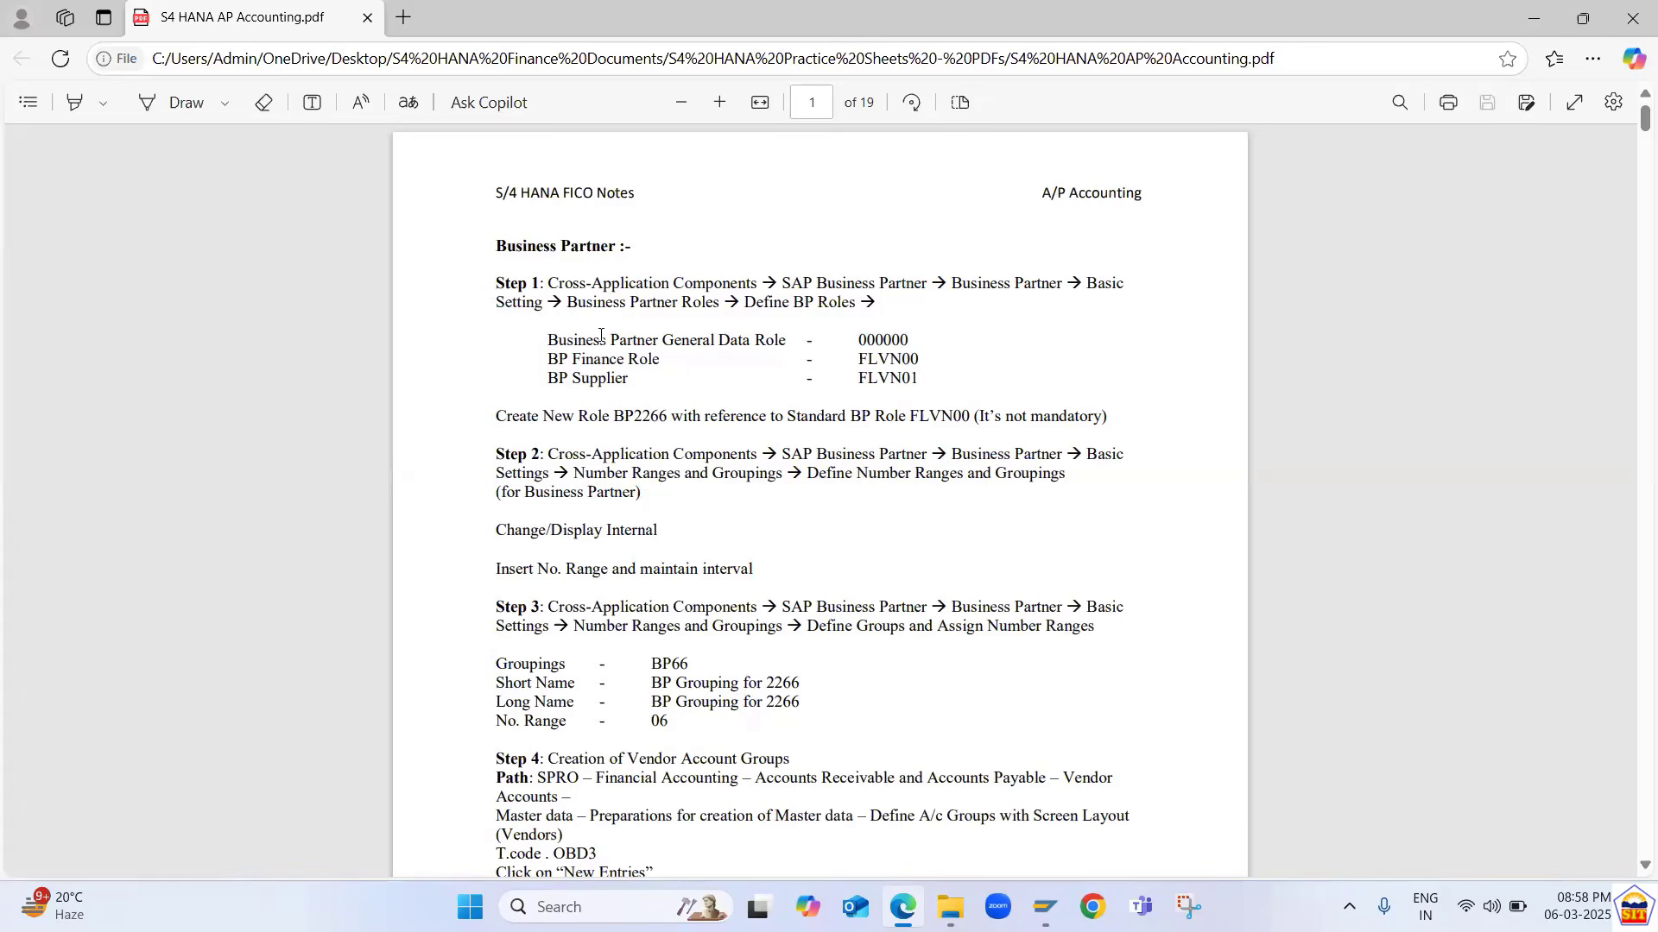
# - Examine the three standard business partner roles and the Define BP Roles path in Step 1 of the notes
pyautogui.moveTo(547, 340); pyautogui.dragTo(976, 399)
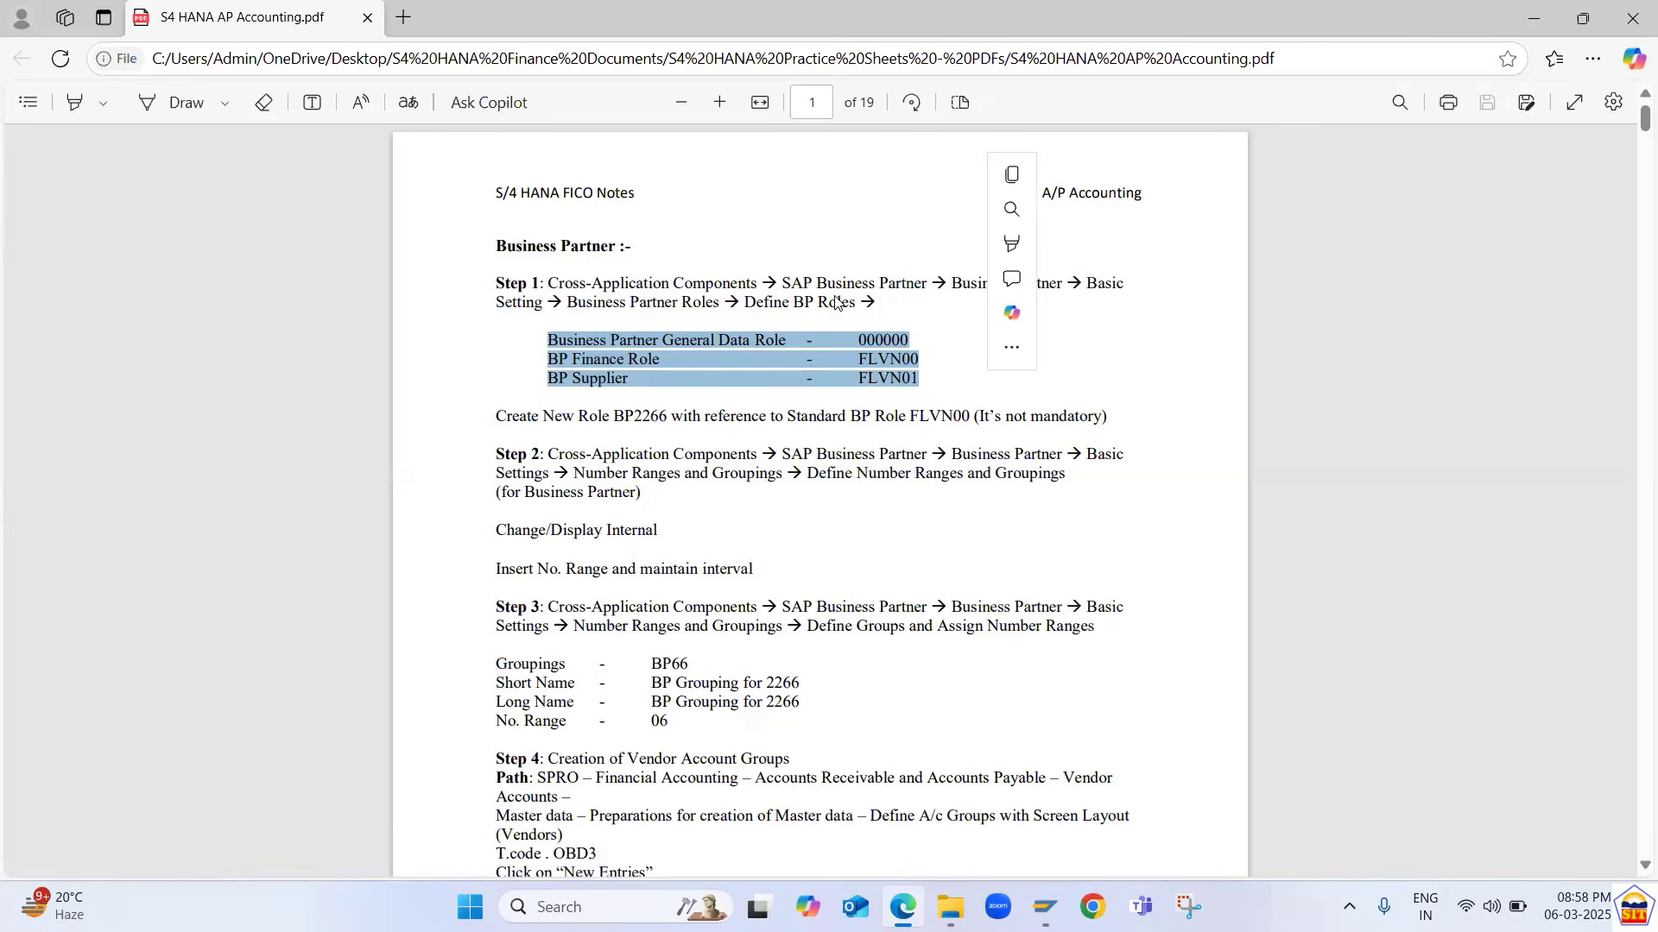
pyautogui.moveTo(818, 302); pyautogui.dragTo(835, 302)
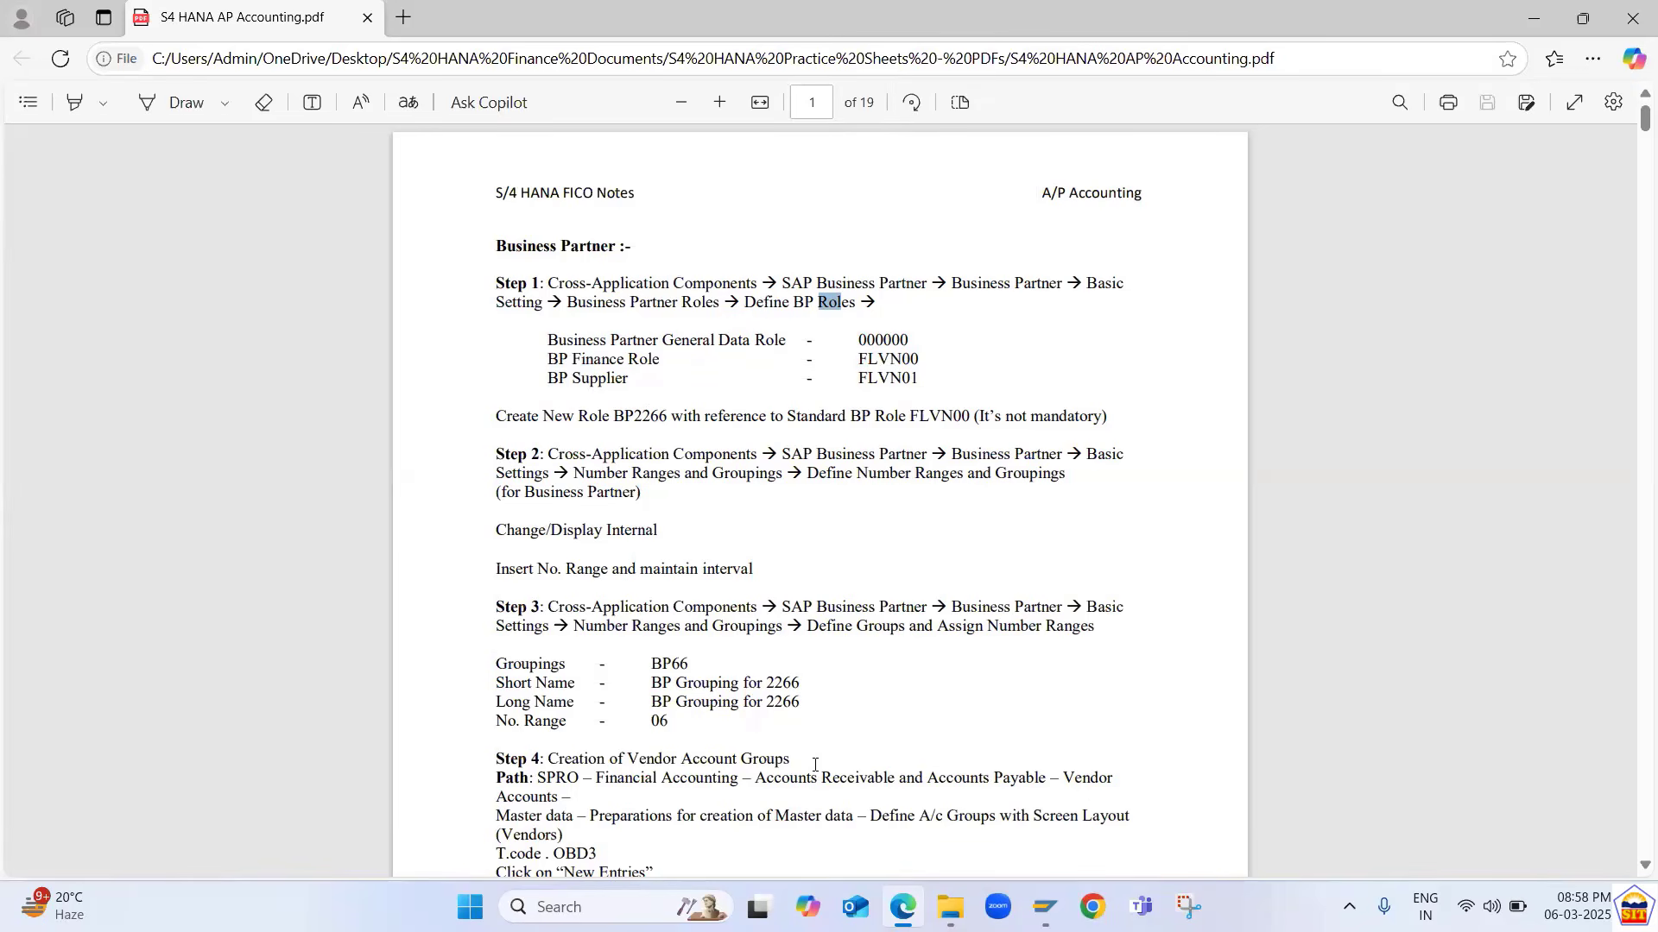
# - Switch to SAP Logon, open the SAP S4 HANA 2021 system and log on with the user name and account password
pyautogui.click(1045, 907)
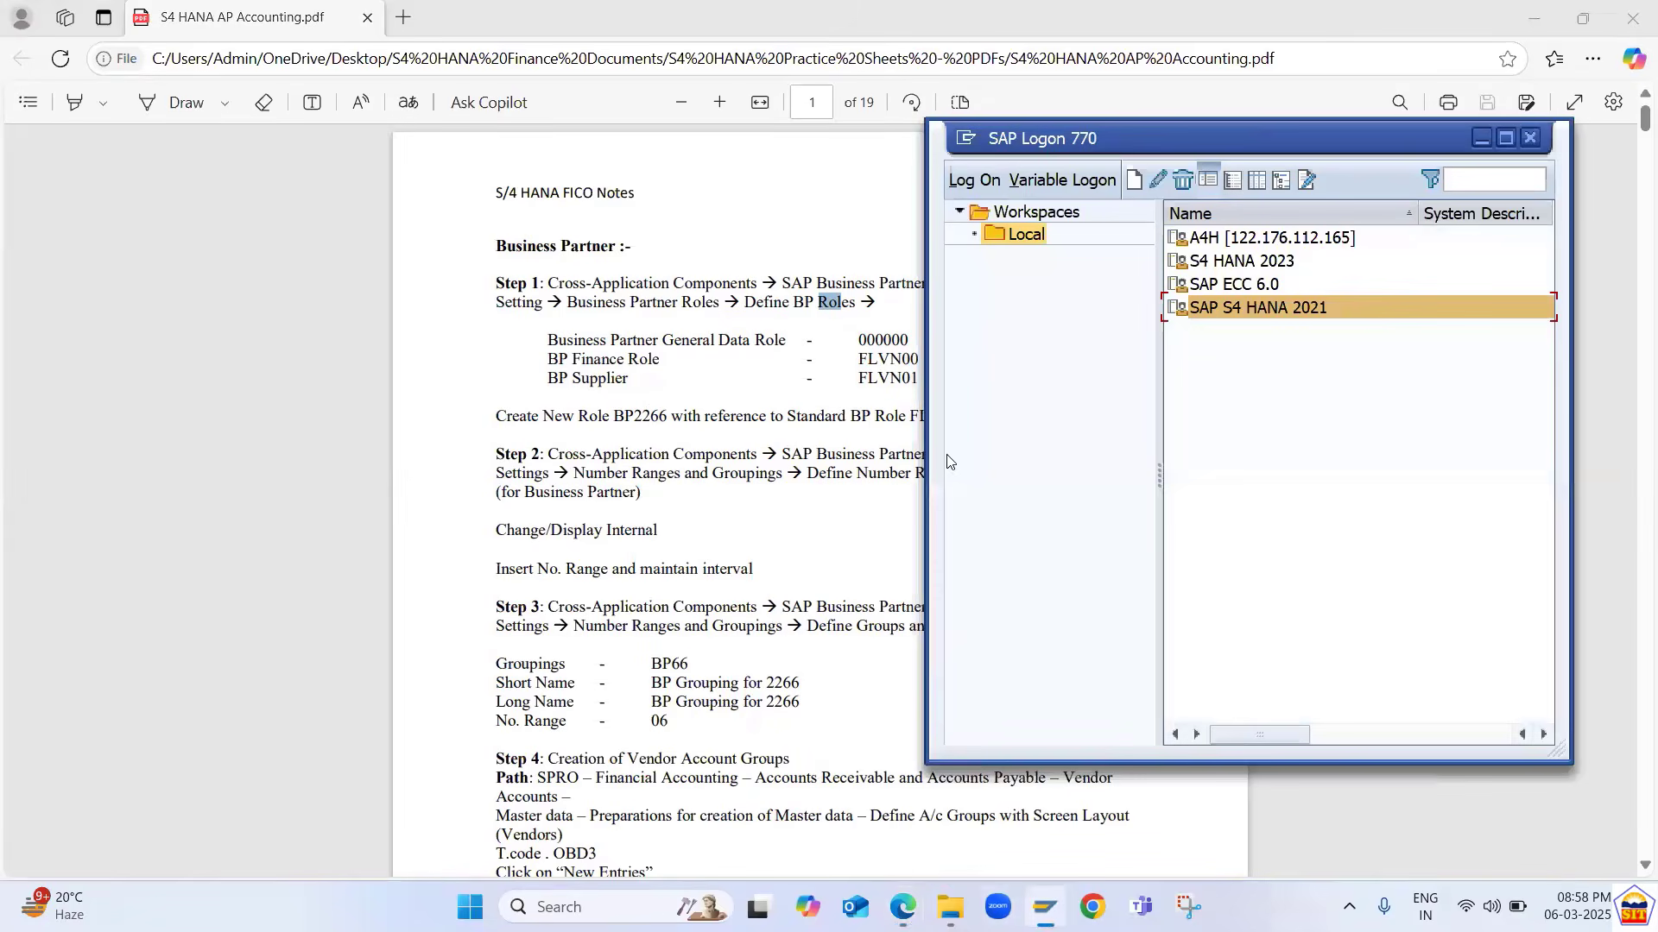
pyautogui.press('Return')
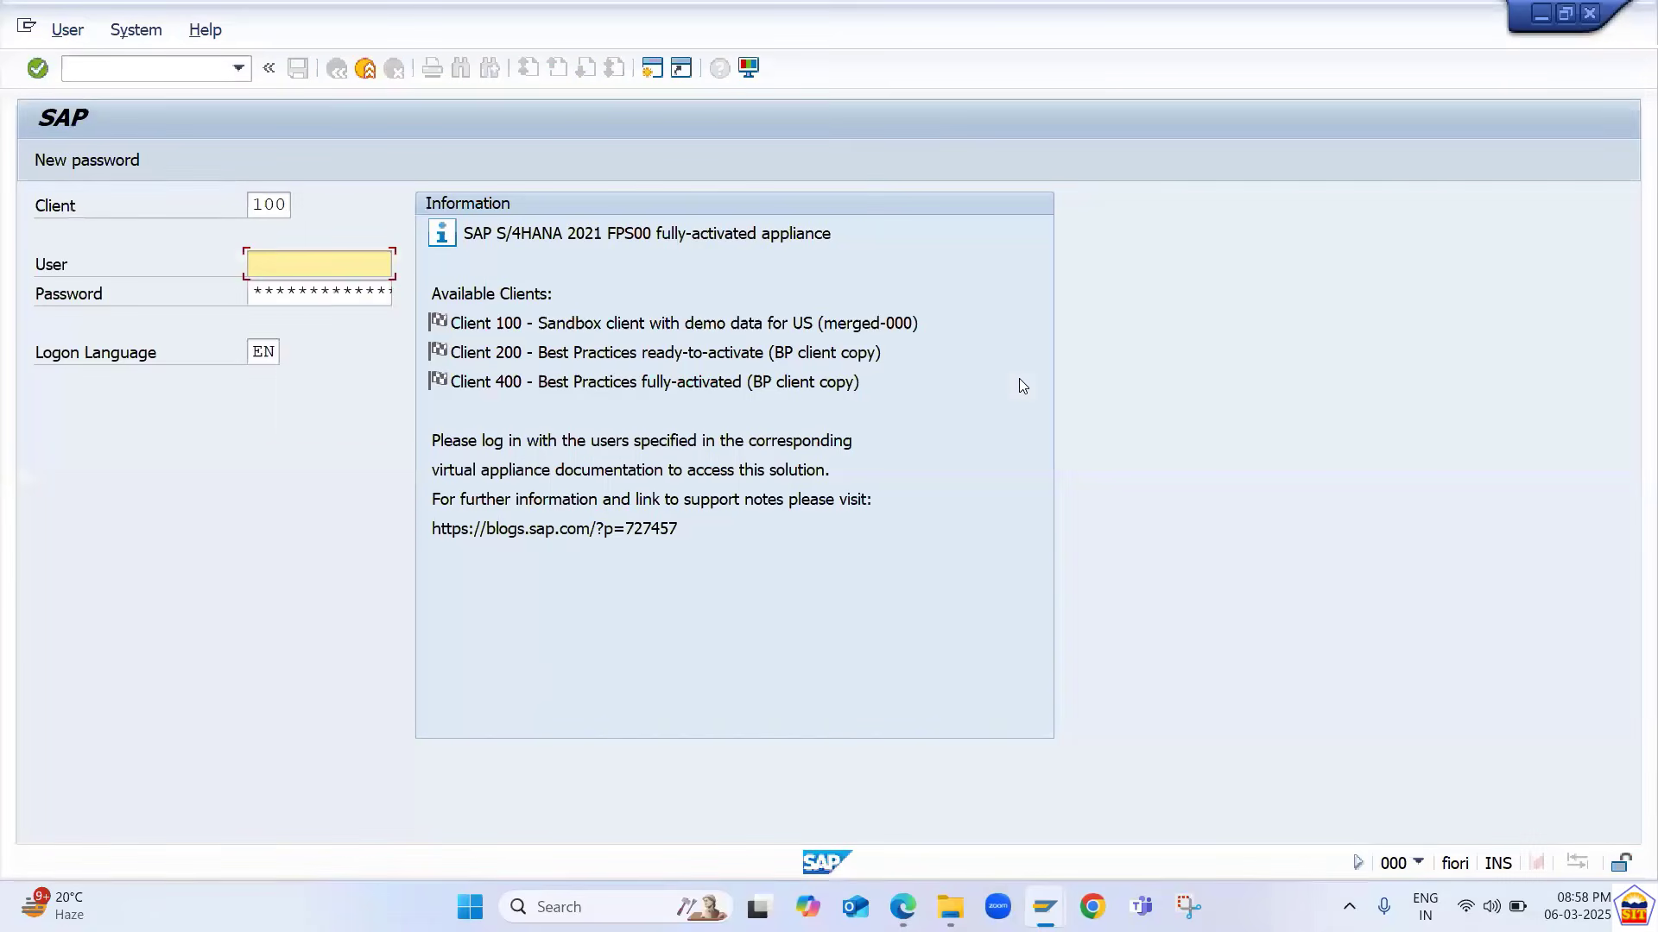
pyautogui.press('Tab')
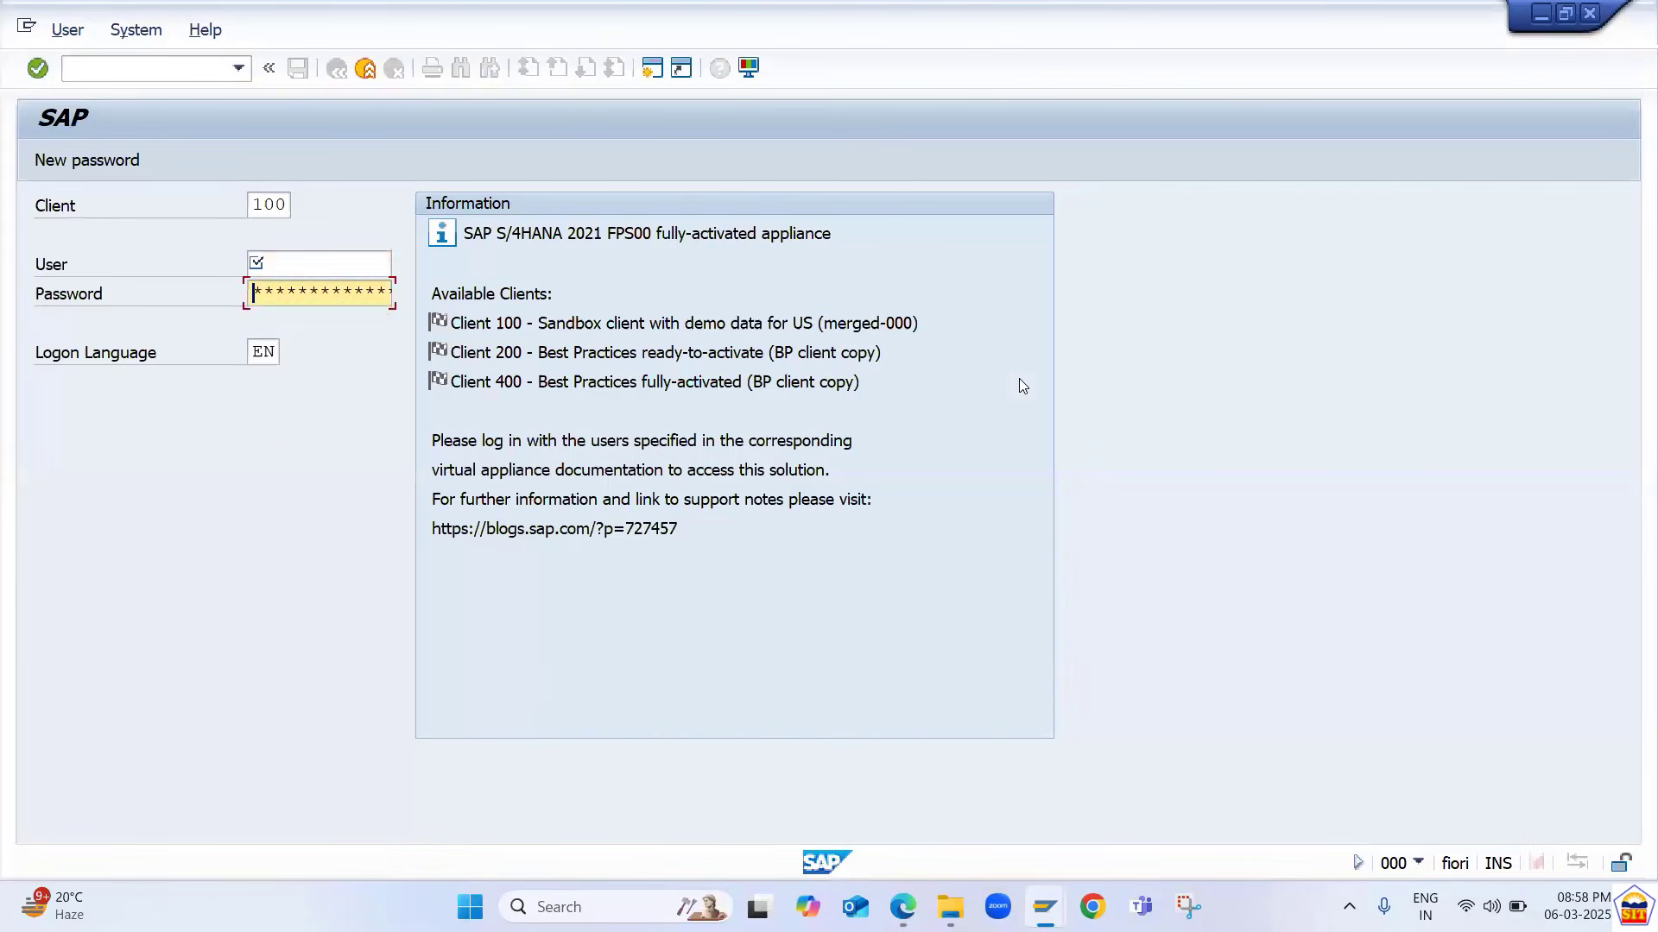
pyautogui.hotkey('shift', 'Tab')
pyautogui.press('Down')
pyautogui.press('Tab')
pyautogui.write('*********')
pyautogui.press('Return')
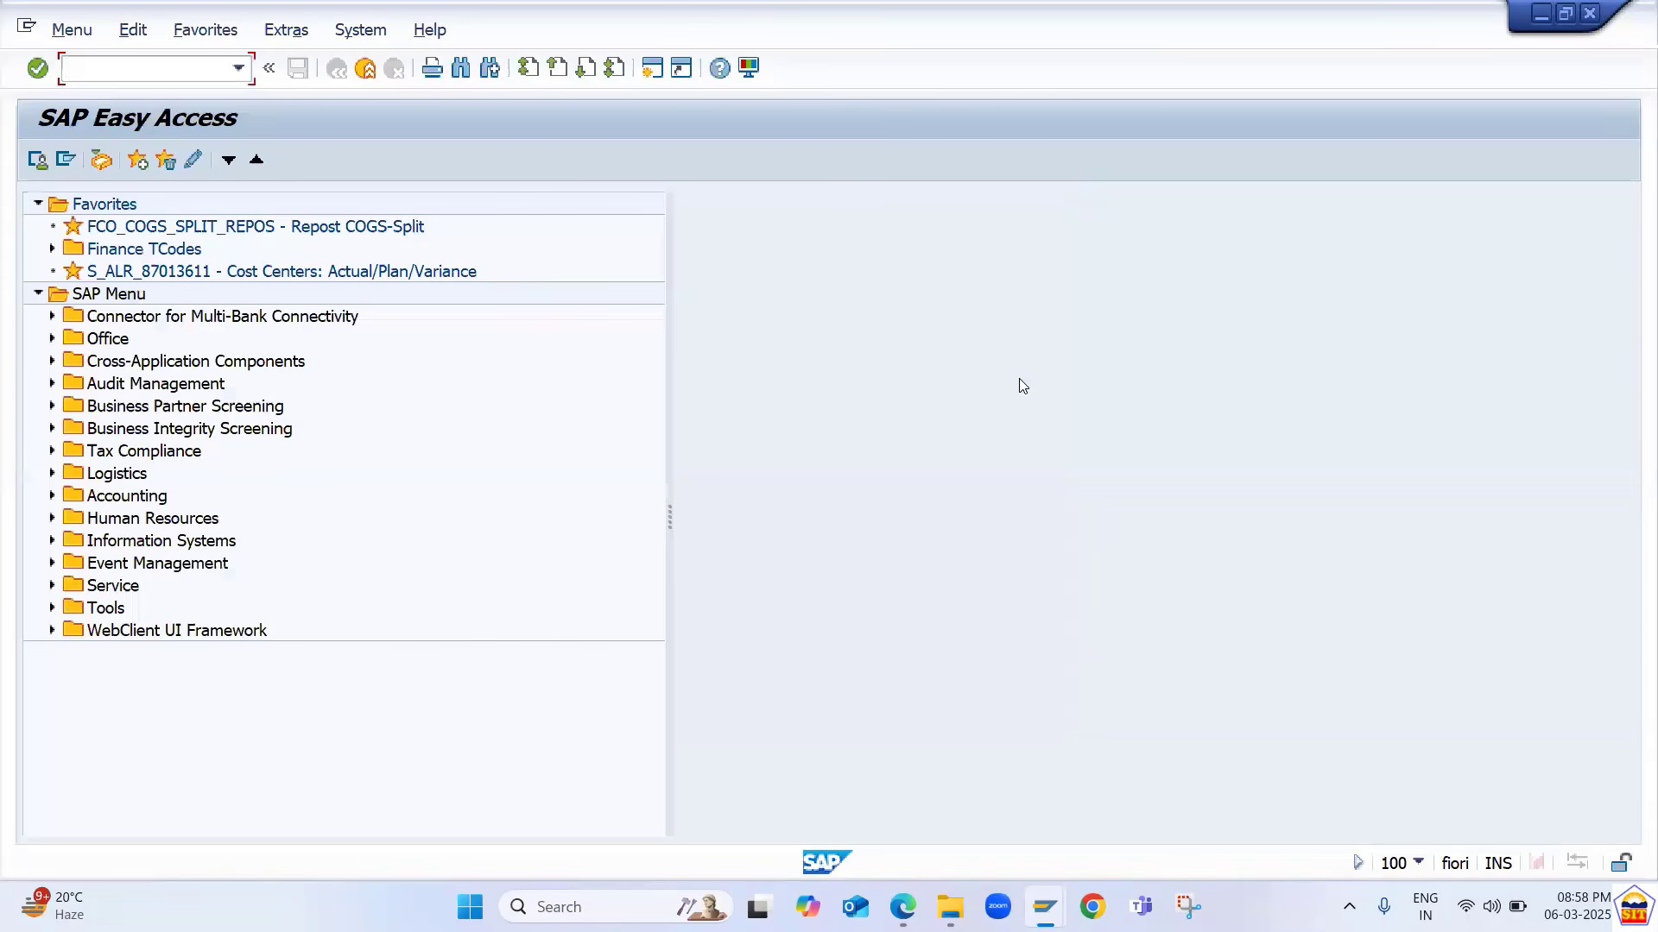
# - Run transaction SPRO and display the SAP Reference IMG
pyautogui.write('spro')
pyautogui.press('Return')
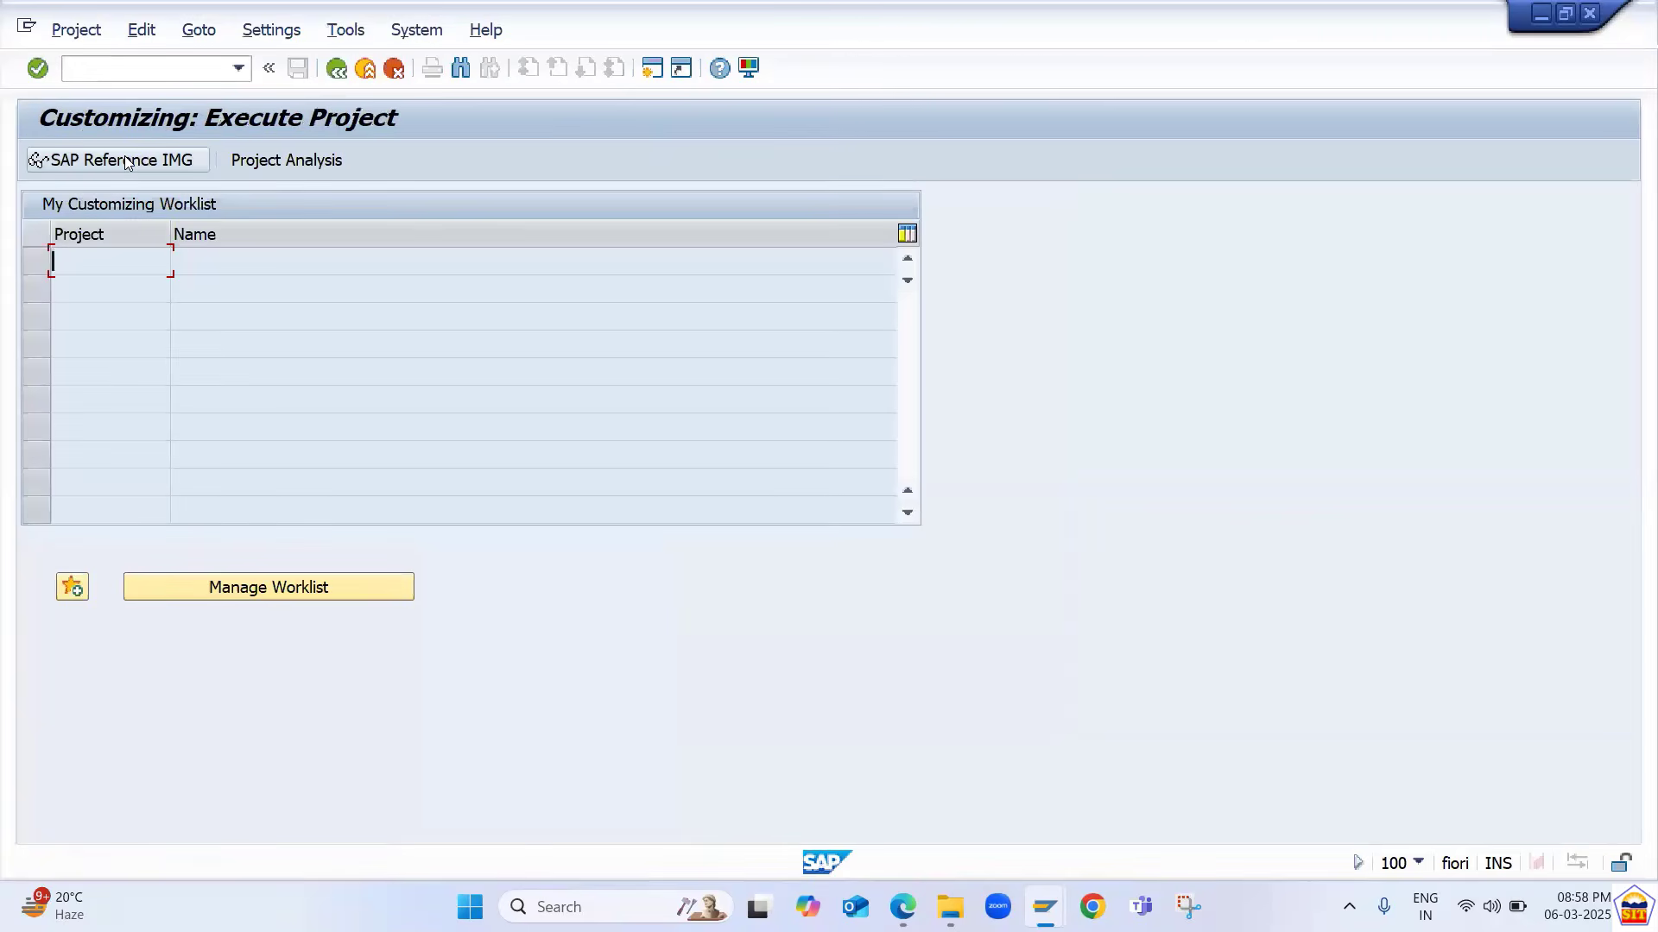
pyautogui.click(127, 162)
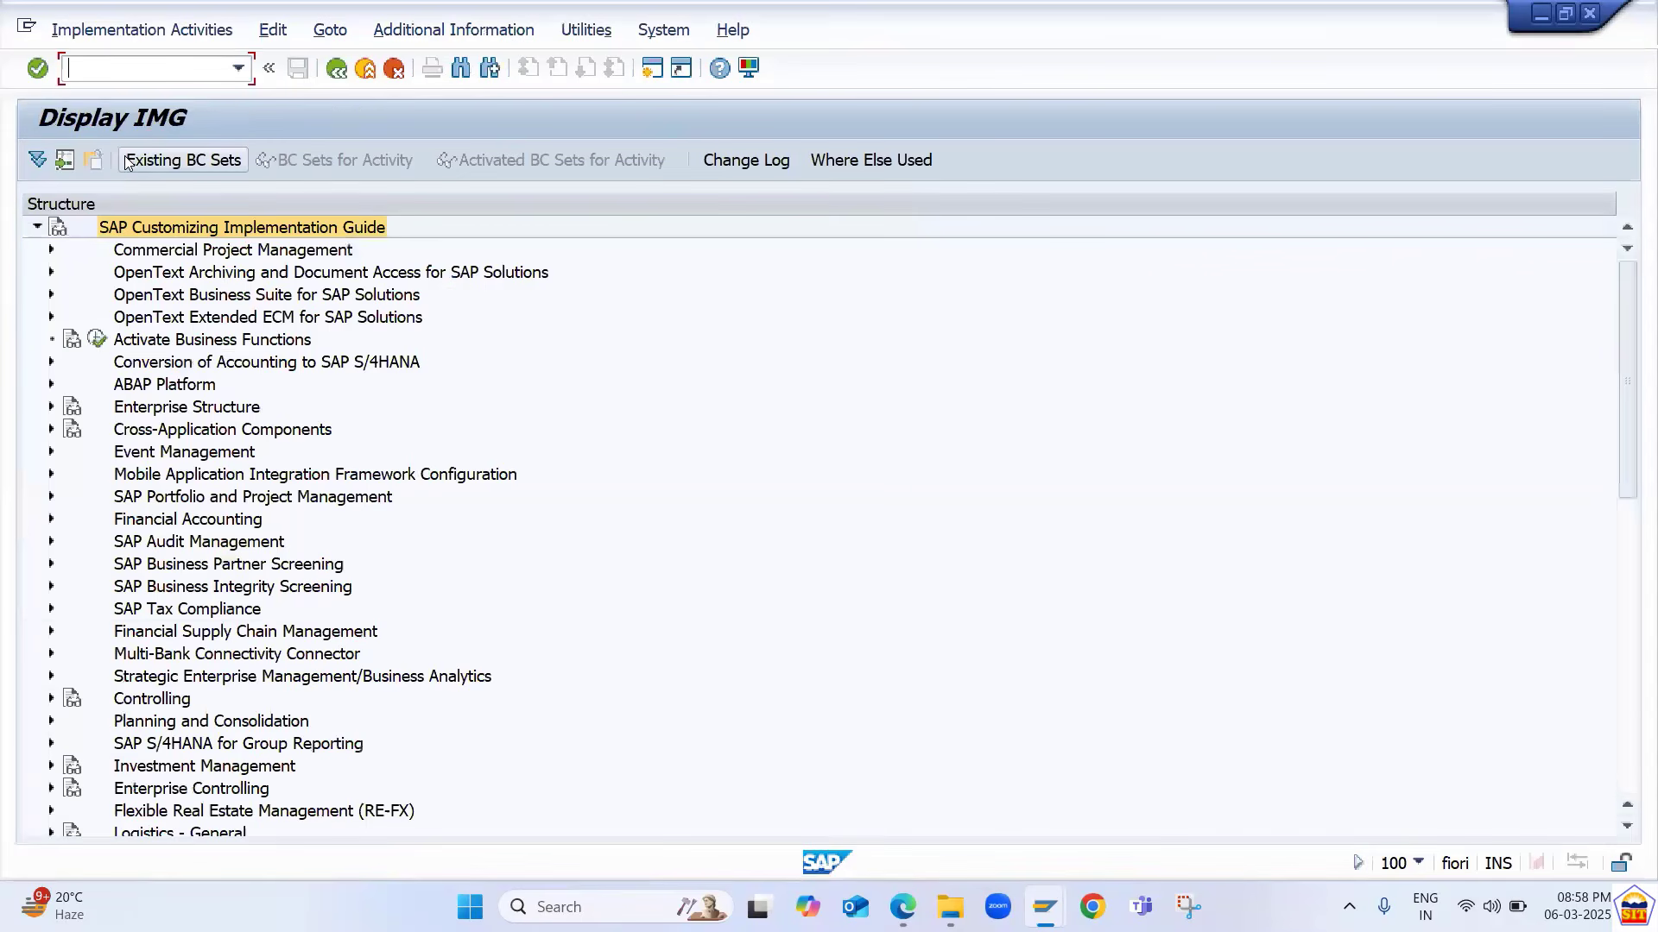
# - Expand Cross-Application Components in the implementation guide and the SAP Business Partner node inside it
pyautogui.click(195, 410)
pyautogui.press('Down')
pyautogui.press('Right')
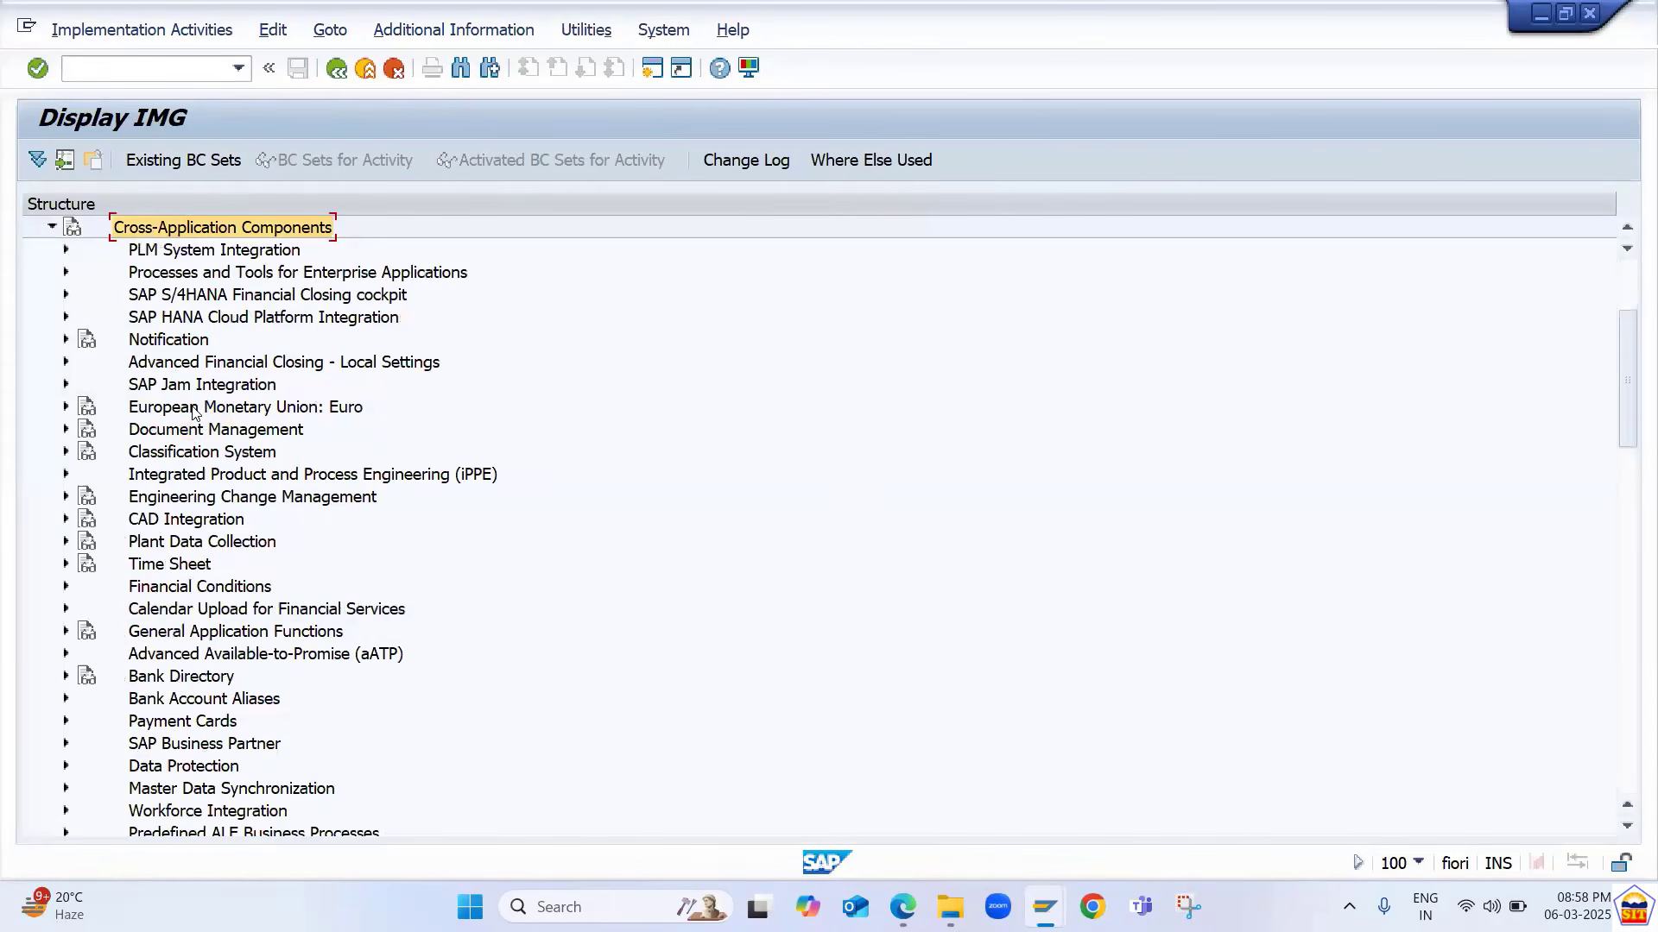
pyautogui.press('Down')
pyautogui.press('Down')
pyautogui.press('Down')
pyautogui.press('Down')
pyautogui.press('Down')
pyautogui.press('Down')
pyautogui.press('Down')
pyautogui.press('Down')
pyautogui.press('Down')
pyautogui.press('Down')
pyautogui.press('Down')
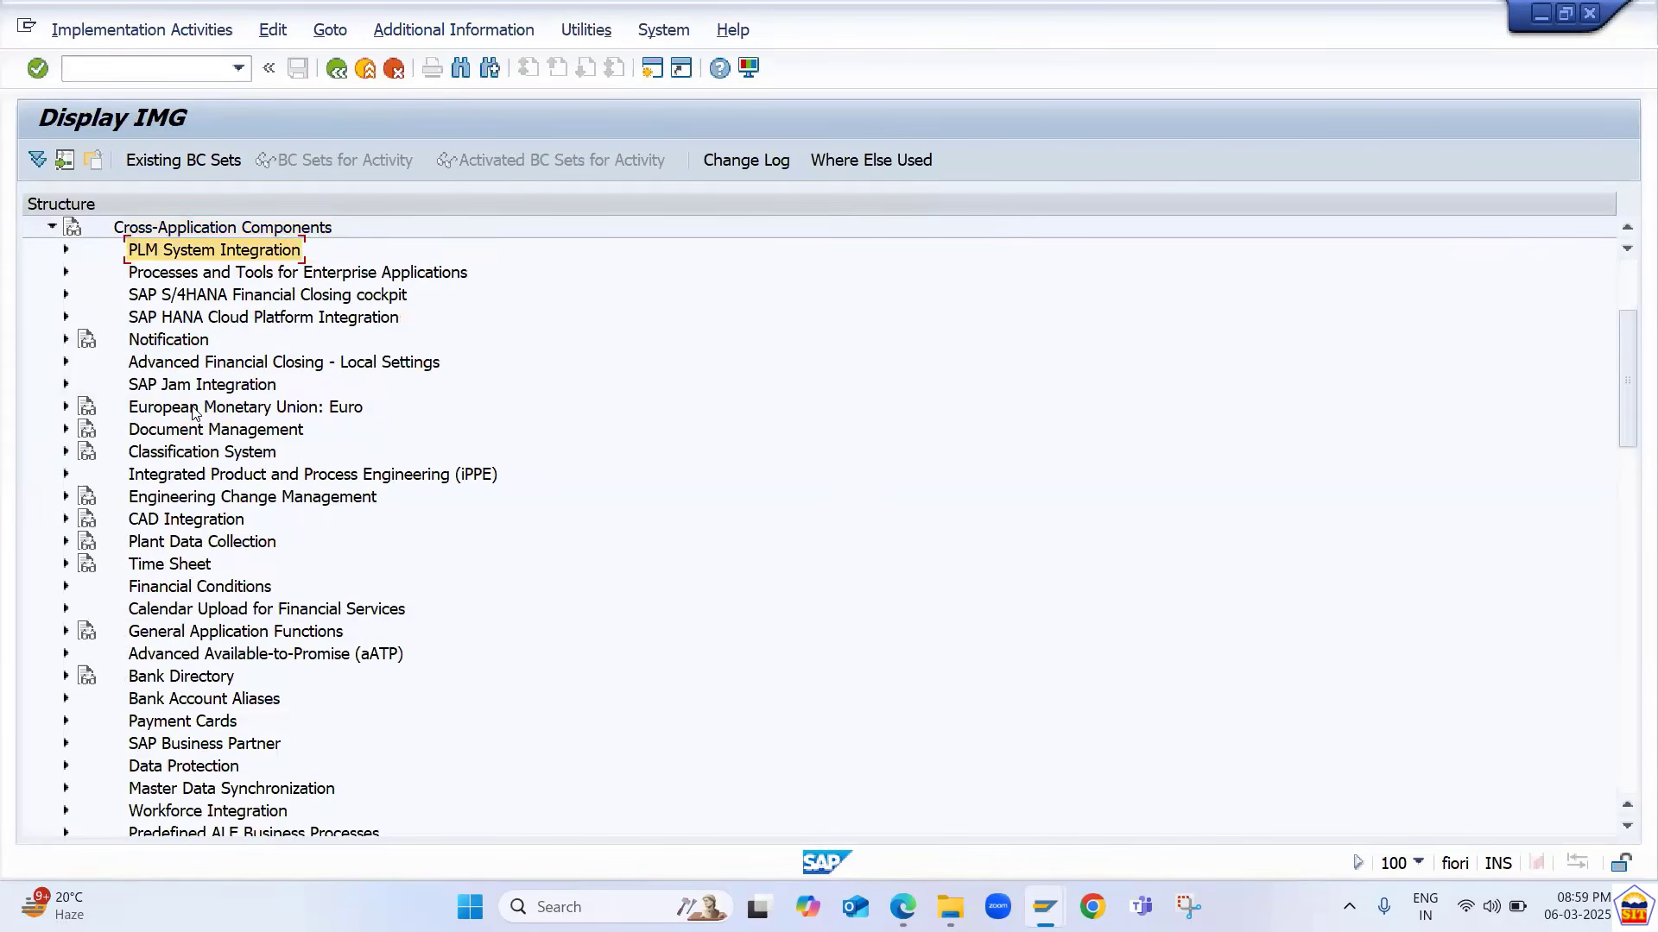
pyautogui.press('Down')
pyautogui.press('Down')
pyautogui.press('Down')
pyautogui.press('Down')
pyautogui.press('Down')
pyautogui.press('Down')
pyautogui.press('Down')
pyautogui.press('Down')
pyautogui.press('Down')
pyautogui.press('Down')
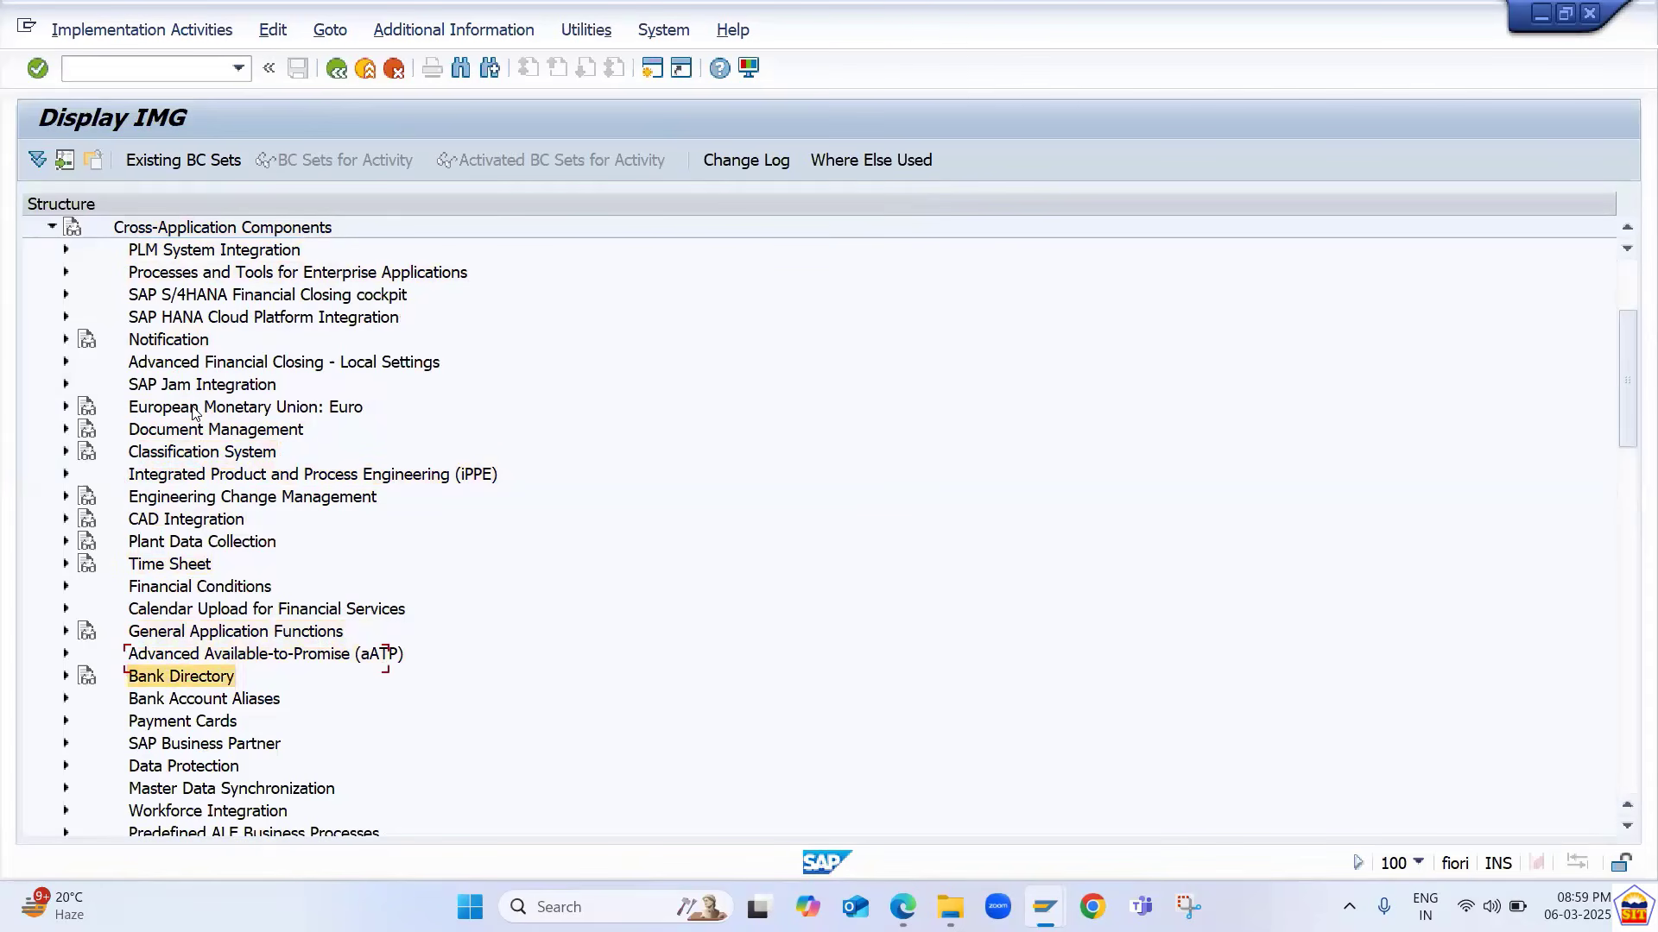
pyautogui.press('Up')
pyautogui.press('Down')
pyautogui.press('Down')
pyautogui.press('Down')
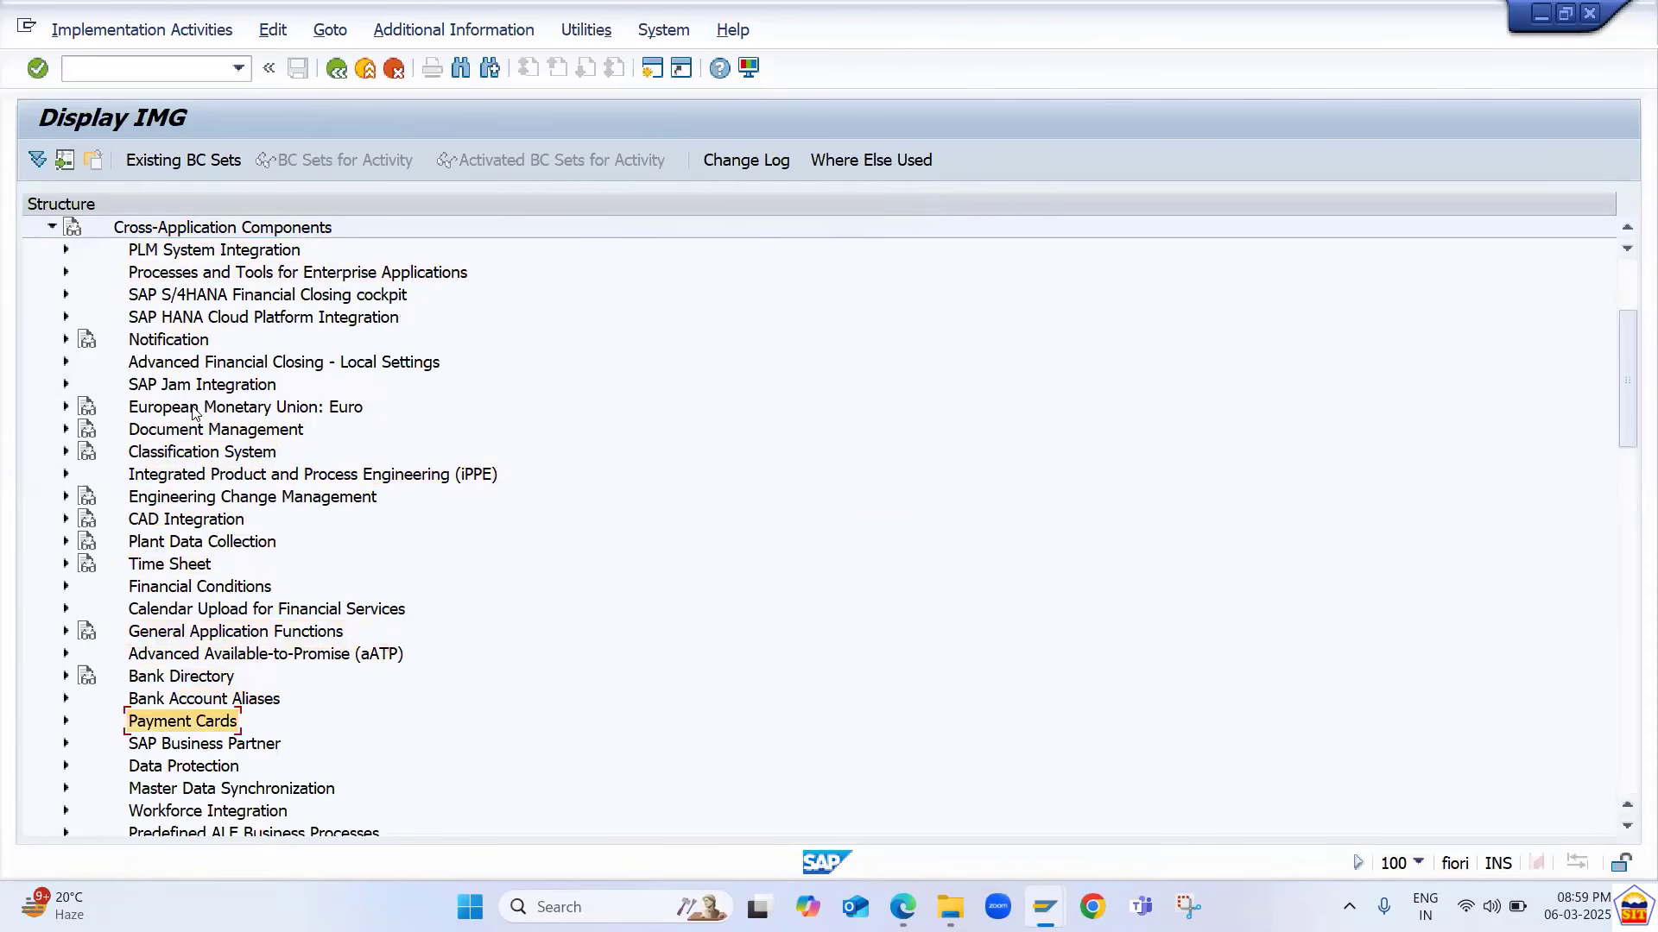
pyautogui.press('Right')
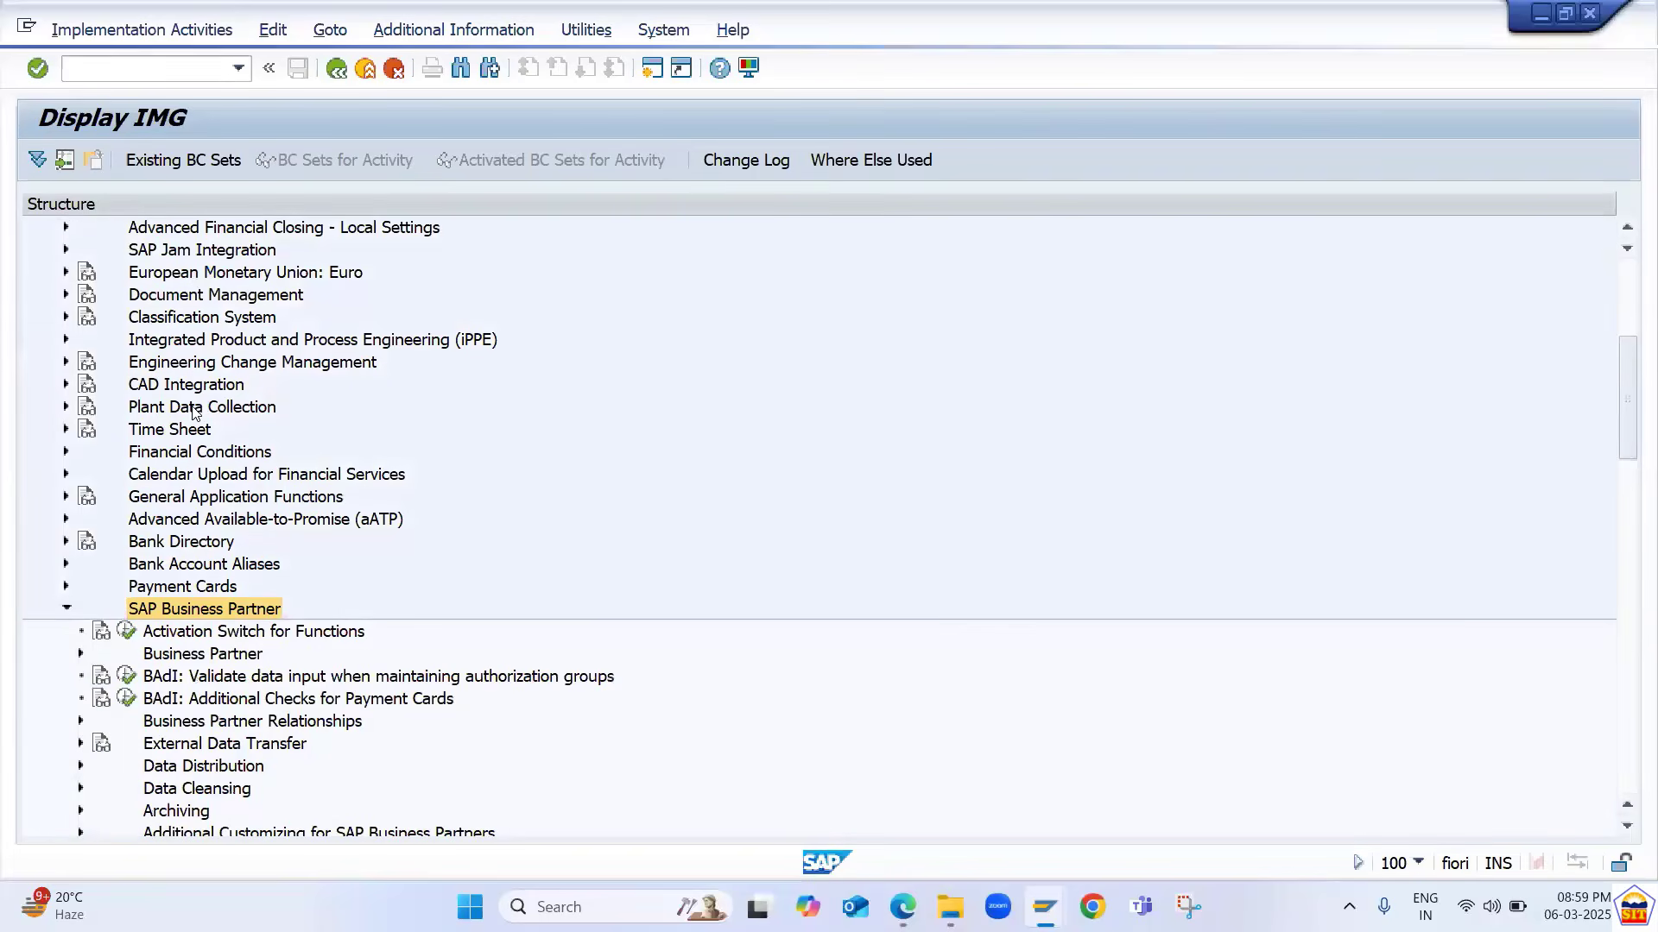
# - Under SAP Business Partner, expand Business Partner, Basic Settings and Business Partner Roles, and execute the Define BP Roles activity
pyautogui.press('Down')
pyautogui.press('Down')
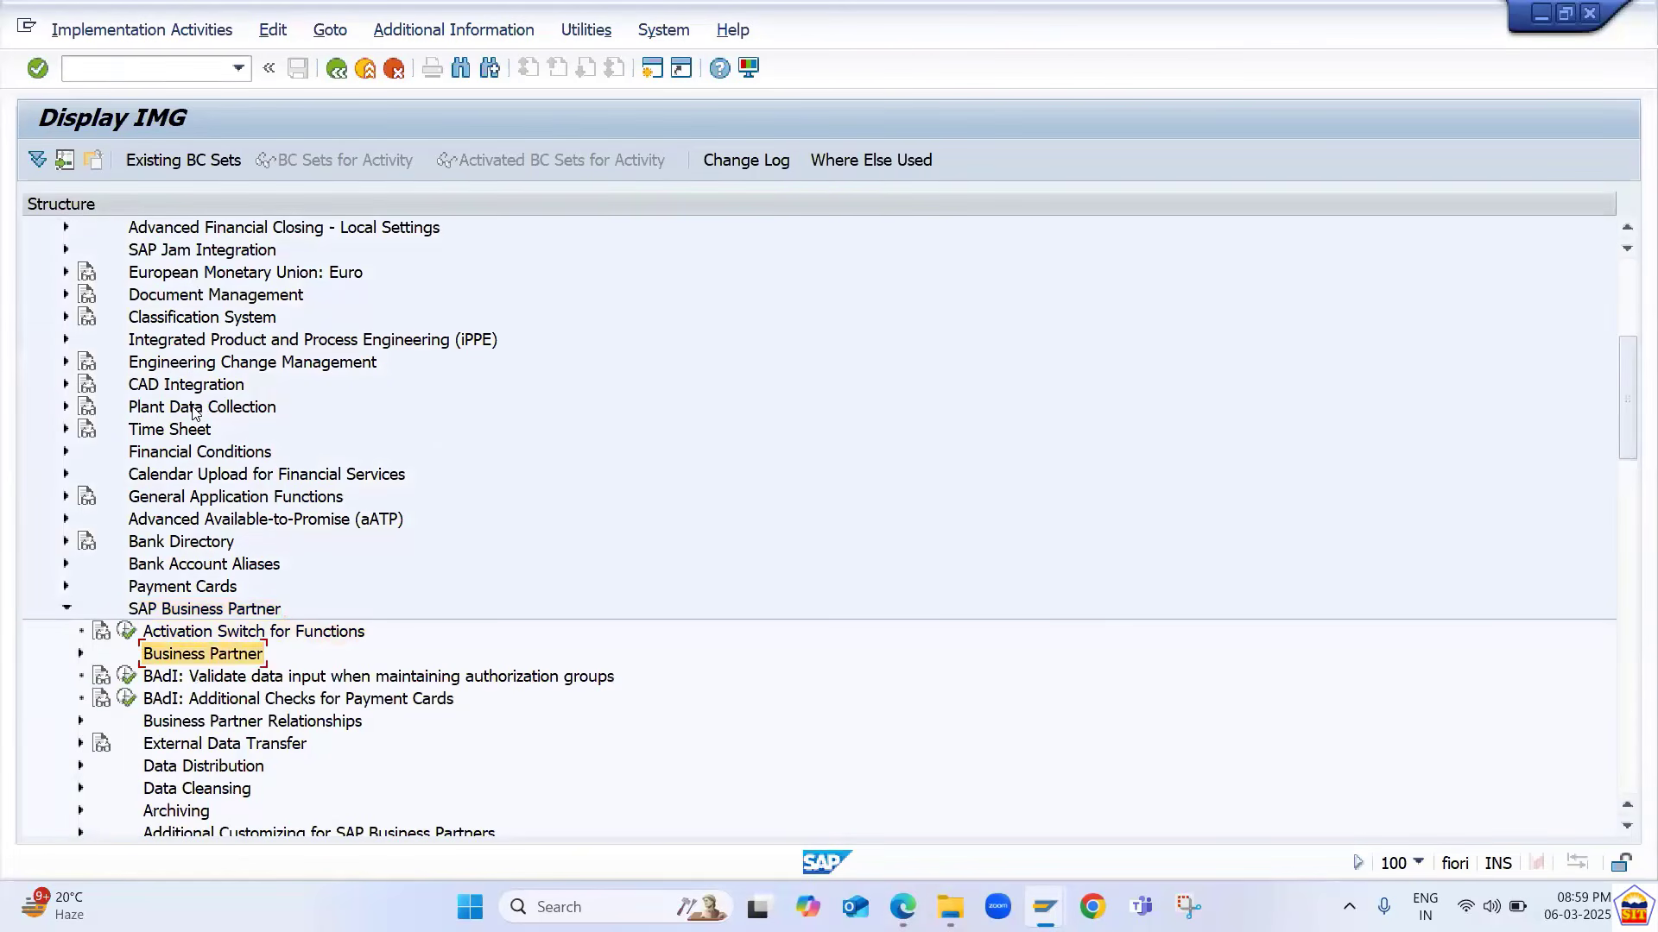
pyautogui.press('Right')
pyautogui.press('Down')
pyautogui.press('Right')
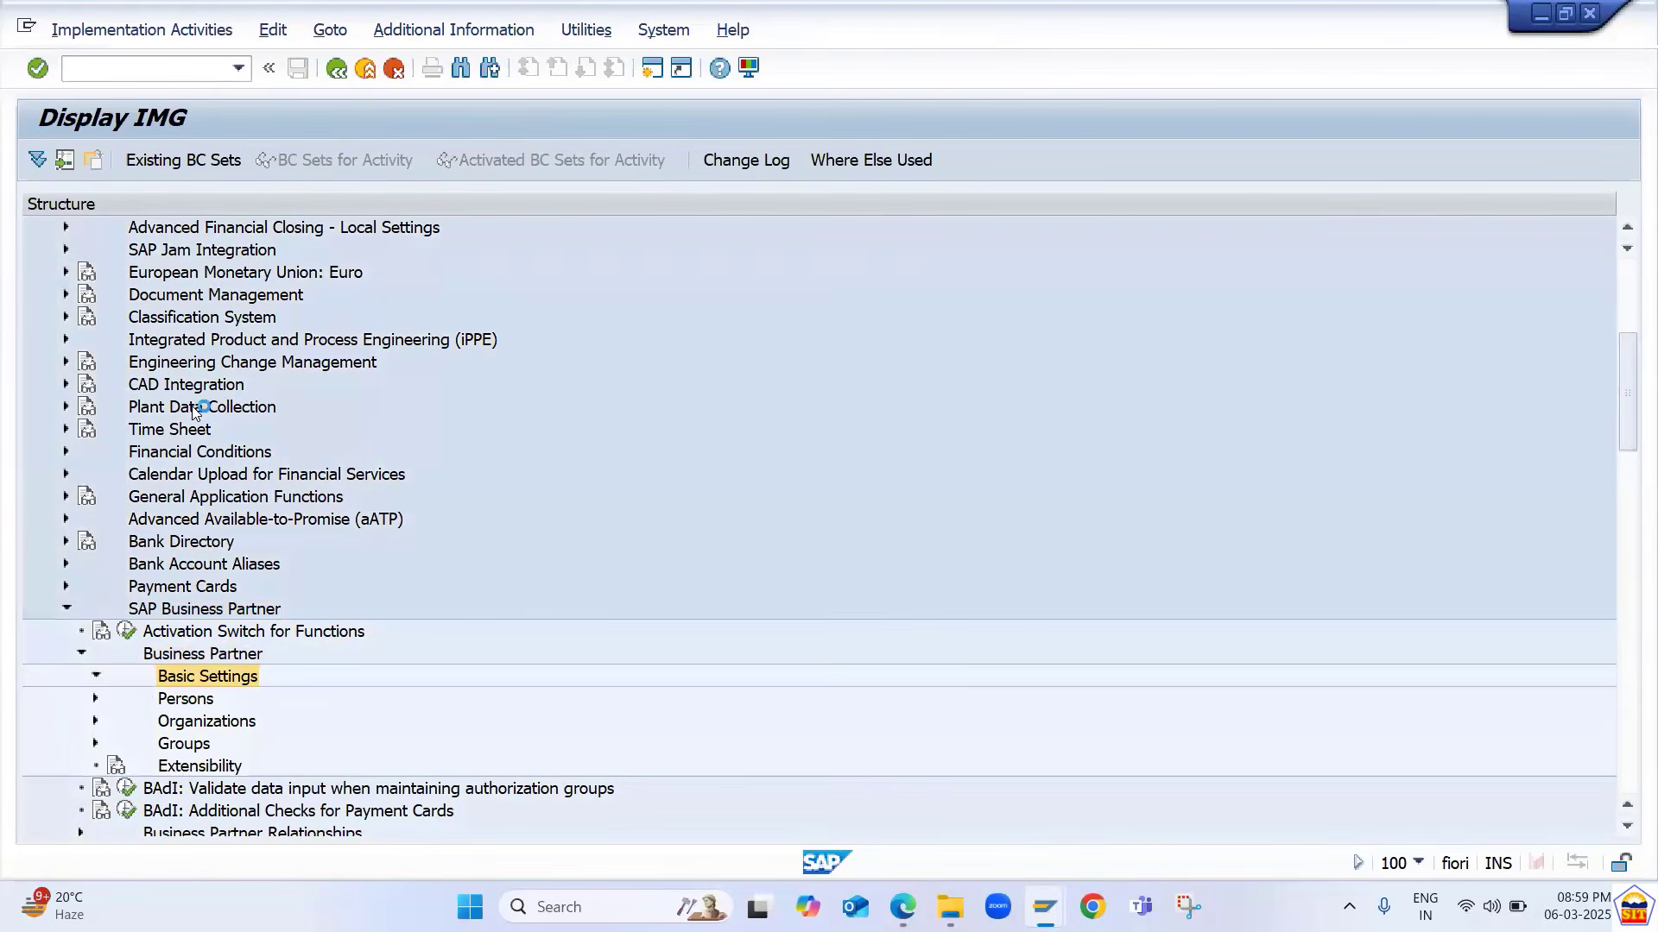
pyautogui.press('Down')
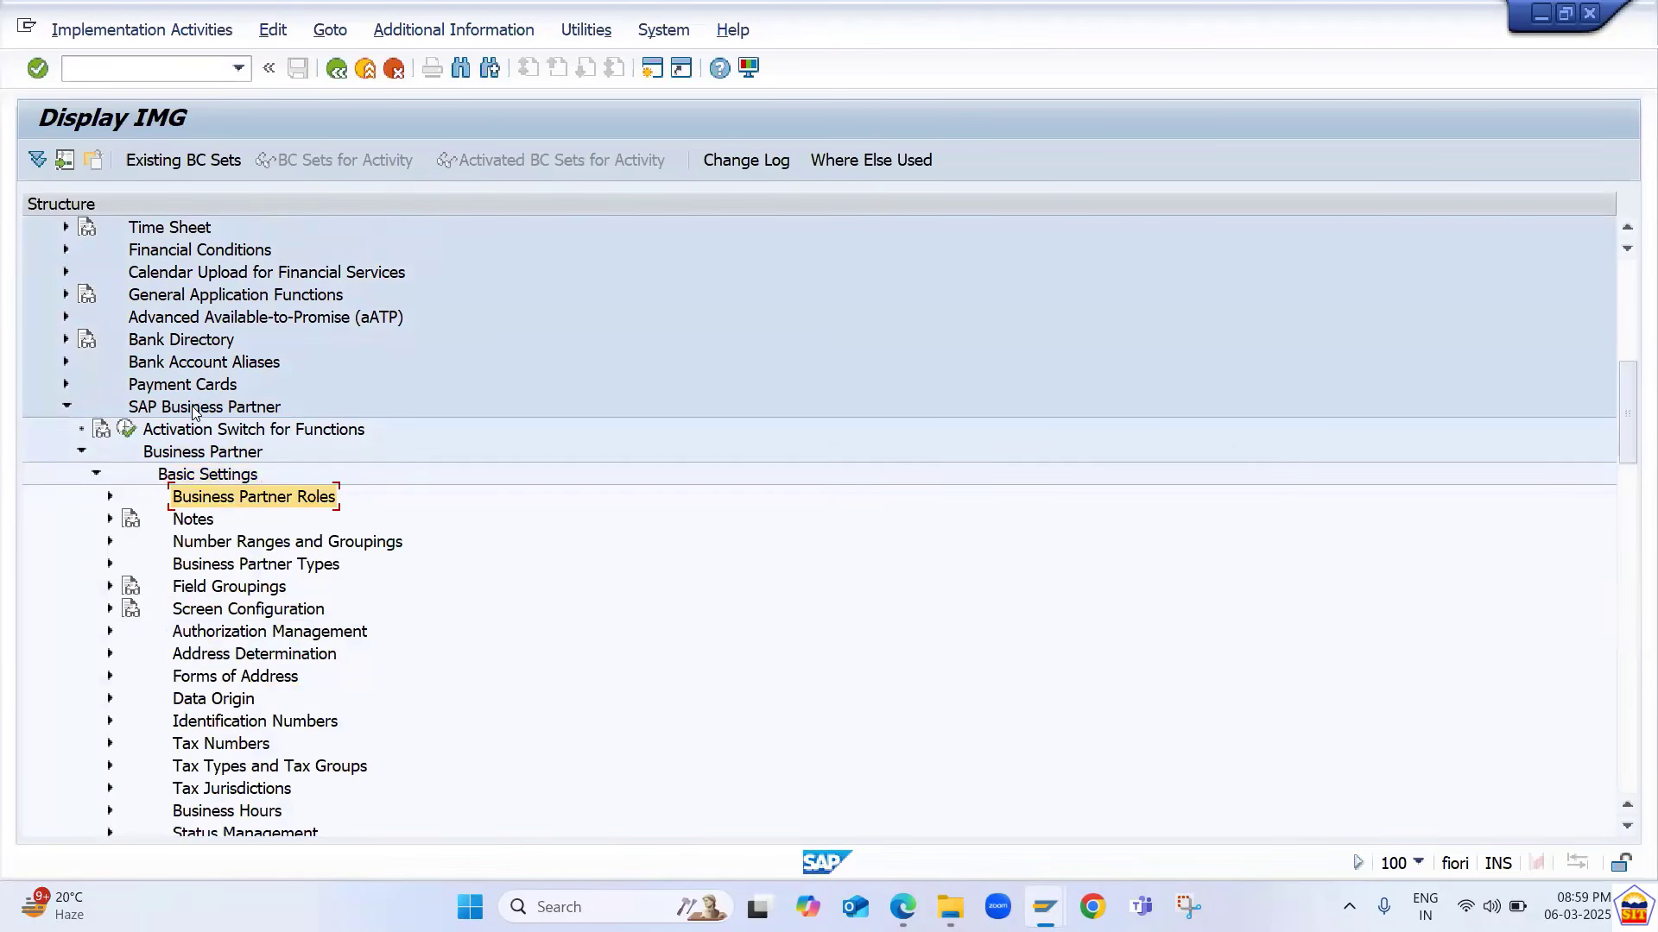
pyautogui.press('Right')
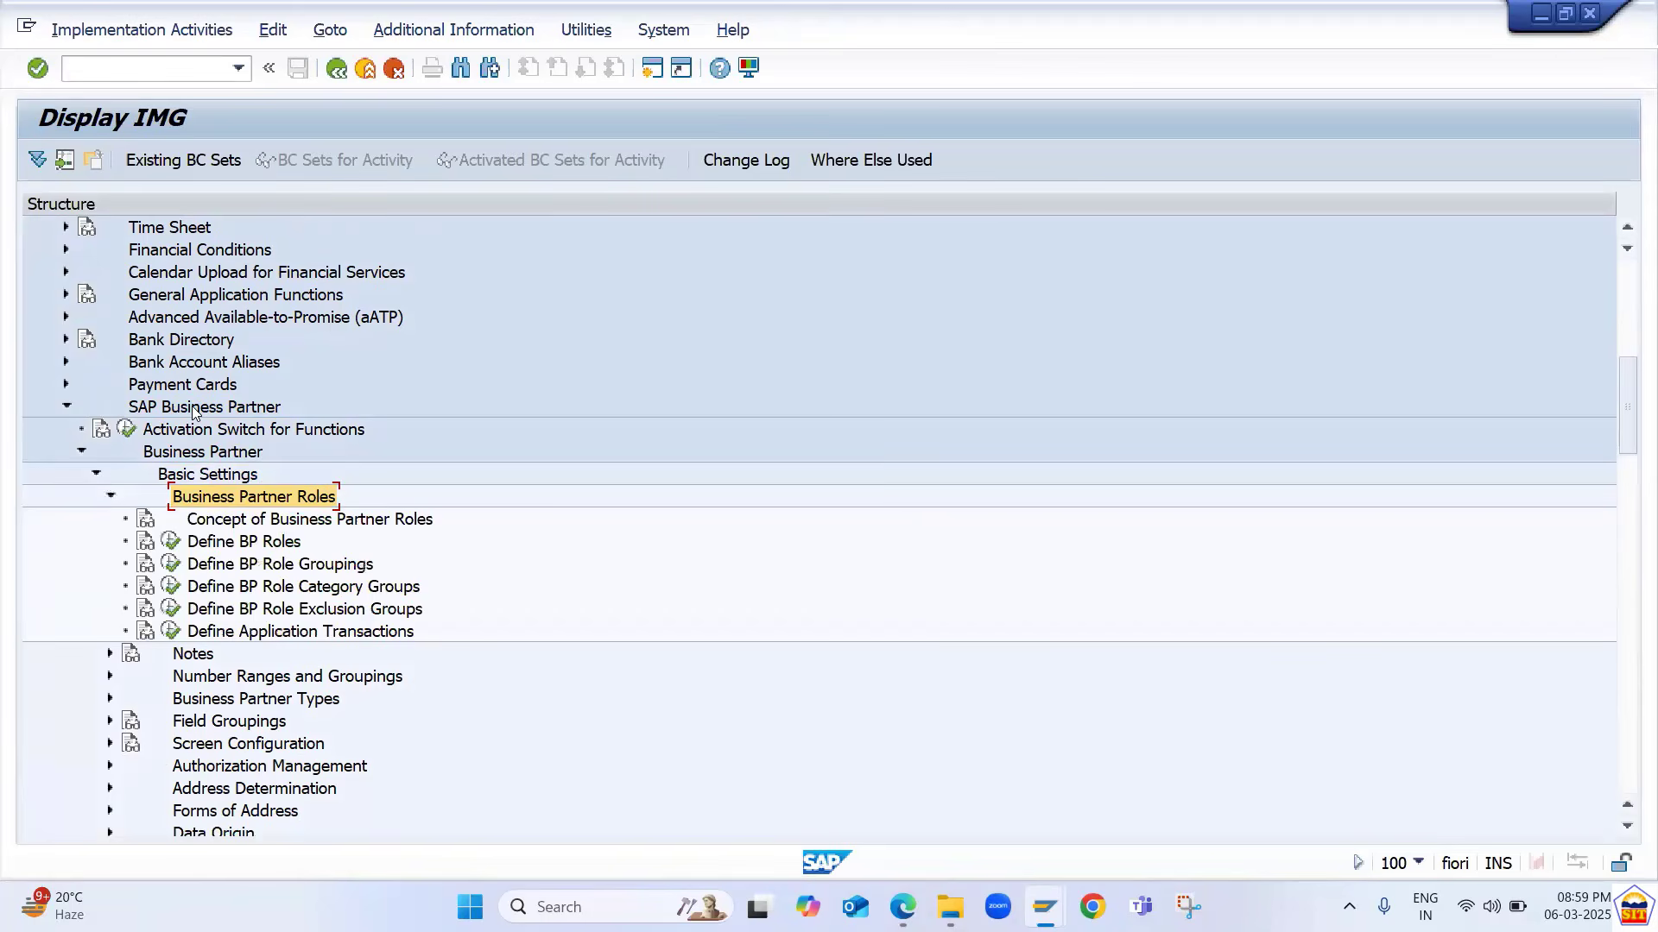
pyautogui.press('Down')
pyautogui.press('Down')
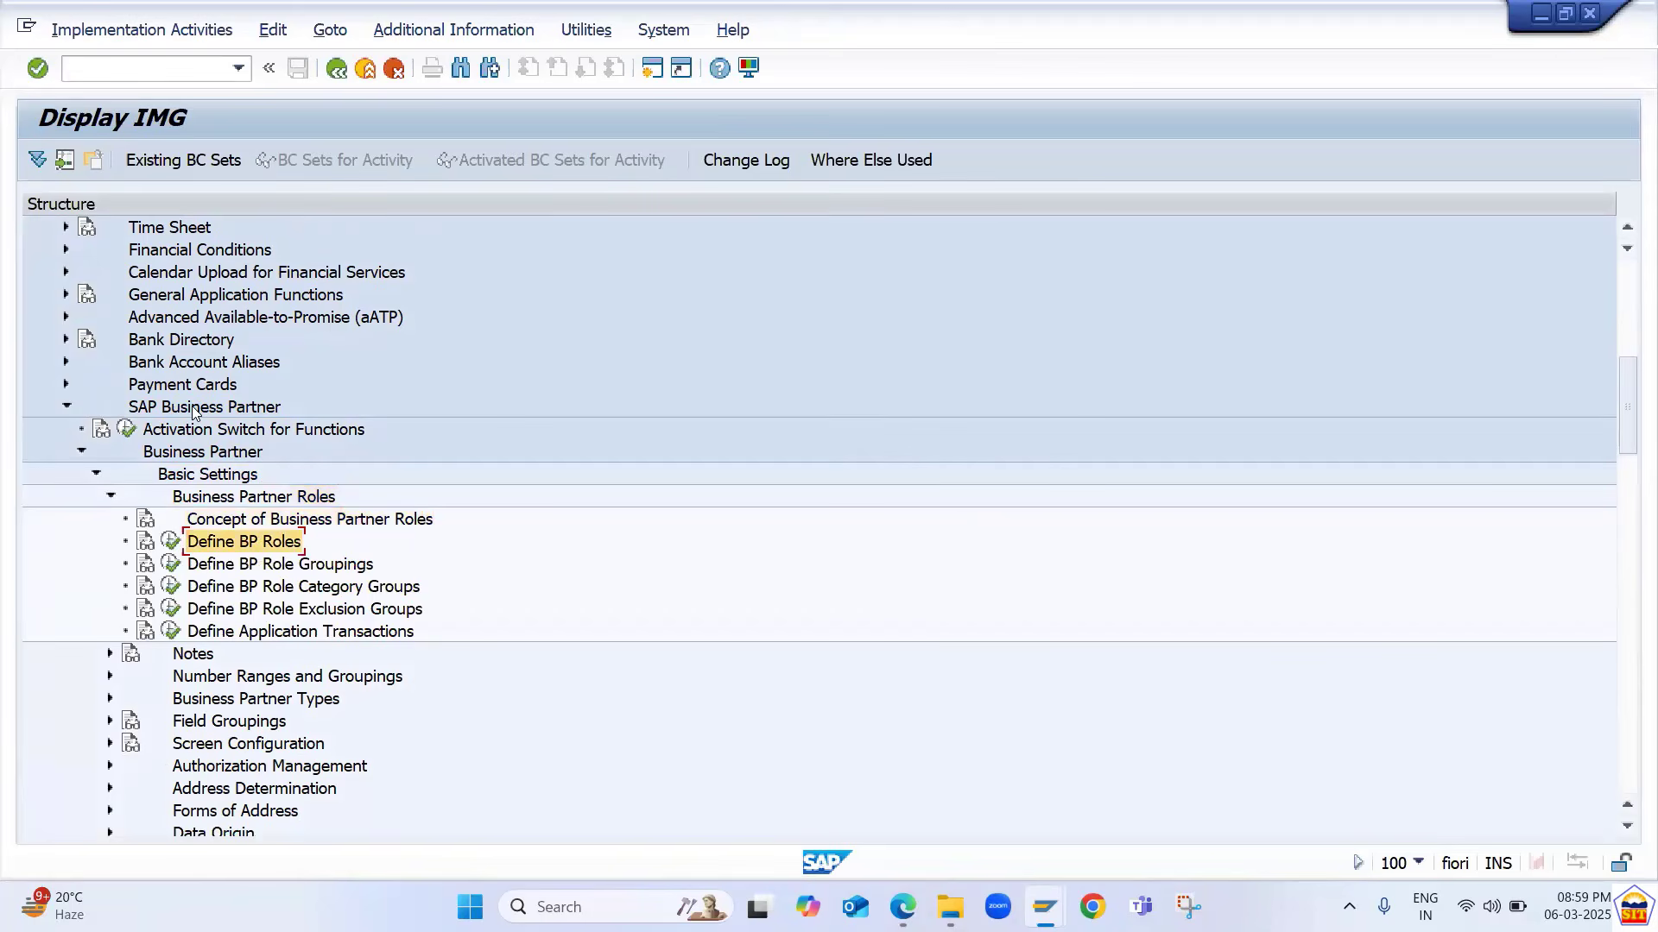
pyautogui.click(171, 542)
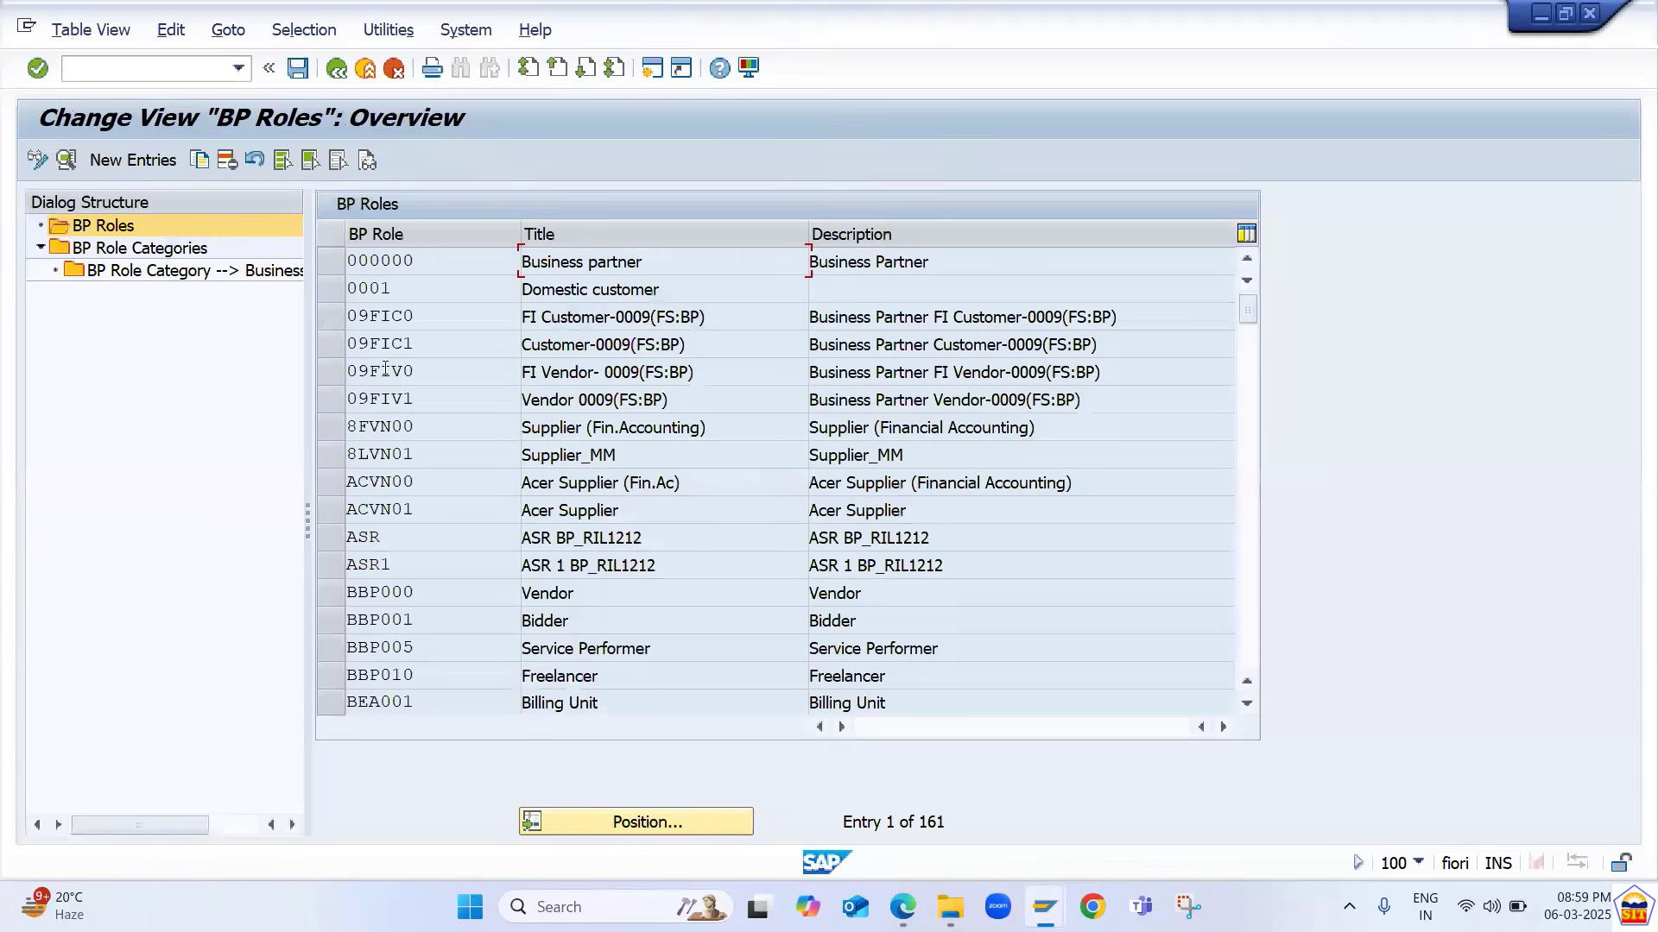
# - Look through the whole BP Roles list, then return to its start and examine the general role 000000
pyautogui.click(592, 346)
pyautogui.scroll(-2, 591, 345)
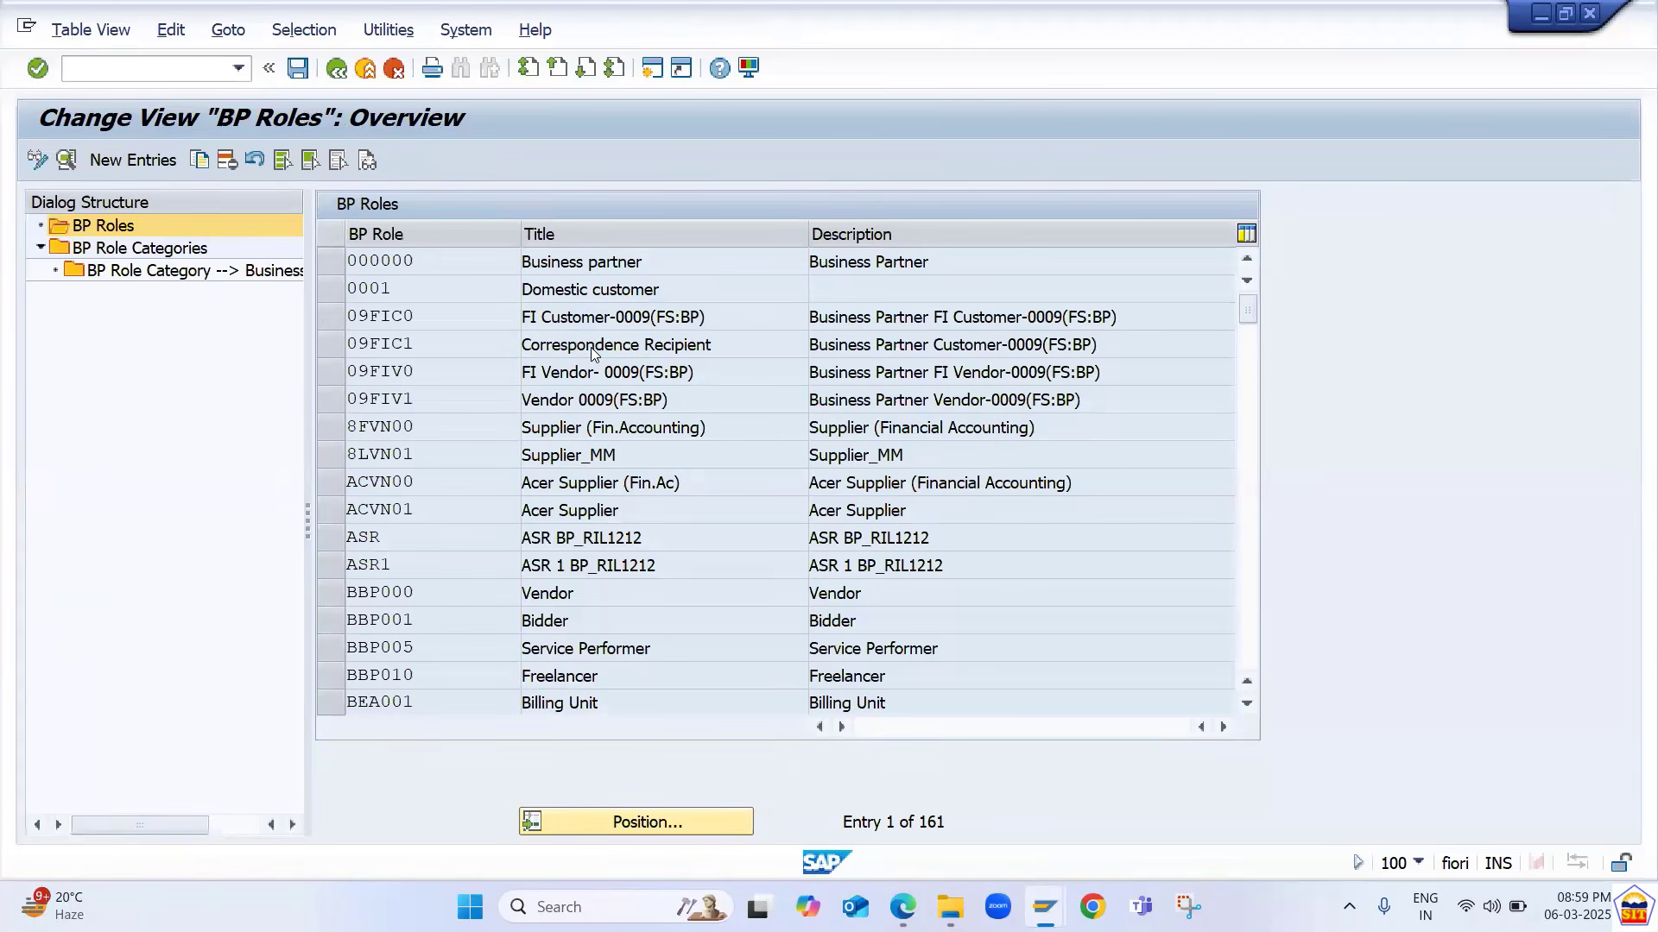
pyautogui.scroll(-3, 593, 353)
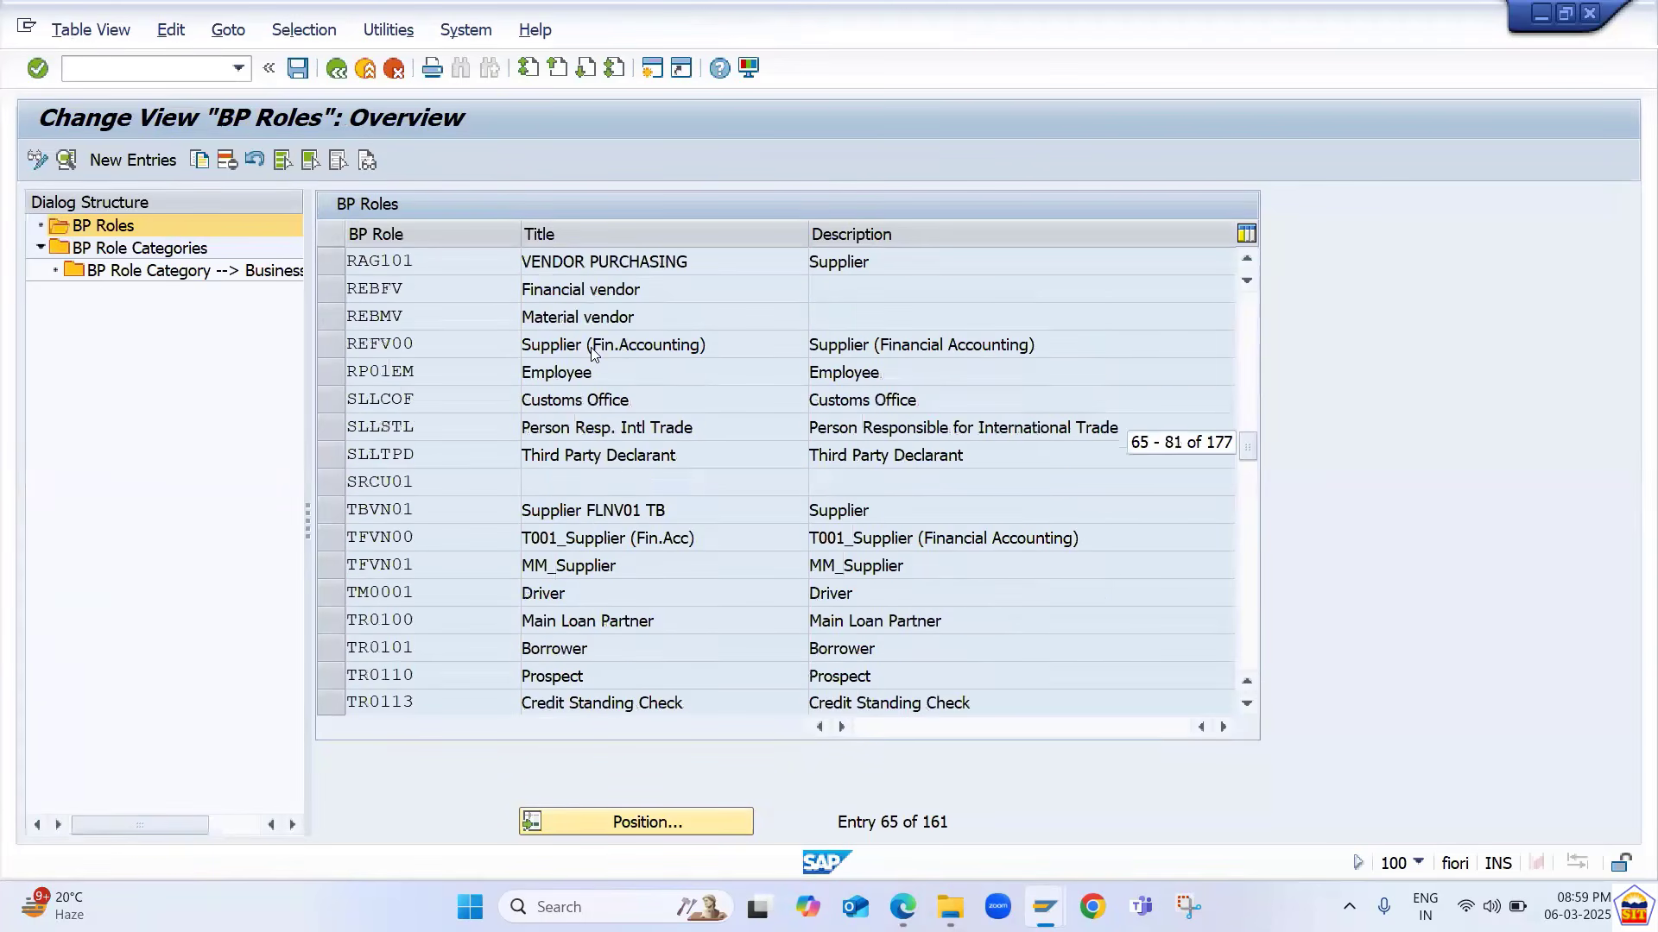
pyautogui.scroll(-3, 593, 352)
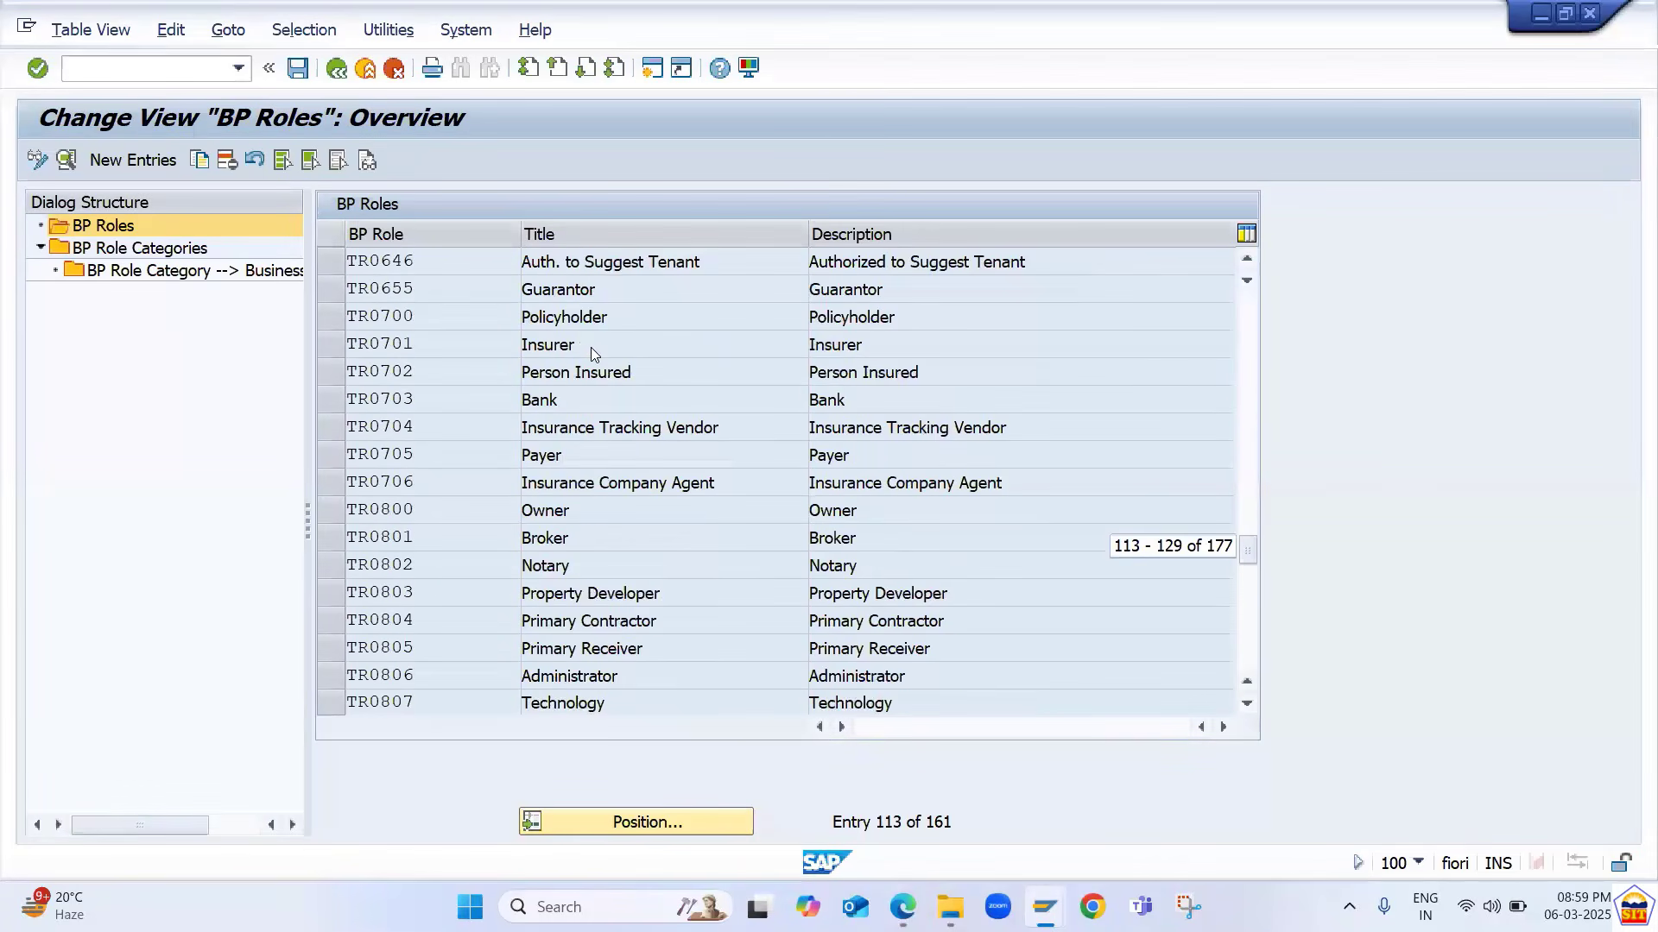
pyautogui.scroll(-2, 593, 353)
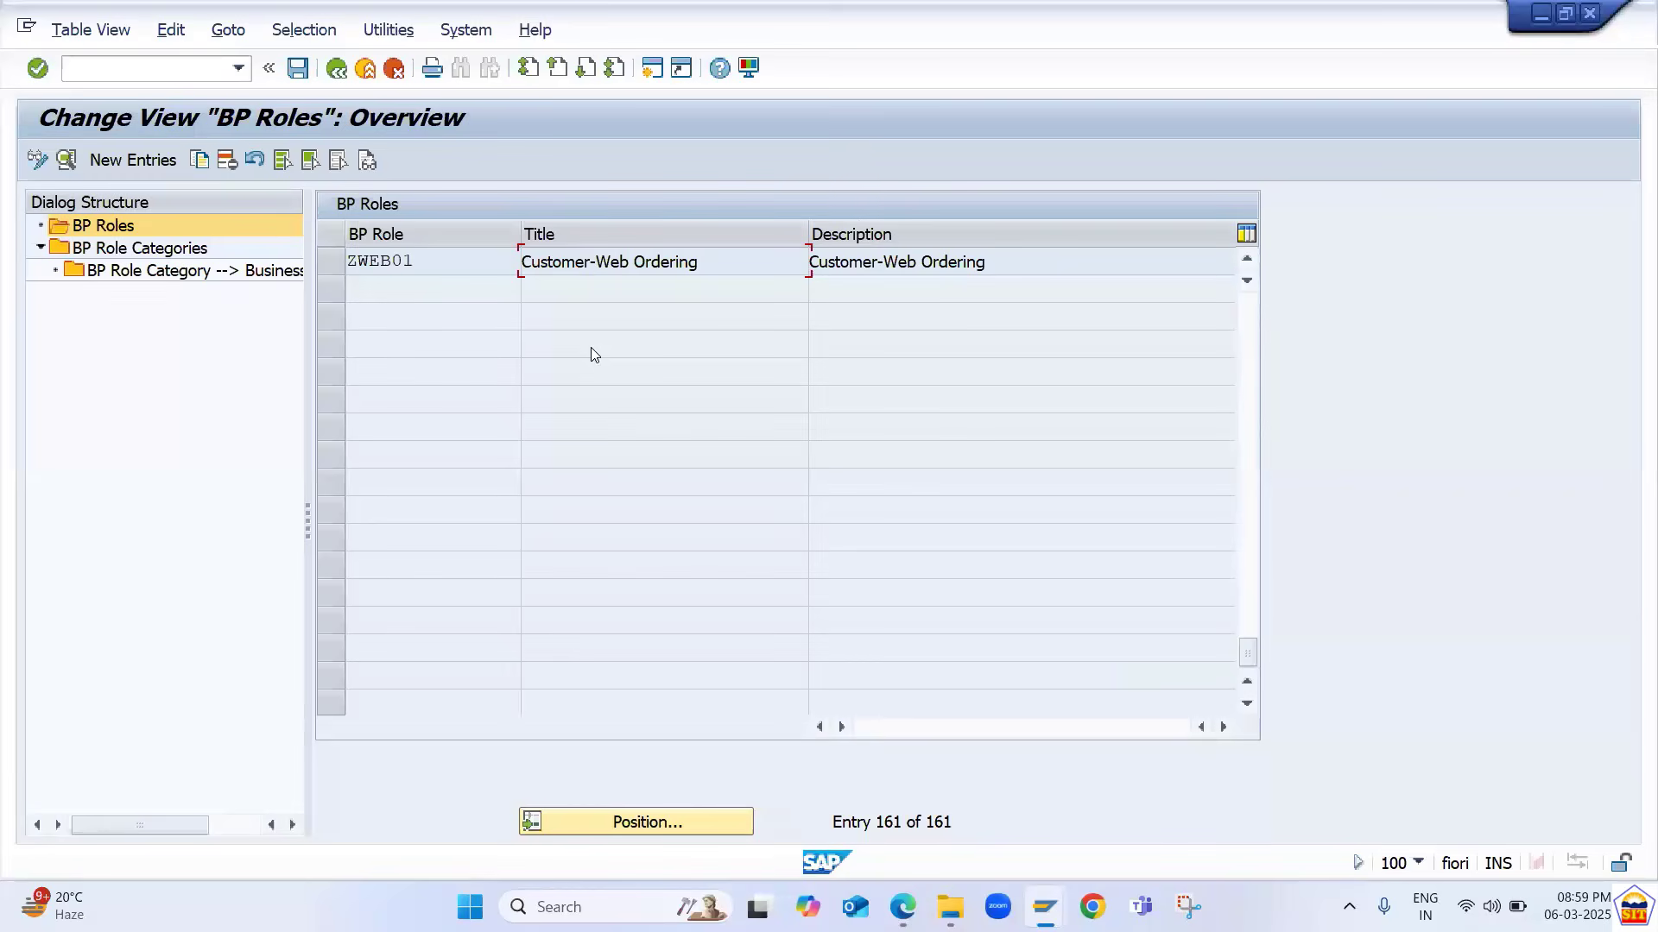
pyautogui.scroll(10, 592, 348)
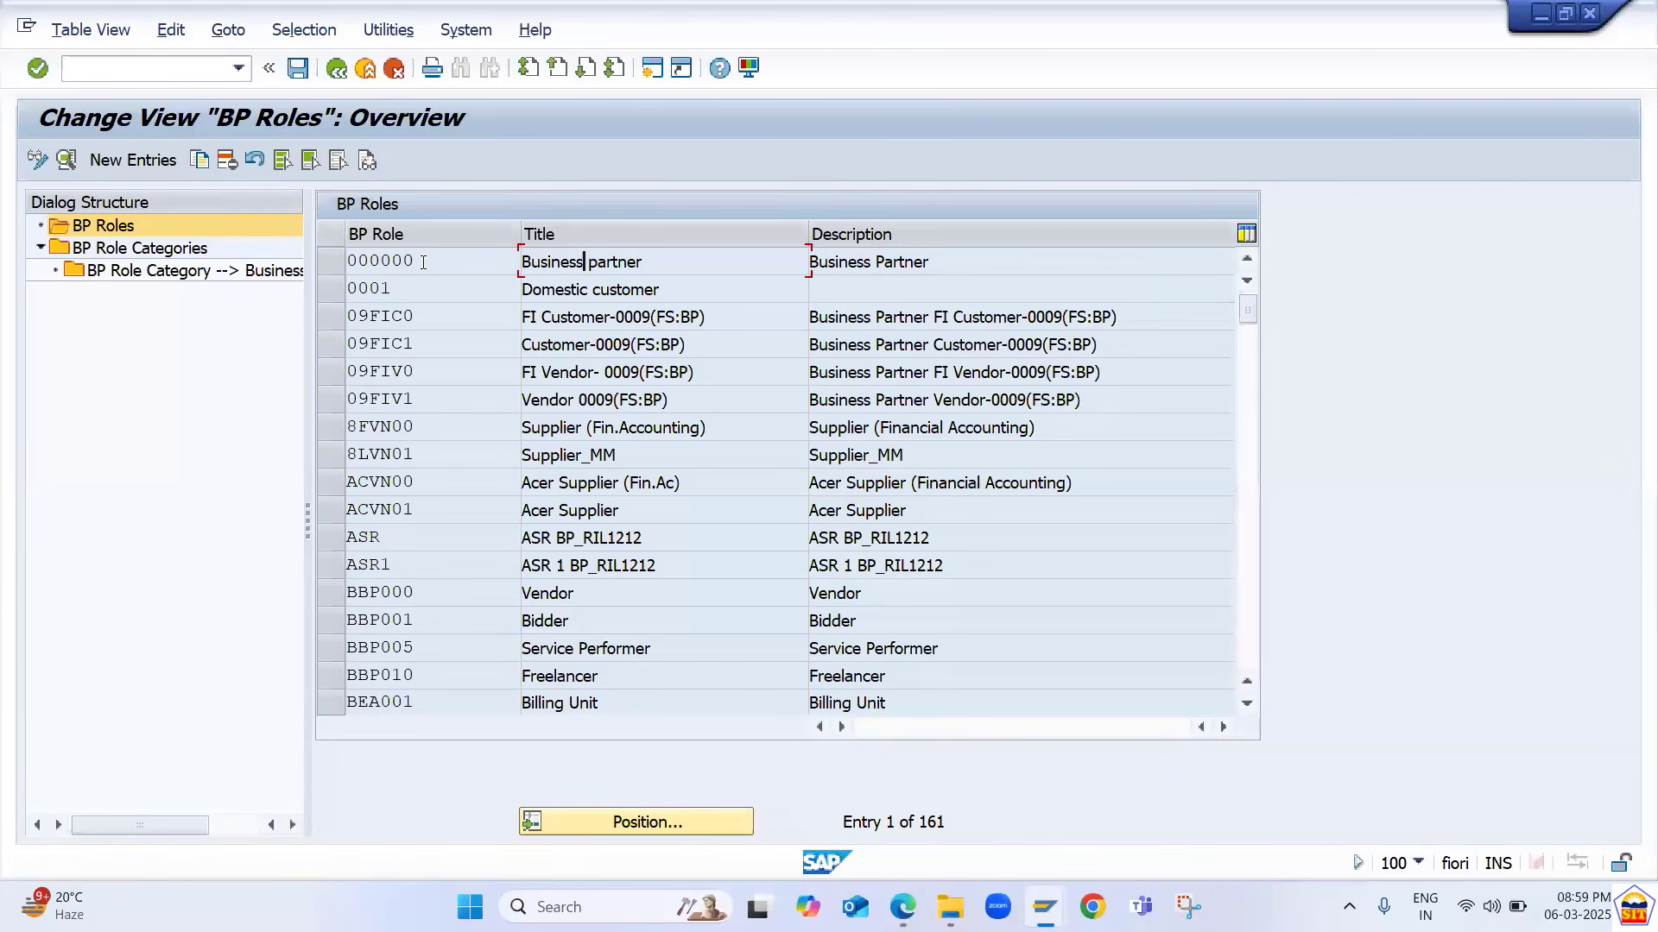
pyautogui.moveTo(423, 263); pyautogui.dragTo(330, 275)
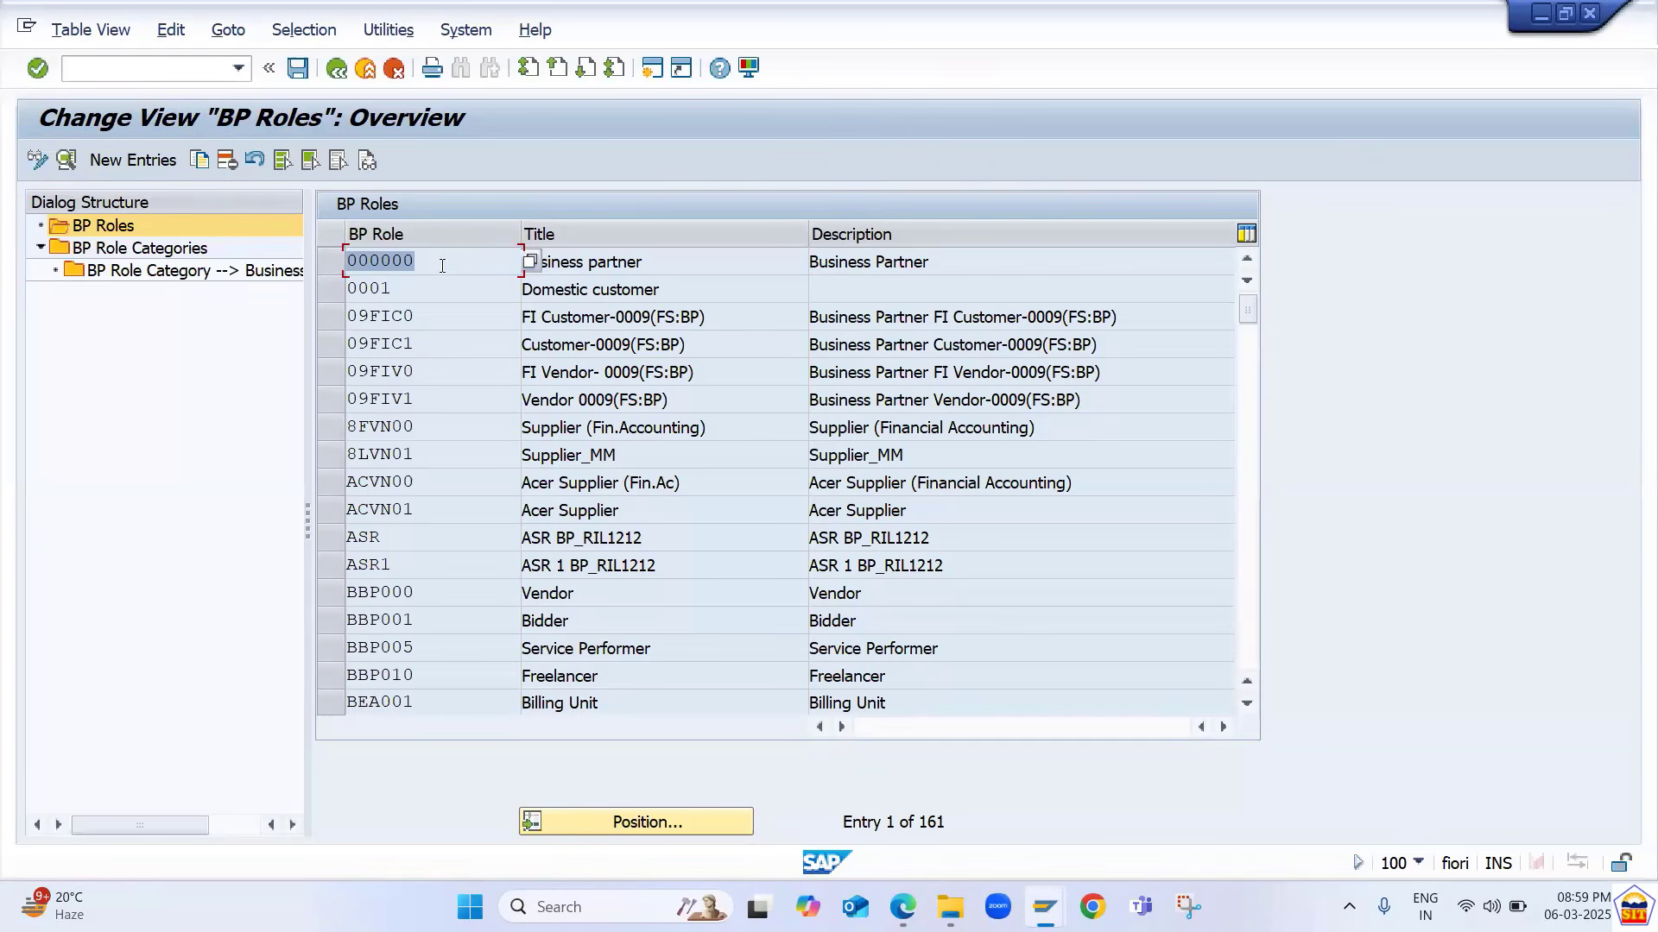
pyautogui.click(454, 334)
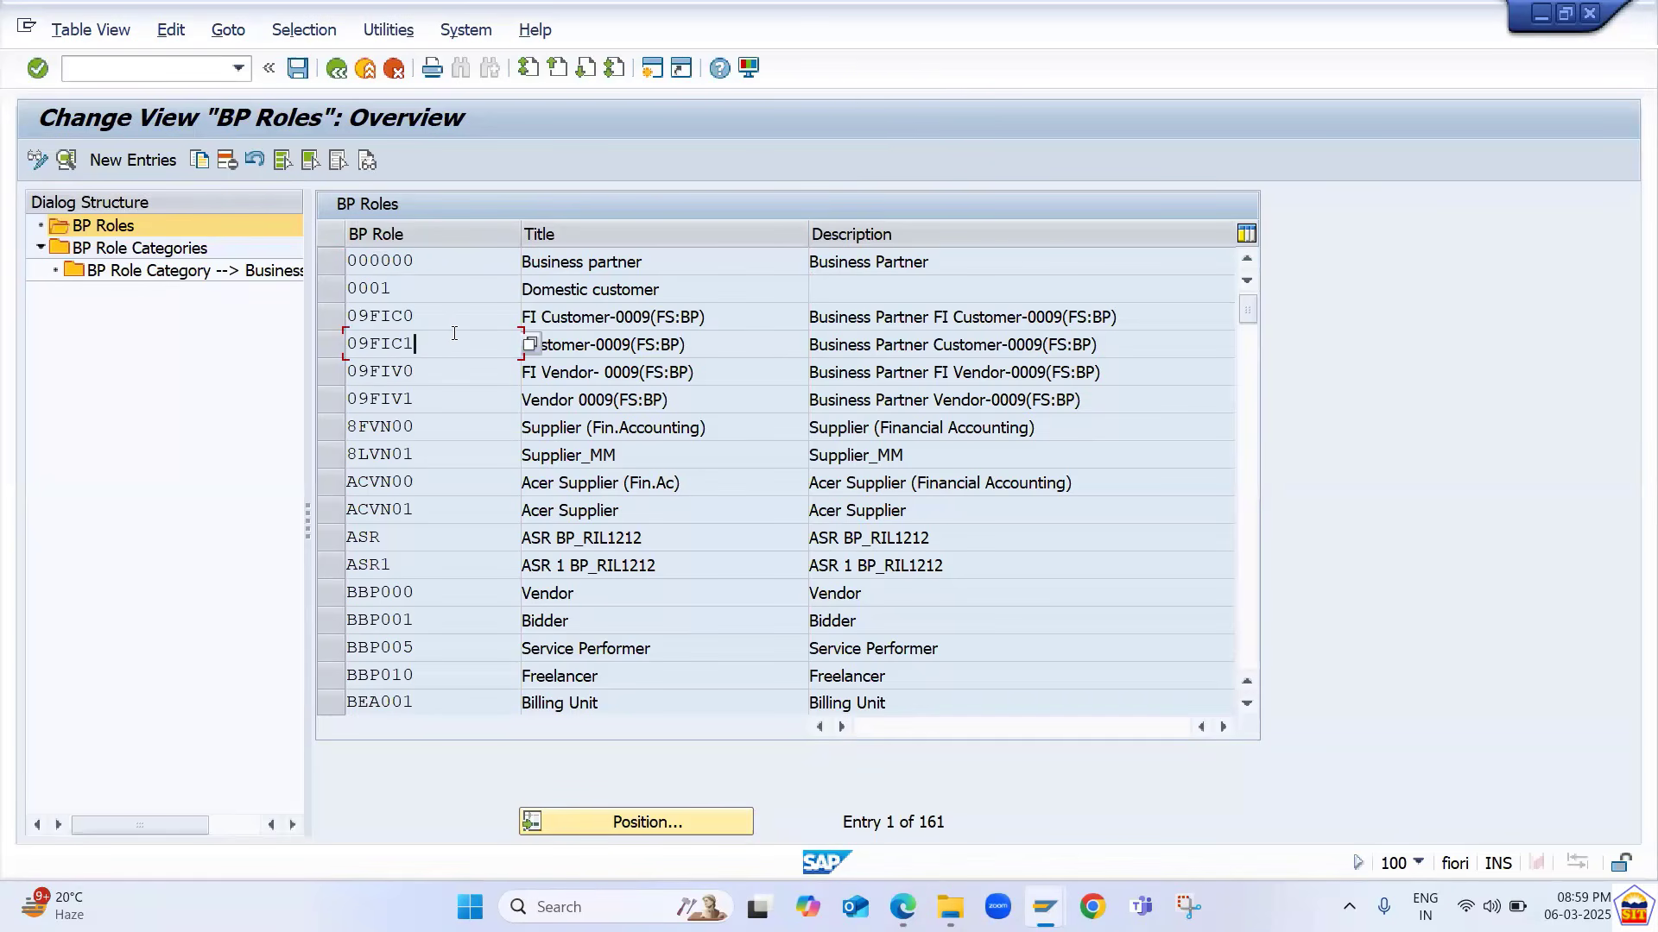
# - Position the BP Roles list at the roles starting with FLVN, then go back to the first entry
pyautogui.click(685, 824)
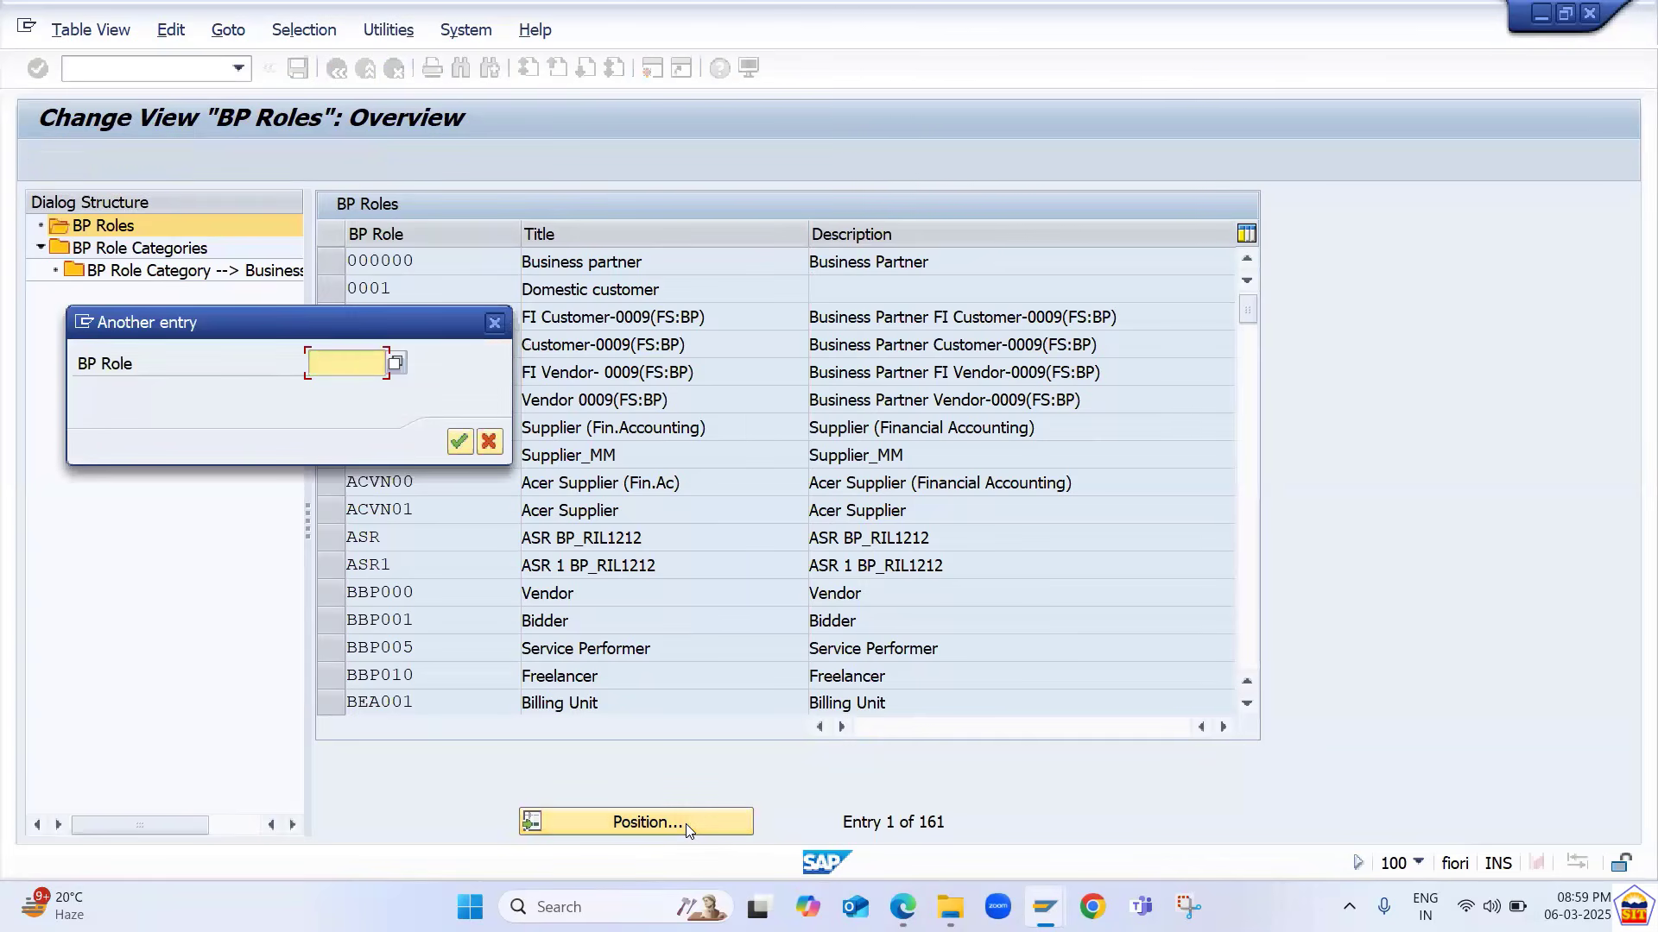
pyautogui.write('flvn')
pyautogui.press('Return')
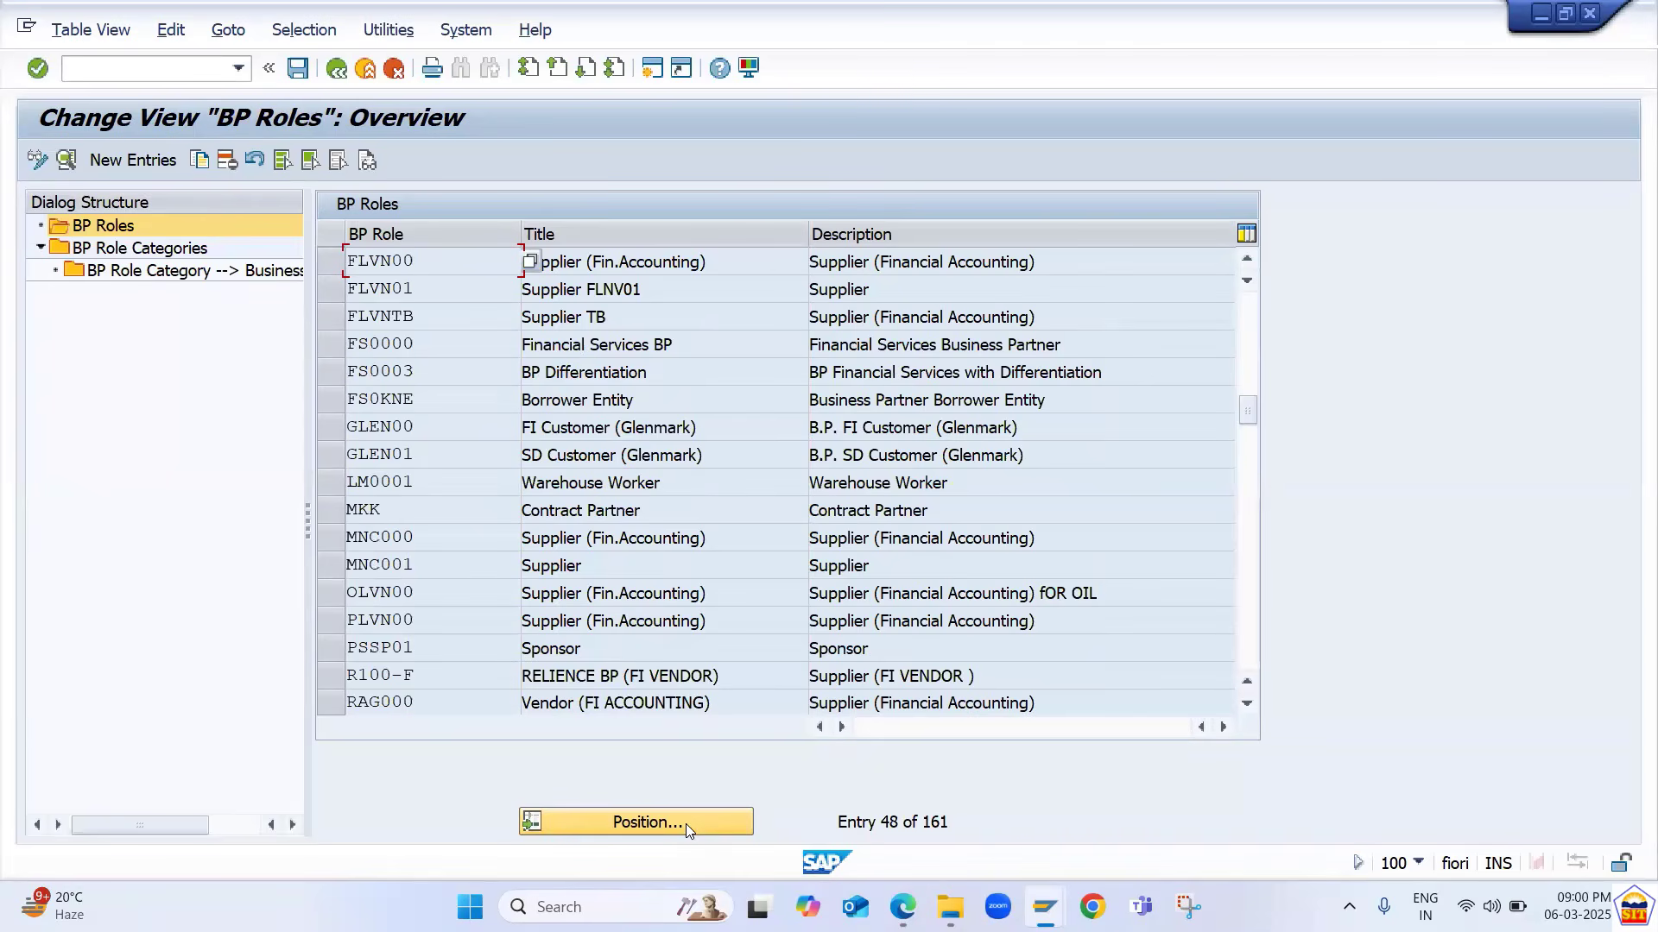
pyautogui.hotkey('ctrl', 'pageup')
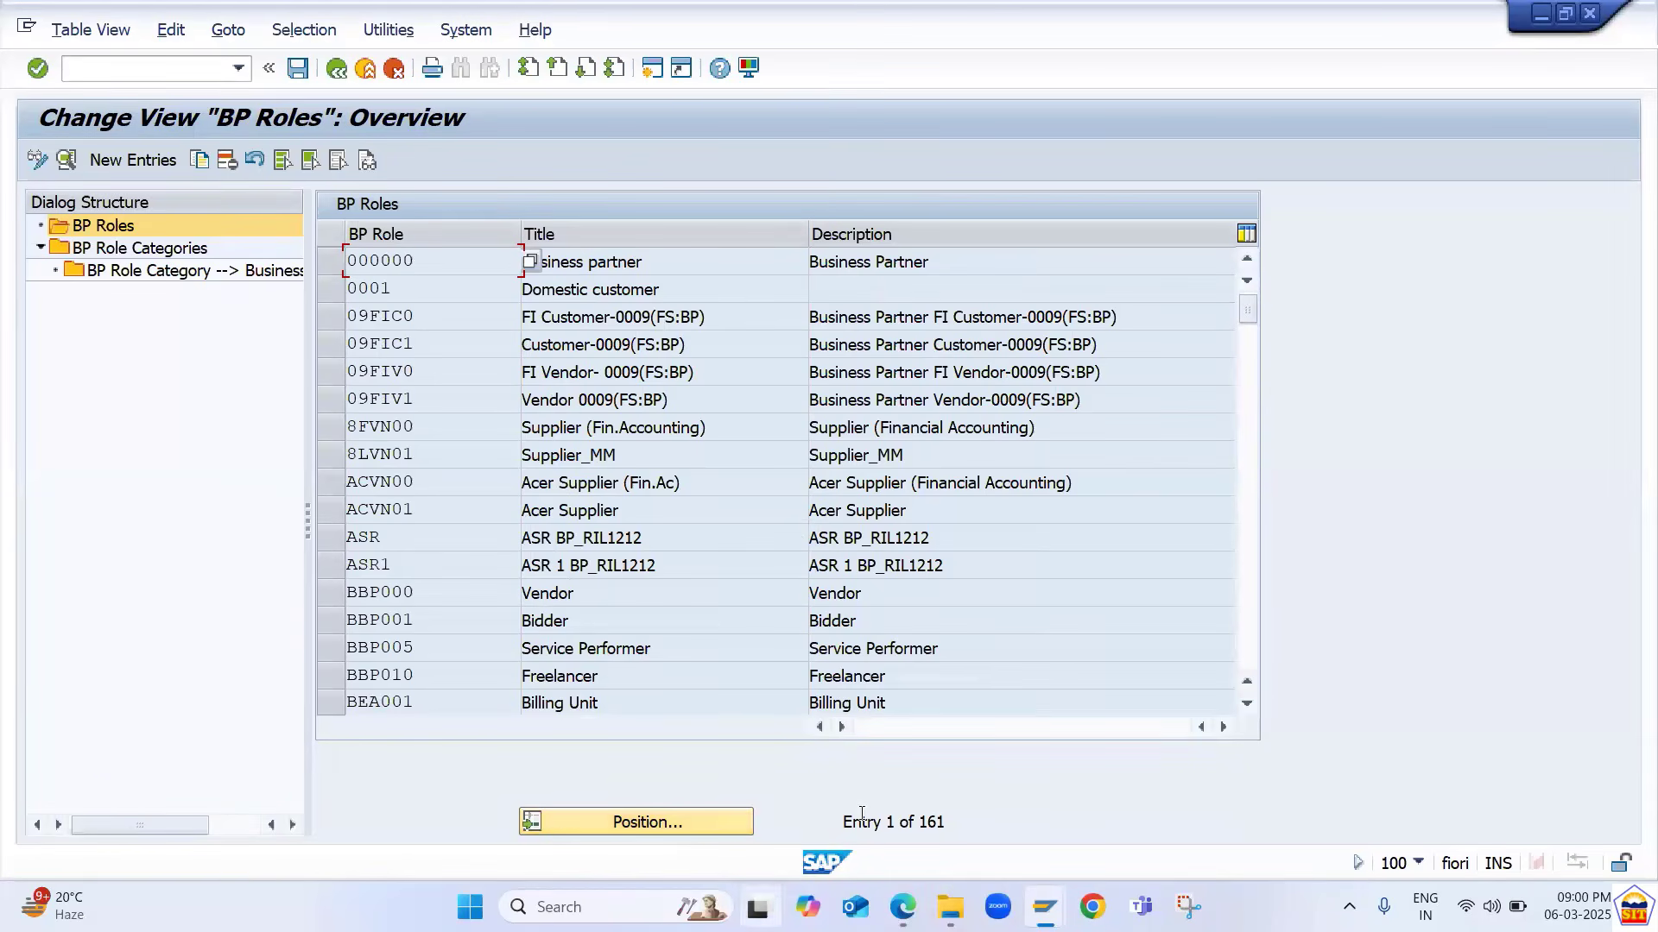
# - Position the BP Roles list at FLVN again and examine the supplier role FLVN01 and its title
pyautogui.click(672, 821)
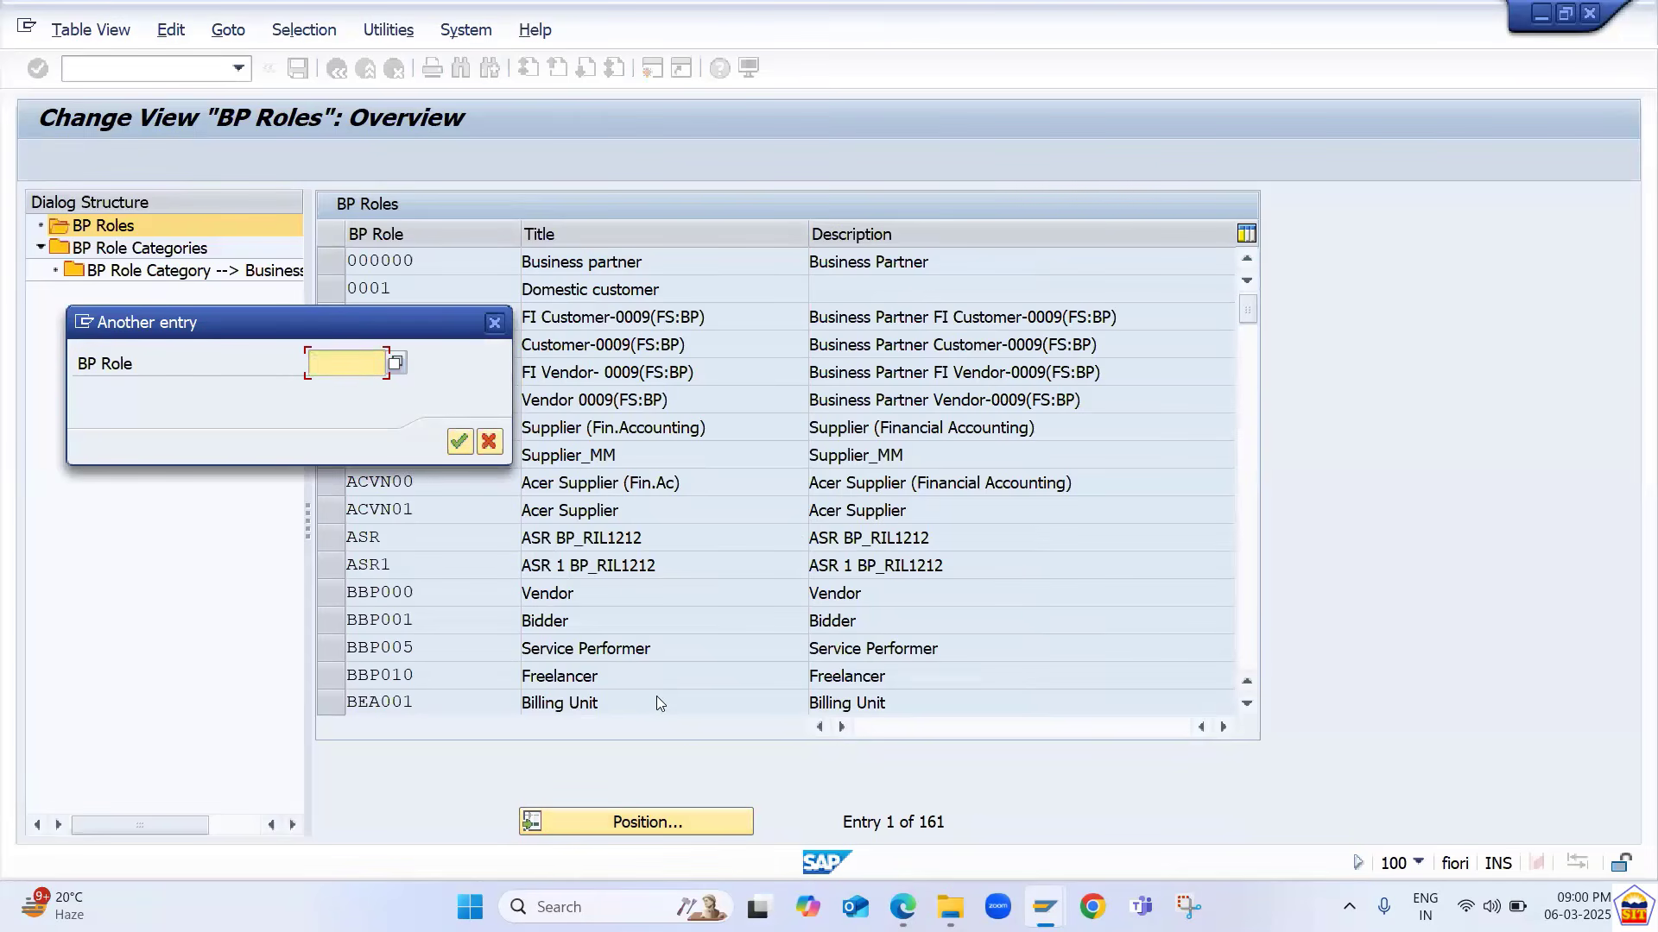
pyautogui.write('flvn')
pyautogui.press('Return')
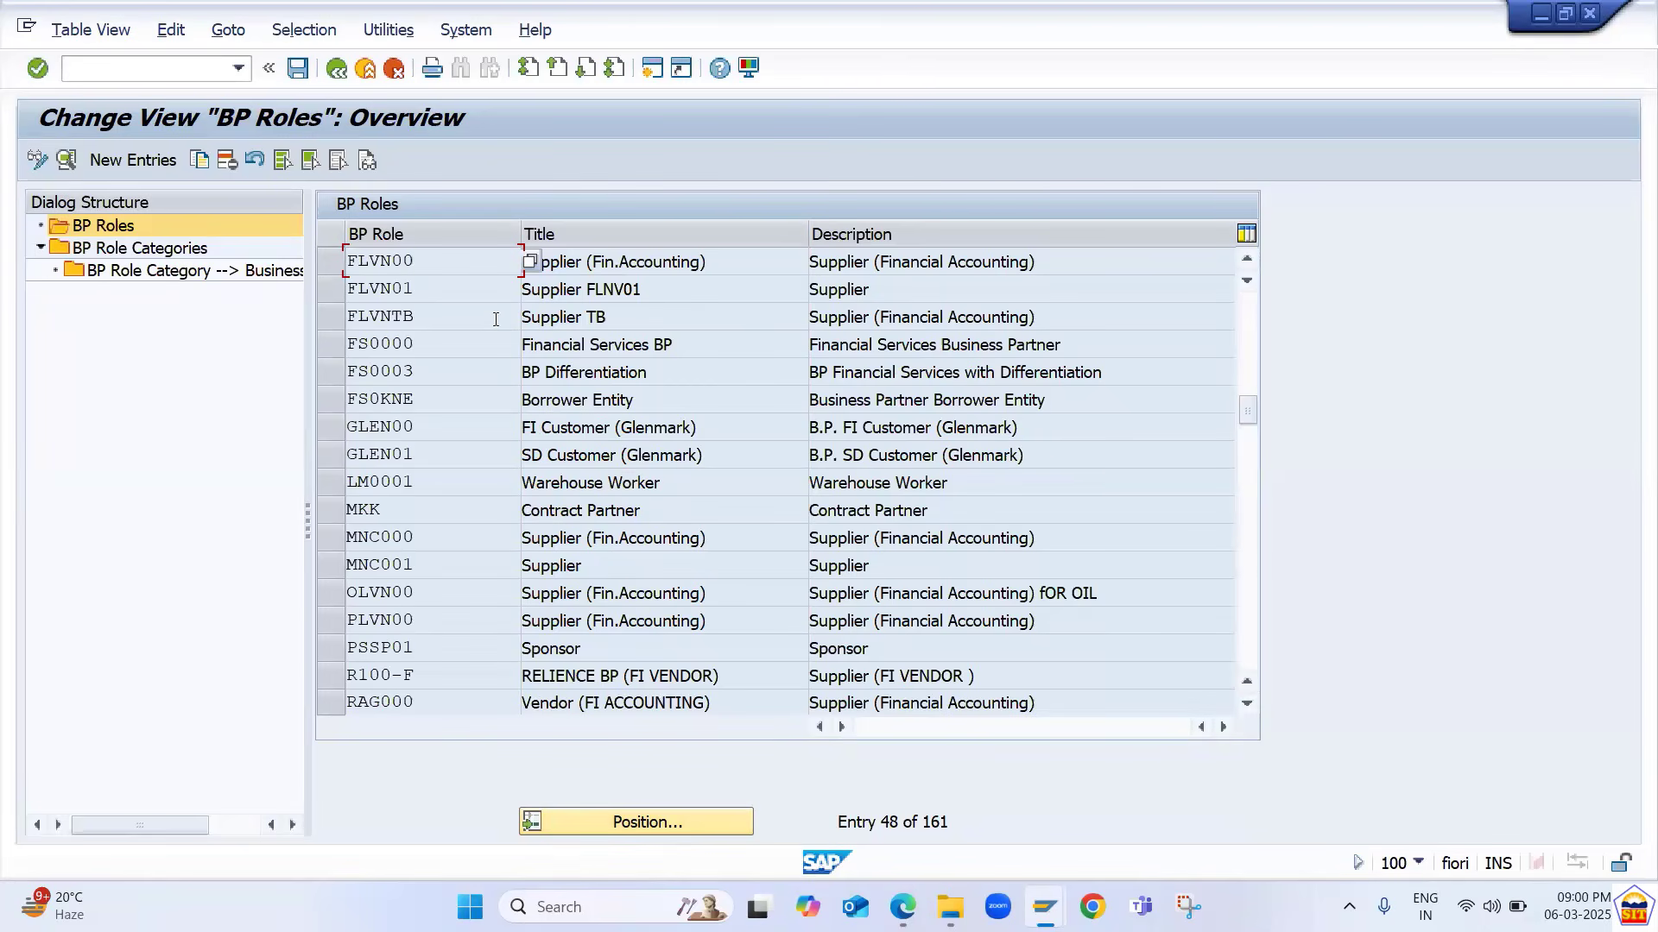
pyautogui.click(447, 290)
pyautogui.moveTo(626, 290); pyautogui.dragTo(334, 291)
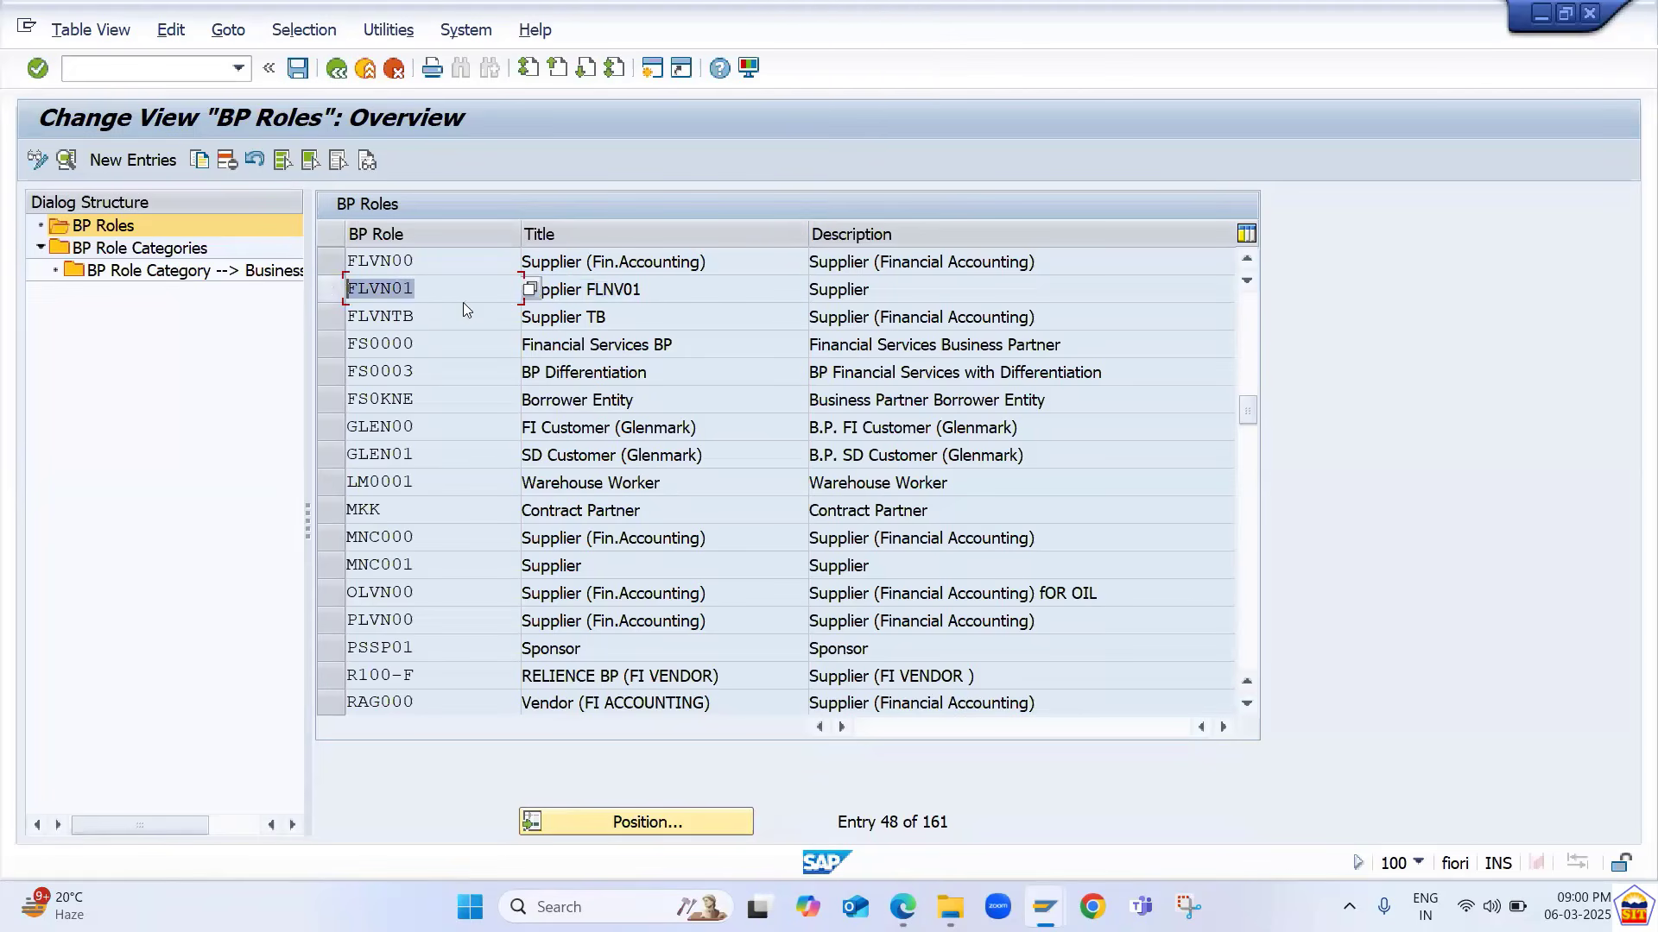
pyautogui.moveTo(632, 290); pyautogui.dragTo(528, 294)
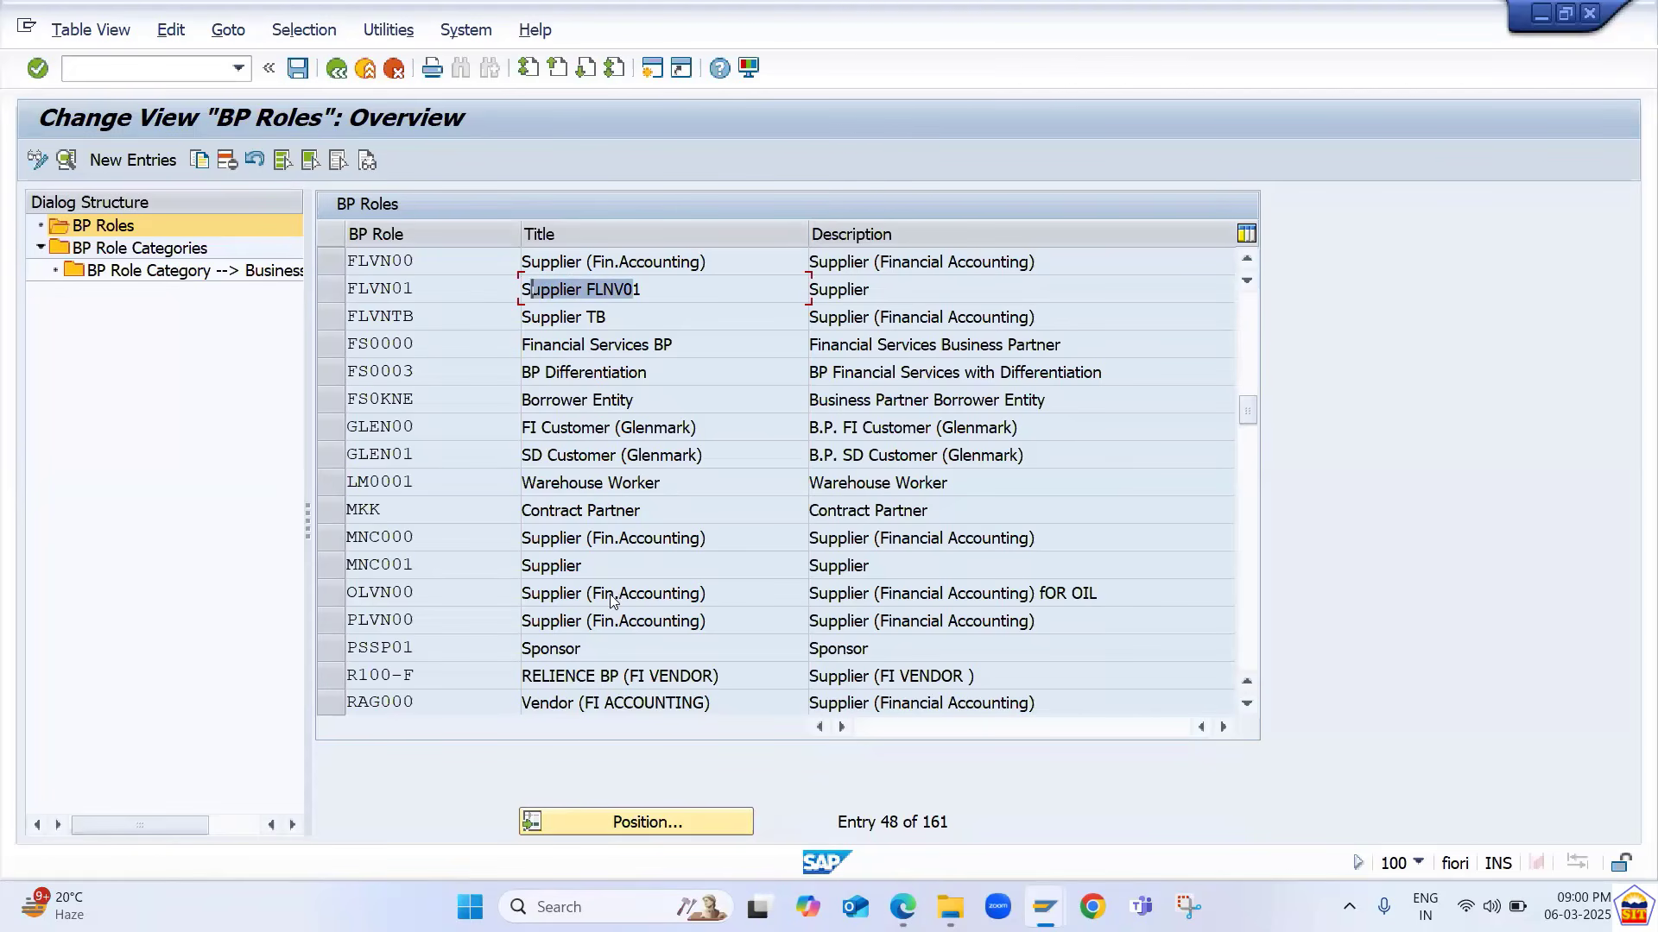
# - Position the BP Roles list at the customer roles starting with FLCU
pyautogui.click(678, 815)
pyautogui.write('flcu')
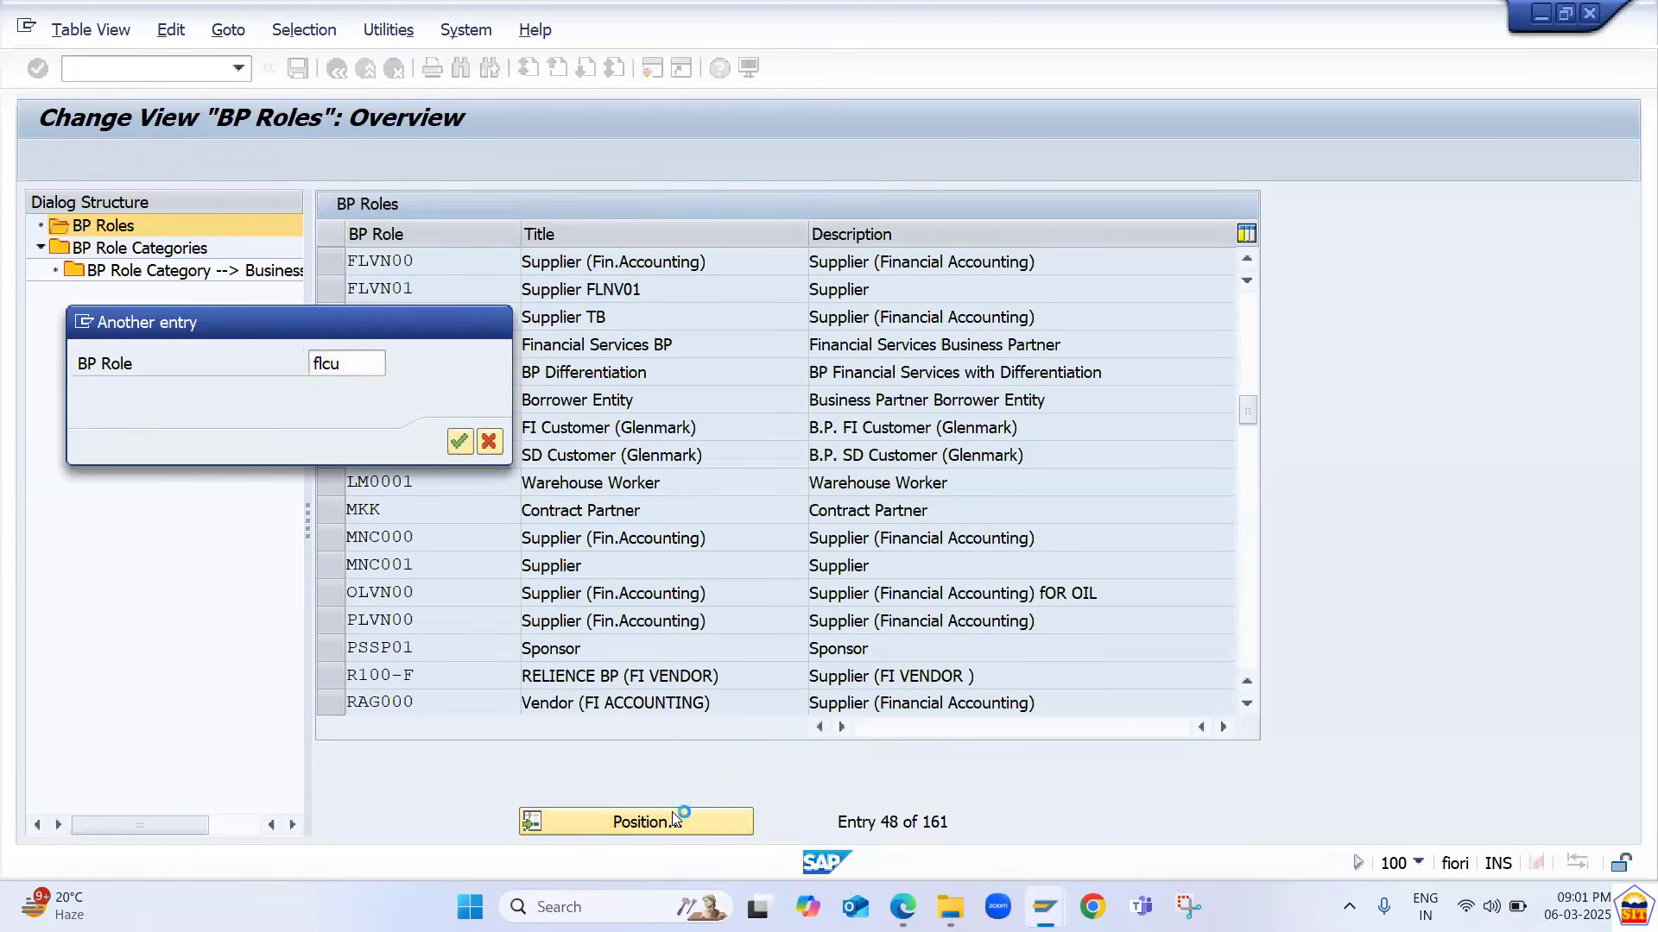
pyautogui.press('Return')
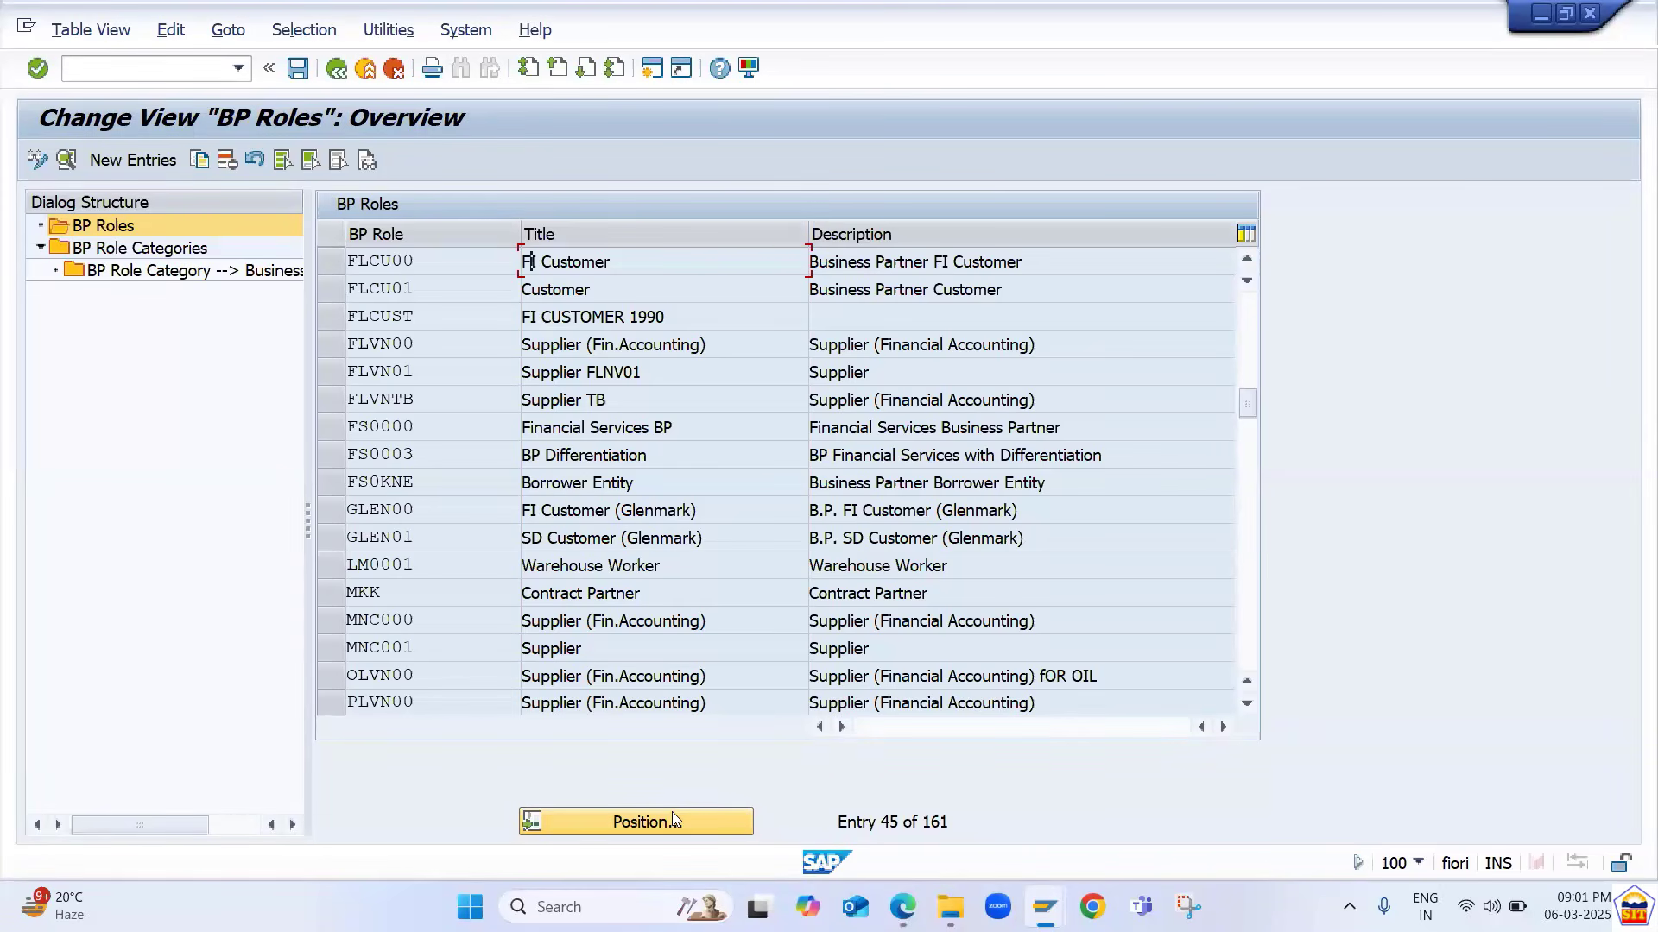
# - Look through the BP Roles after the FLCU and FLVN entries, including the employee role and the TR loan and bank partner roles
pyautogui.click(611, 596)
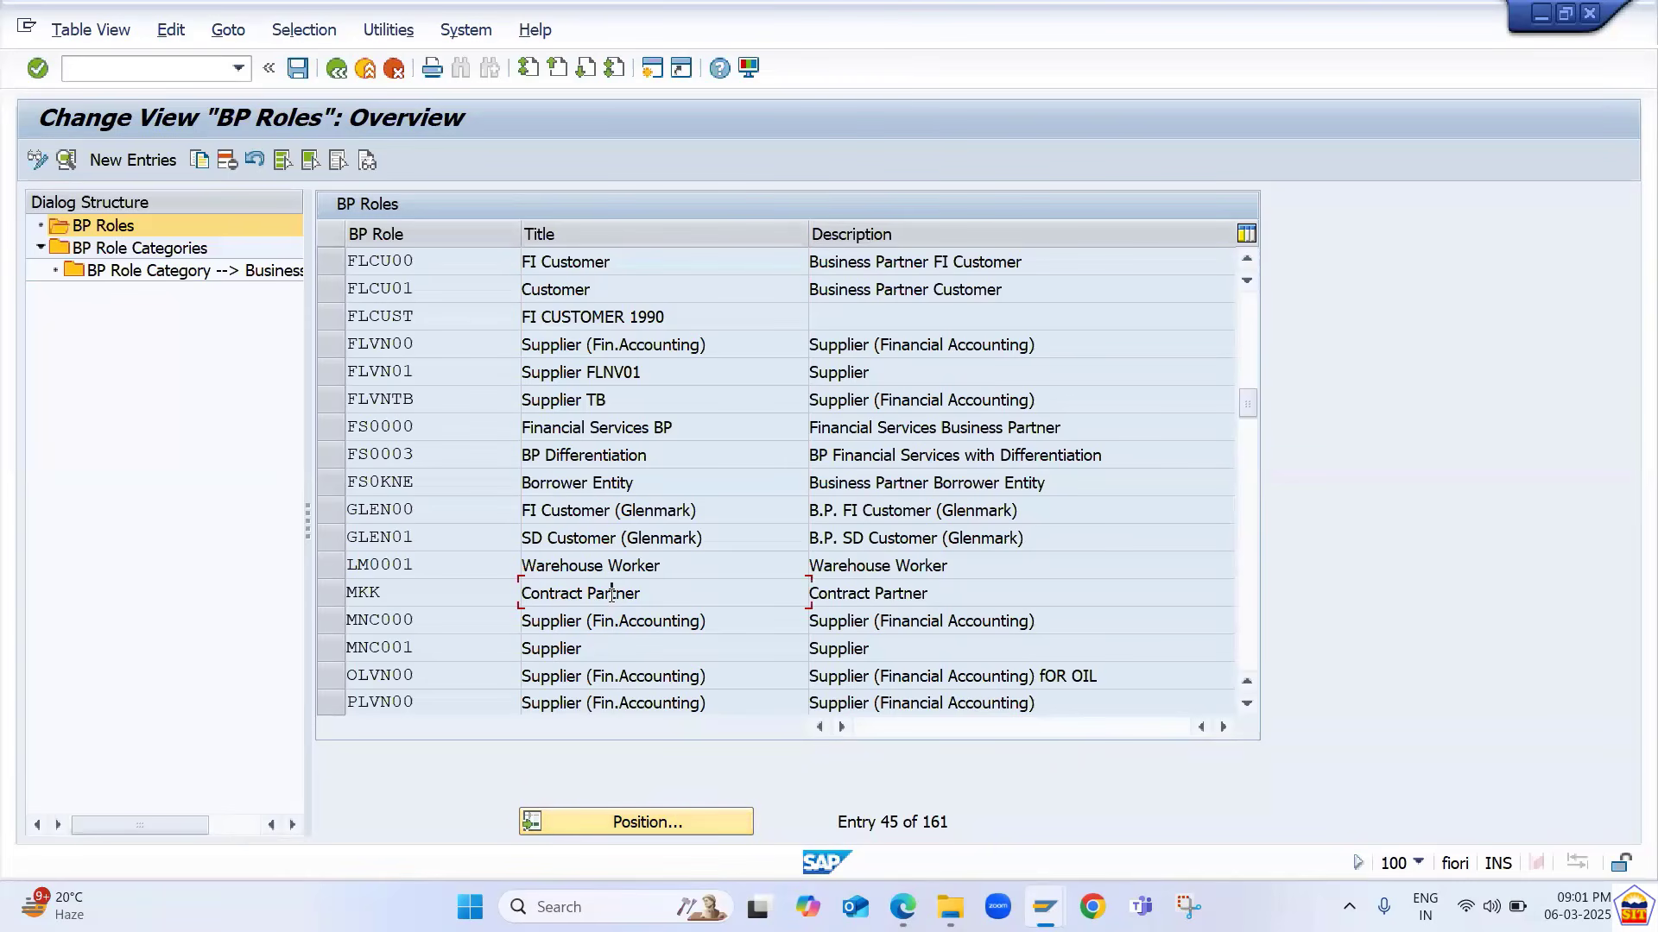
pyautogui.scroll(-5, 611, 595)
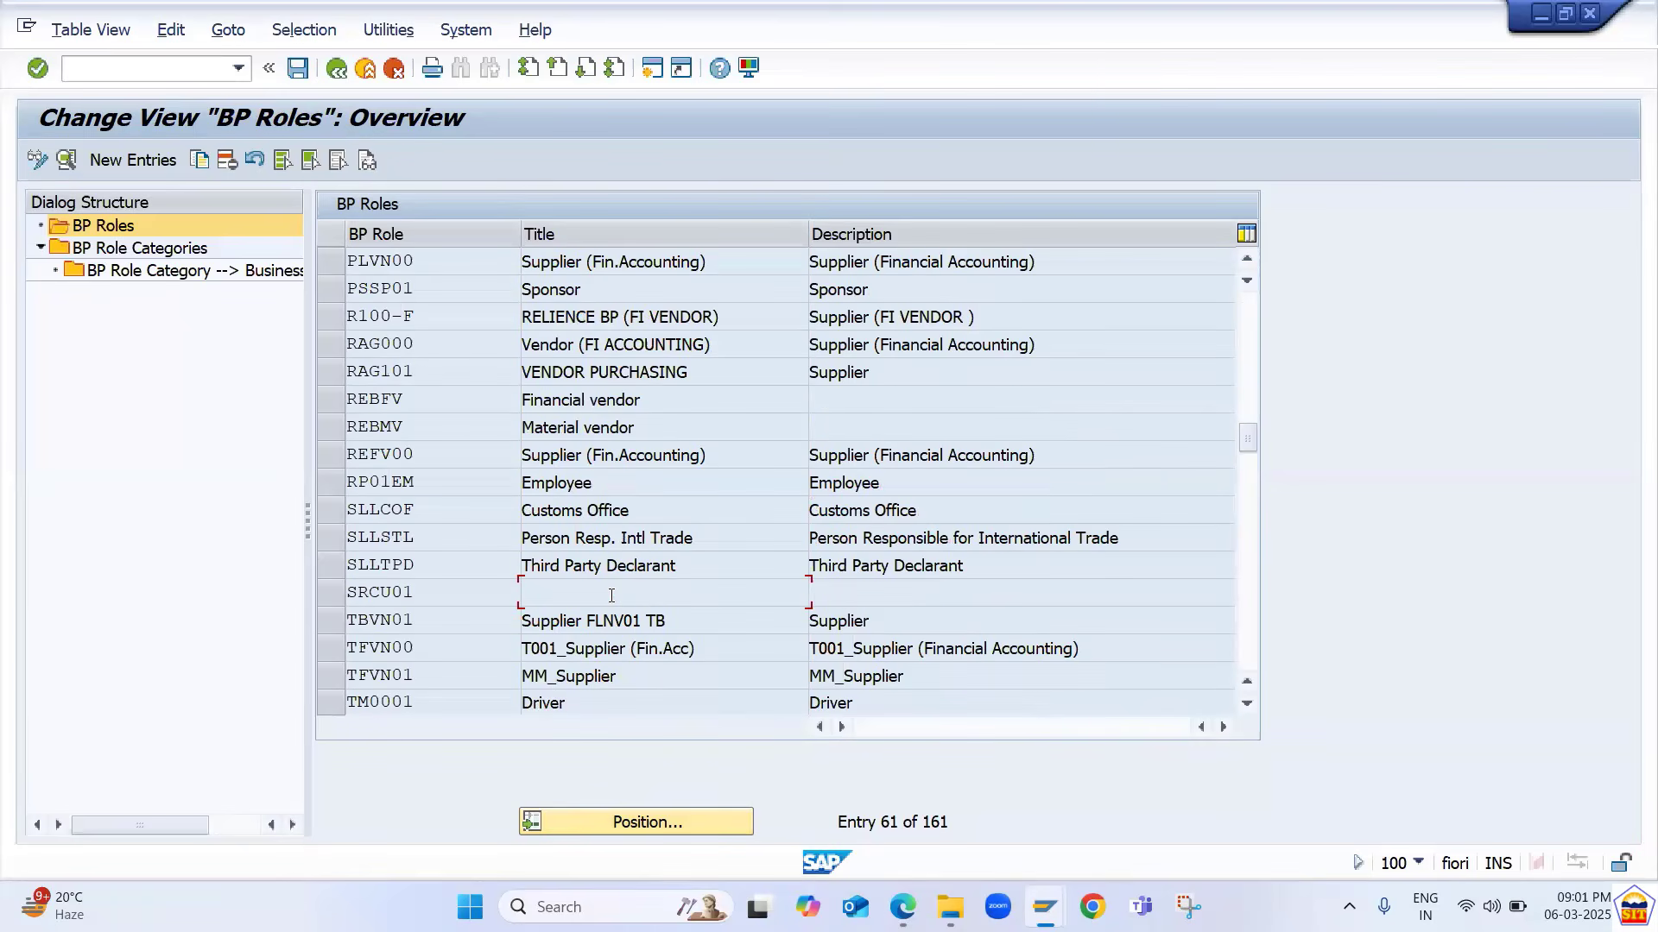
pyautogui.click(623, 481)
pyautogui.doubleClick(623, 482)
pyautogui.scroll(-1, 623, 482)
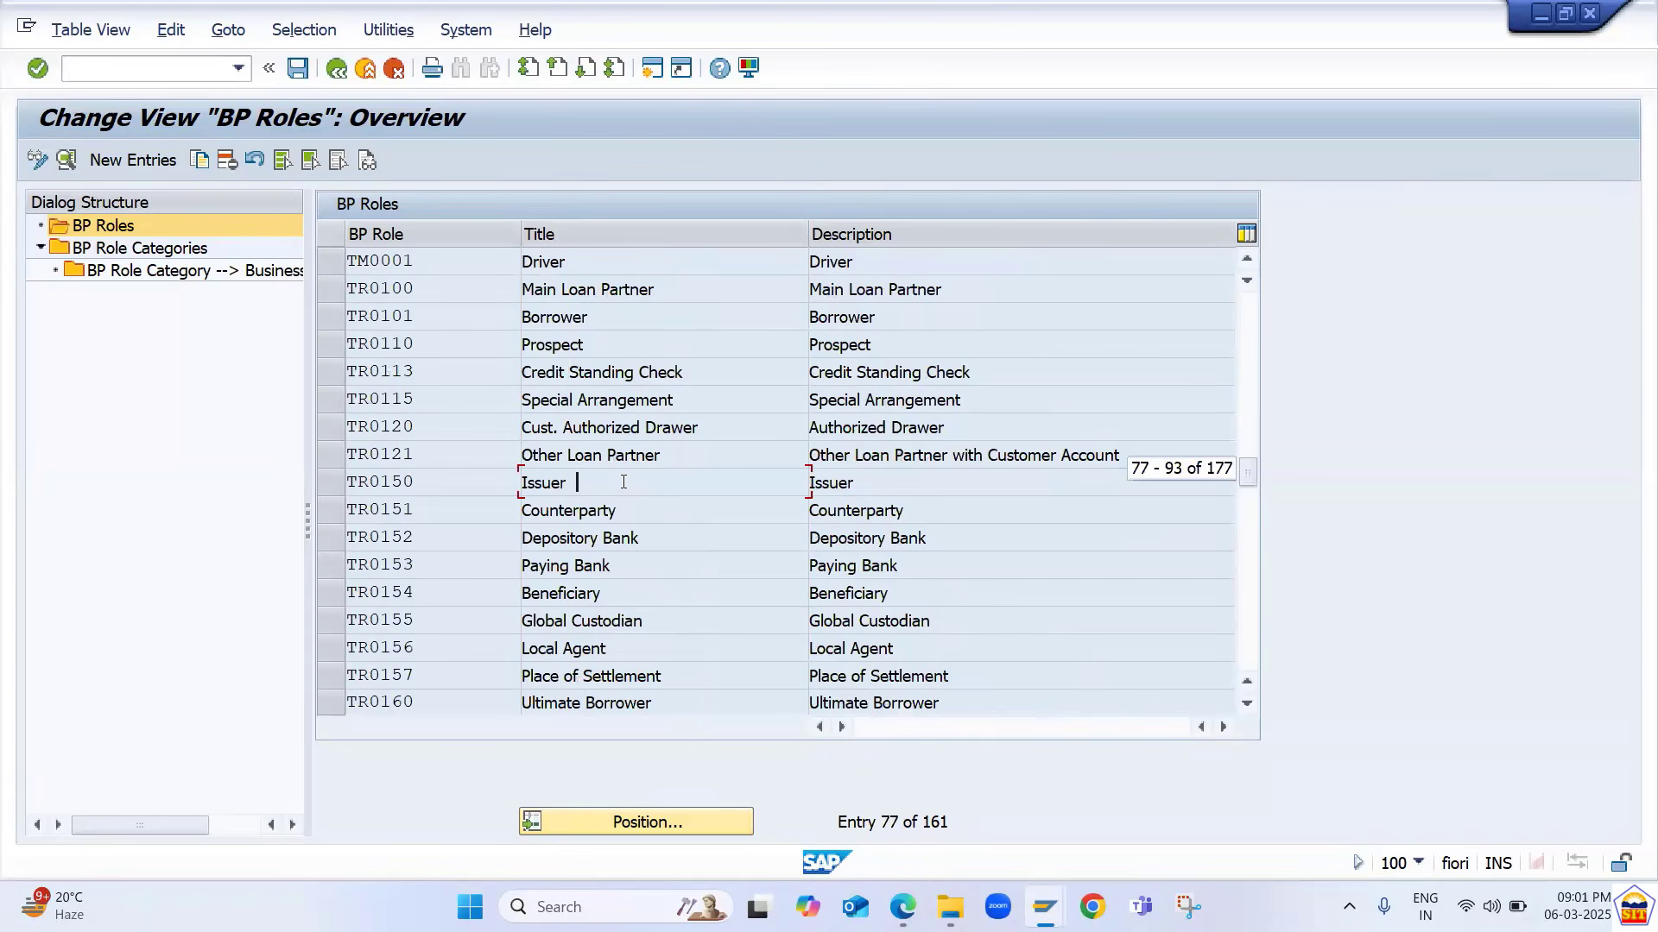
pyautogui.click(614, 538)
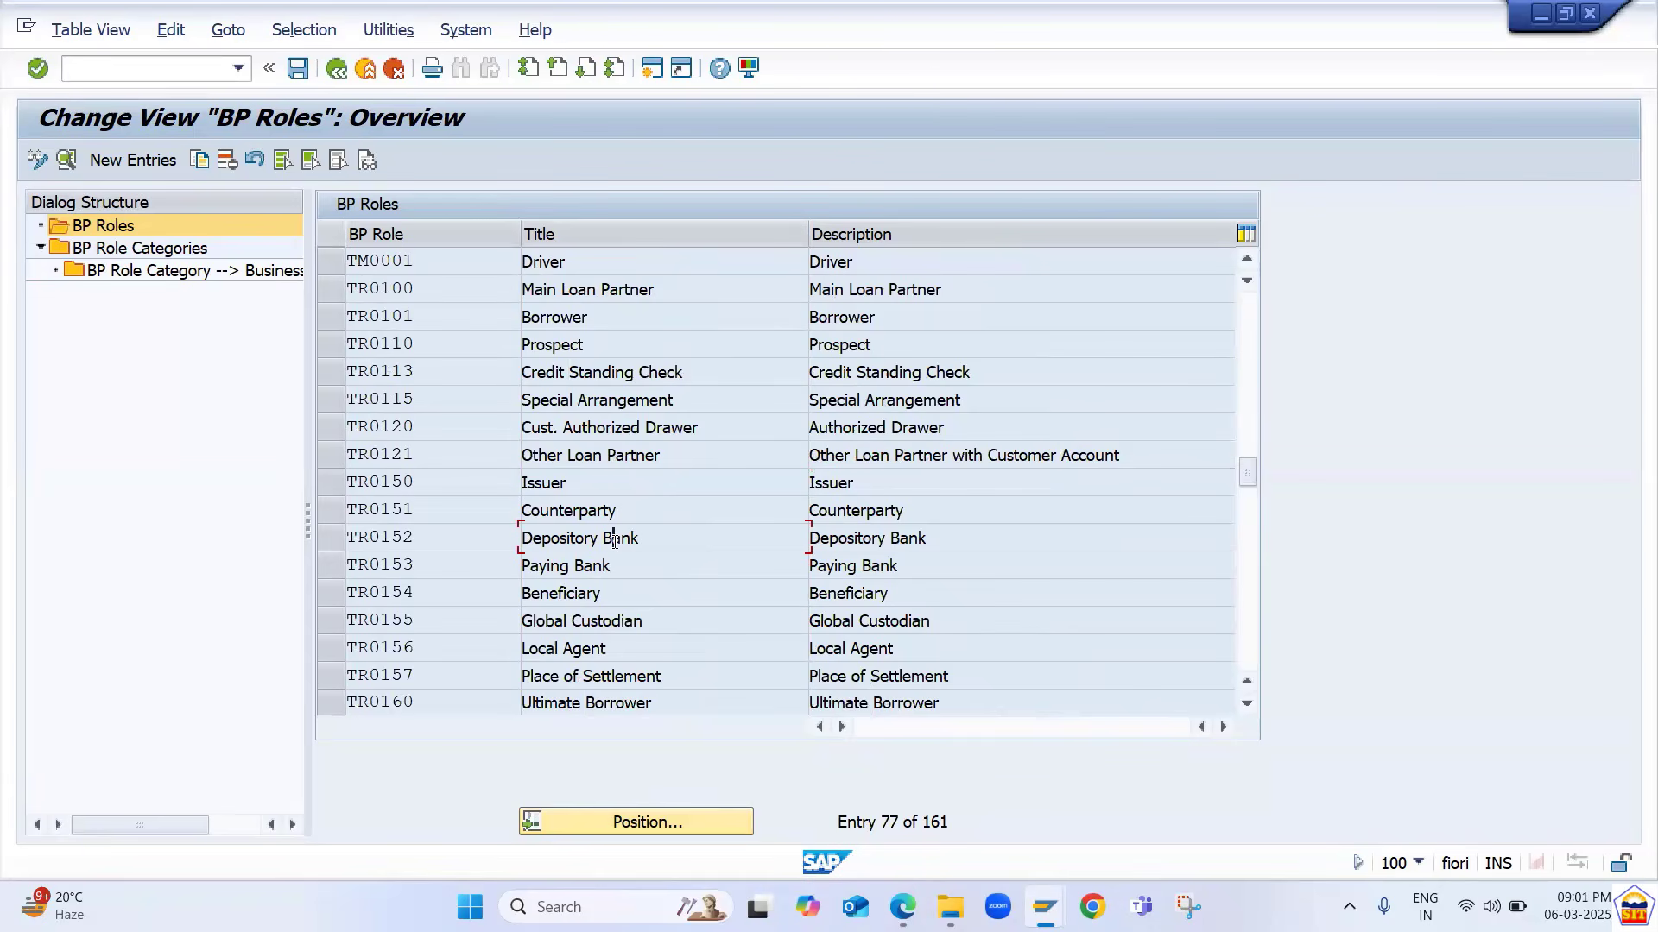
pyautogui.click(575, 480)
pyautogui.click(581, 511)
pyautogui.click(611, 289)
pyautogui.click(612, 324)
pyautogui.click(608, 350)
pyautogui.click(617, 373)
pyautogui.click(616, 423)
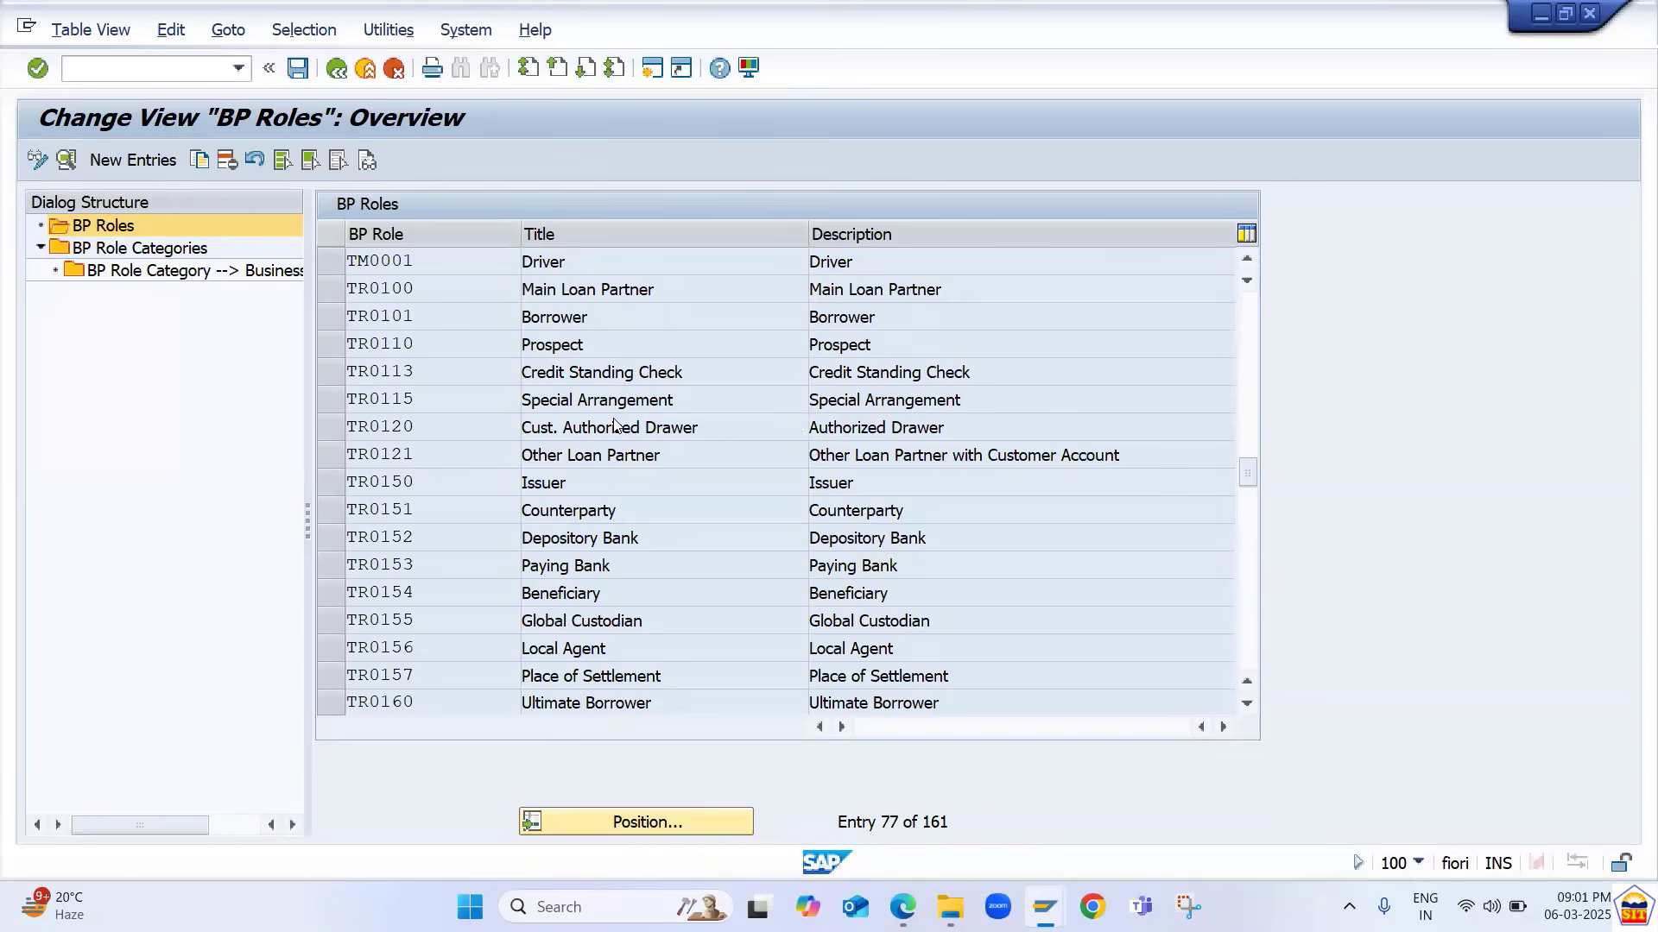
# - Look through the BP Roles list to its last entries, then return to the first entry
pyautogui.scroll(-2, 614, 420)
pyautogui.scroll(-3, 615, 423)
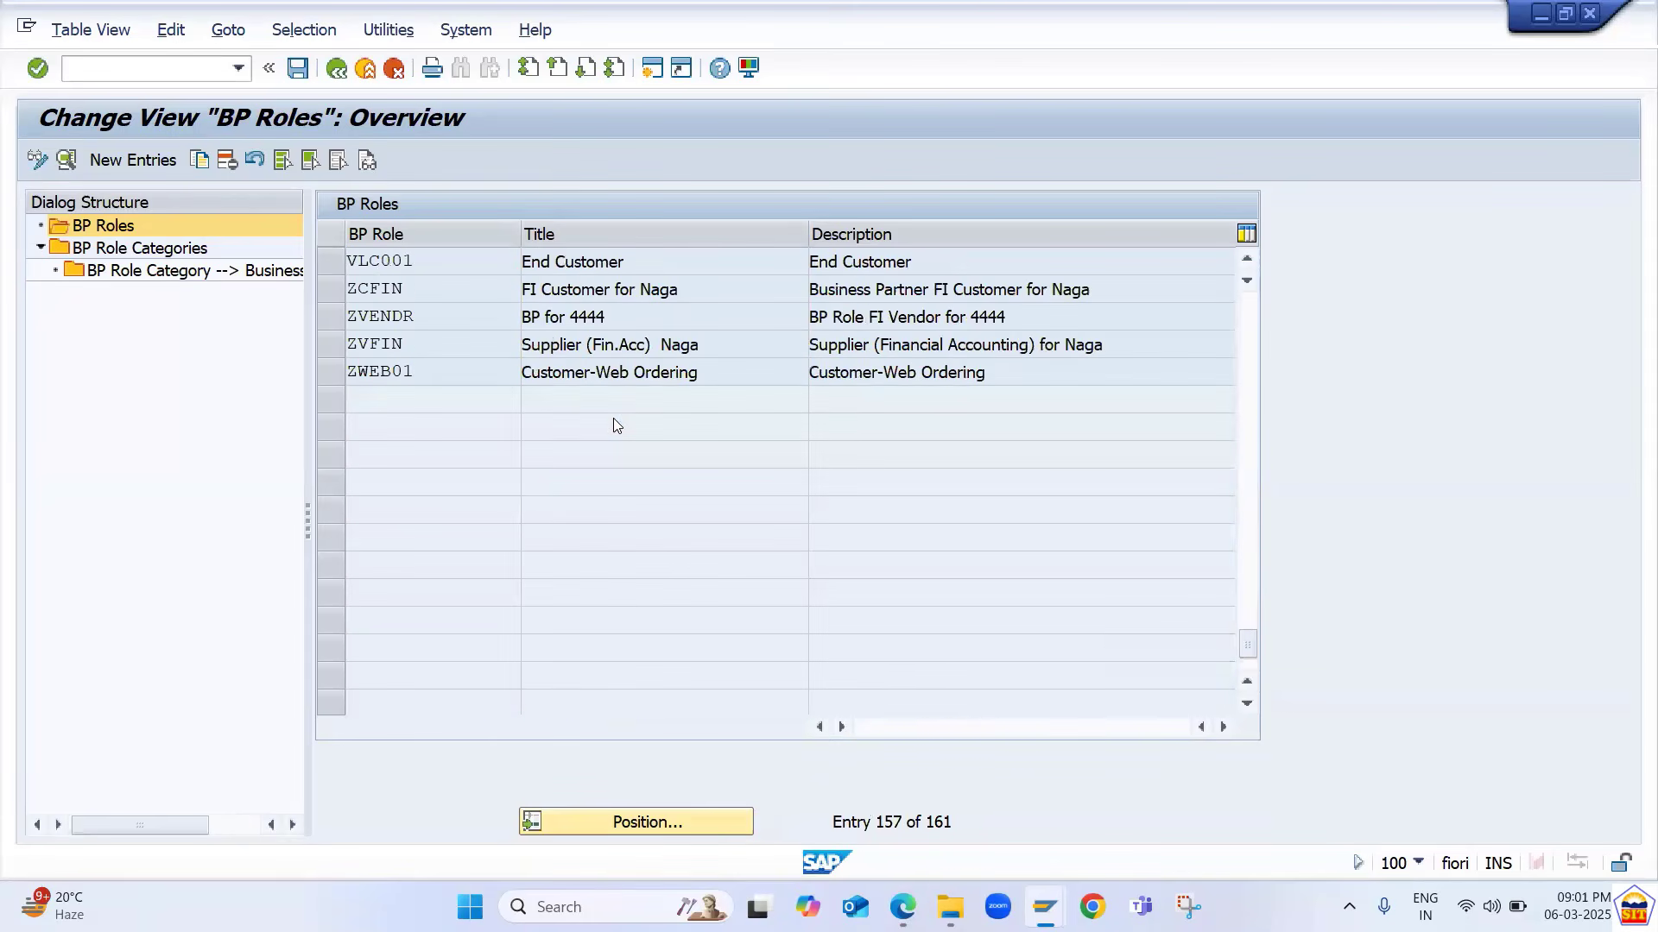
pyautogui.scroll(2, 613, 418)
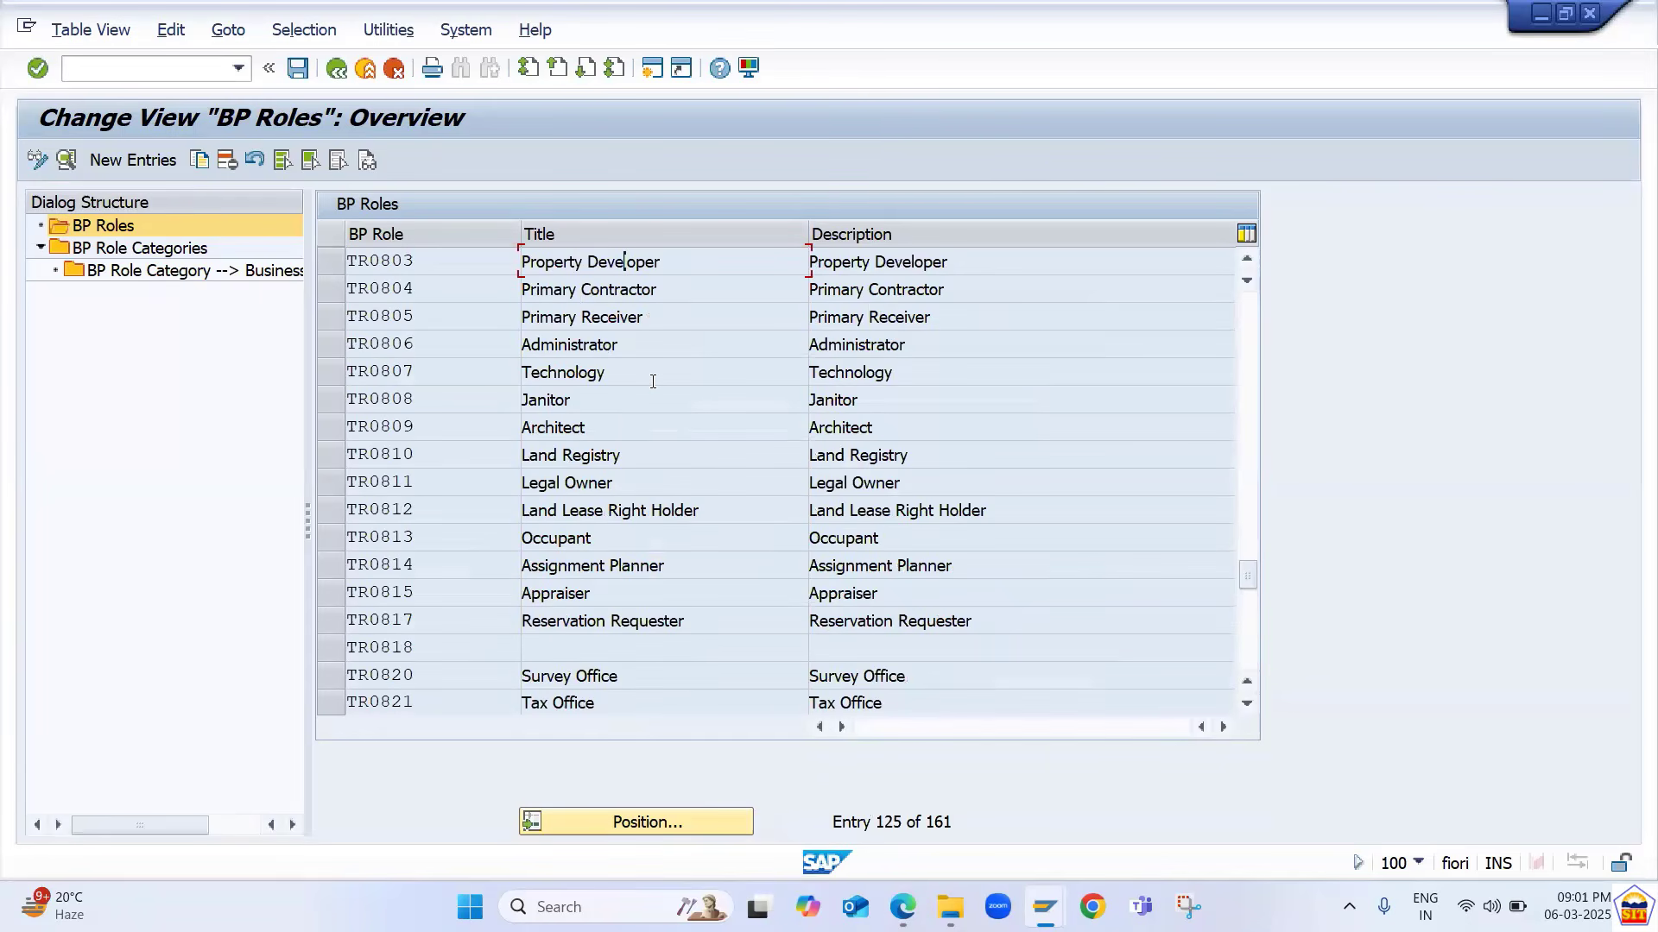
pyautogui.hotkey('ctrl', 'pageup')
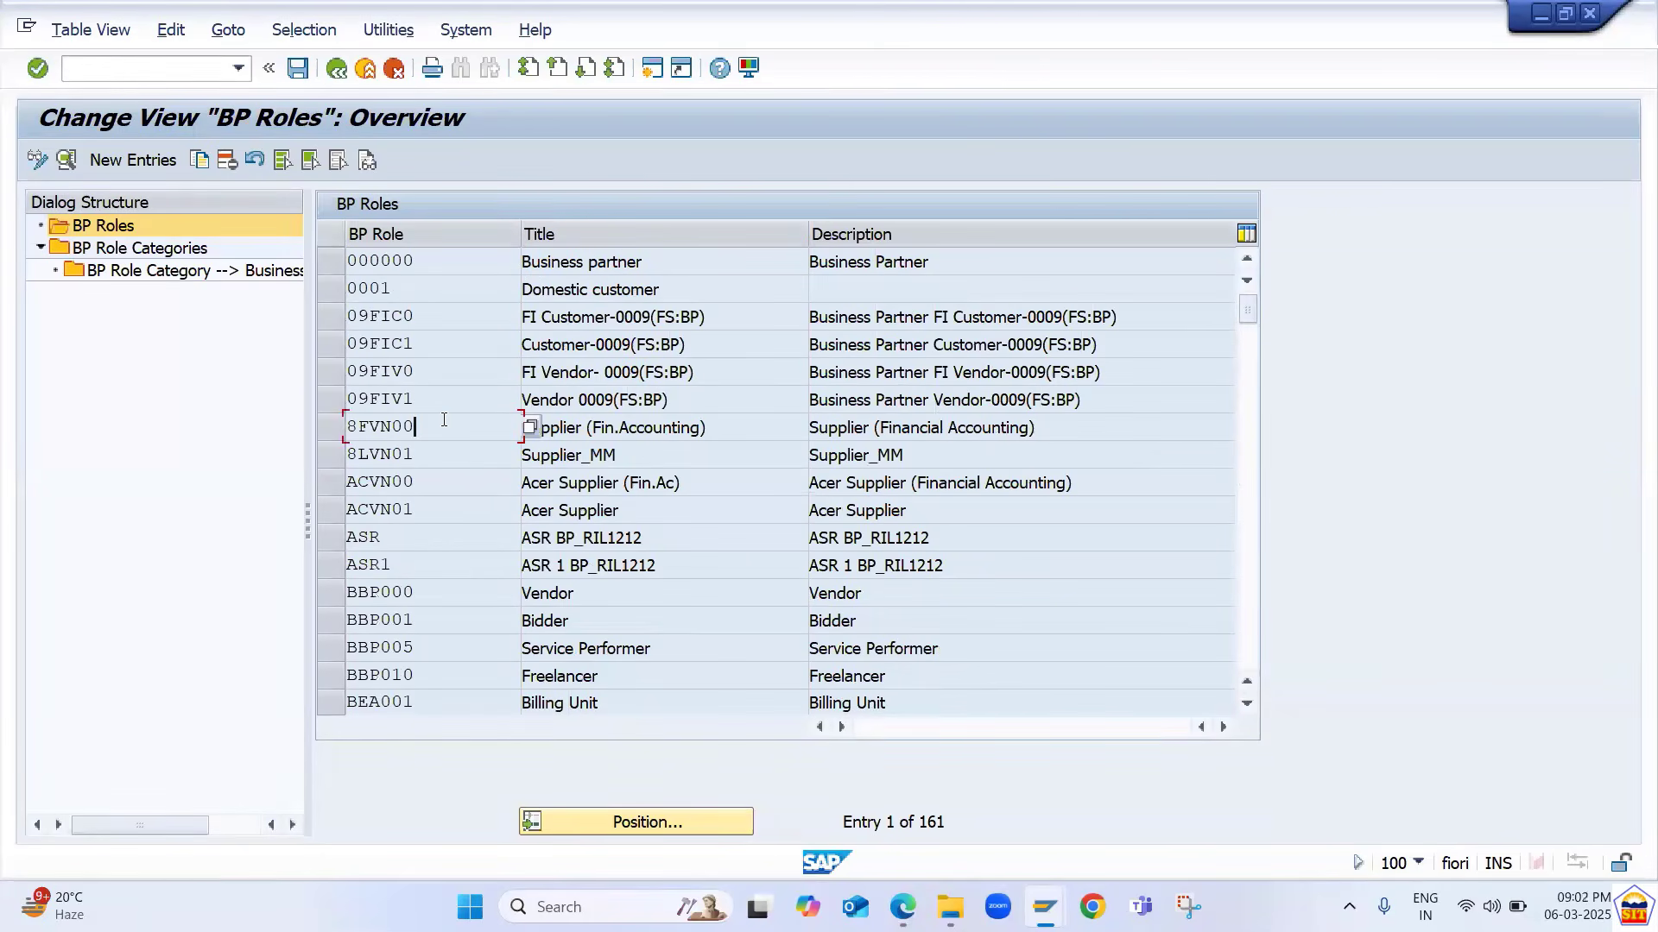
# - Open the details of role ACVN00, examine its role category, additional BP roles and BP view, then return to the IMG structure
pyautogui.doubleClick(435, 492)
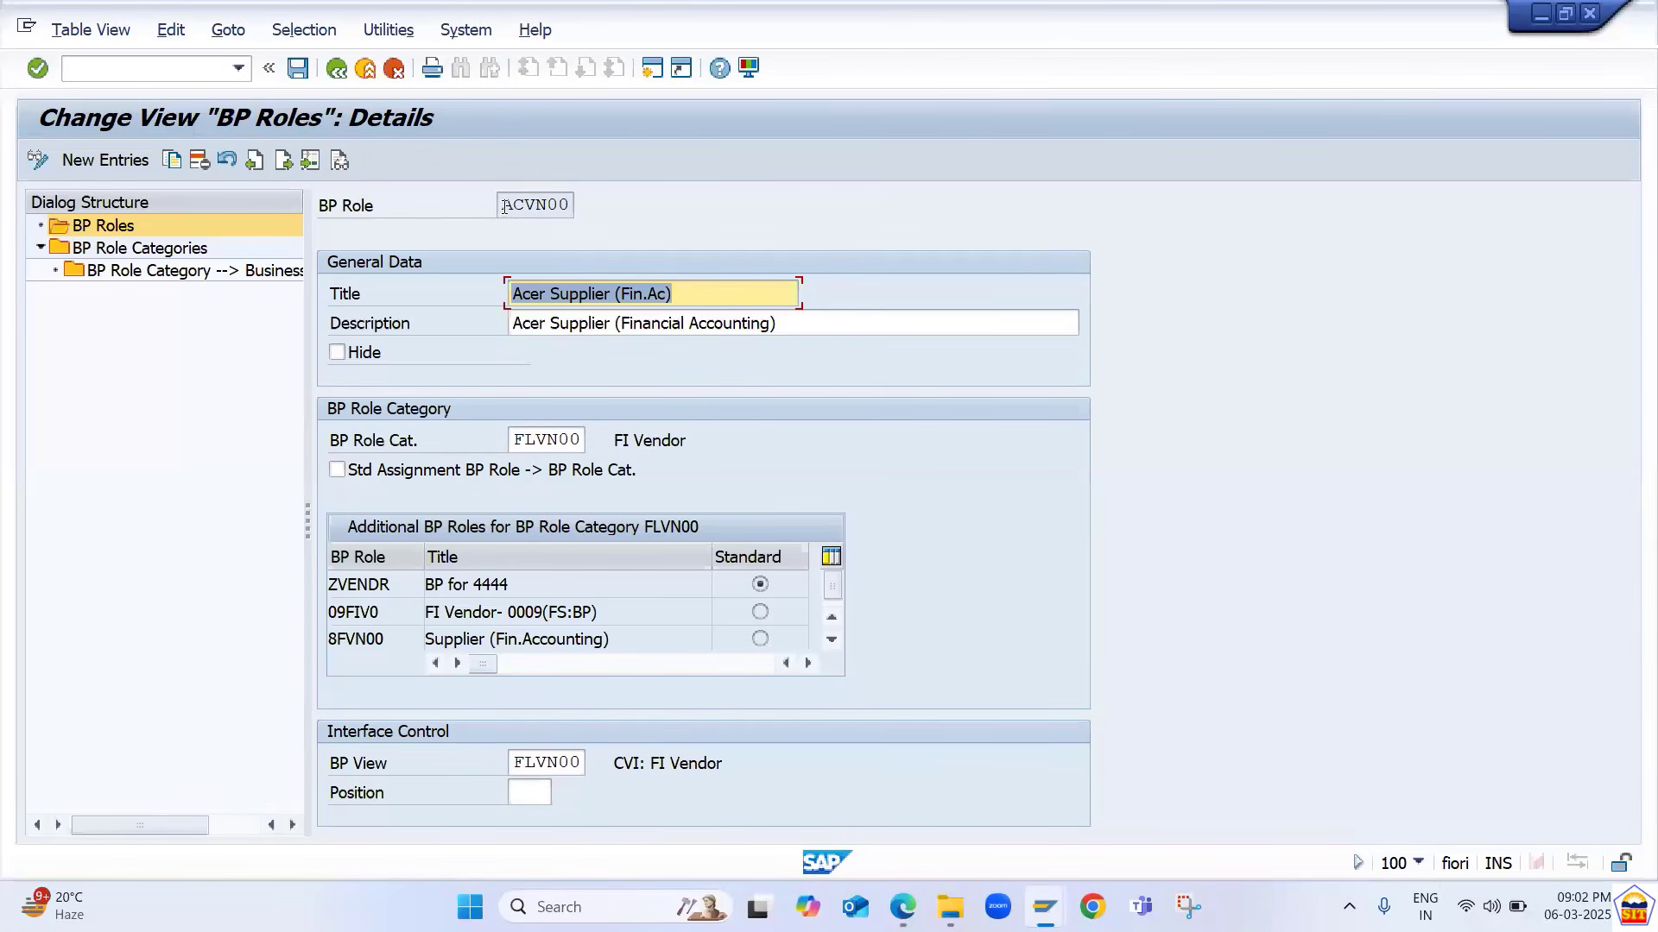
pyautogui.moveTo(505, 207); pyautogui.dragTo(620, 200)
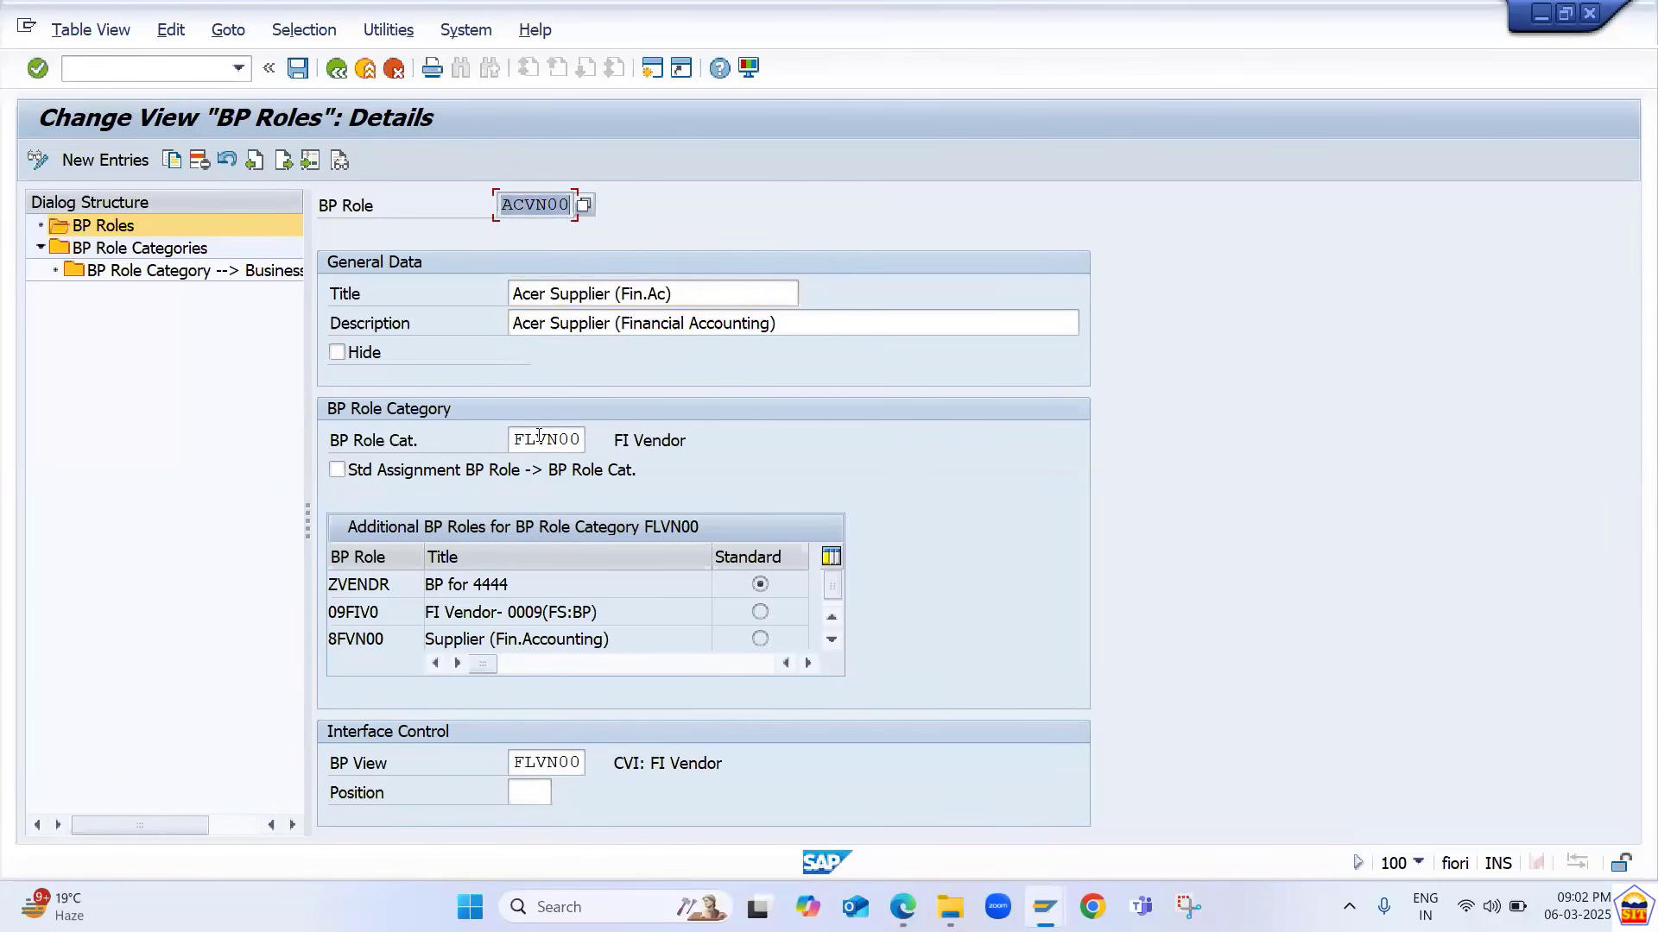
pyautogui.click(585, 440)
pyautogui.moveTo(535, 441); pyautogui.dragTo(608, 463)
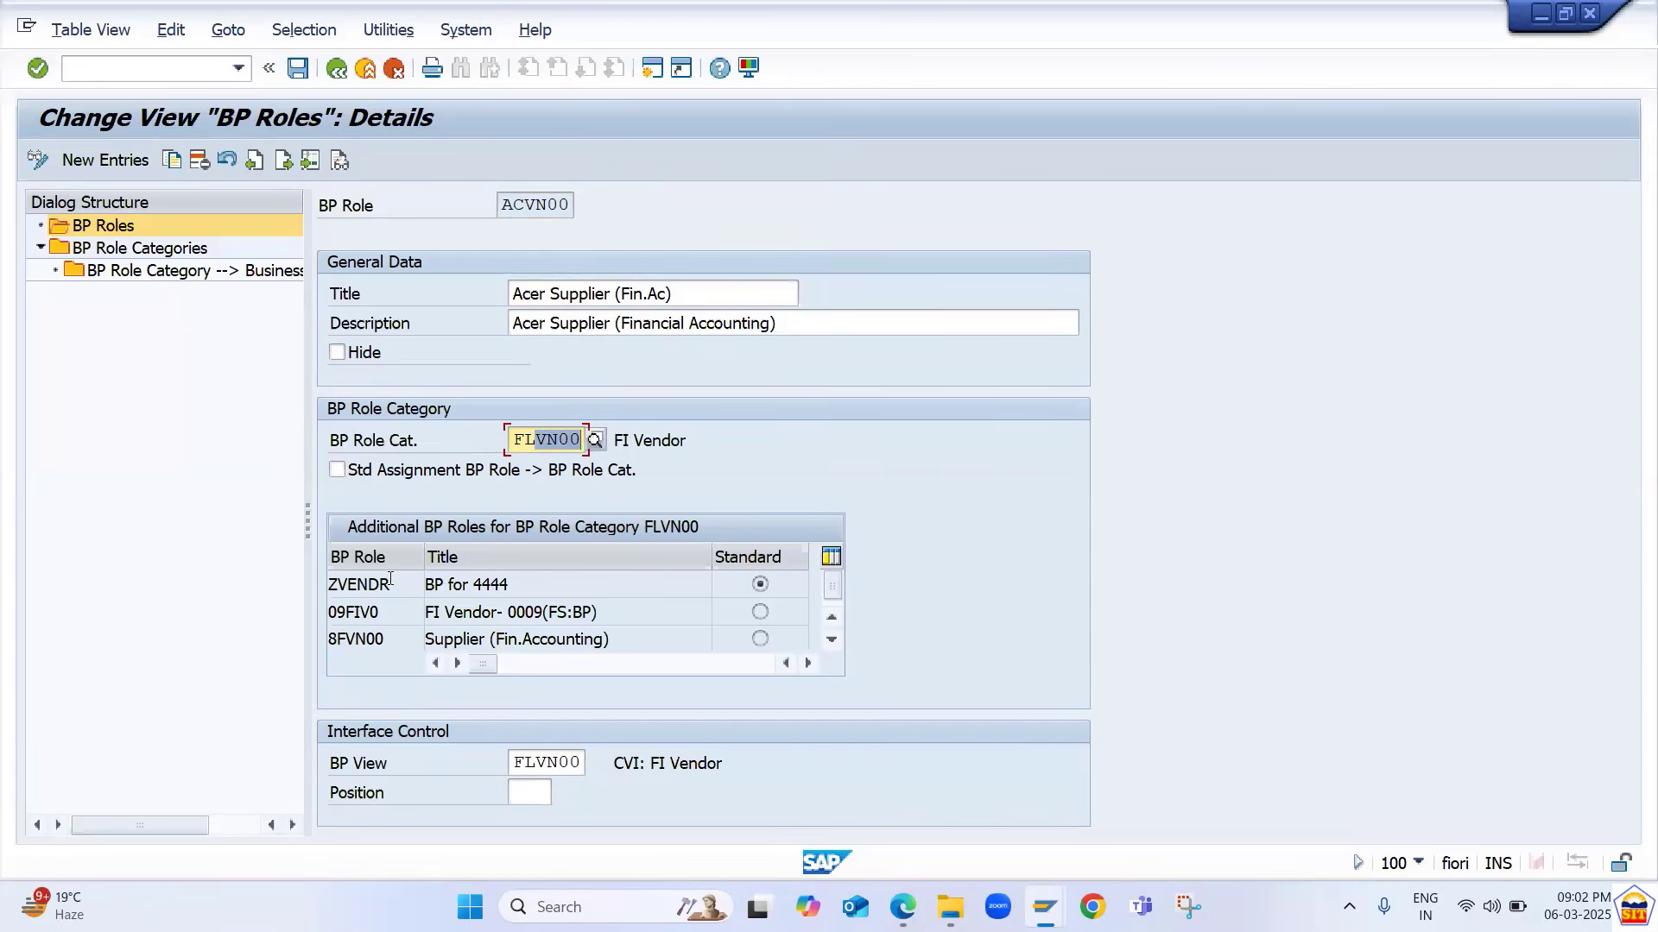
pyautogui.moveTo(389, 586); pyautogui.dragTo(327, 587)
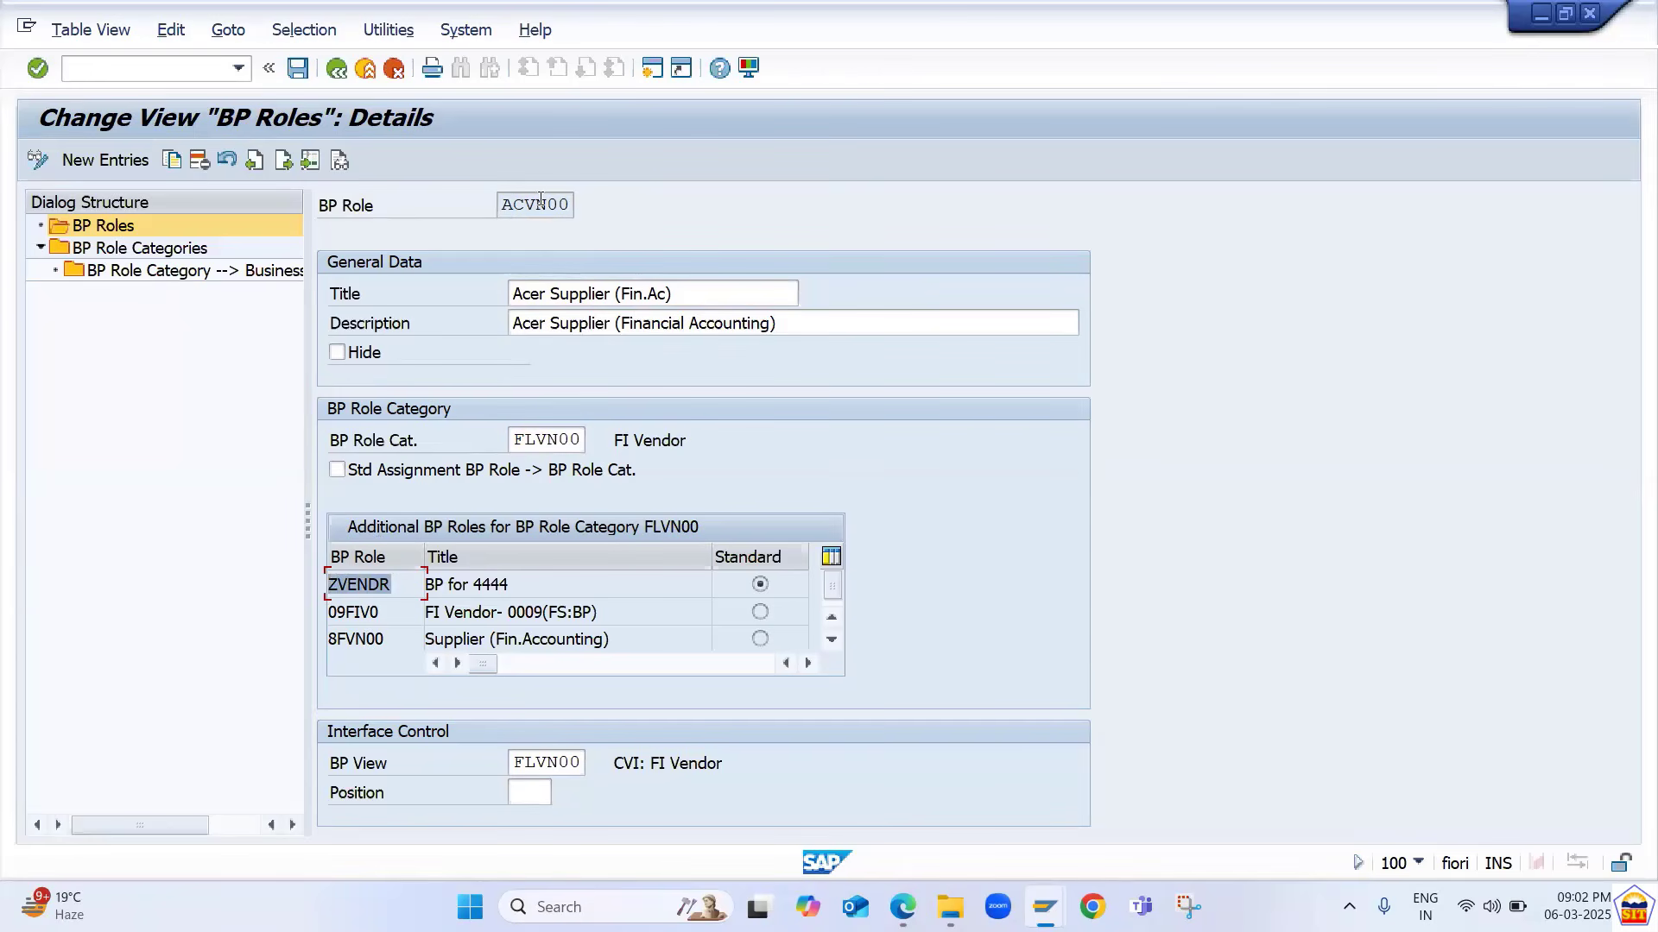
pyautogui.click(547, 764)
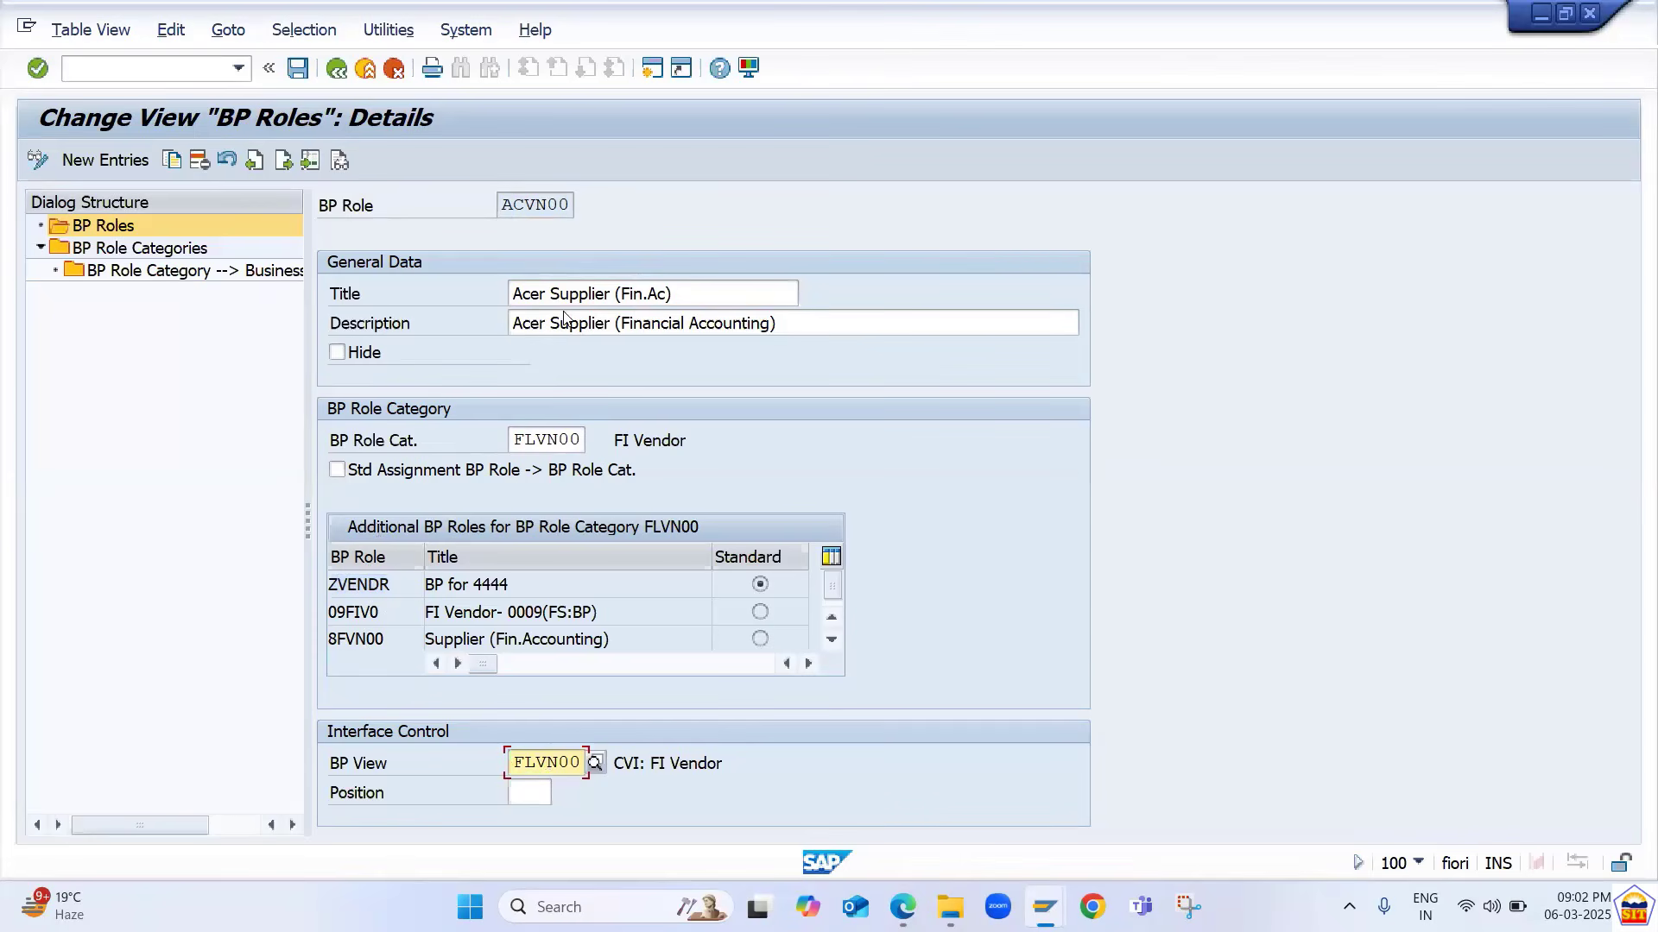
pyautogui.click(336, 69)
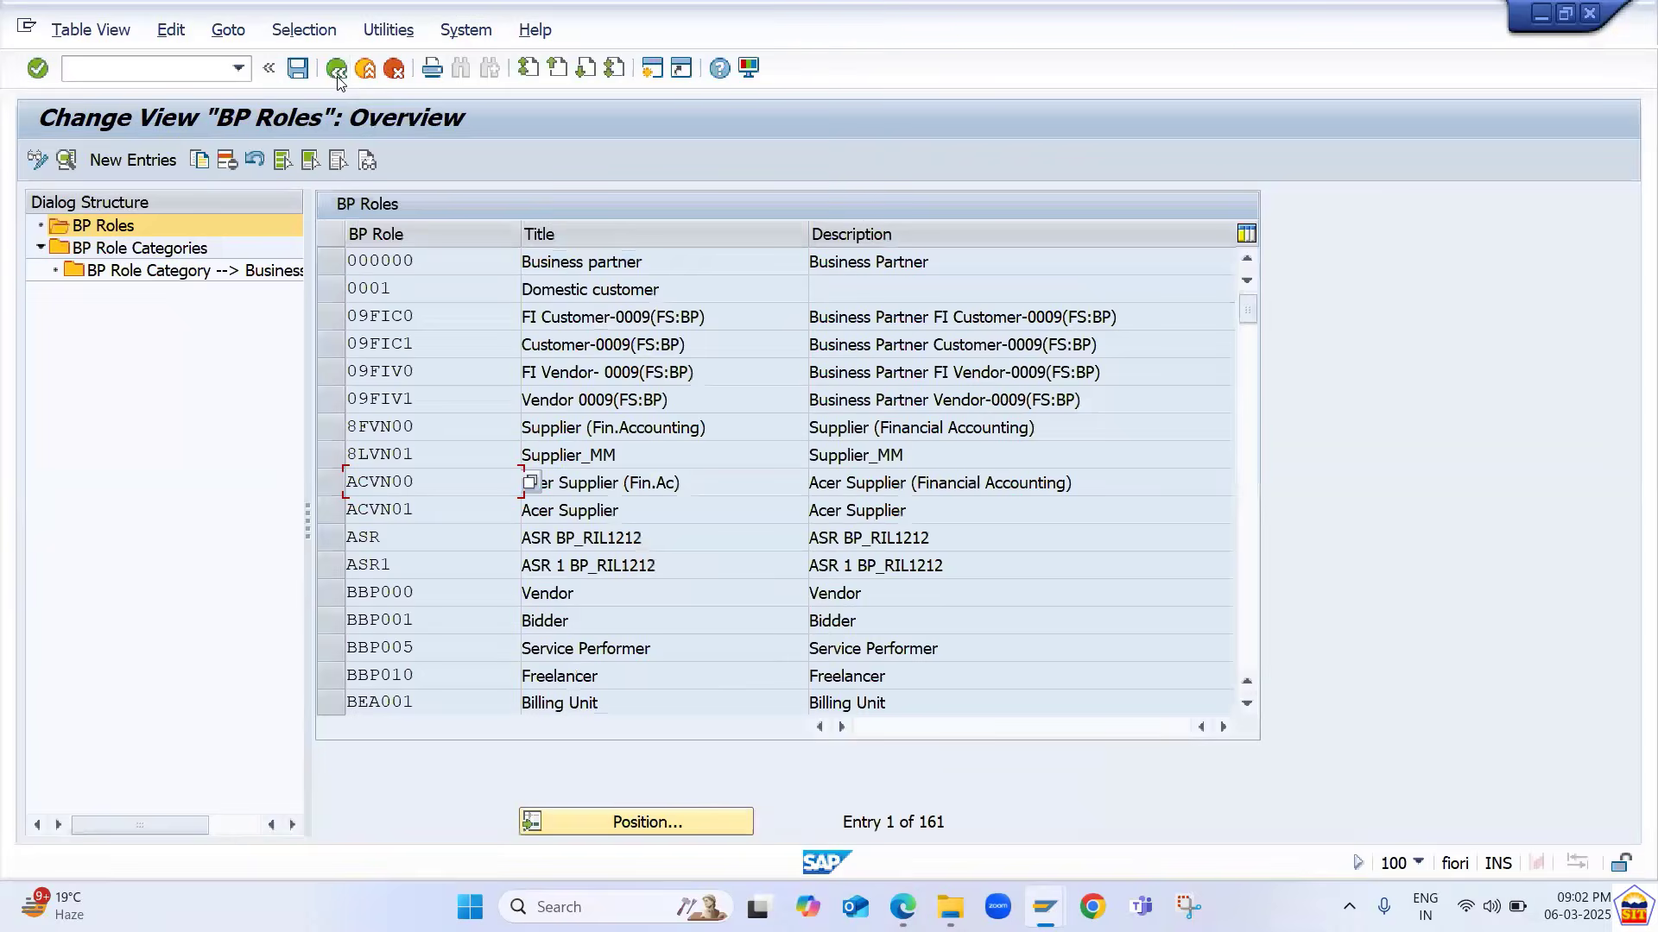
pyautogui.click(337, 71)
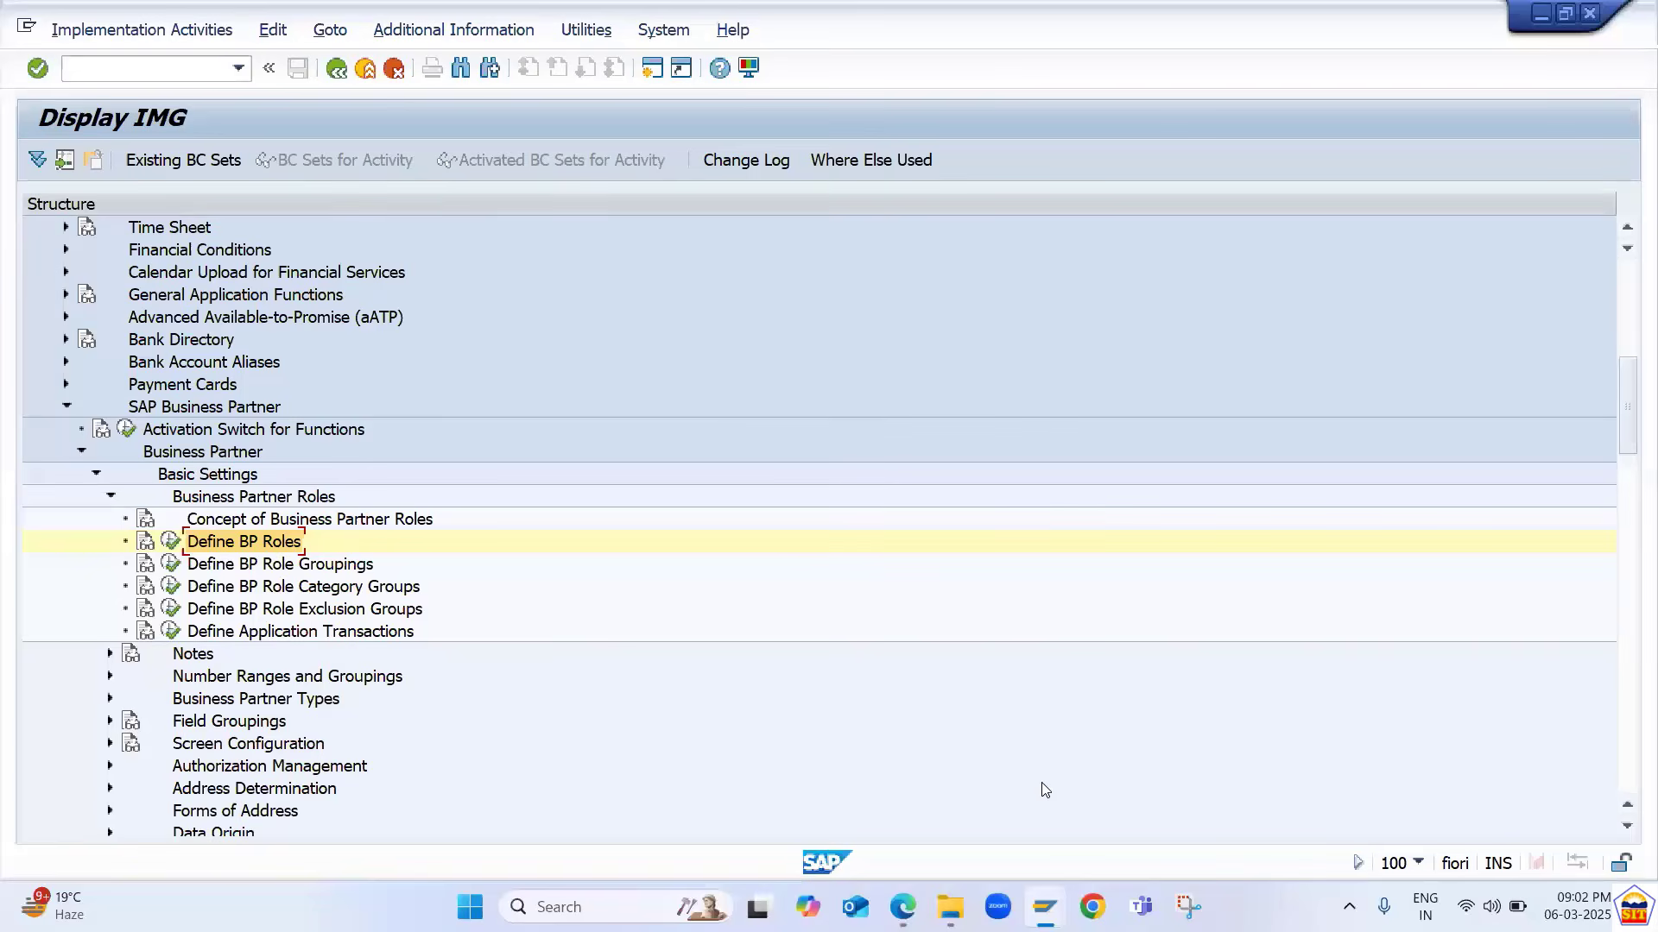
# - Switch to the S4 HANA AP Accounting PDF and read Step 1's standard roles and optional new role BP2266 based on FLVN00
pyautogui.hotkey('alt', 'Tab')
pyautogui.hotkey('alt', 'Tab')
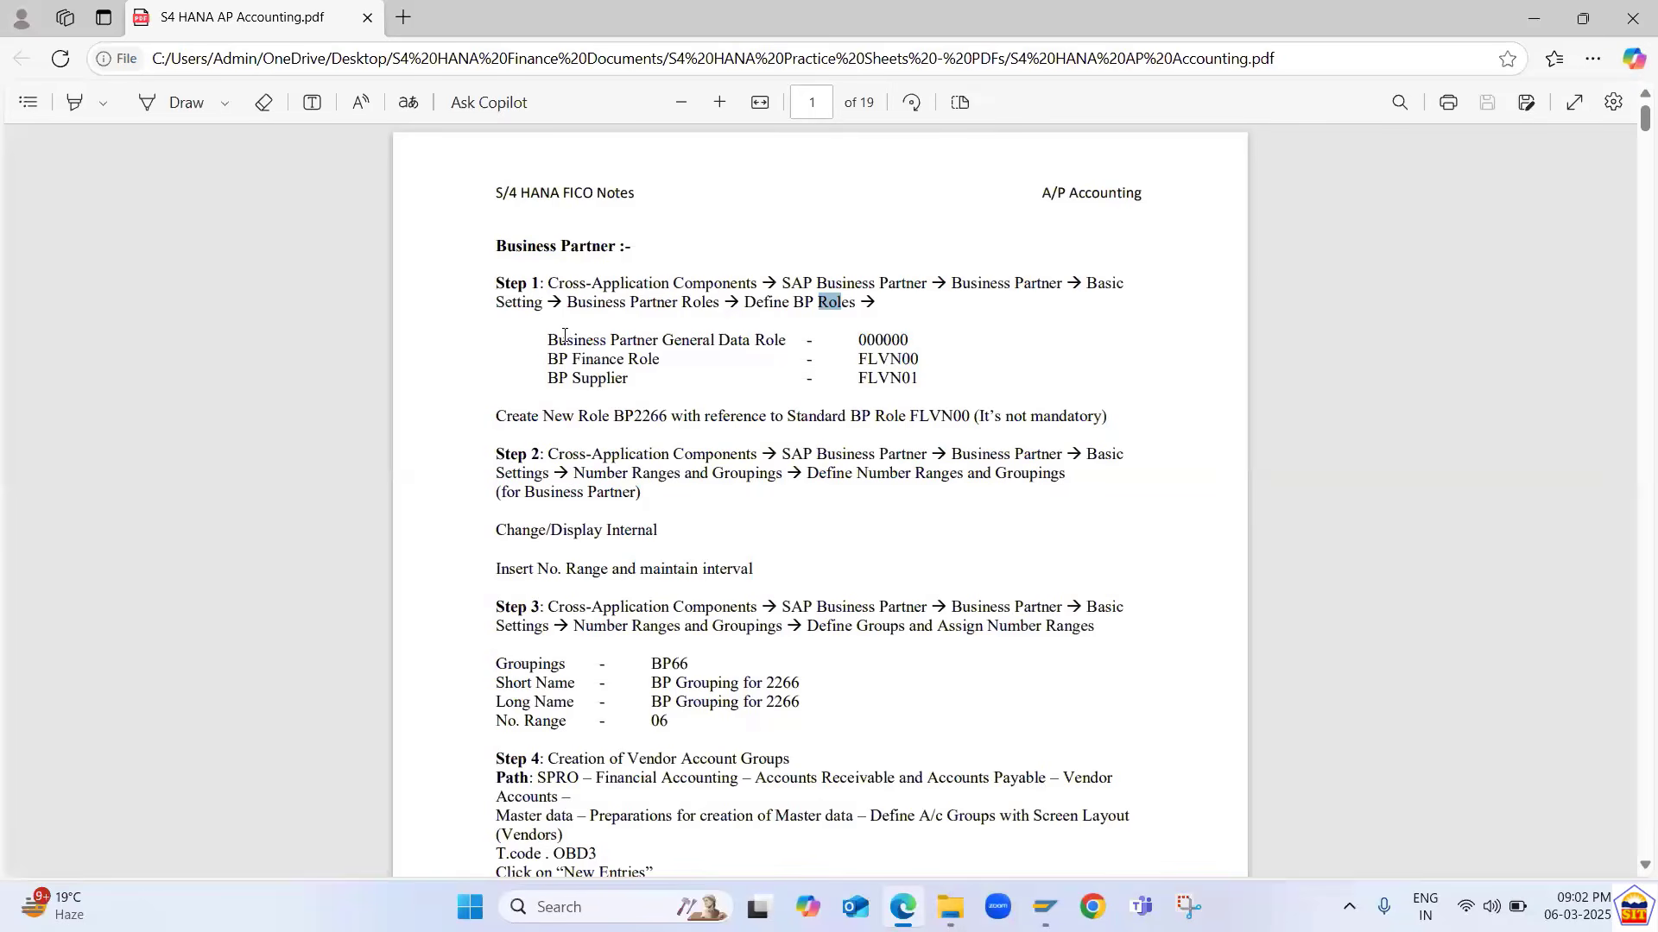
pyautogui.moveTo(564, 335); pyautogui.dragTo(991, 385)
pyautogui.click(592, 415)
pyautogui.moveTo(498, 416); pyautogui.dragTo(745, 423)
pyautogui.moveTo(981, 438); pyautogui.dragTo(1103, 419)
pyautogui.click(596, 477)
# - Read Step 2 of the notes, covering the path for defining business partner number ranges and maintaining intervals
pyautogui.scroll(-3, 595, 476)
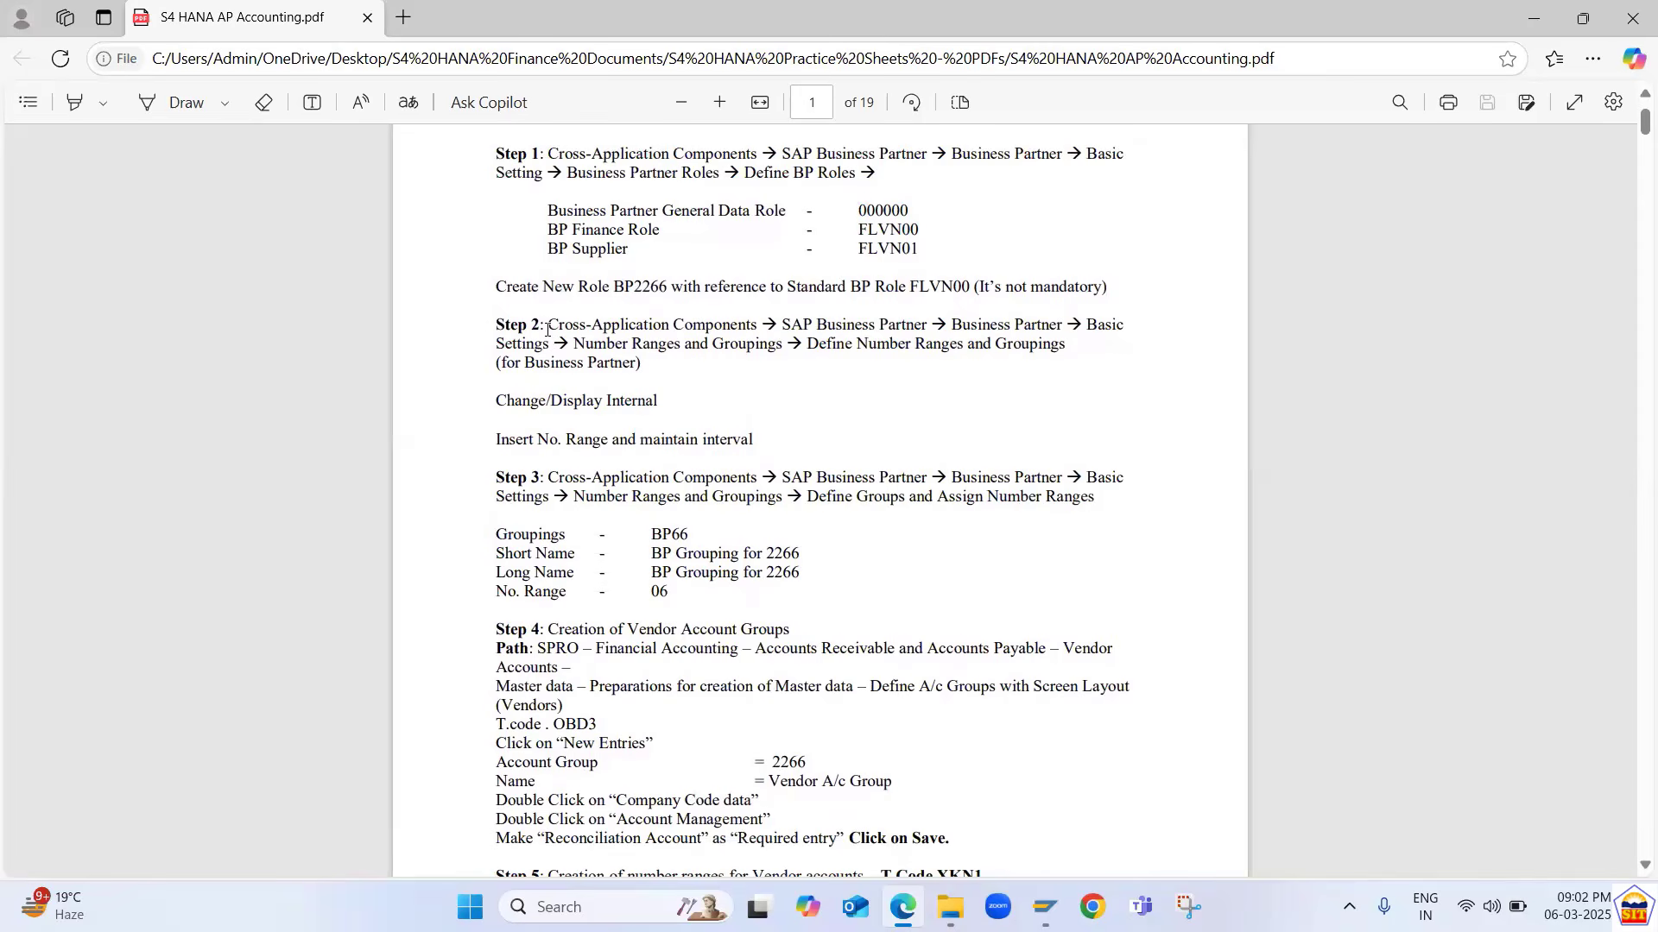
pyautogui.moveTo(545, 326); pyautogui.dragTo(726, 370)
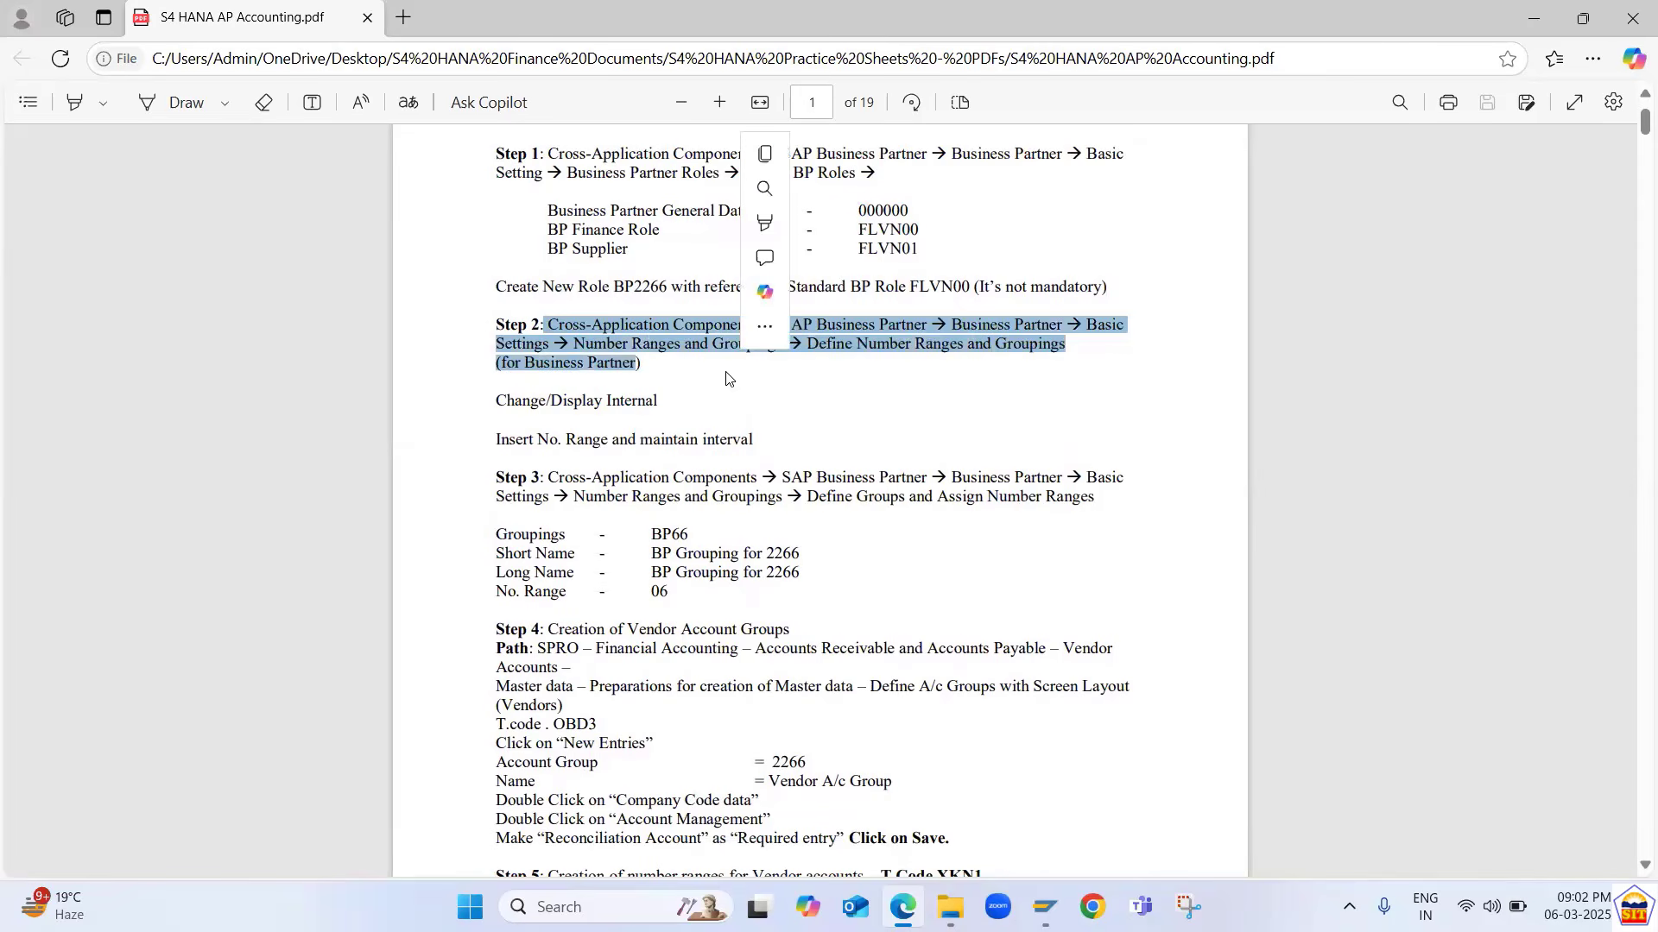
pyautogui.click(744, 425)
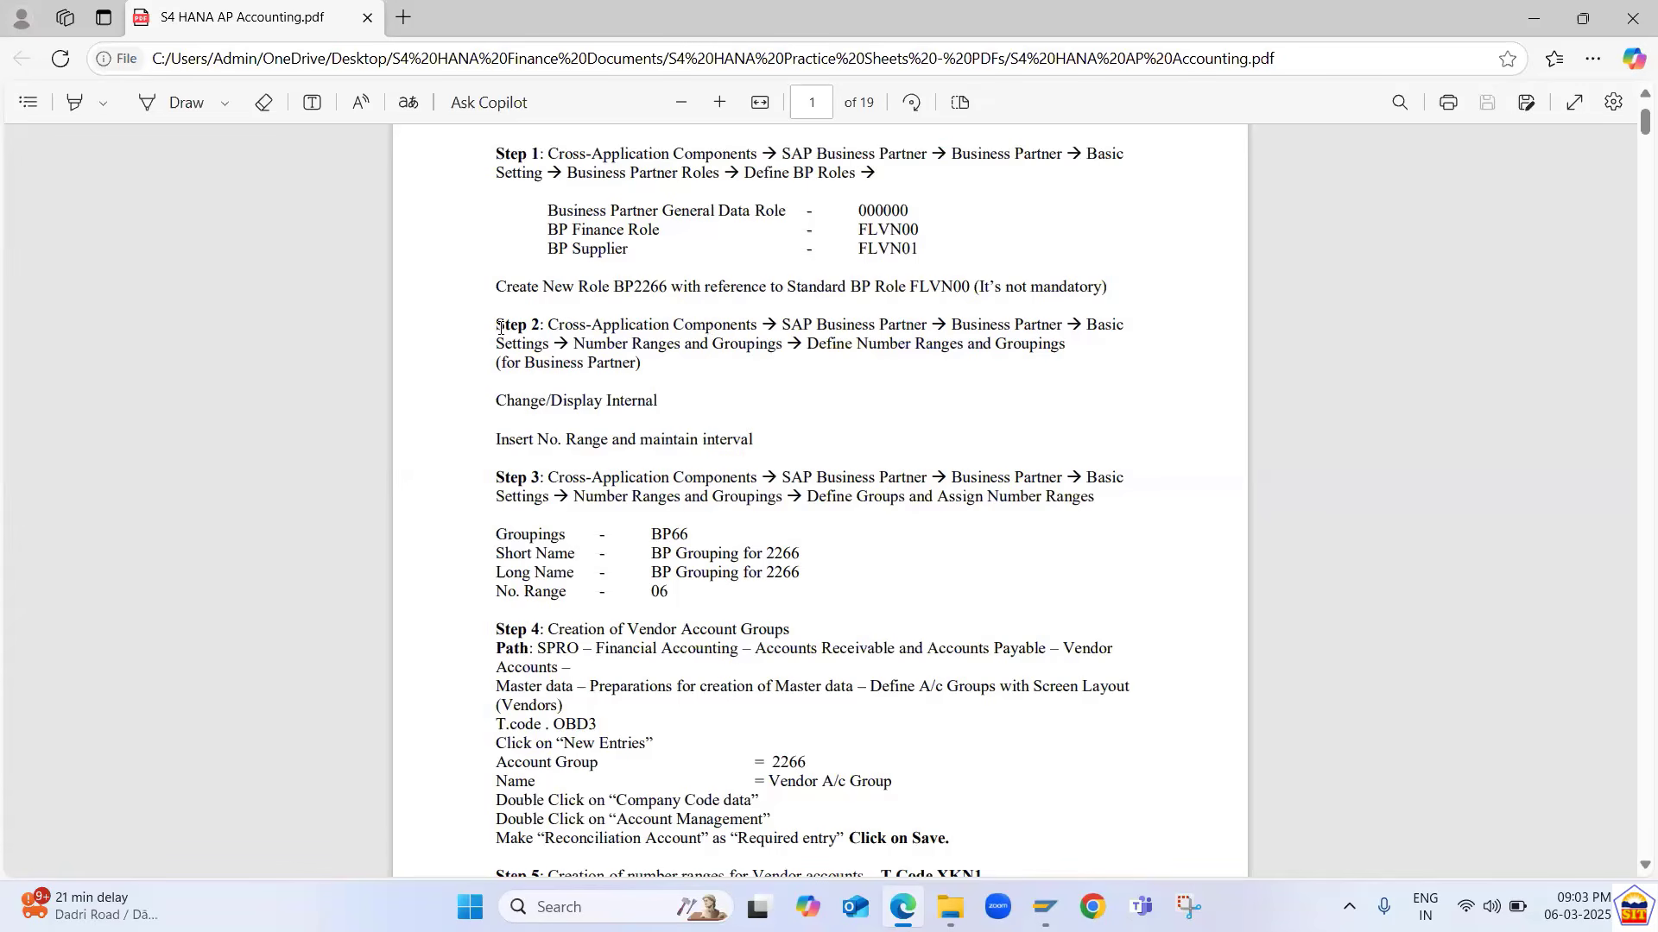
pyautogui.moveTo(501, 329); pyautogui.dragTo(700, 419)
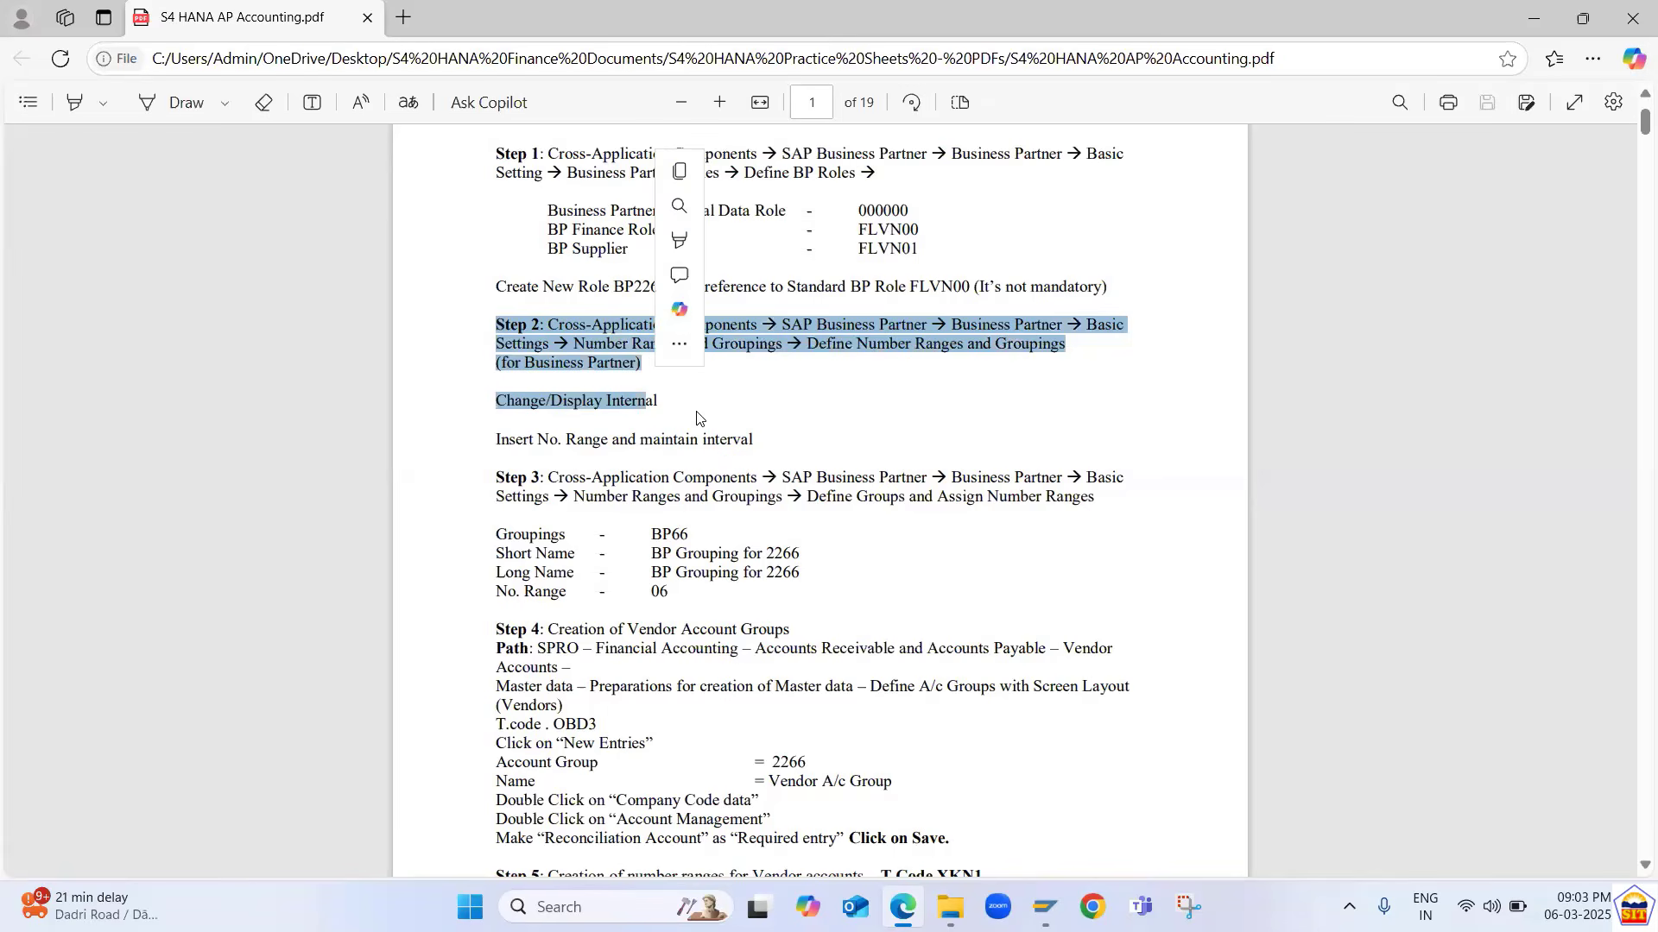
pyautogui.click(608, 376)
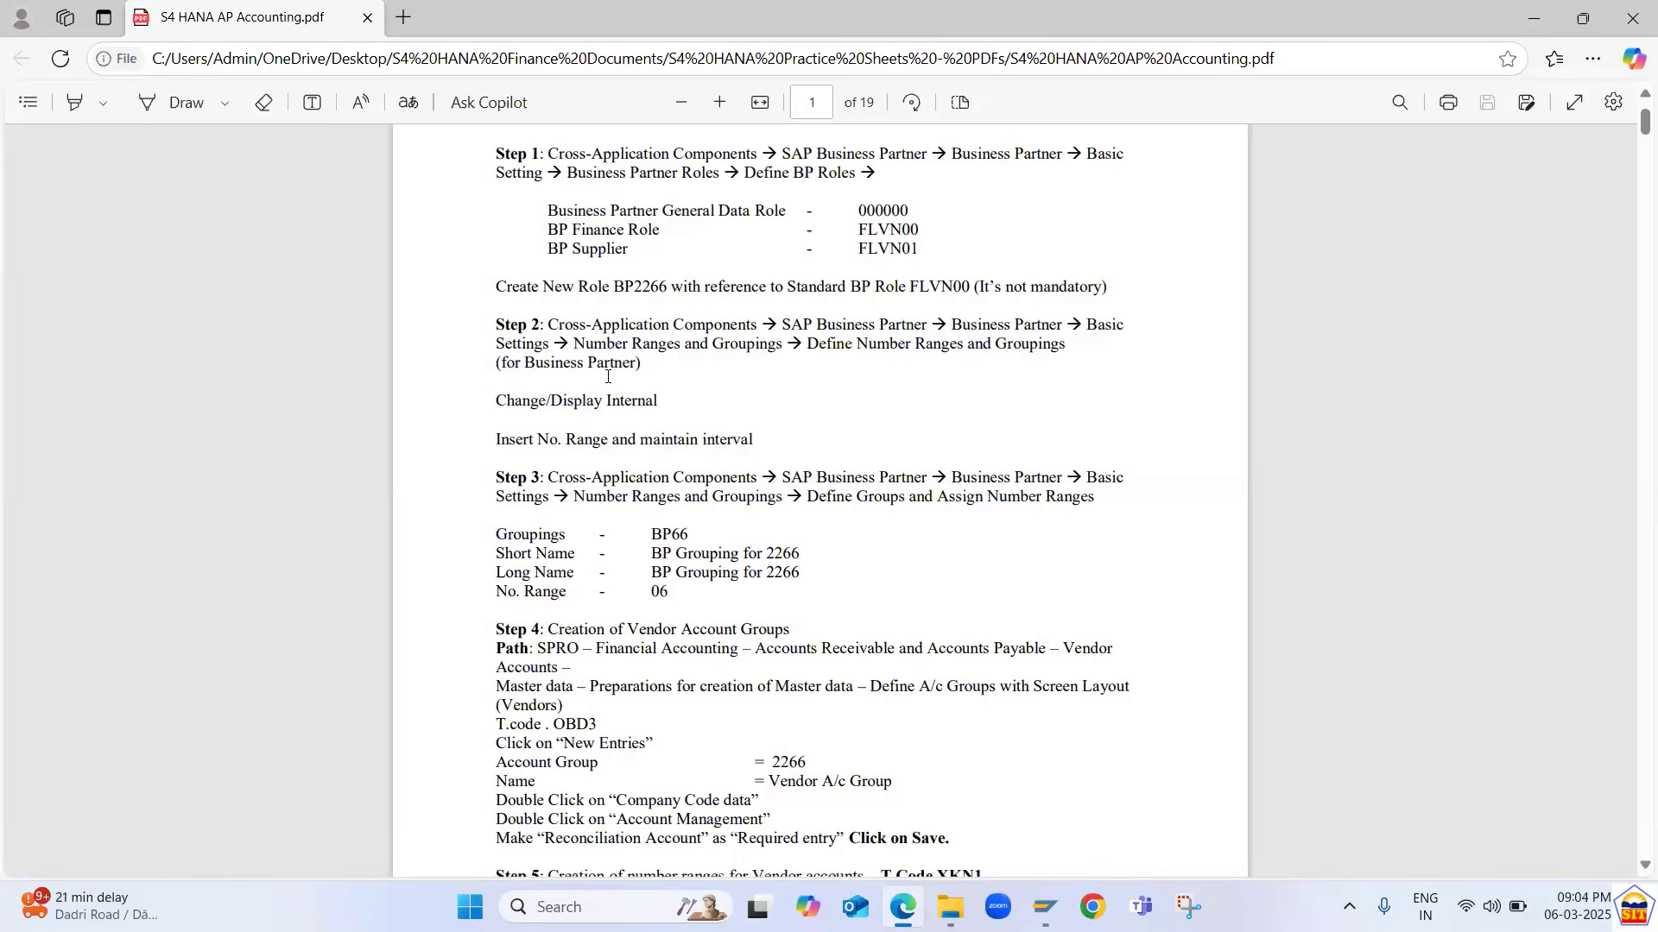
# - Switch back to the SAP Display IMG window and collapse Business Partner Roles under Basic Settings
pyautogui.hotkey('alt', 'Tab')
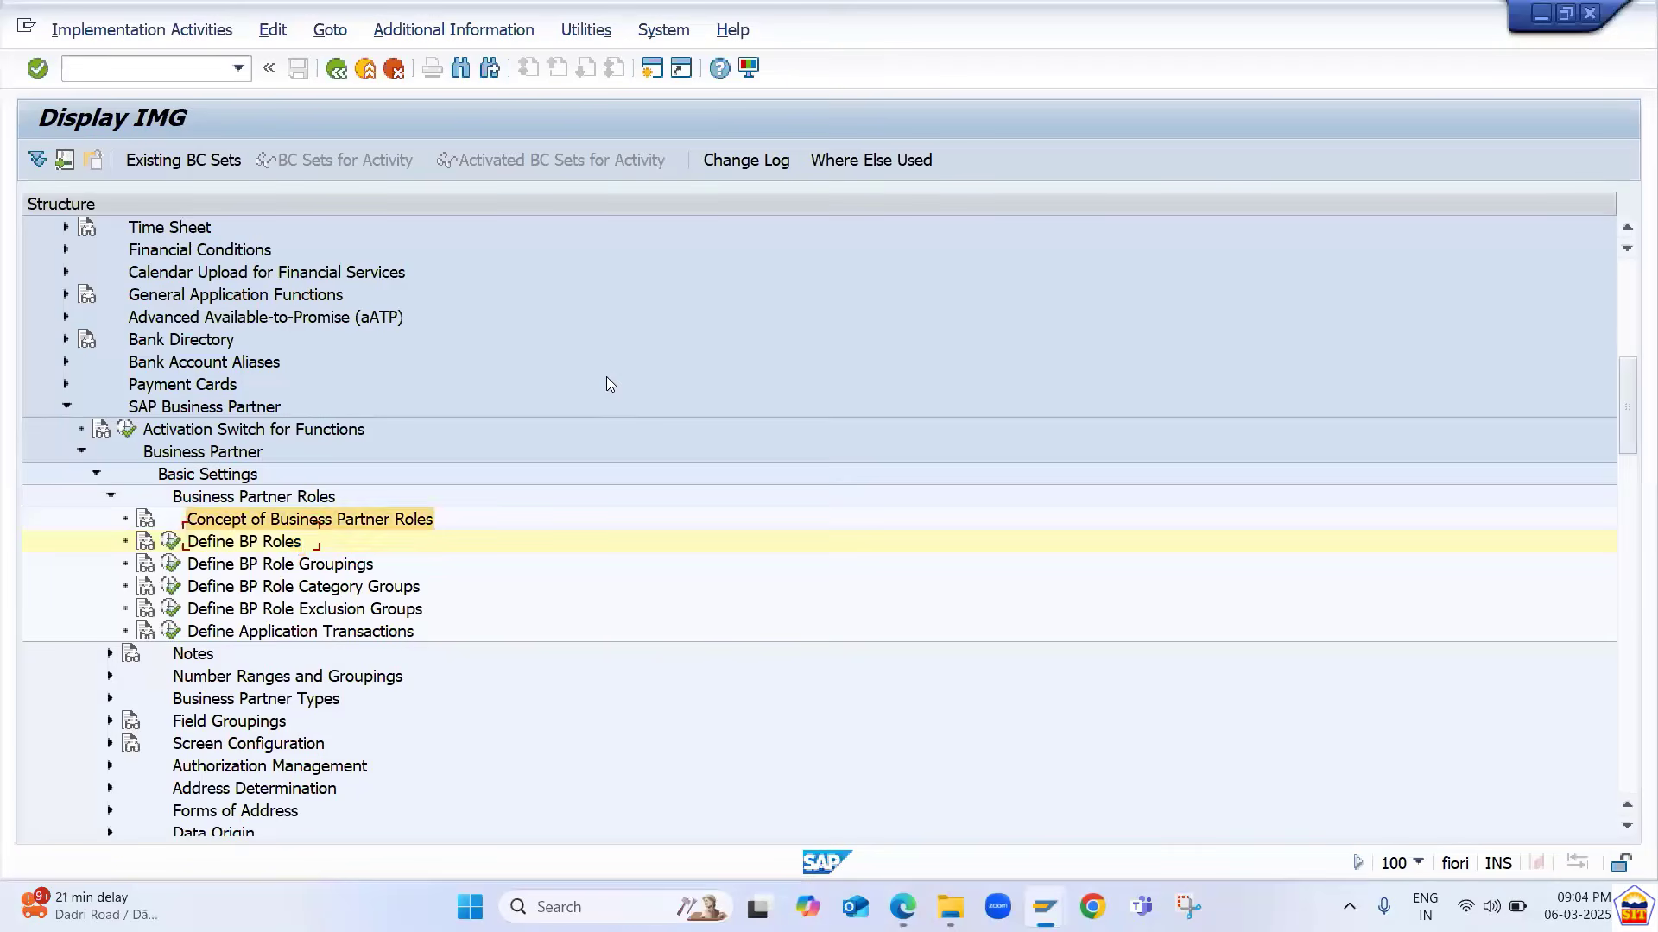
pyautogui.press('Left')
pyautogui.press('Left')
pyautogui.press('Left')
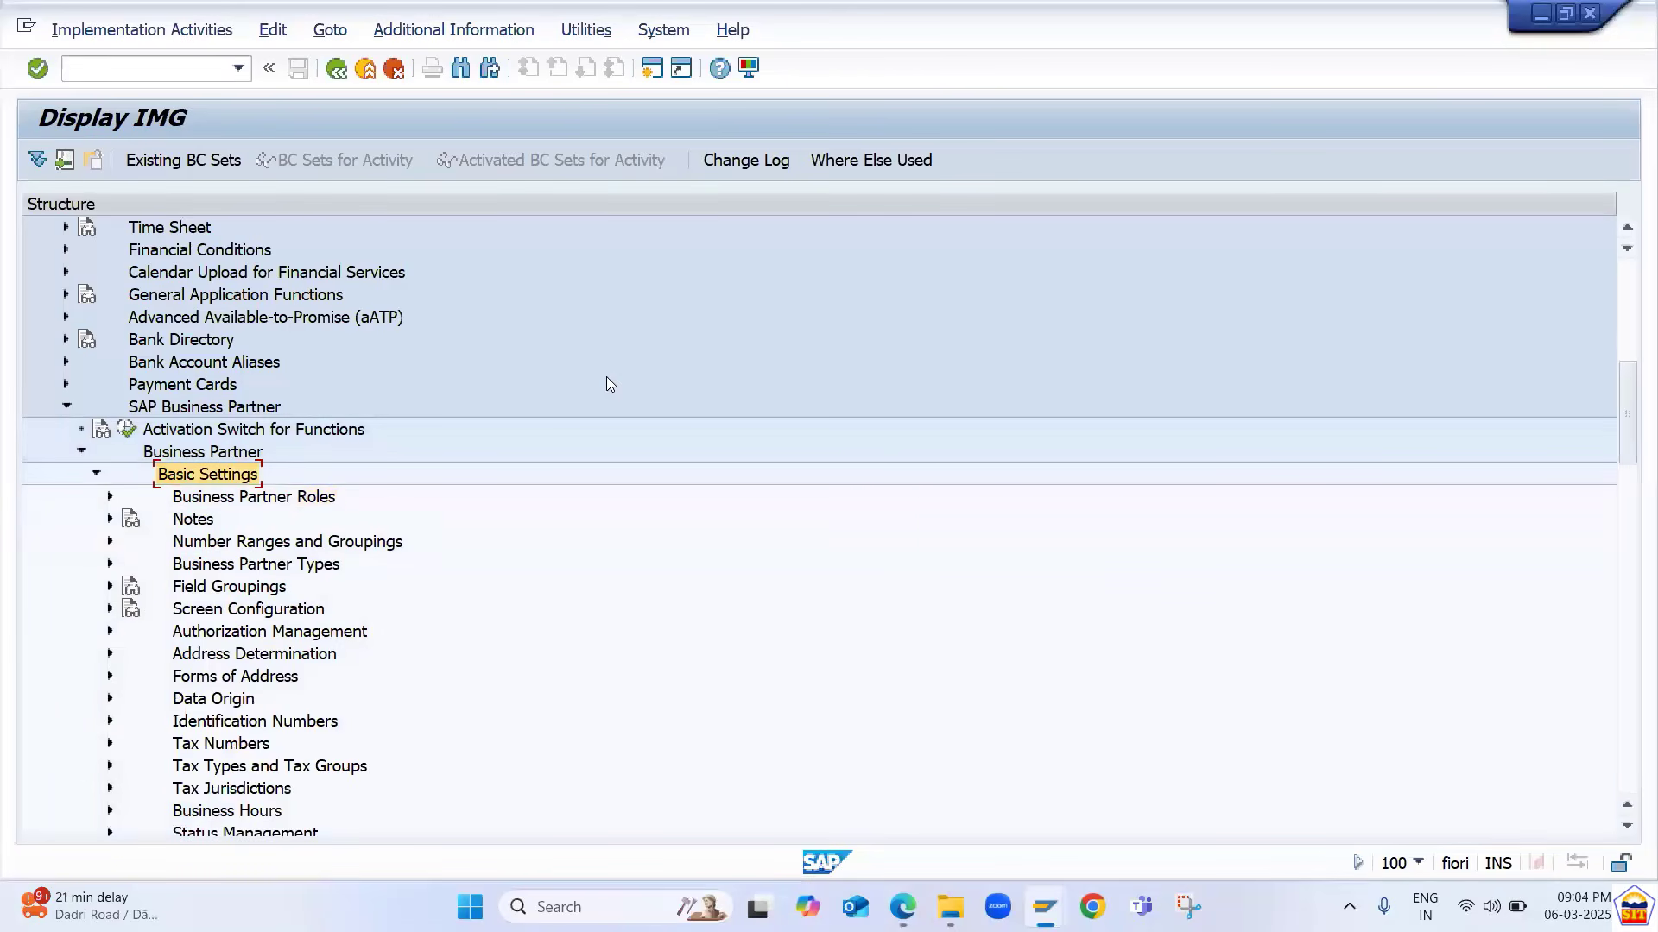
# - Expand Number Ranges and Groupings, run Define Number Ranges and open the BU_PARTNER intervals for changing
pyautogui.press('Down')
pyautogui.press('Down')
pyautogui.press('Down')
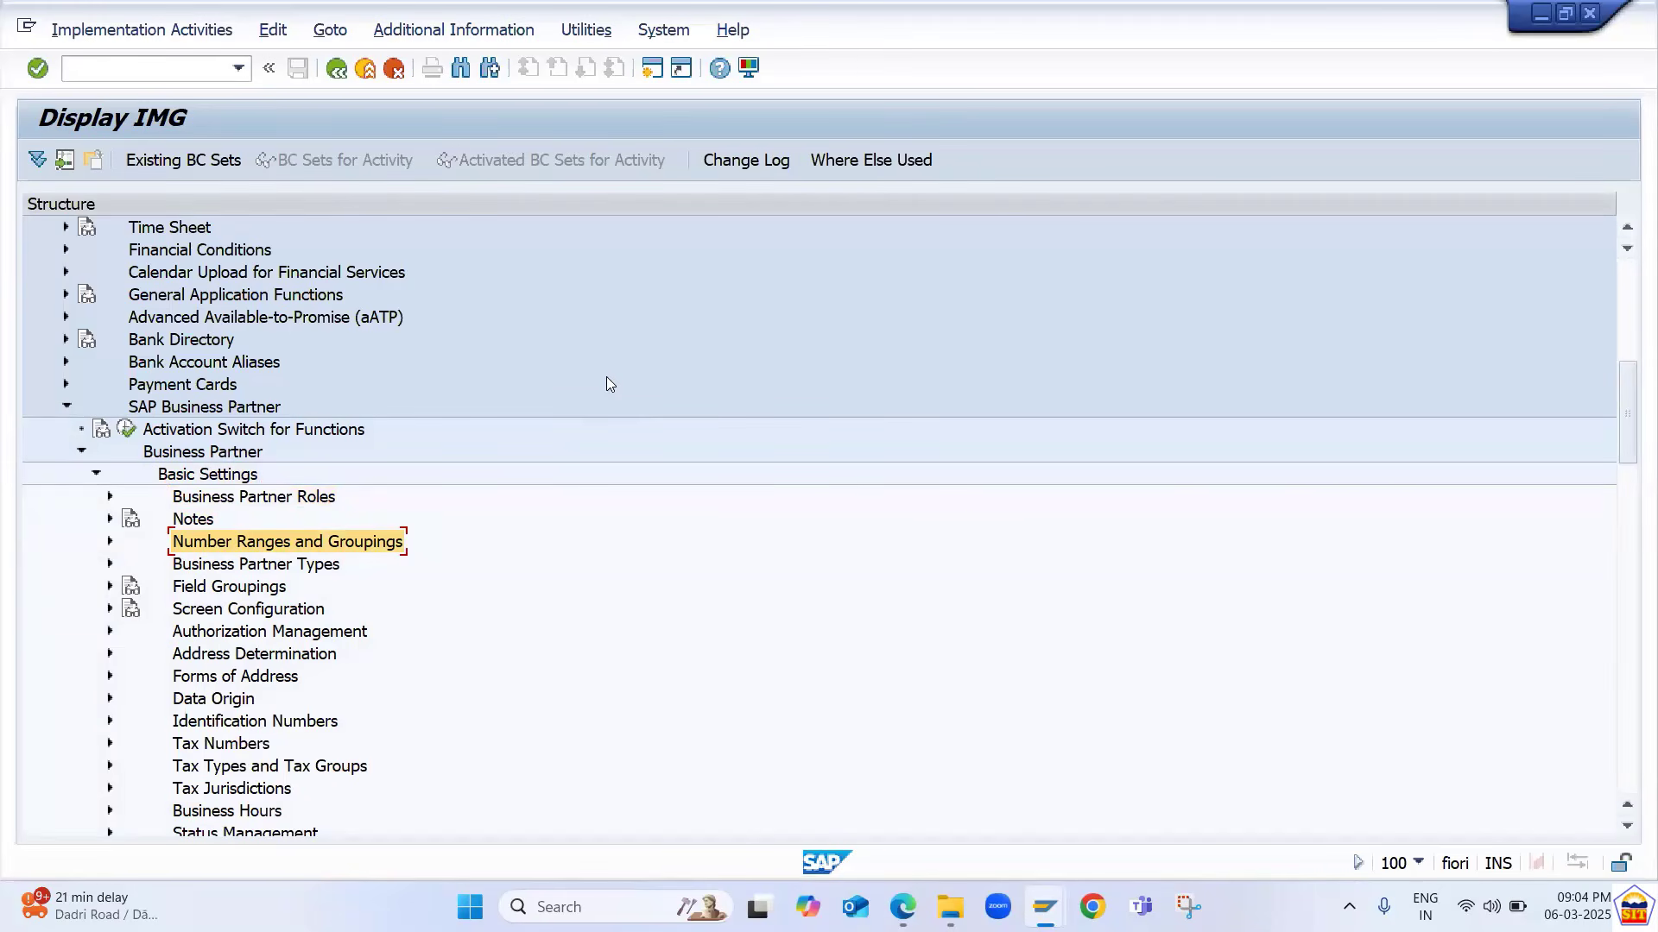
pyautogui.press('Right')
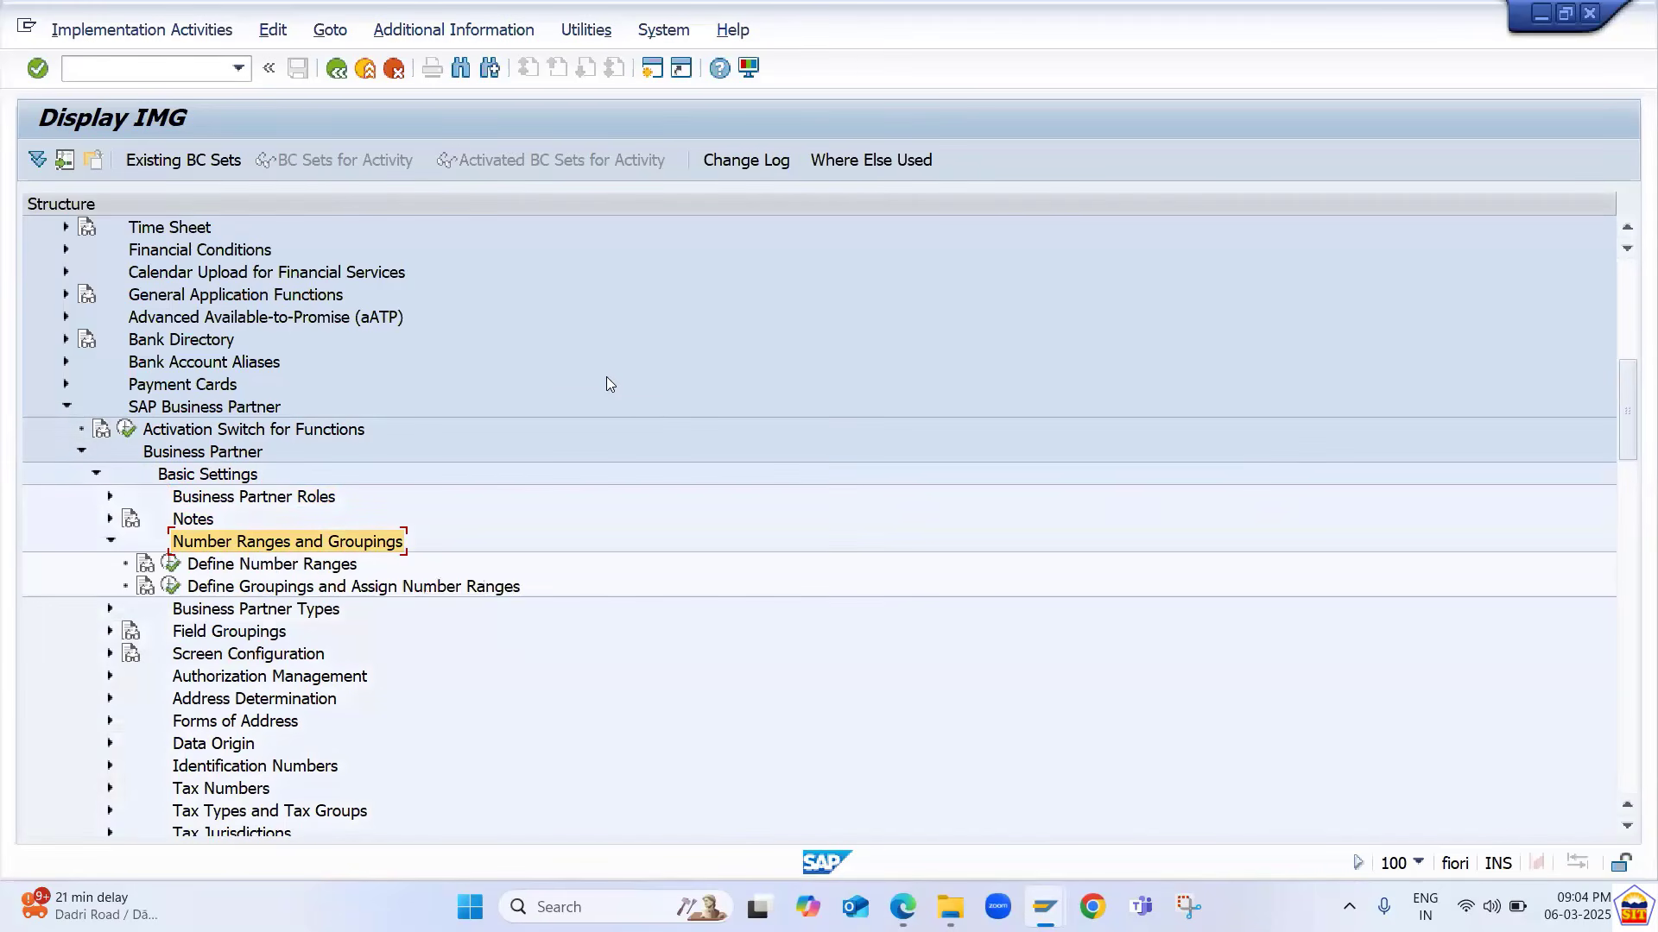
pyautogui.press('Down')
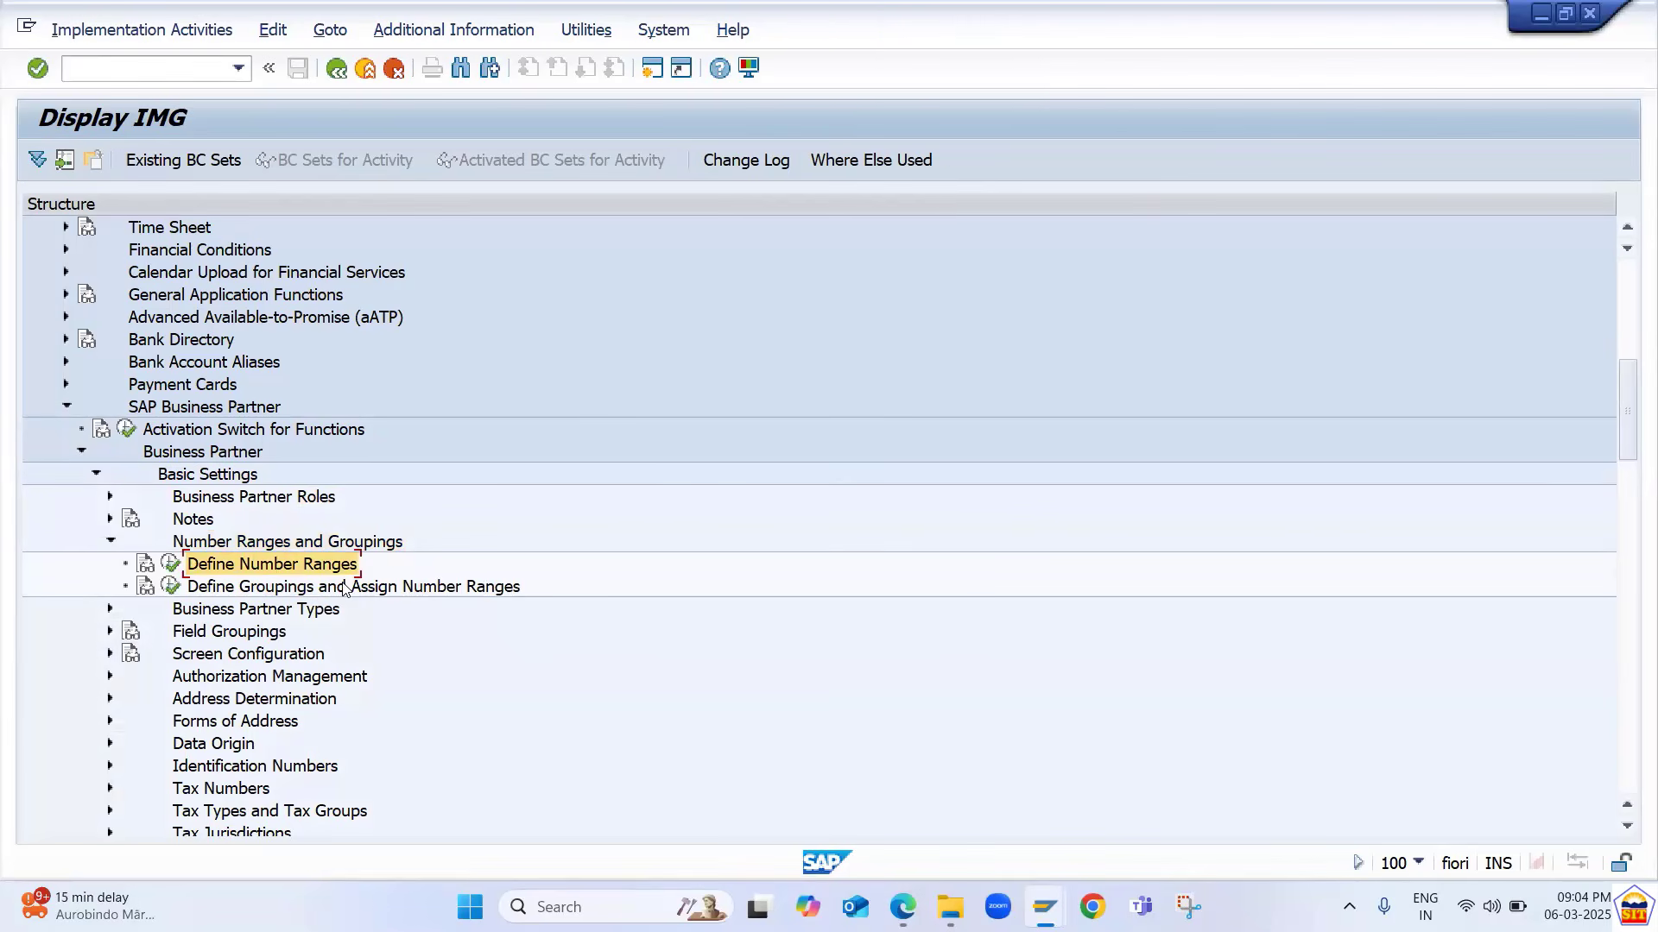
pyautogui.click(170, 568)
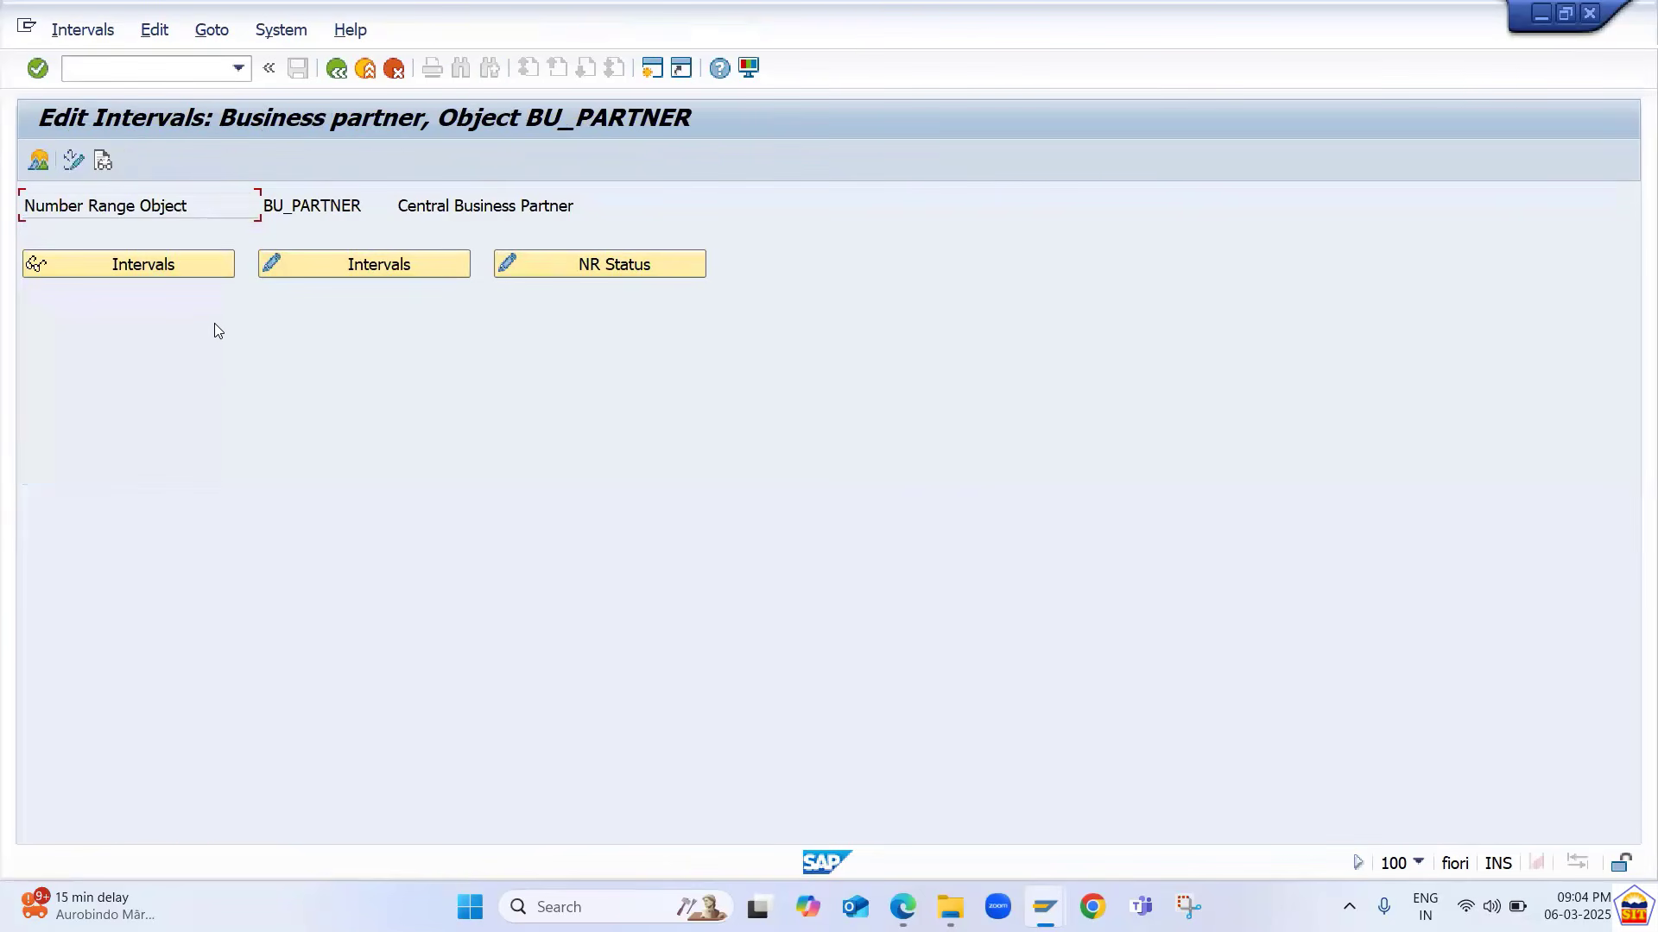
pyautogui.click(305, 265)
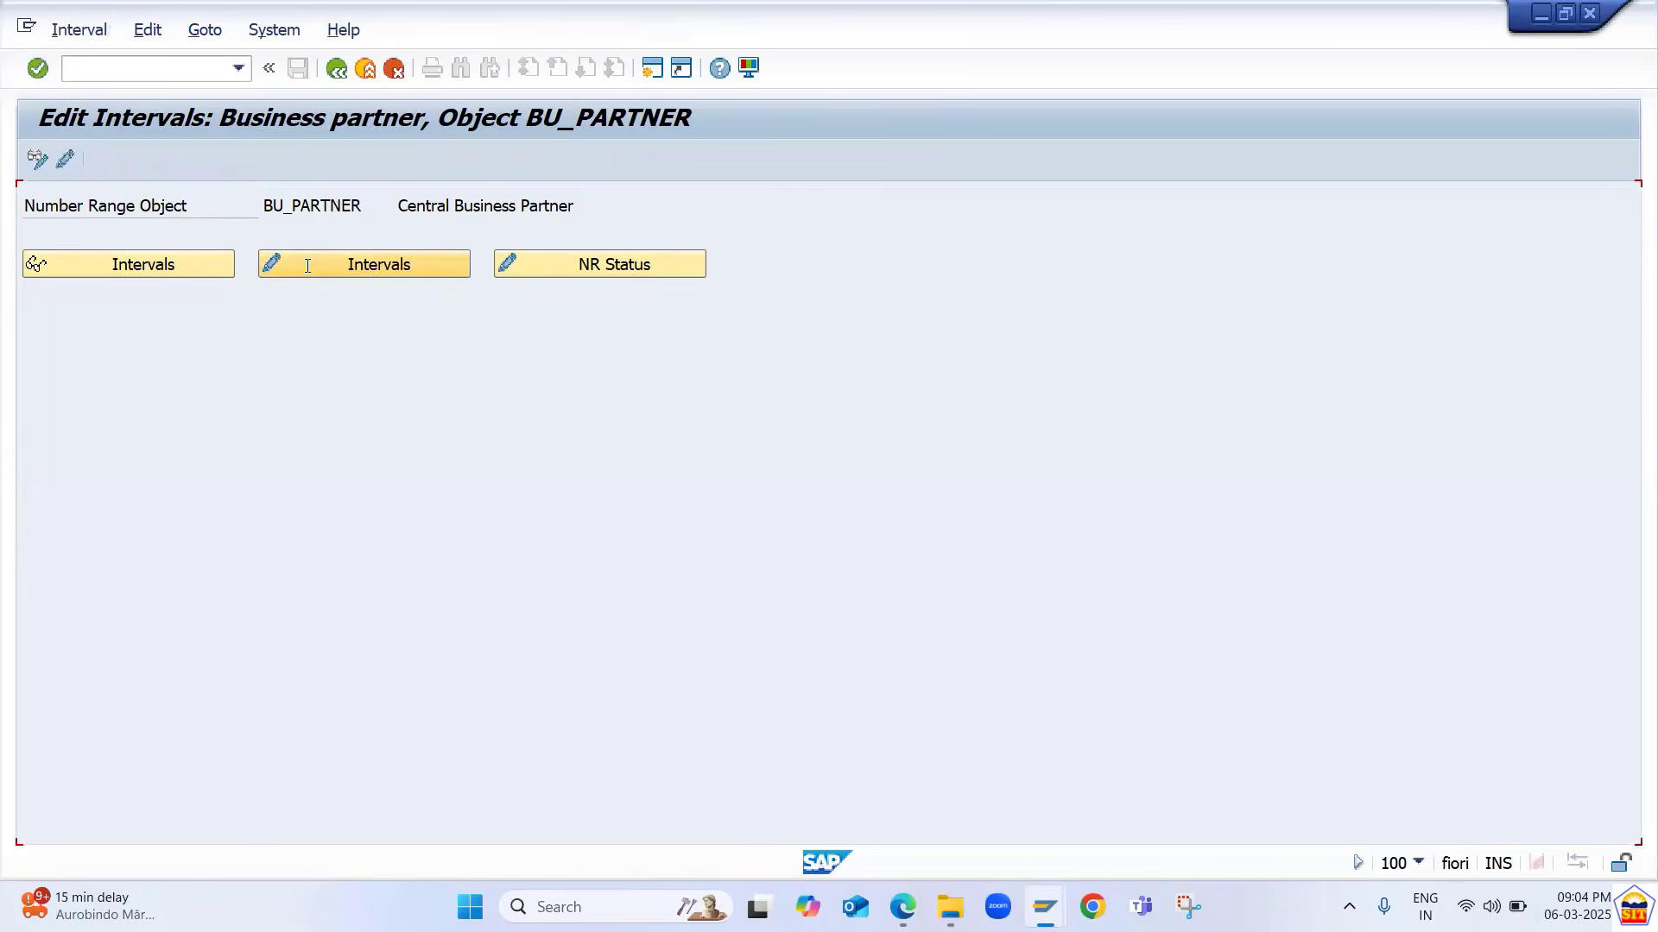
# - Look through the existing BU_PARTNER number range intervals, then examine range 01's To Number and NR Status
pyautogui.click(97, 238)
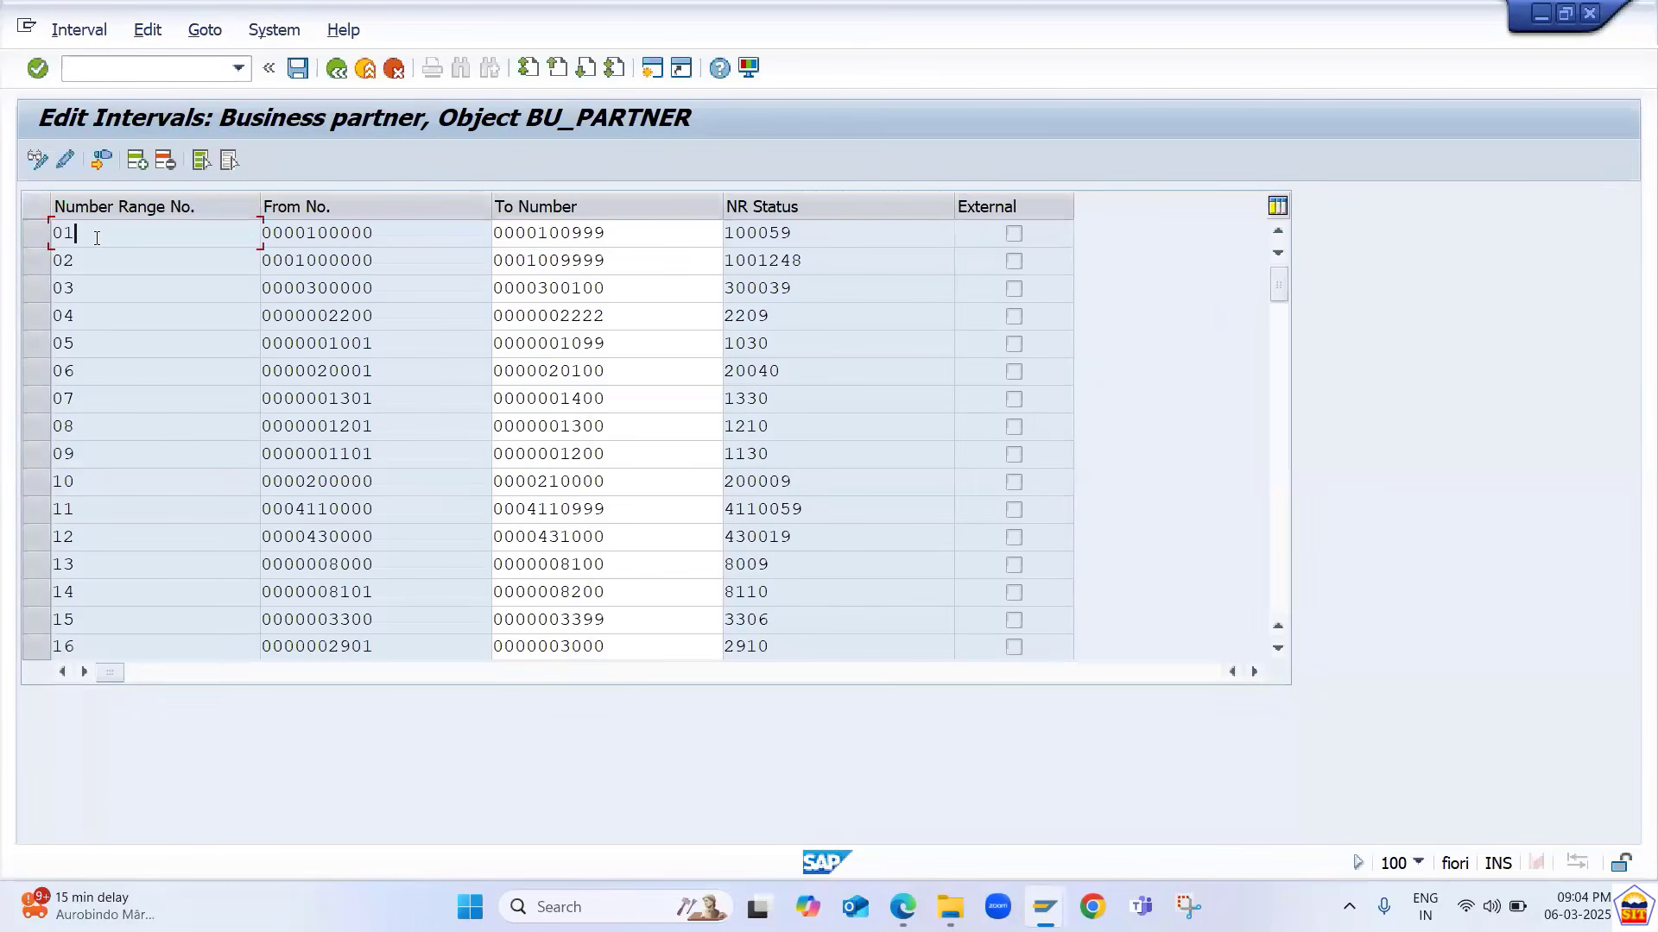
pyautogui.scroll(-2, 97, 239)
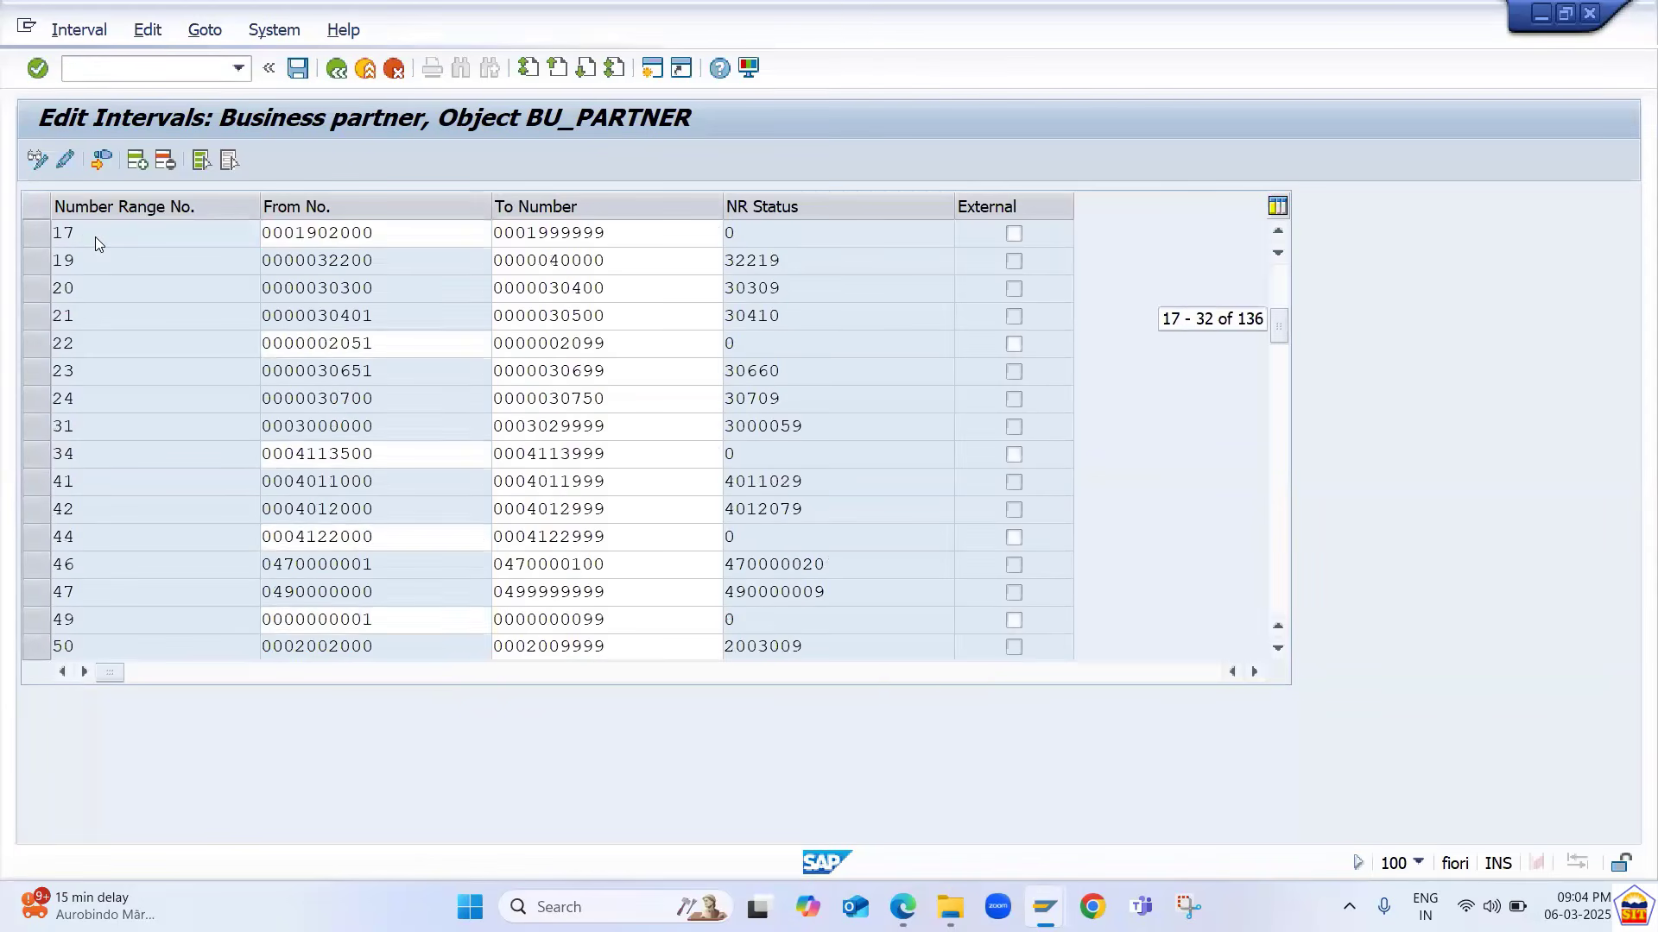
pyautogui.scroll(-1, 97, 239)
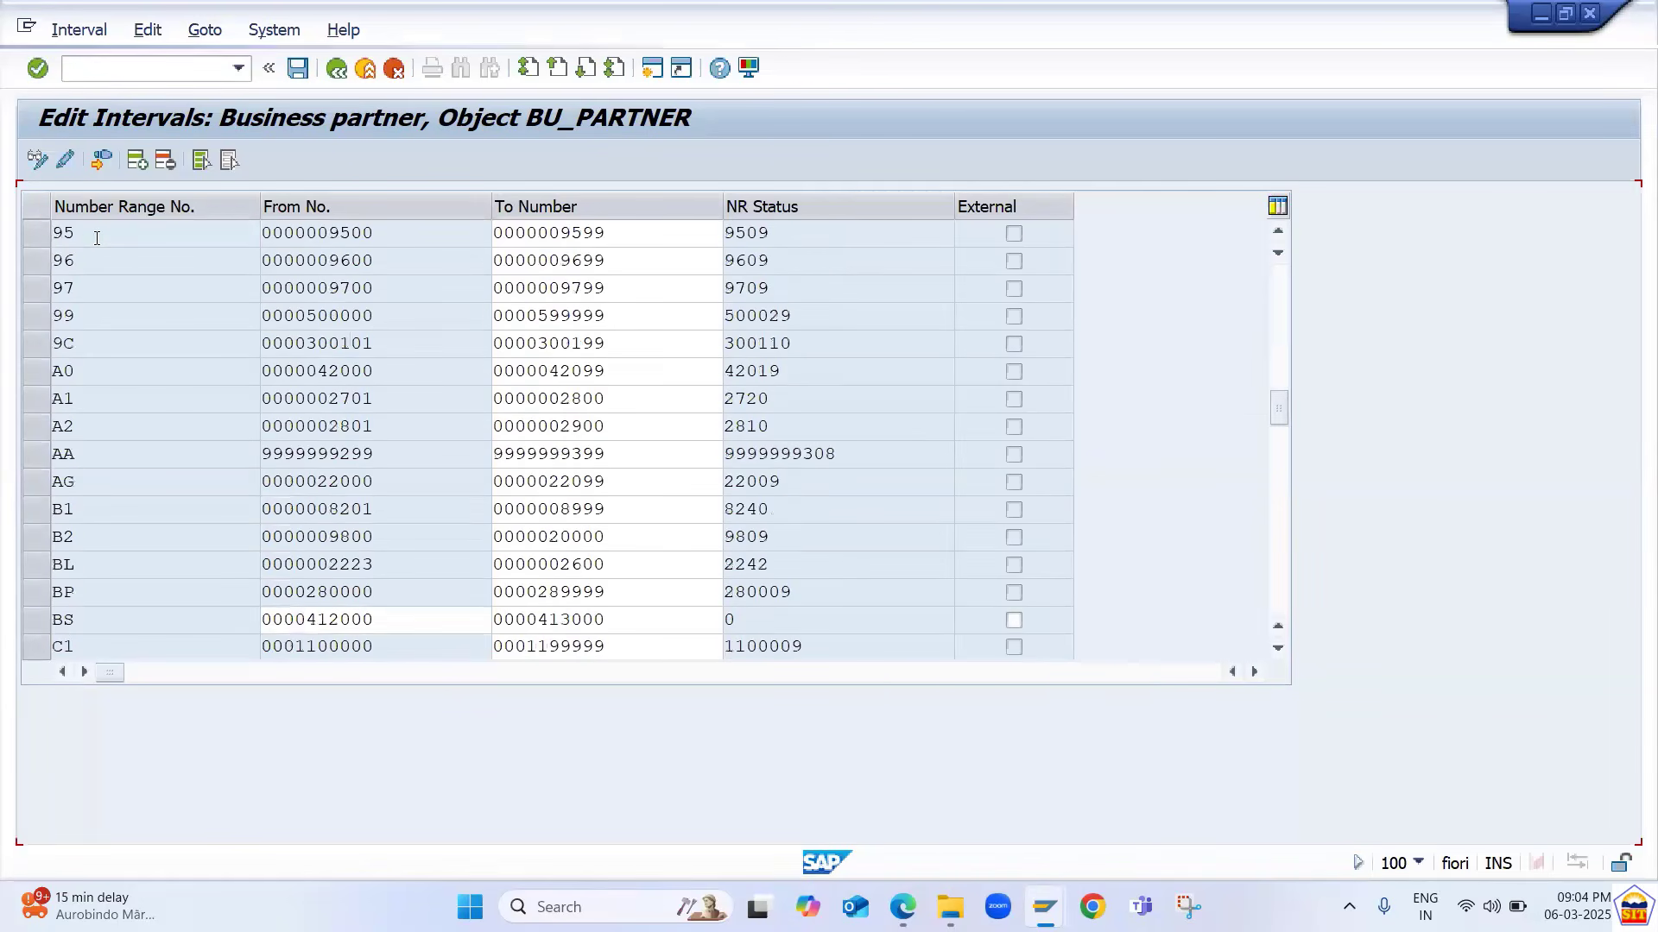
pyautogui.scroll(-1, 97, 238)
pyautogui.scroll(1, 95, 237)
pyautogui.scroll(2, 95, 237)
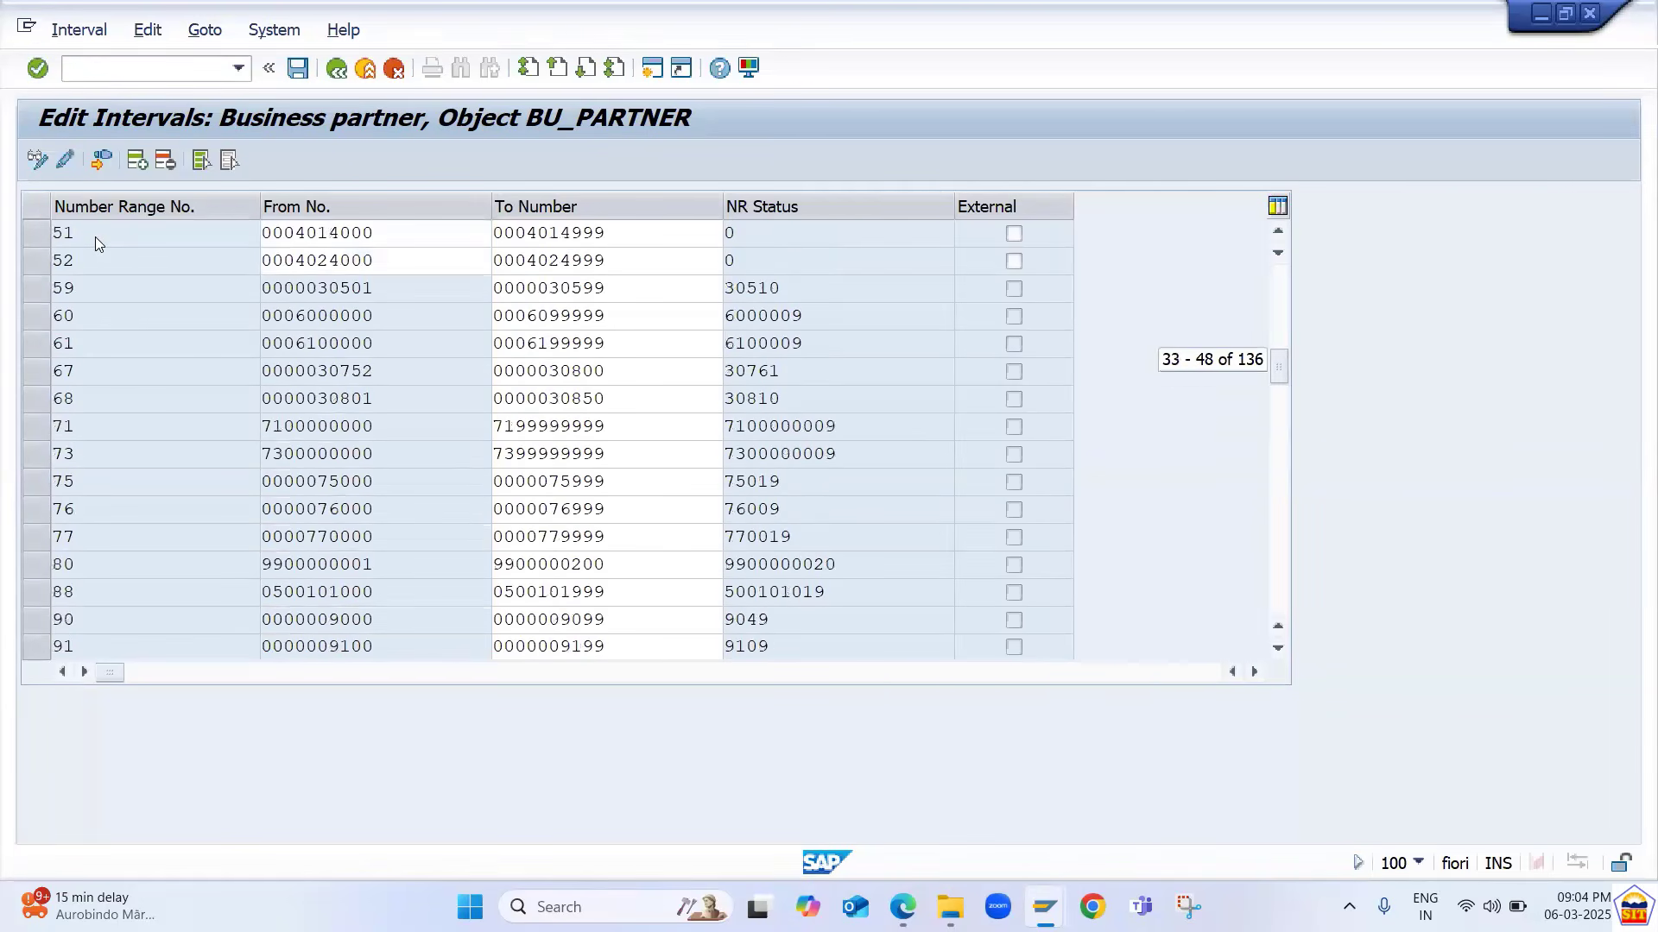
pyautogui.scroll(1, 95, 237)
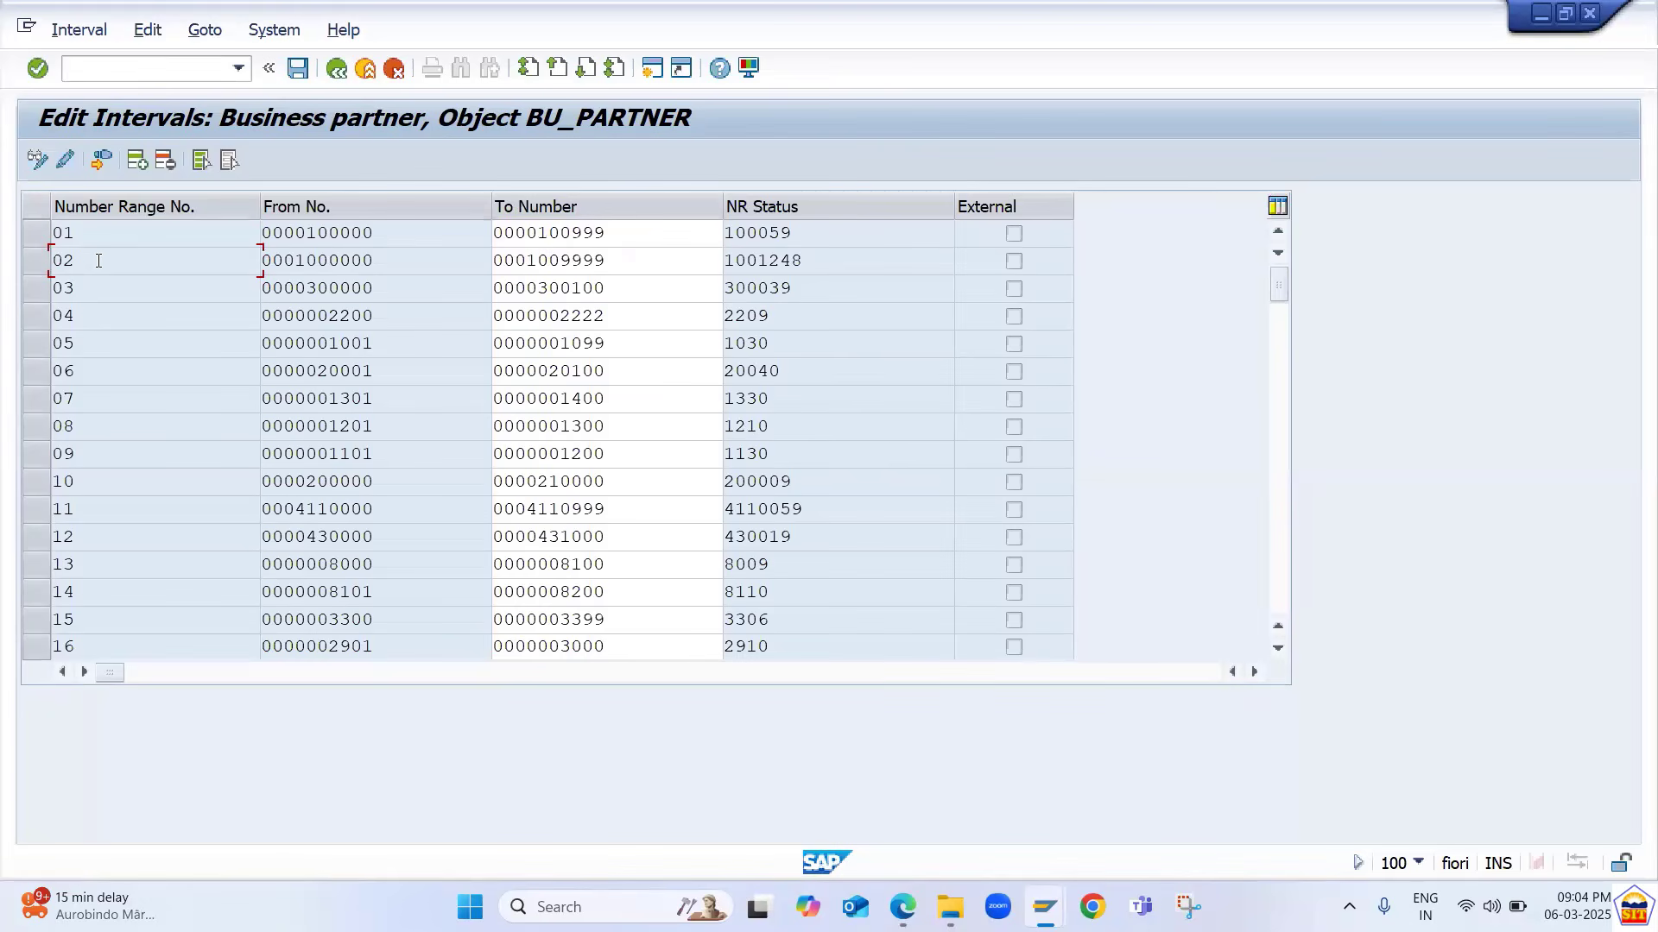
pyautogui.click(639, 235)
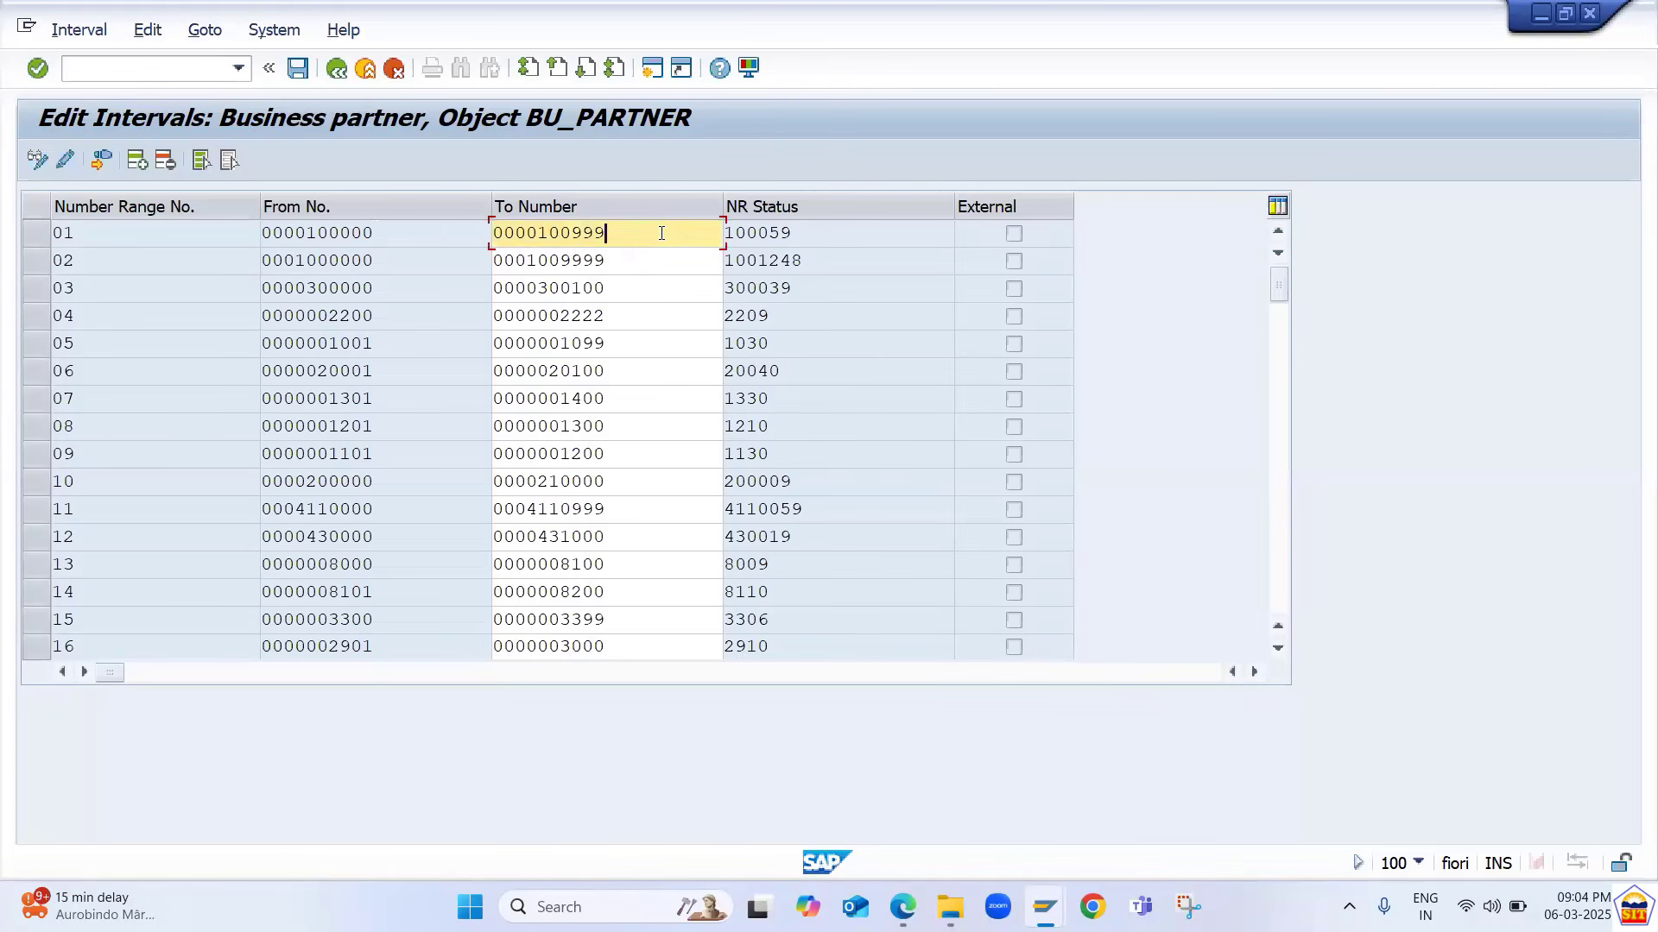
pyautogui.click(842, 235)
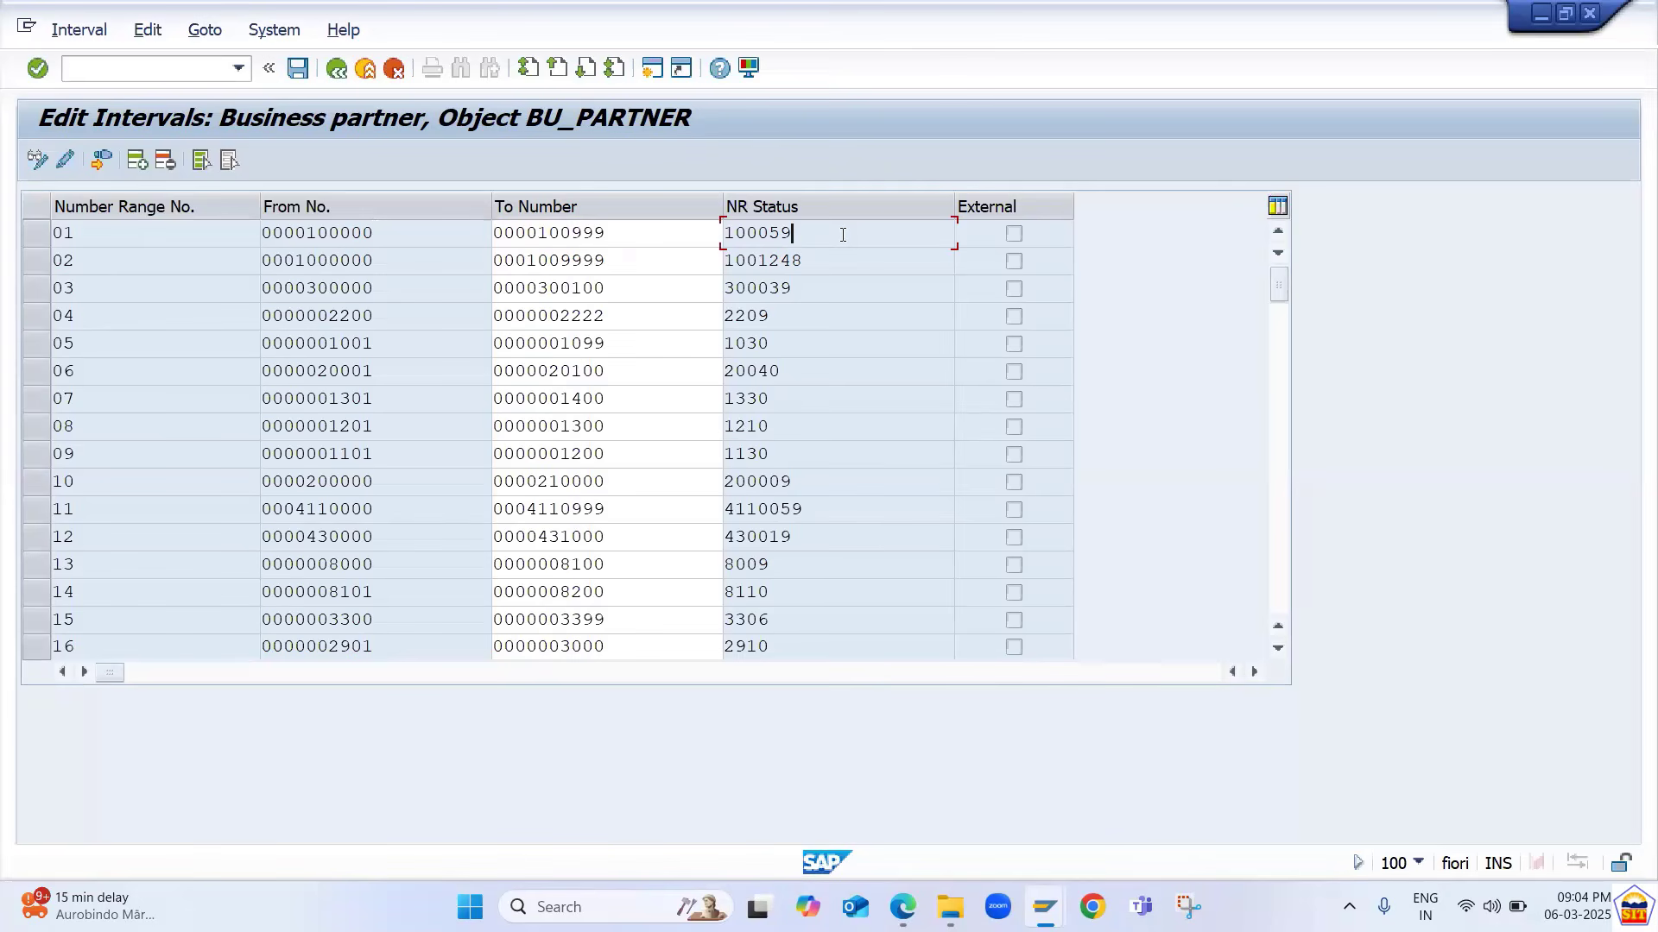
# - Check range 01's To Number and range number, then leave the interval maintenance and return to Display IMG
pyautogui.click(667, 247)
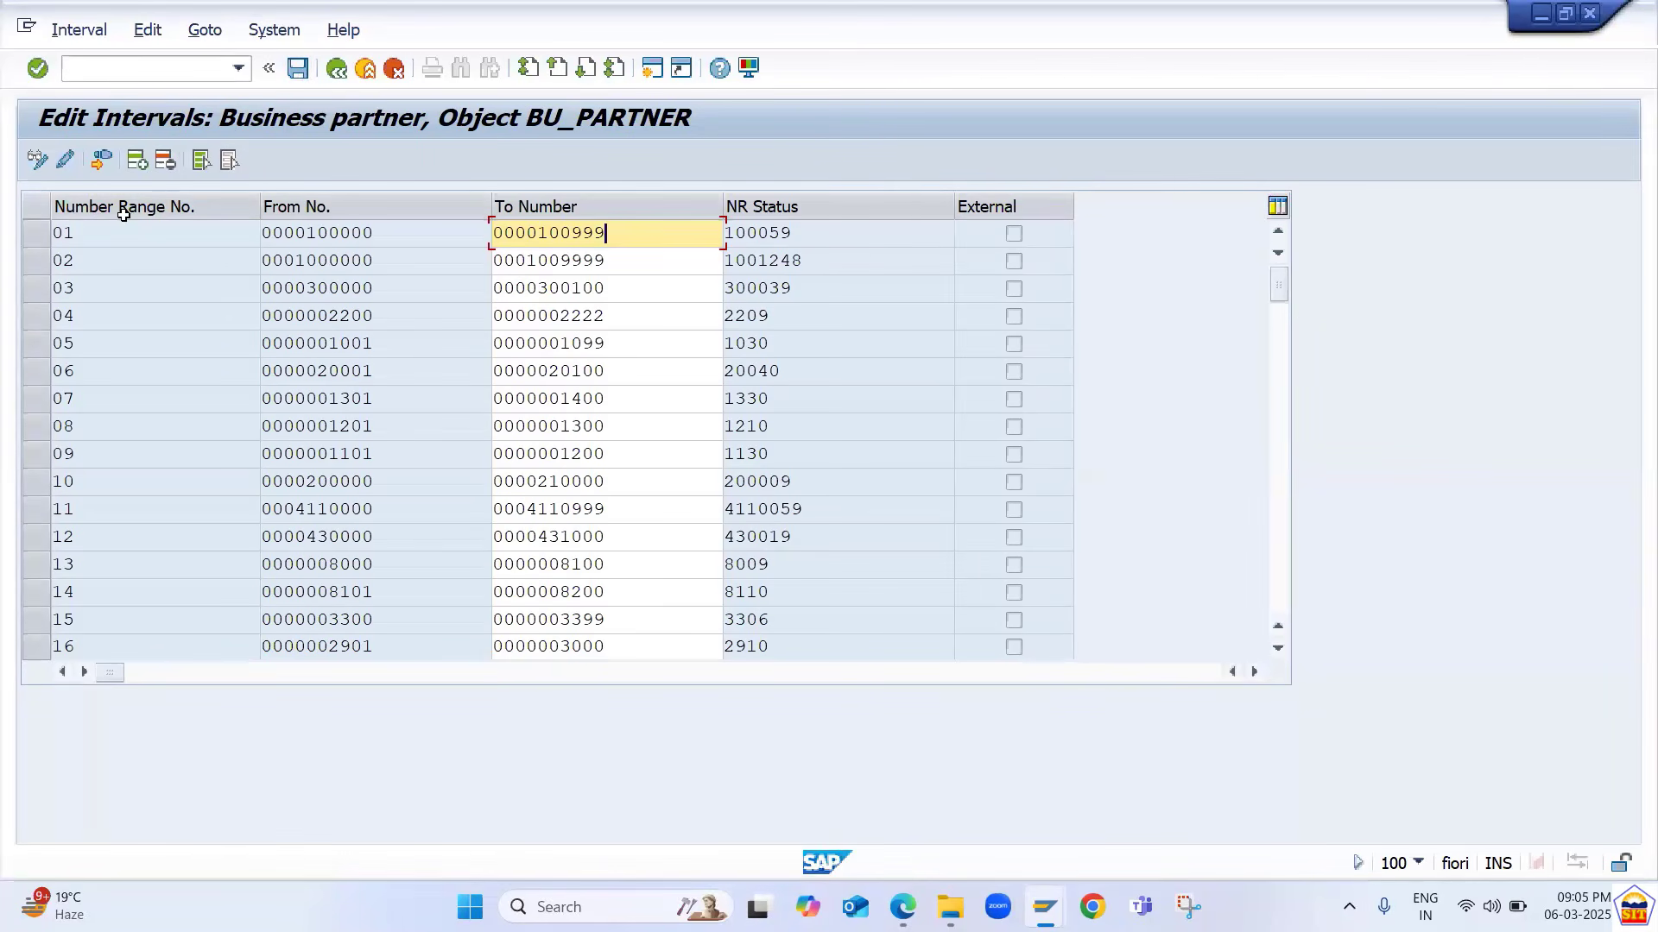
pyautogui.moveTo(76, 234); pyautogui.dragTo(33, 253)
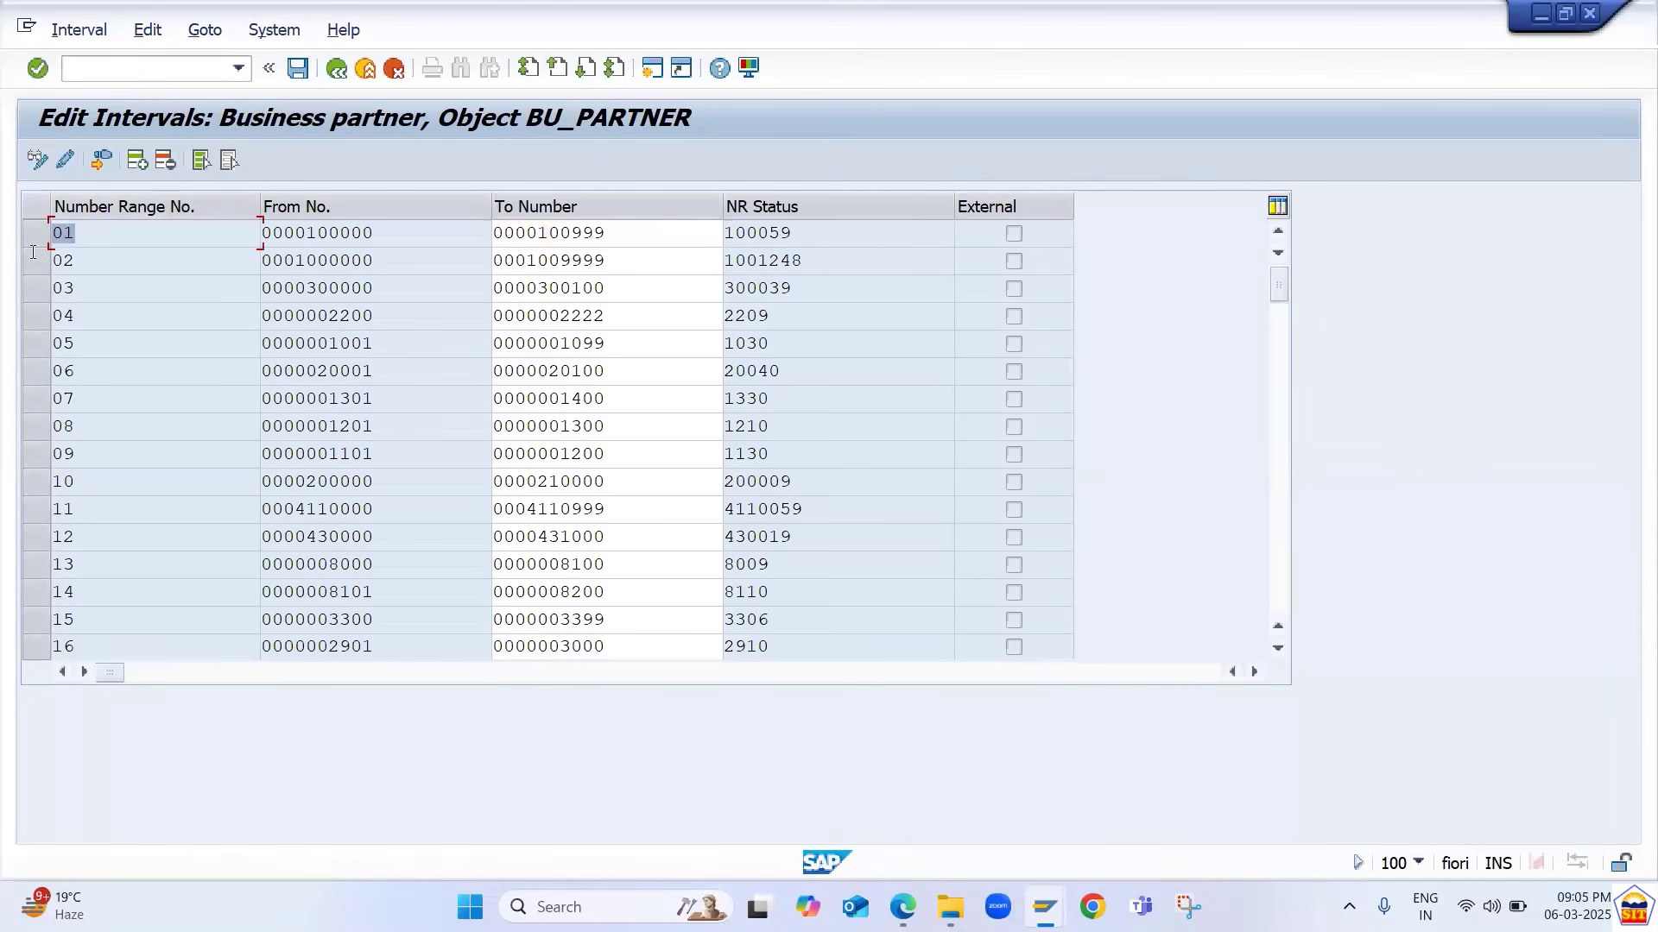
pyautogui.click(335, 71)
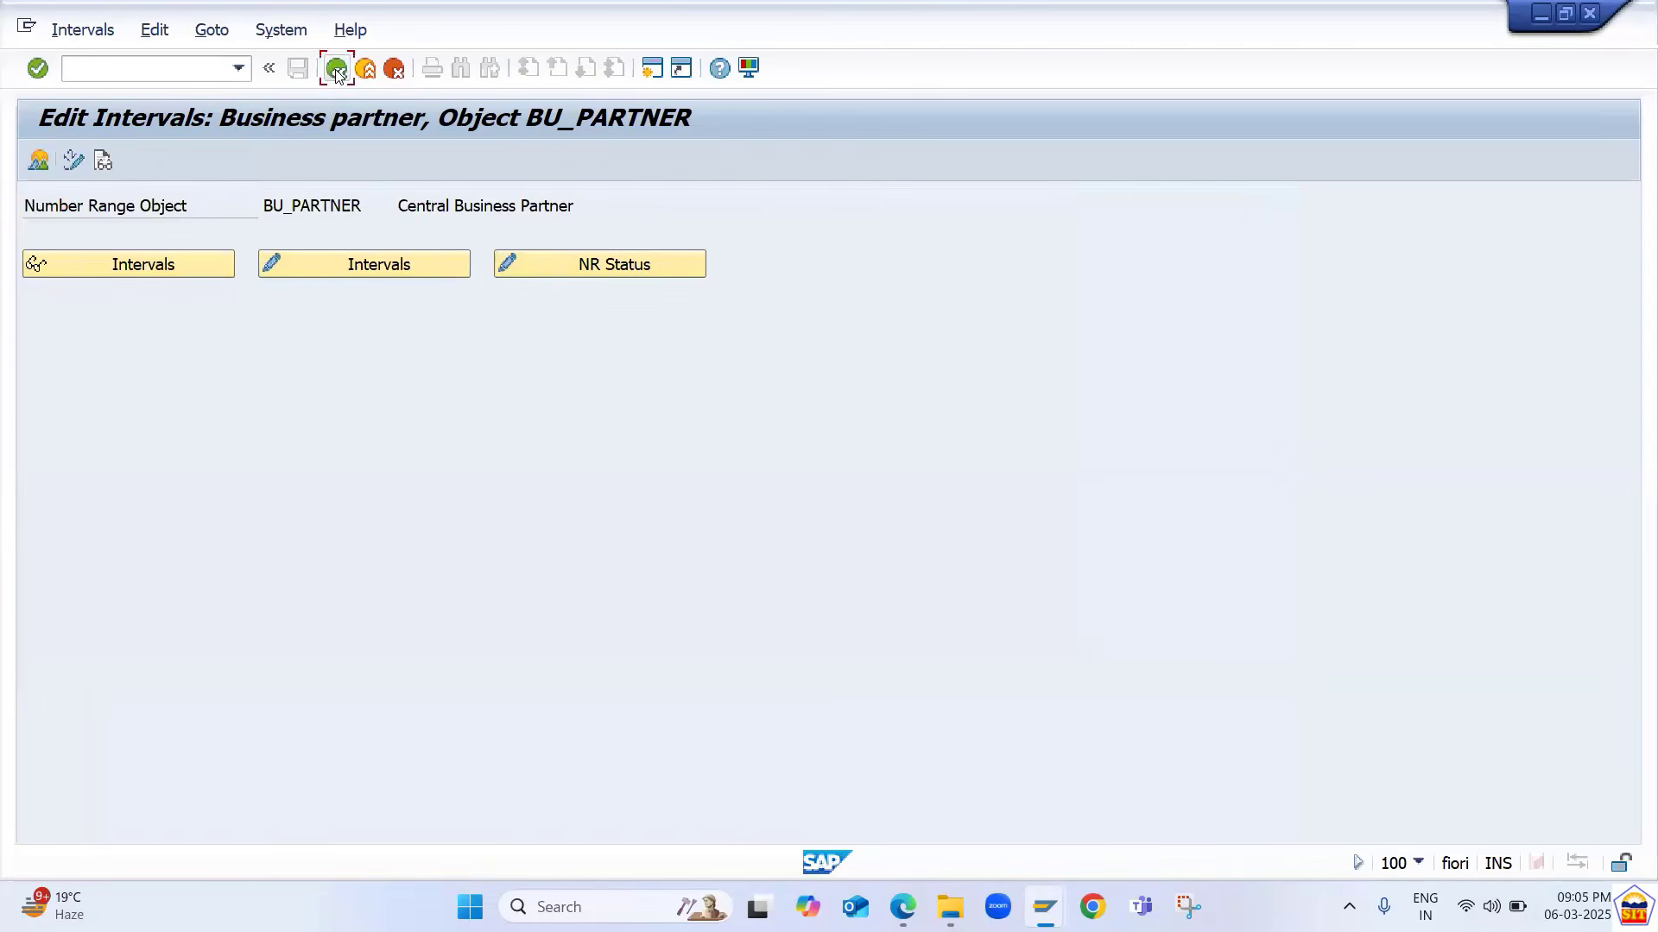
pyautogui.click(335, 71)
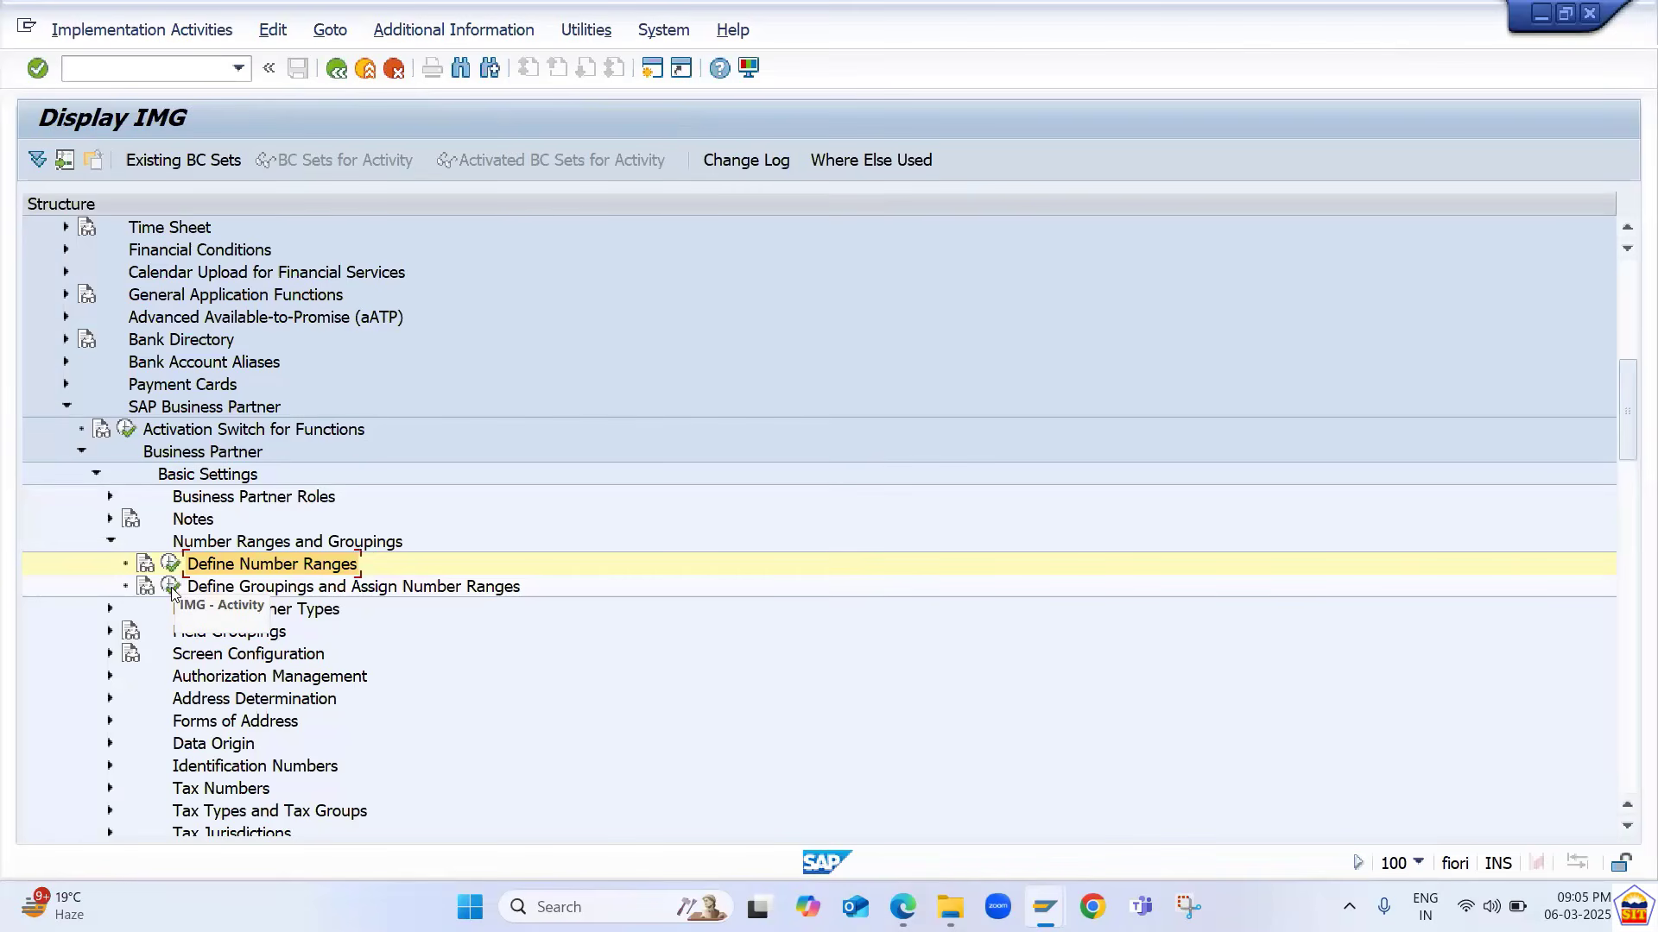
# - Run Define Groupings and Assign Number Ranges and start a new entry with grouping BP90
pyautogui.click(171, 588)
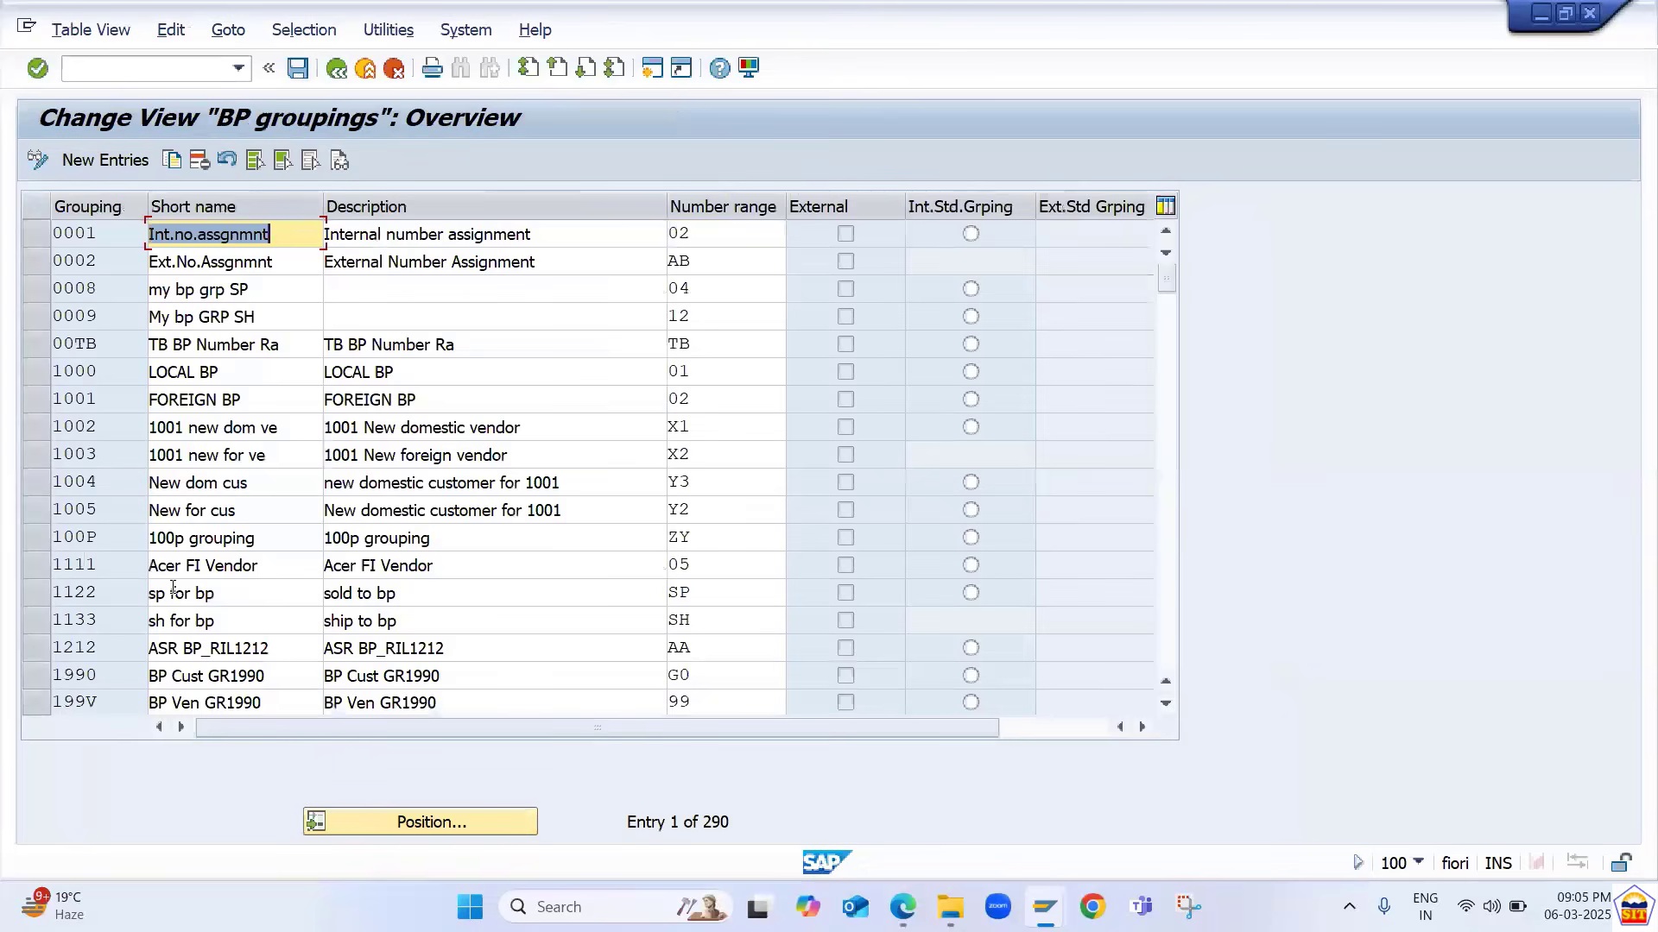
pyautogui.click(124, 162)
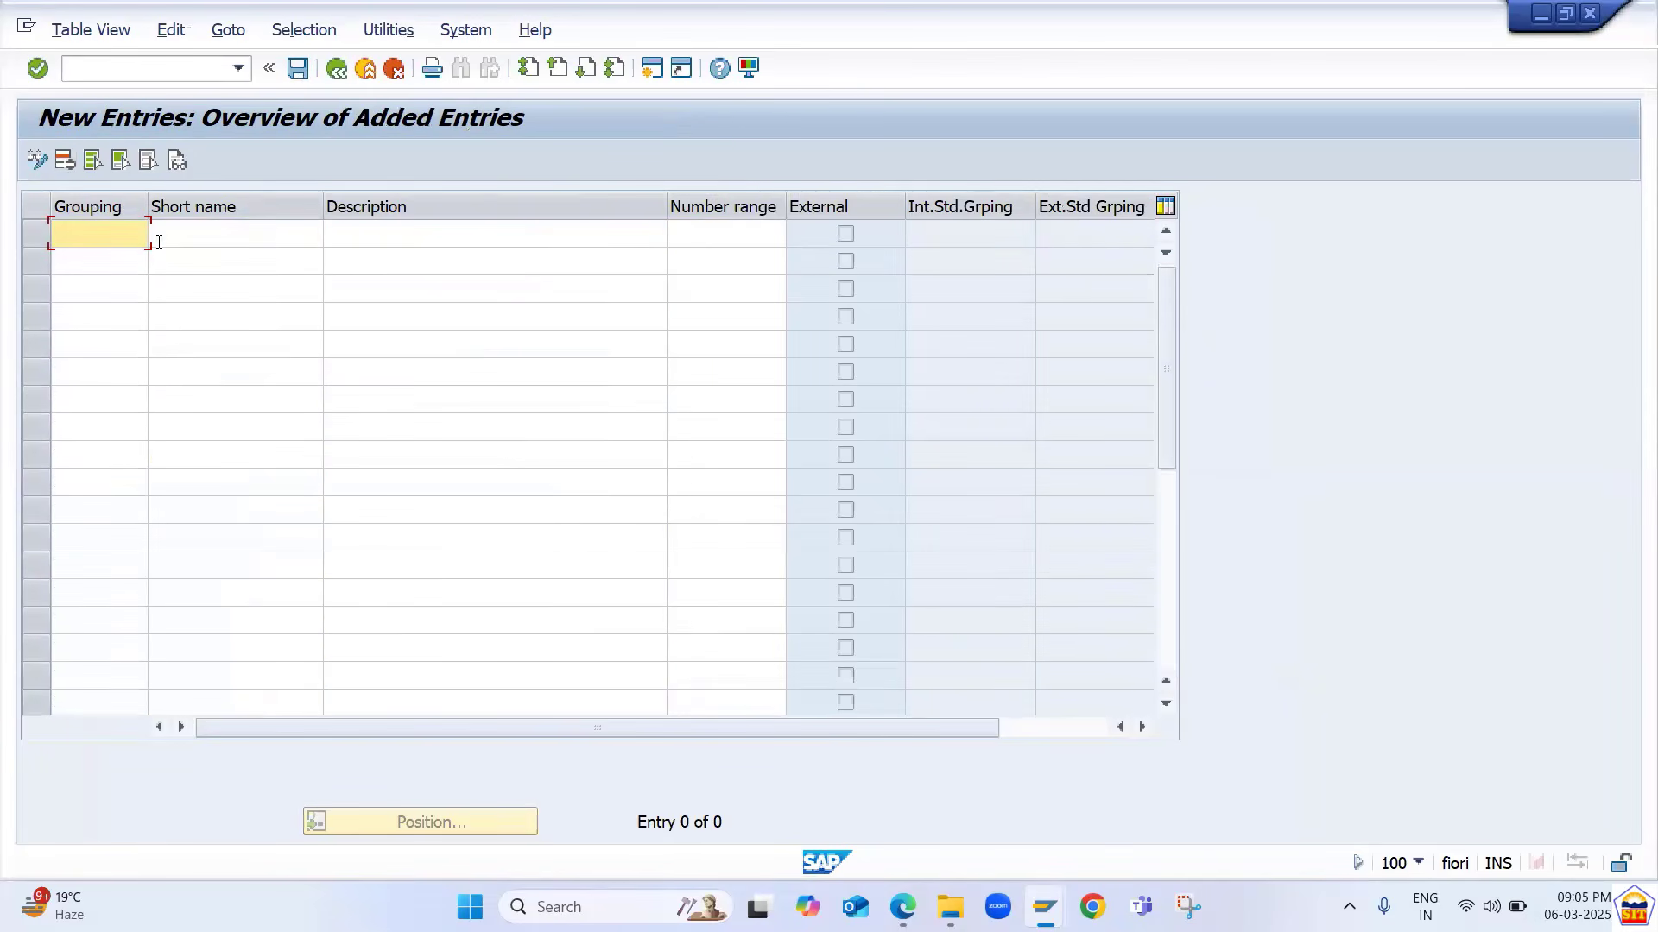
pyautogui.write('BP90')
pyautogui.press('Tab')
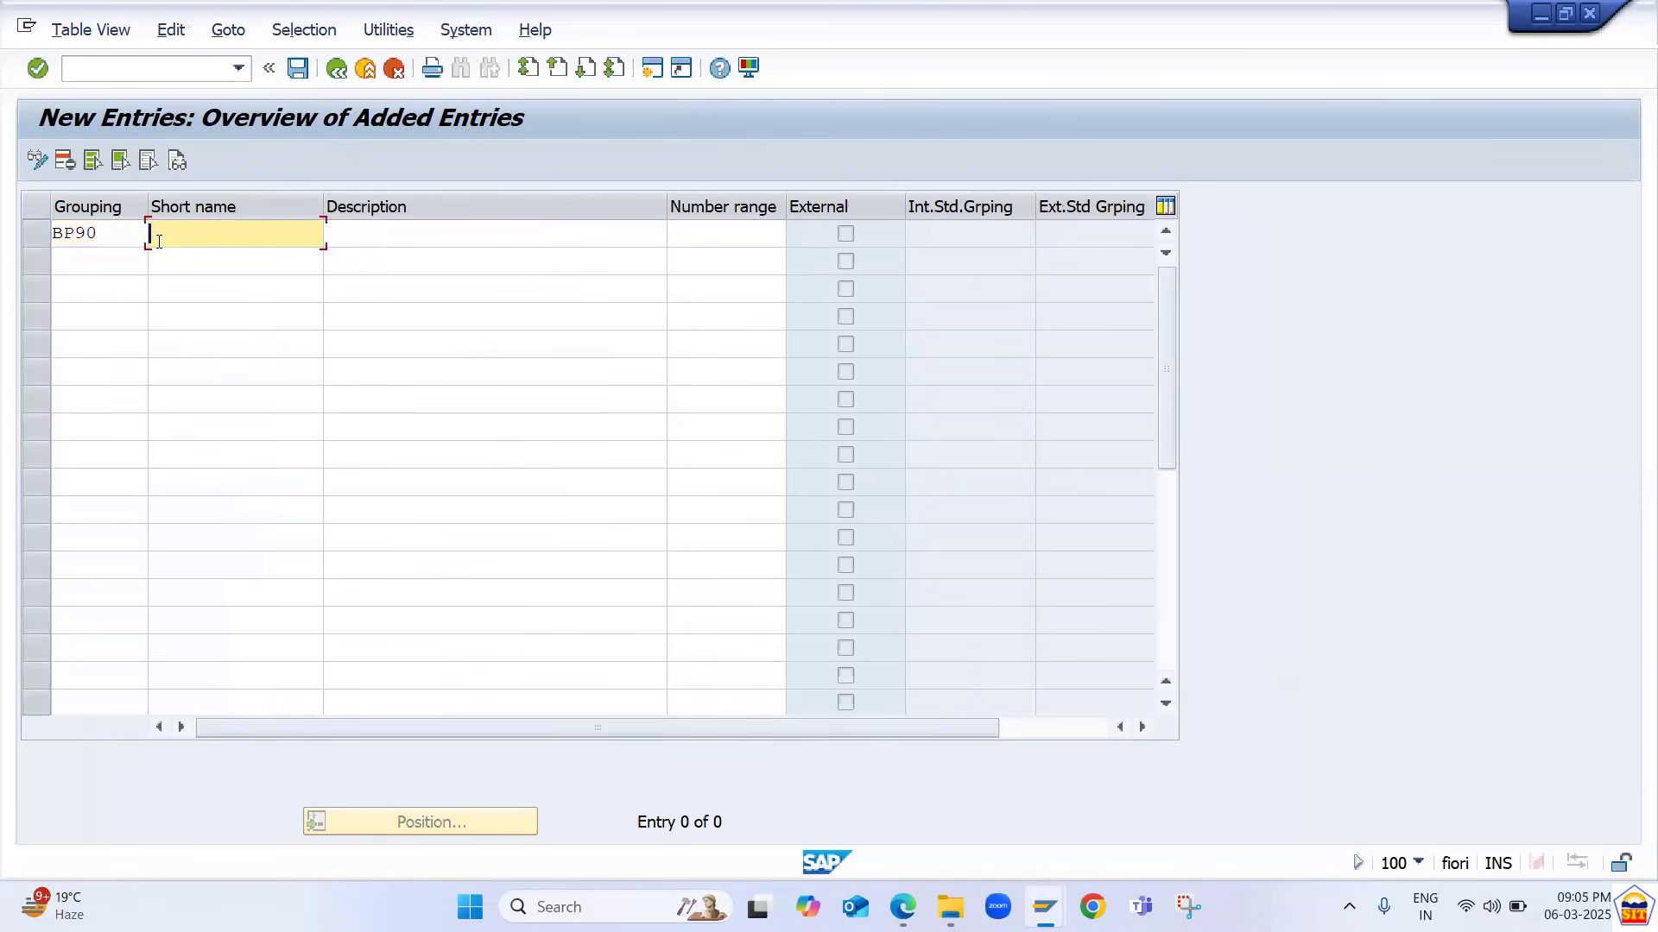
# - Enter 9090 BP Group as the new grouping's short name, adapting the suggested 1155 BP Group
pyautogui.click(159, 241)
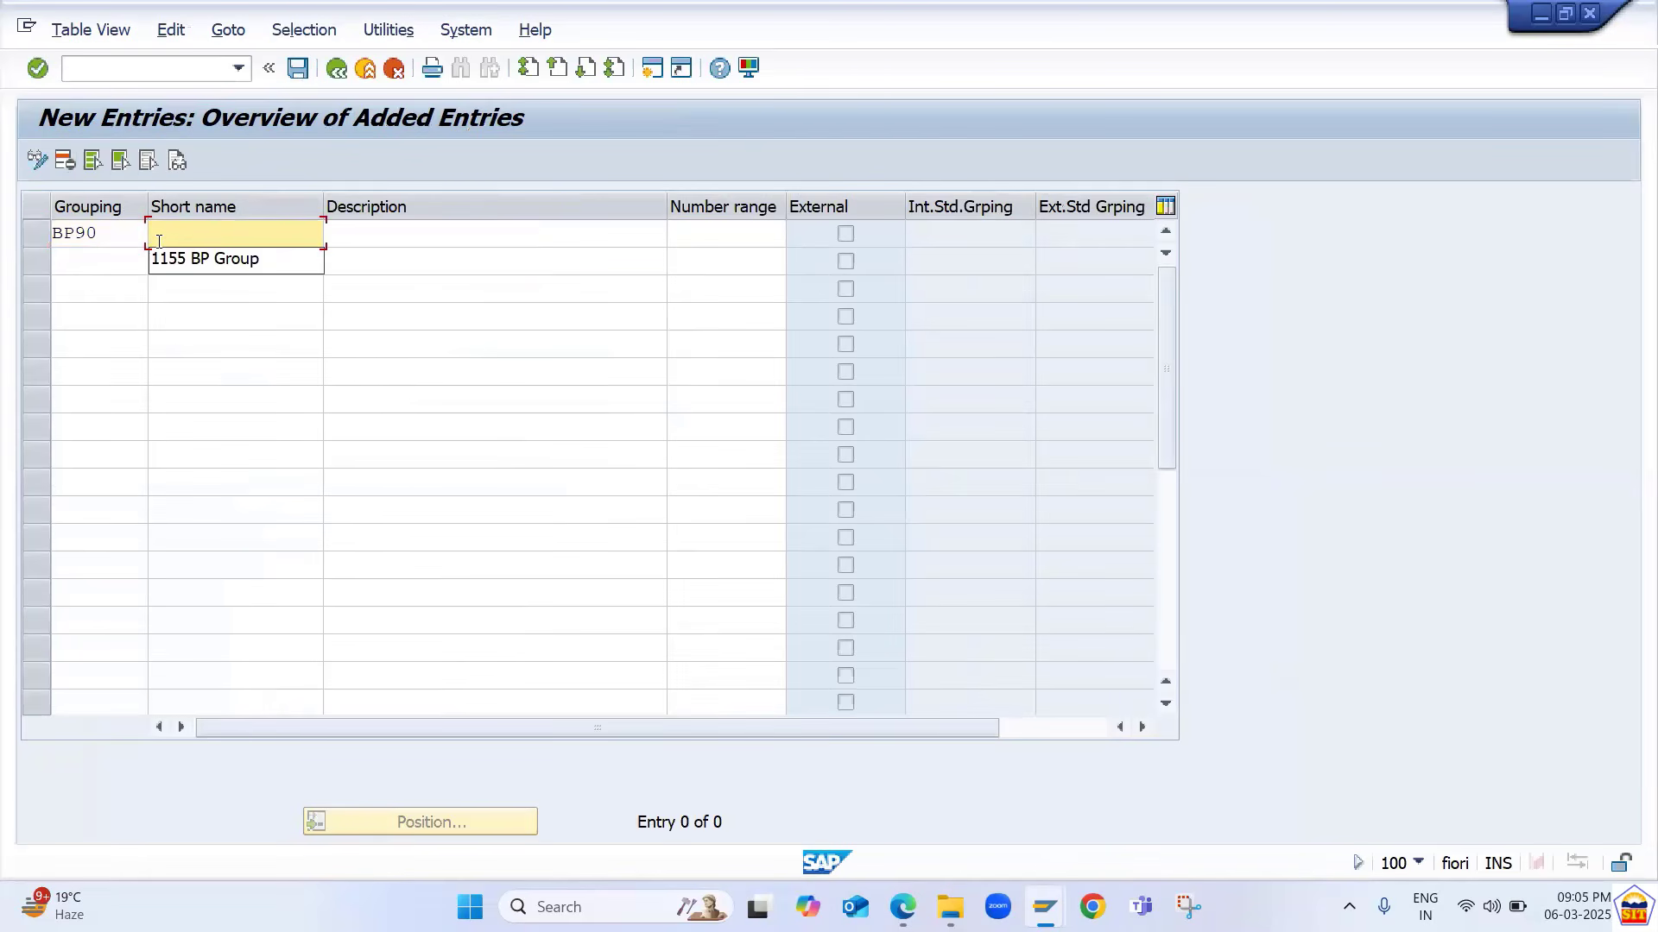
pyautogui.press('Down')
pyautogui.press('Tab')
pyautogui.hotkey('shift', 'Tab')
pyautogui.press('Left')
pyautogui.press('Left')
pyautogui.press('Left')
pyautogui.press('Left')
pyautogui.press('Left')
pyautogui.press('Left')
pyautogui.press('Left')
pyautogui.press('Left')
pyautogui.press('Left')
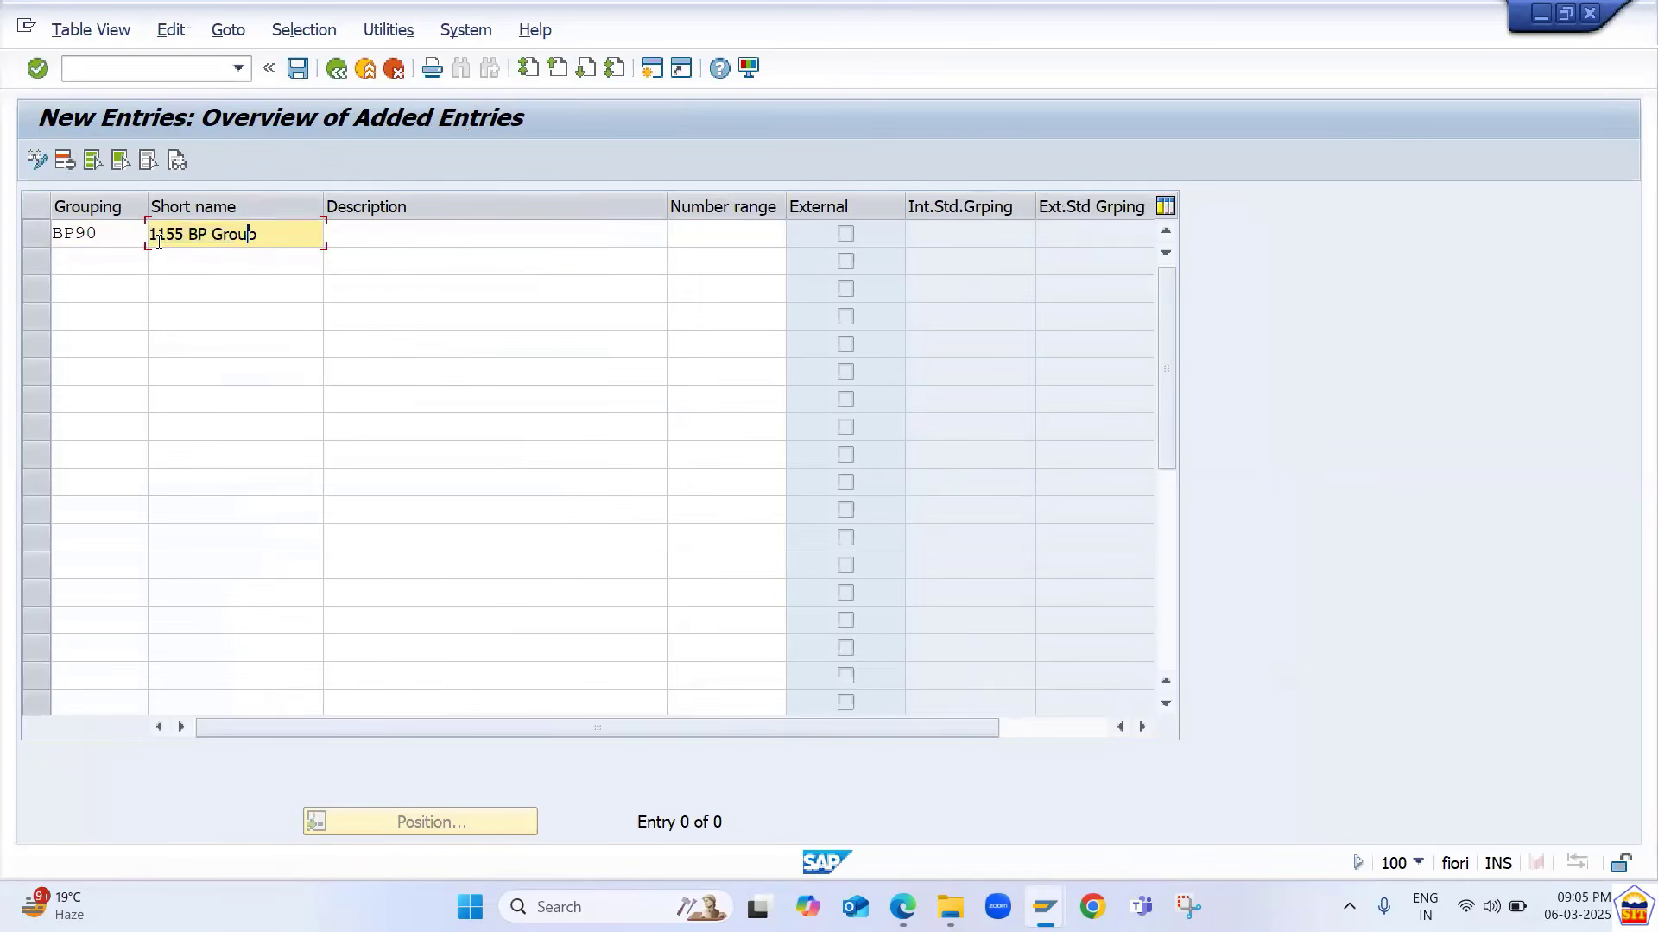
pyautogui.press('BackSpace')
pyautogui.press('BackSpace')
pyautogui.press('BackSpace')
pyautogui.press('BackSpace')
pyautogui.write('9090')
pyautogui.press('Tab')
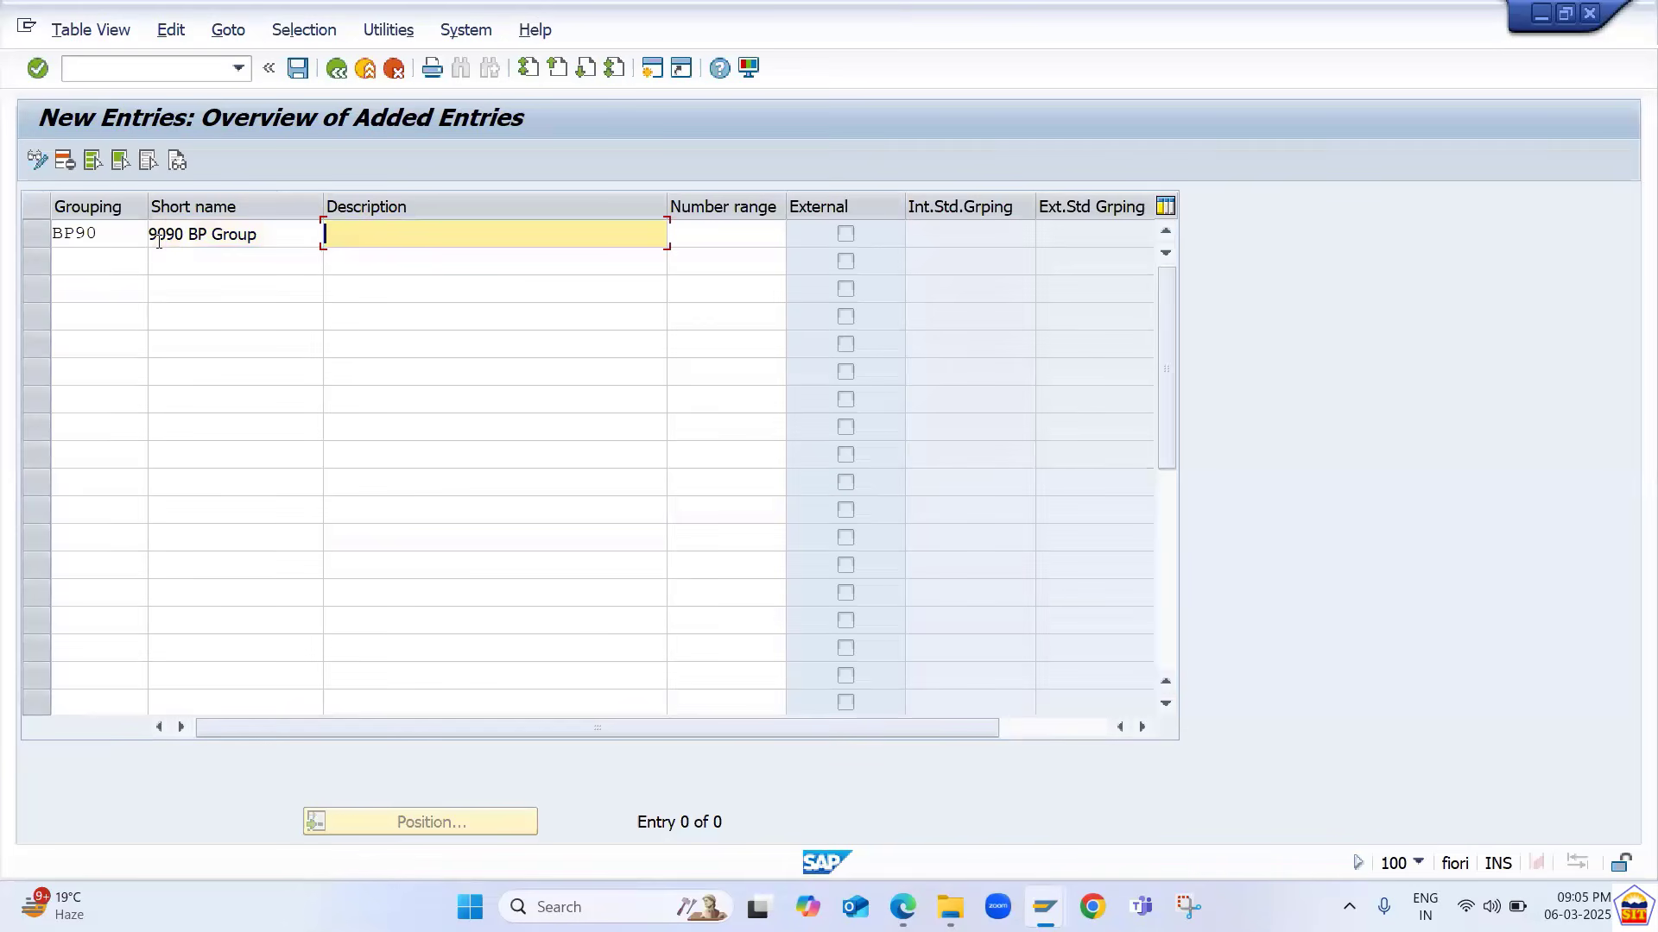
# - Enter 9090 BP Grouping as the new grouping's description, adapting the suggested 1155 BP Grouping
pyautogui.press('Down')
pyautogui.press('Tab')
pyautogui.hotkey('shift', 'Tab')
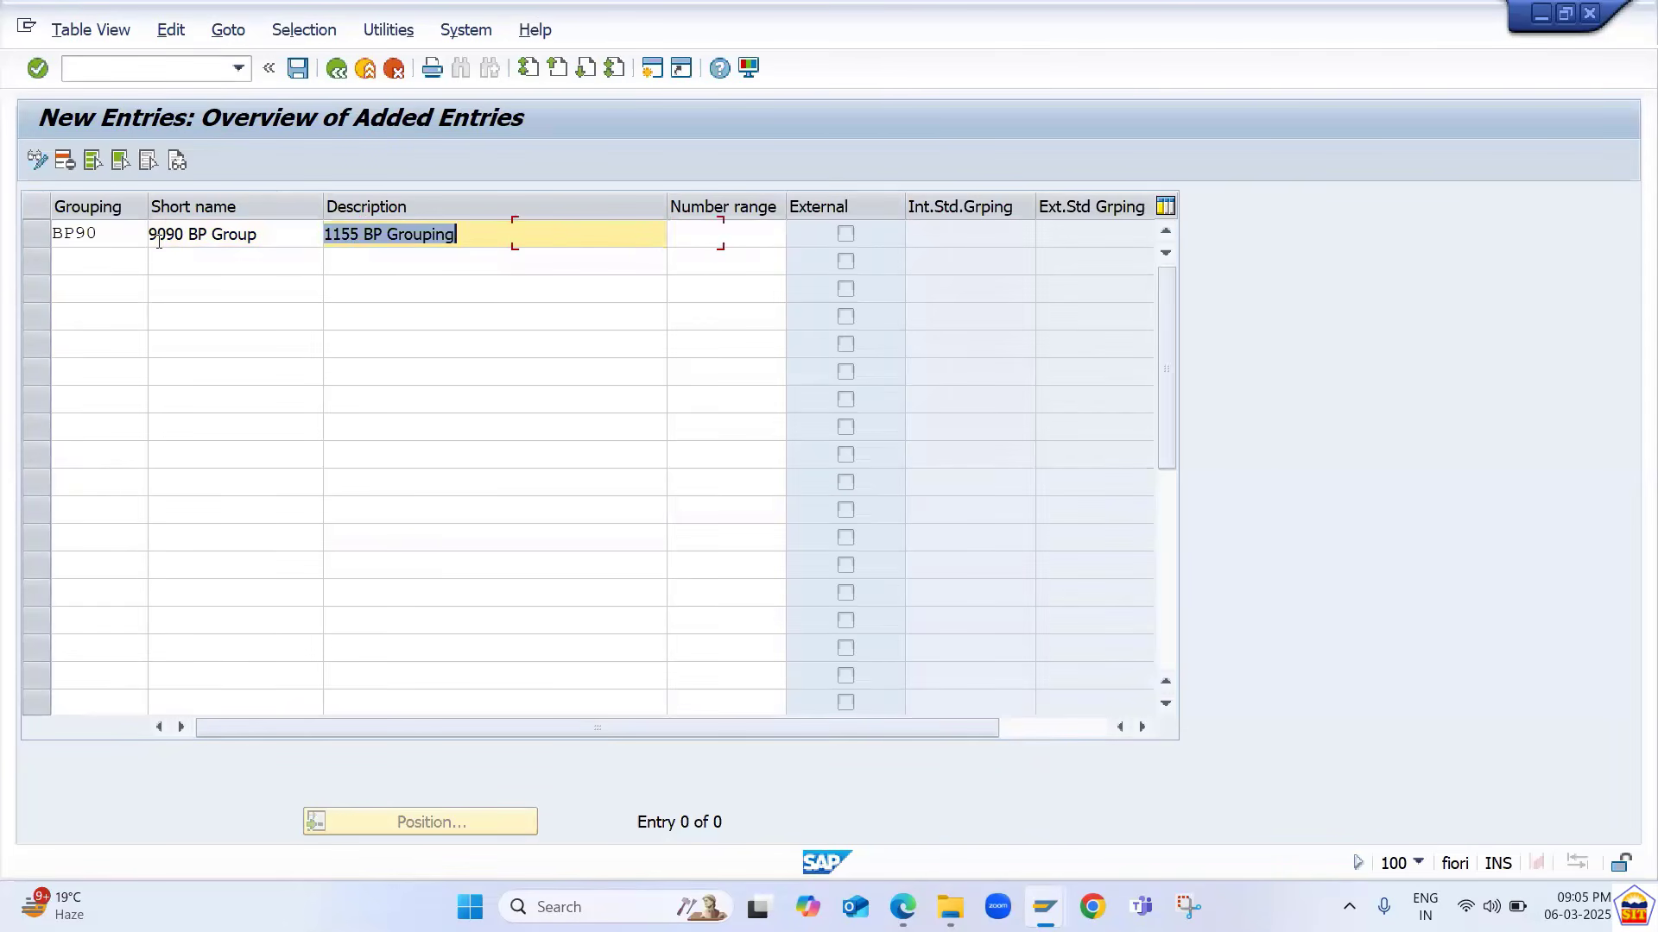
pyautogui.press('Left')
pyautogui.press('Left')
pyautogui.press('Left')
pyautogui.press('Left')
pyautogui.press('Left')
pyautogui.press('Left')
pyautogui.press('Left')
pyautogui.press('Left')
pyautogui.press('Left')
pyautogui.press('Left')
pyautogui.press('Left')
pyautogui.press('BackSpace')
pyautogui.press('BackSpace')
pyautogui.press('BackSpace')
pyautogui.press('BackSpace')
pyautogui.press('BackSpace')
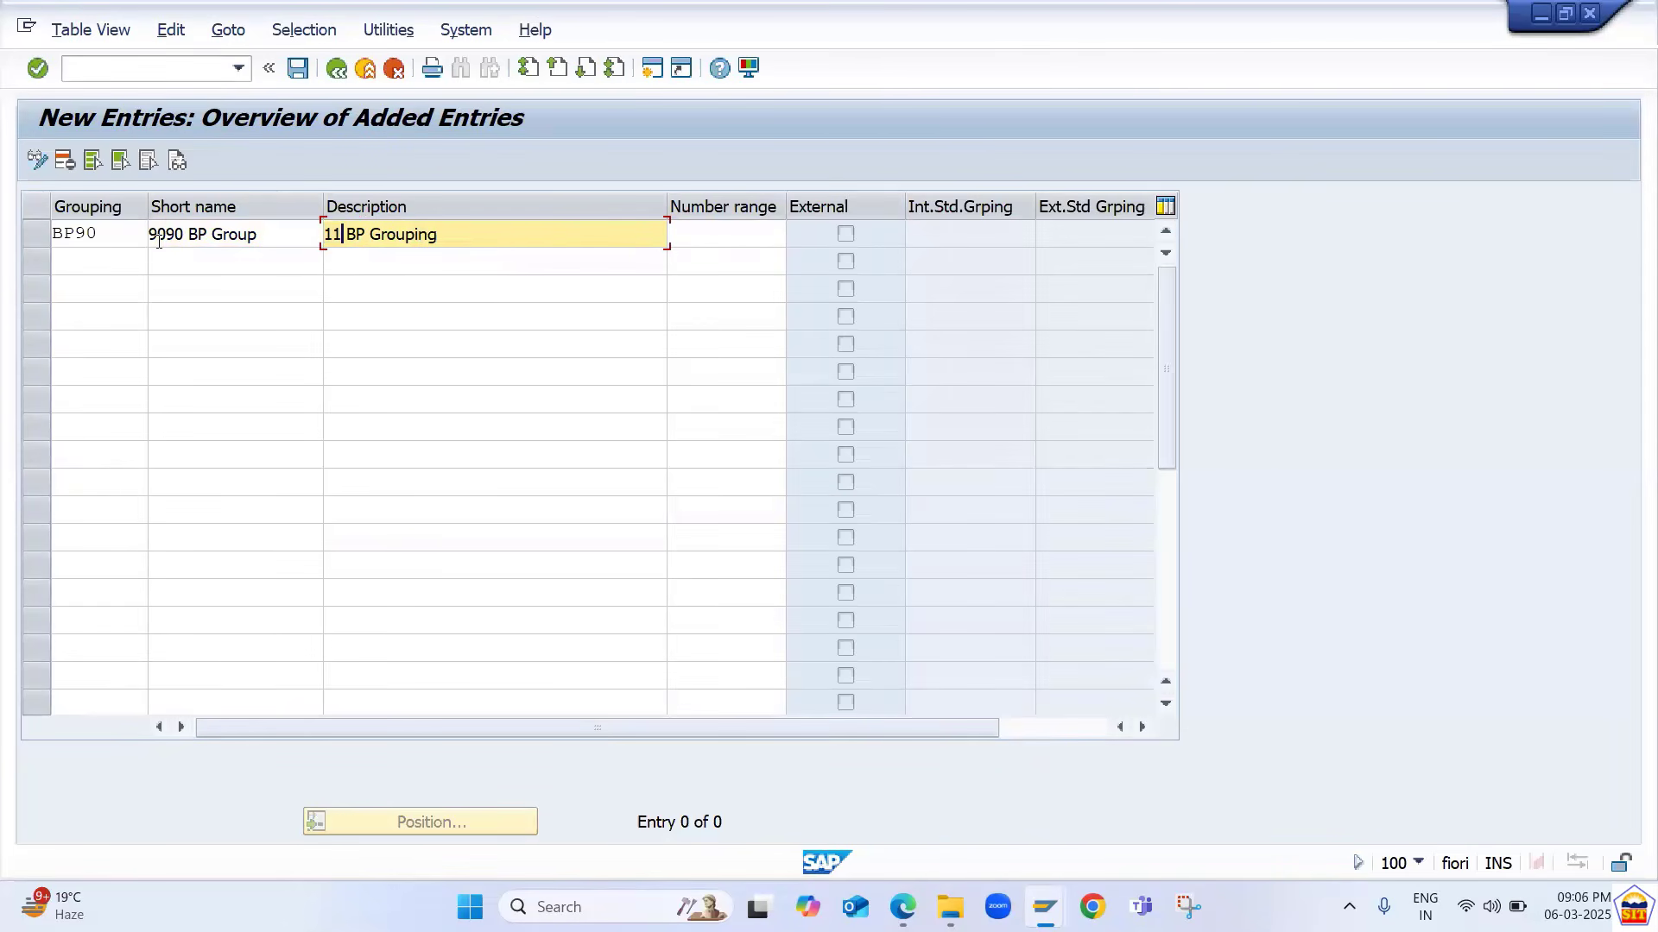
pyautogui.write('9090')
pyautogui.press('Tab')
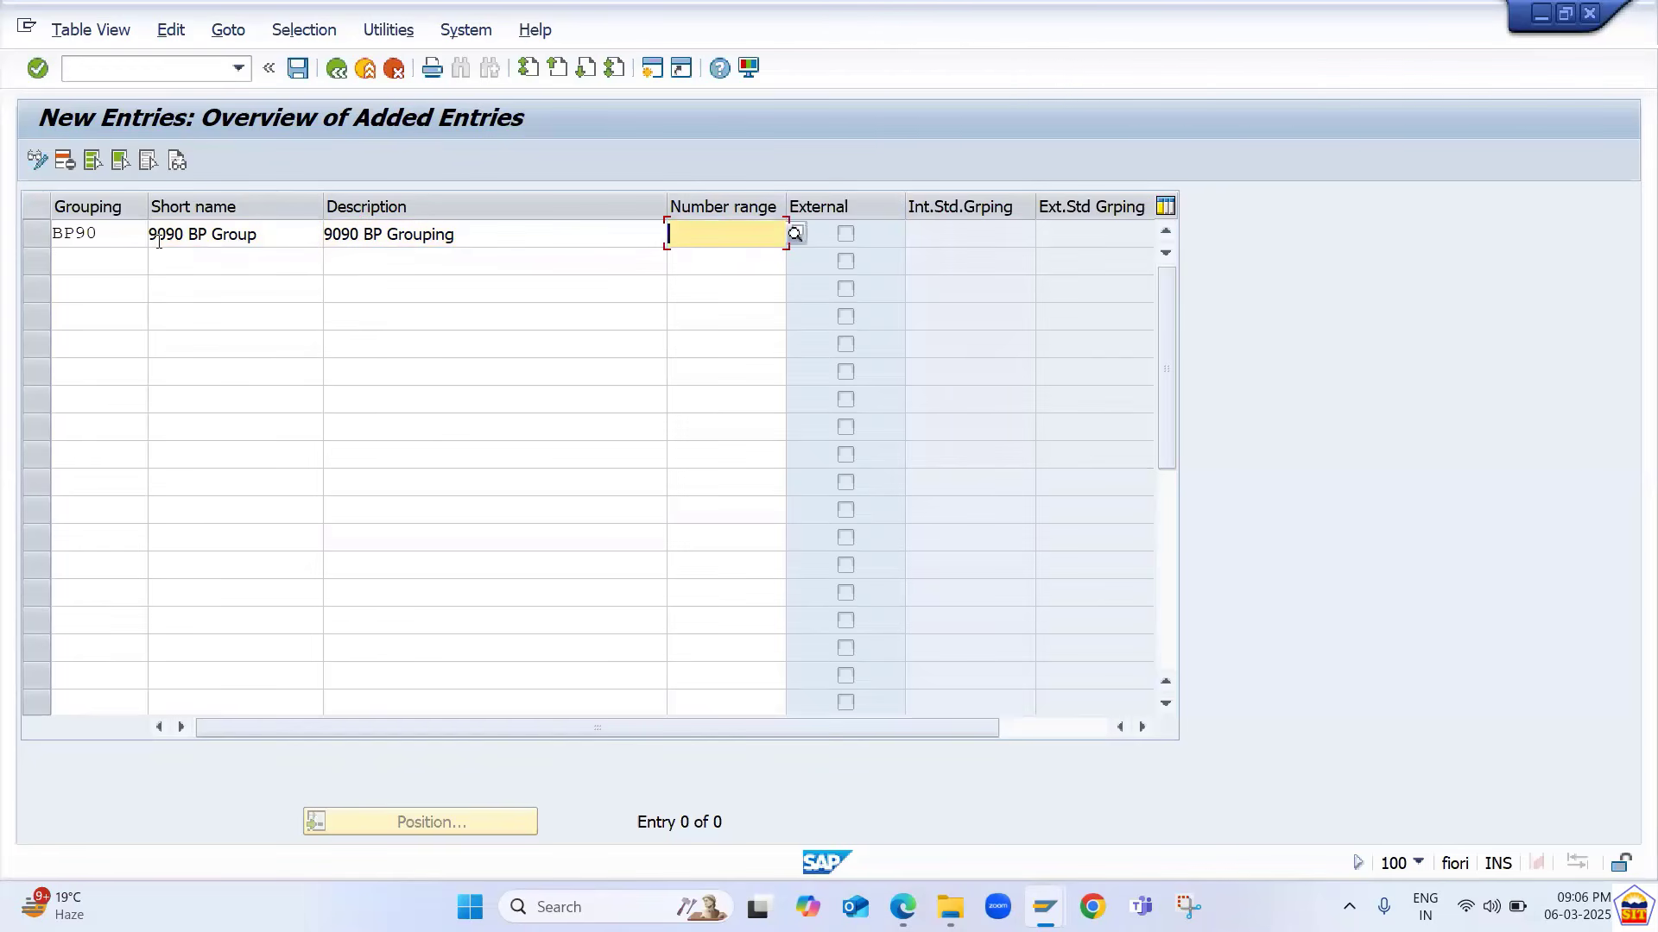
# - Assign number range 01 to the new grouping and change its grouping key to GP90
pyautogui.write('01')
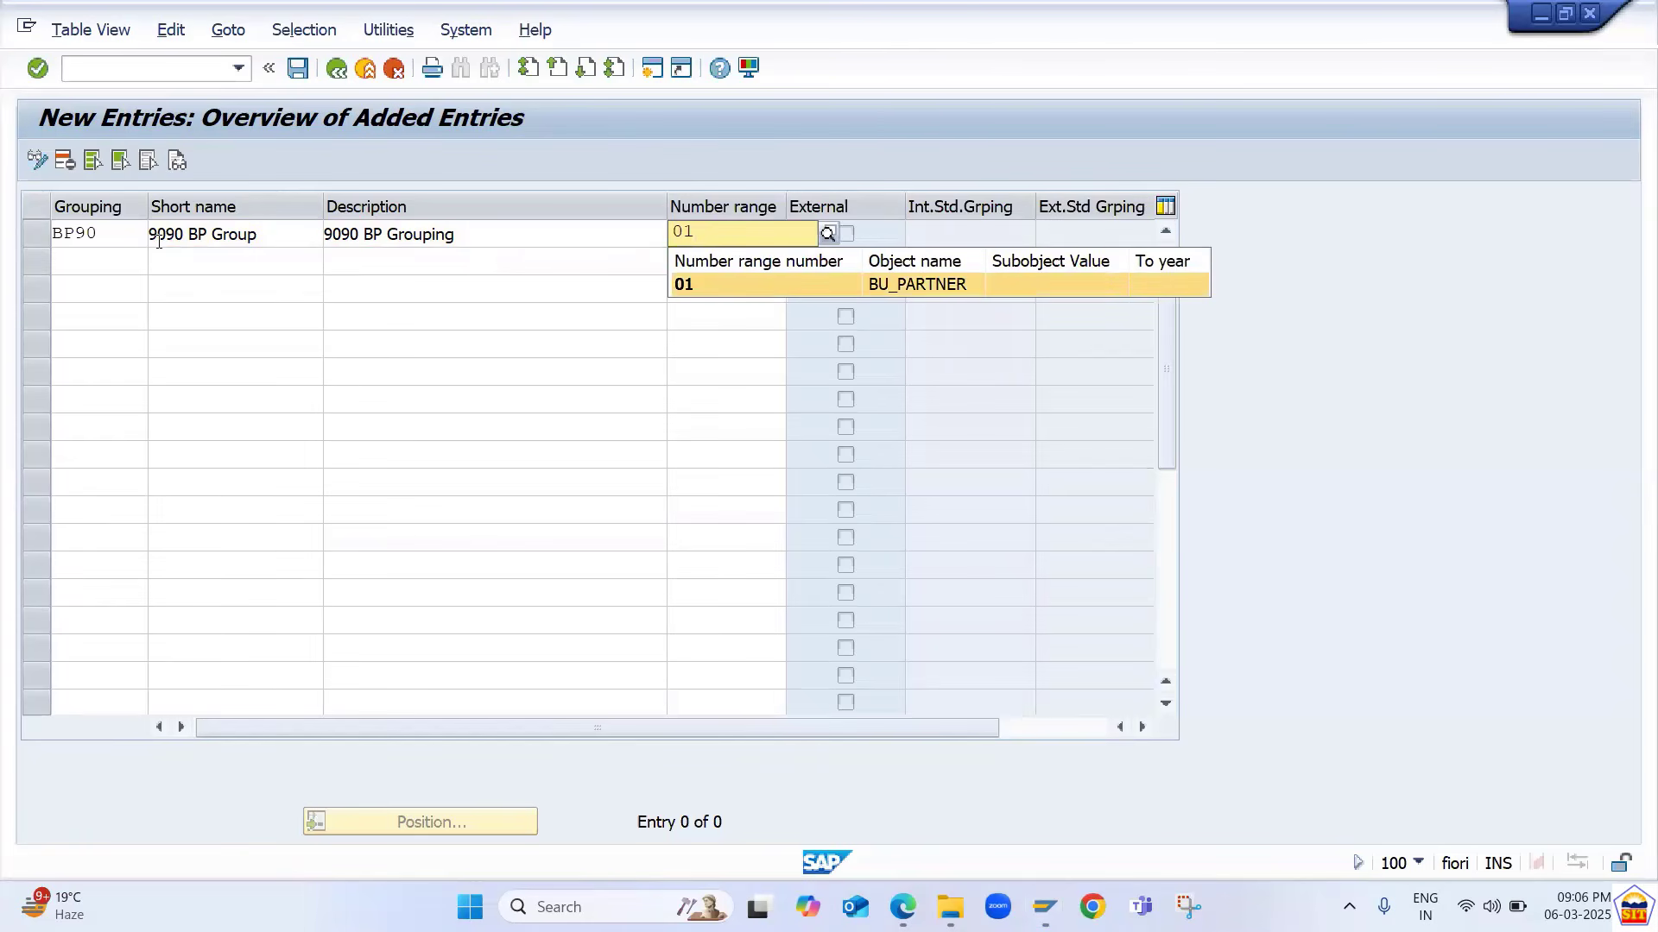
pyautogui.press('Return')
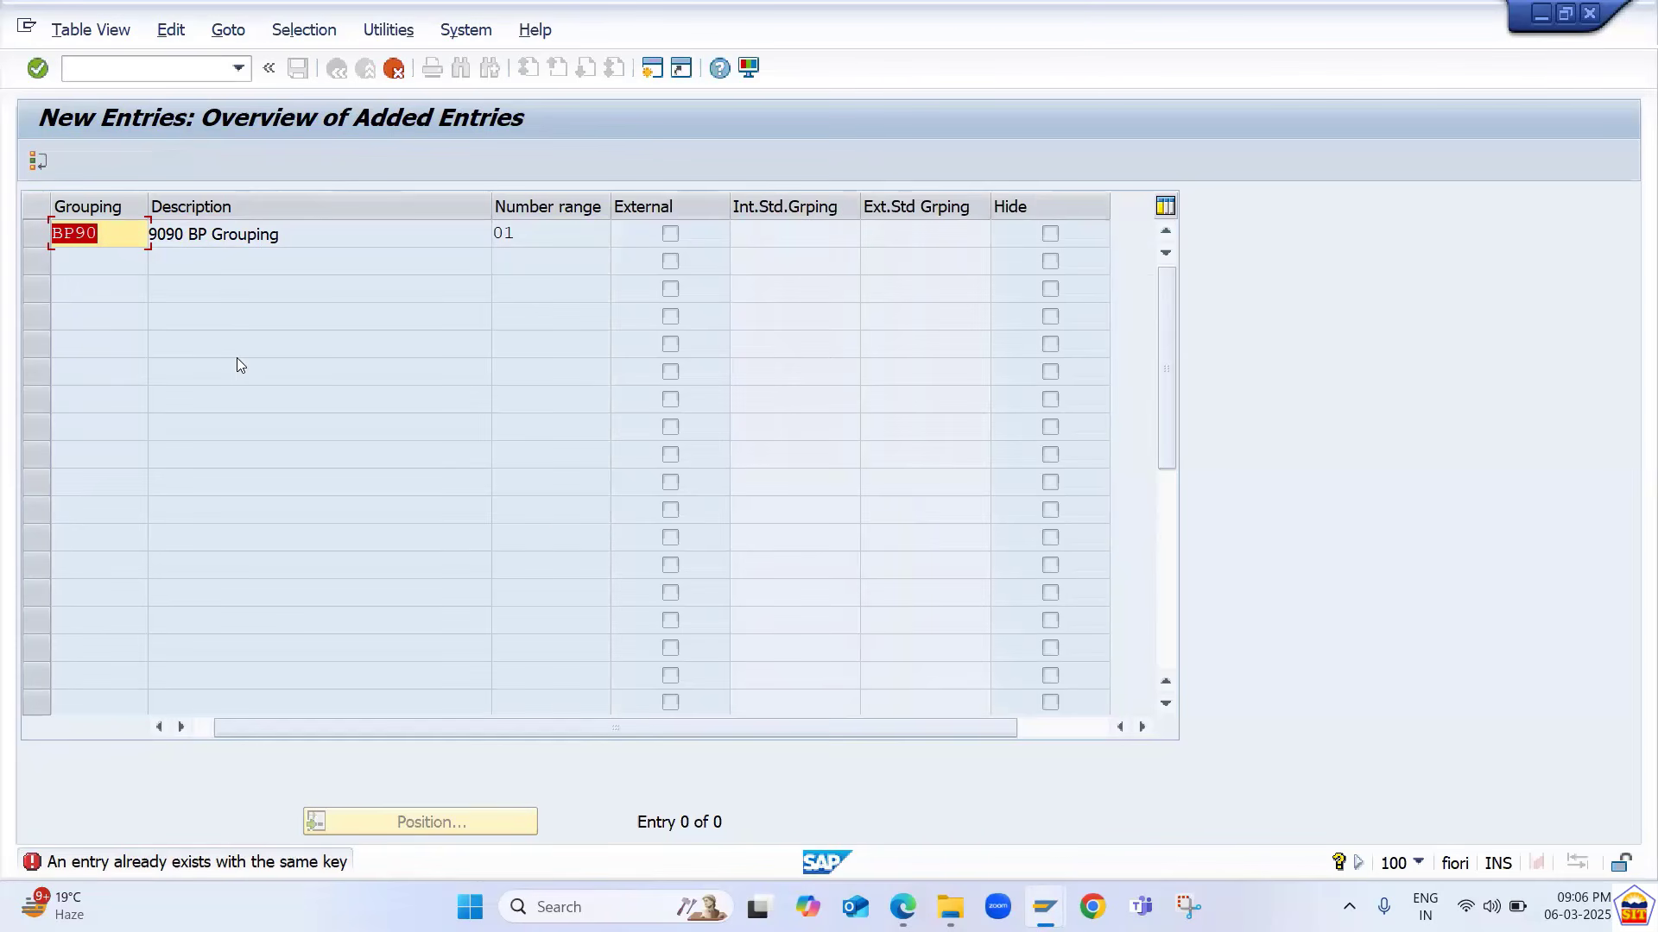
pyautogui.write('GP90')
pyautogui.press('Return')
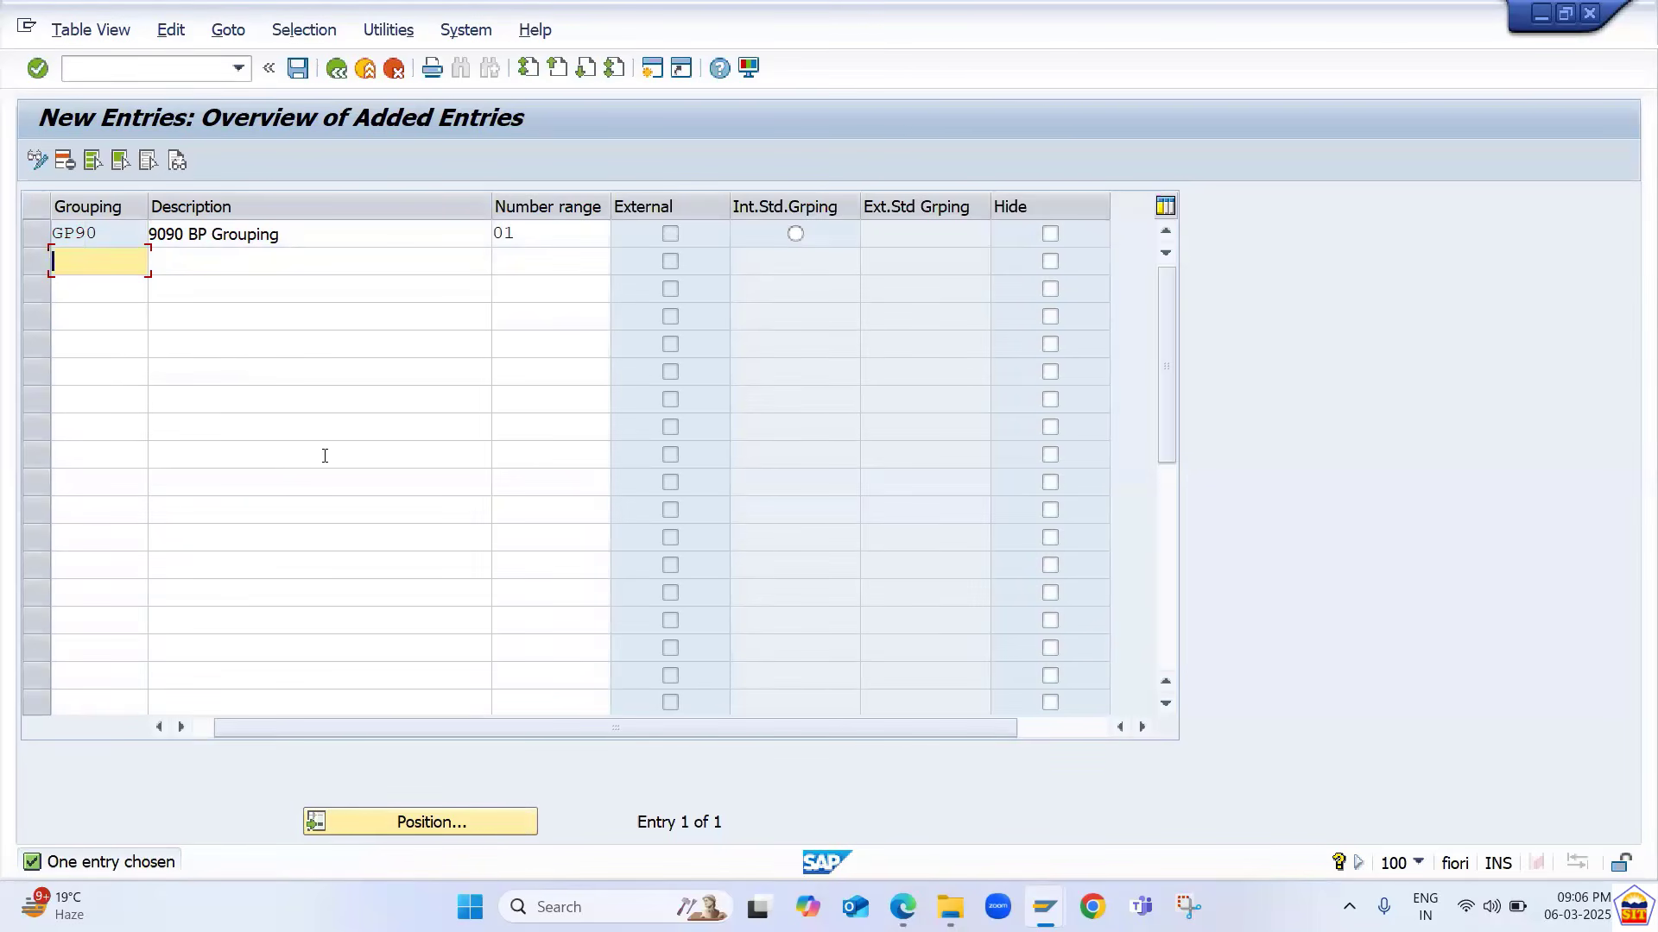
# - Save the new grouping under the proposed customizing request and return to Display IMG
pyautogui.hotkey('ctrl', 's')
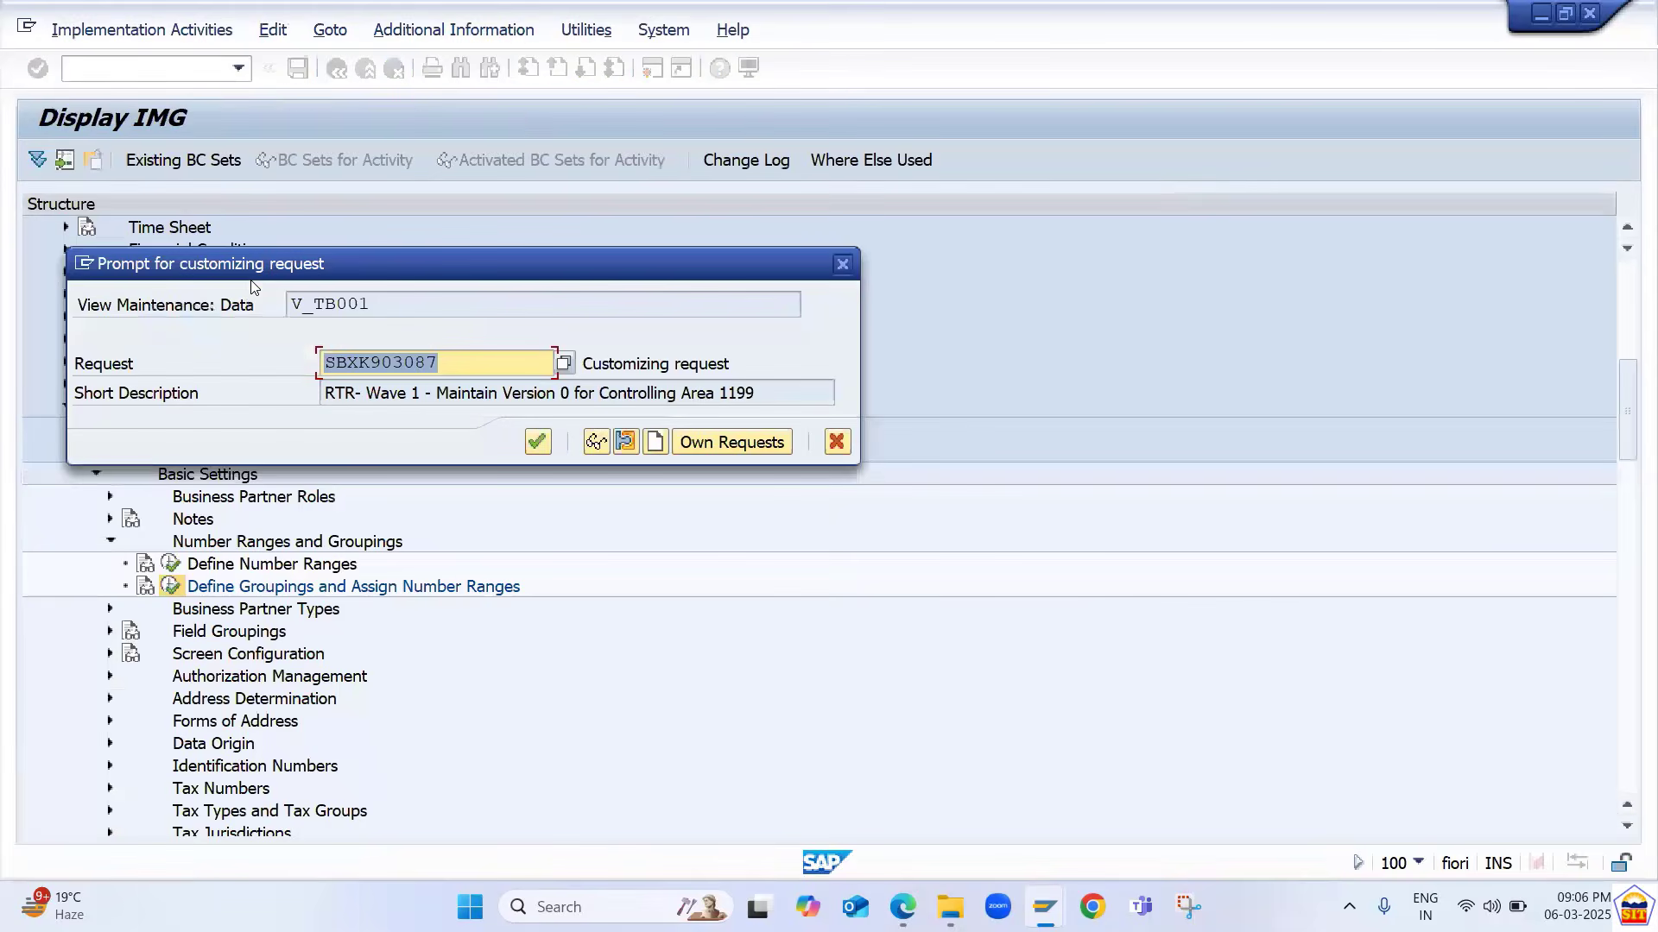
pyautogui.press('Return')
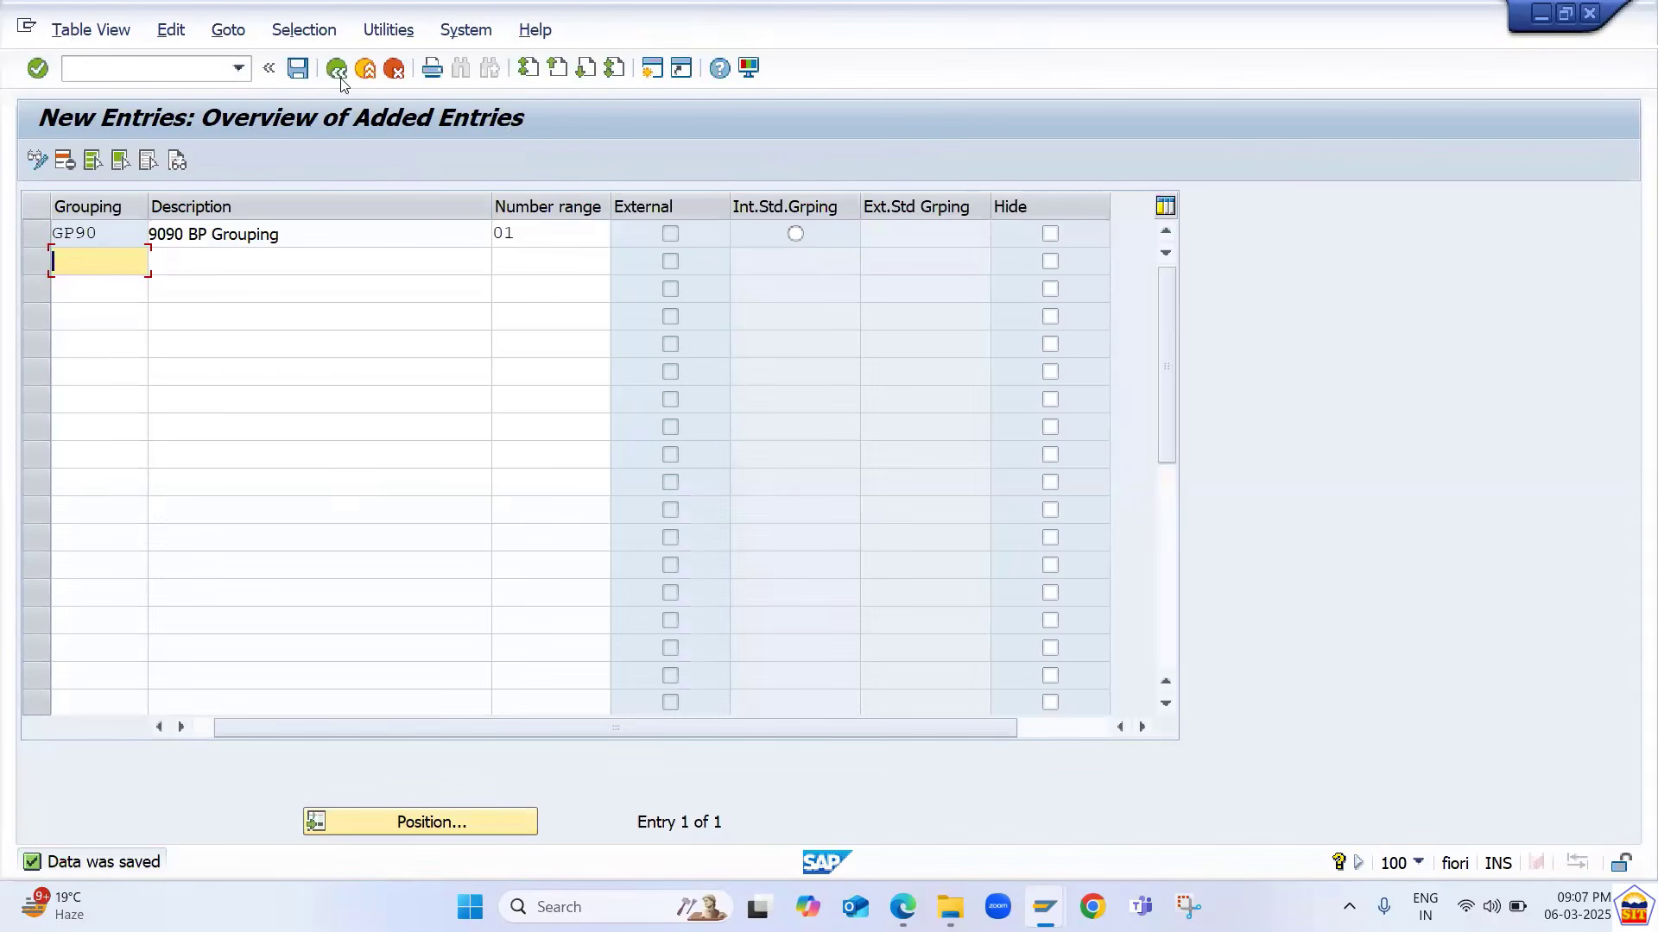
pyautogui.click(339, 73)
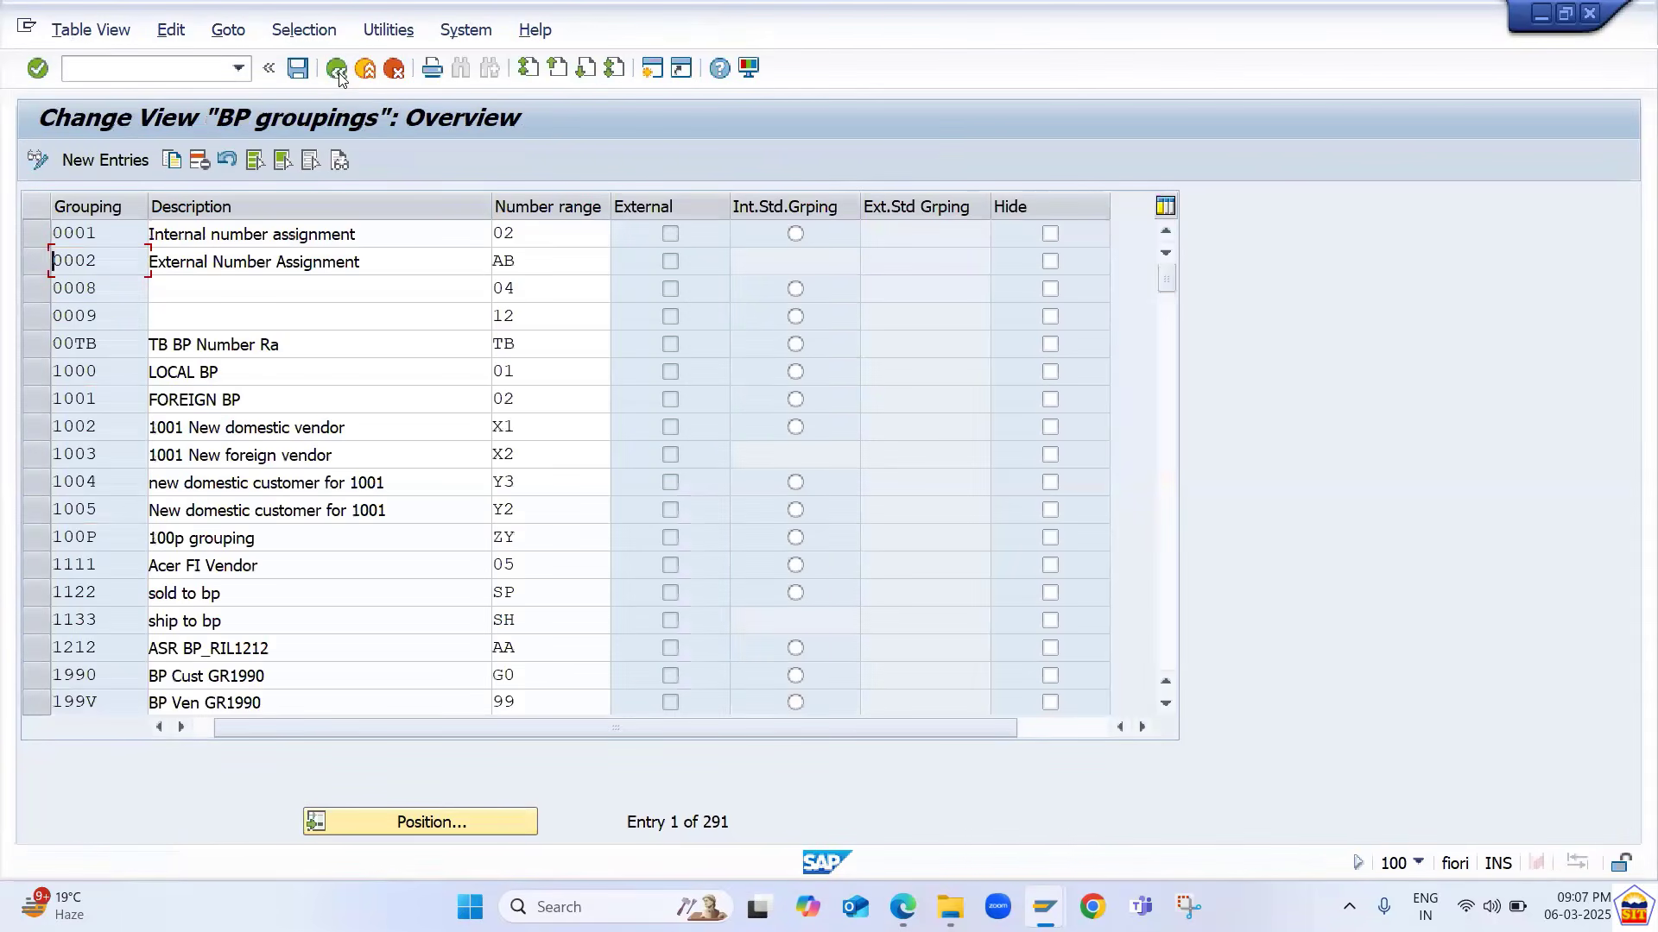
pyautogui.click(339, 73)
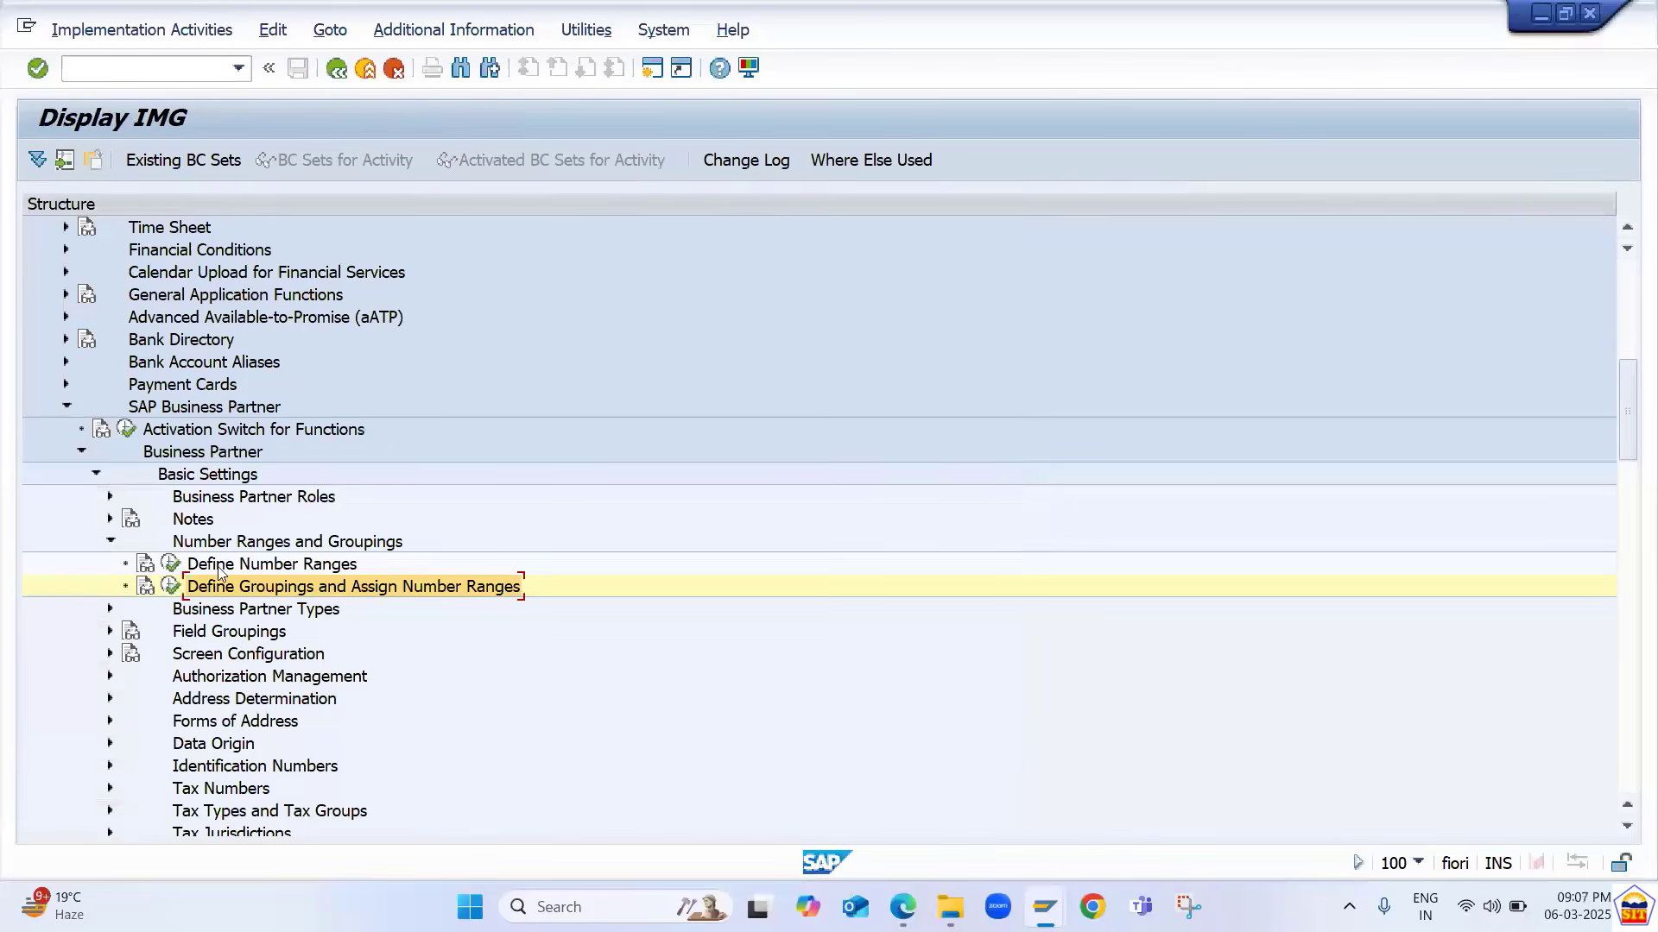
# - Switch to the PDF notes and read Step 4 on creating vendor account groups
pyautogui.hotkey('alt', 'Tab')
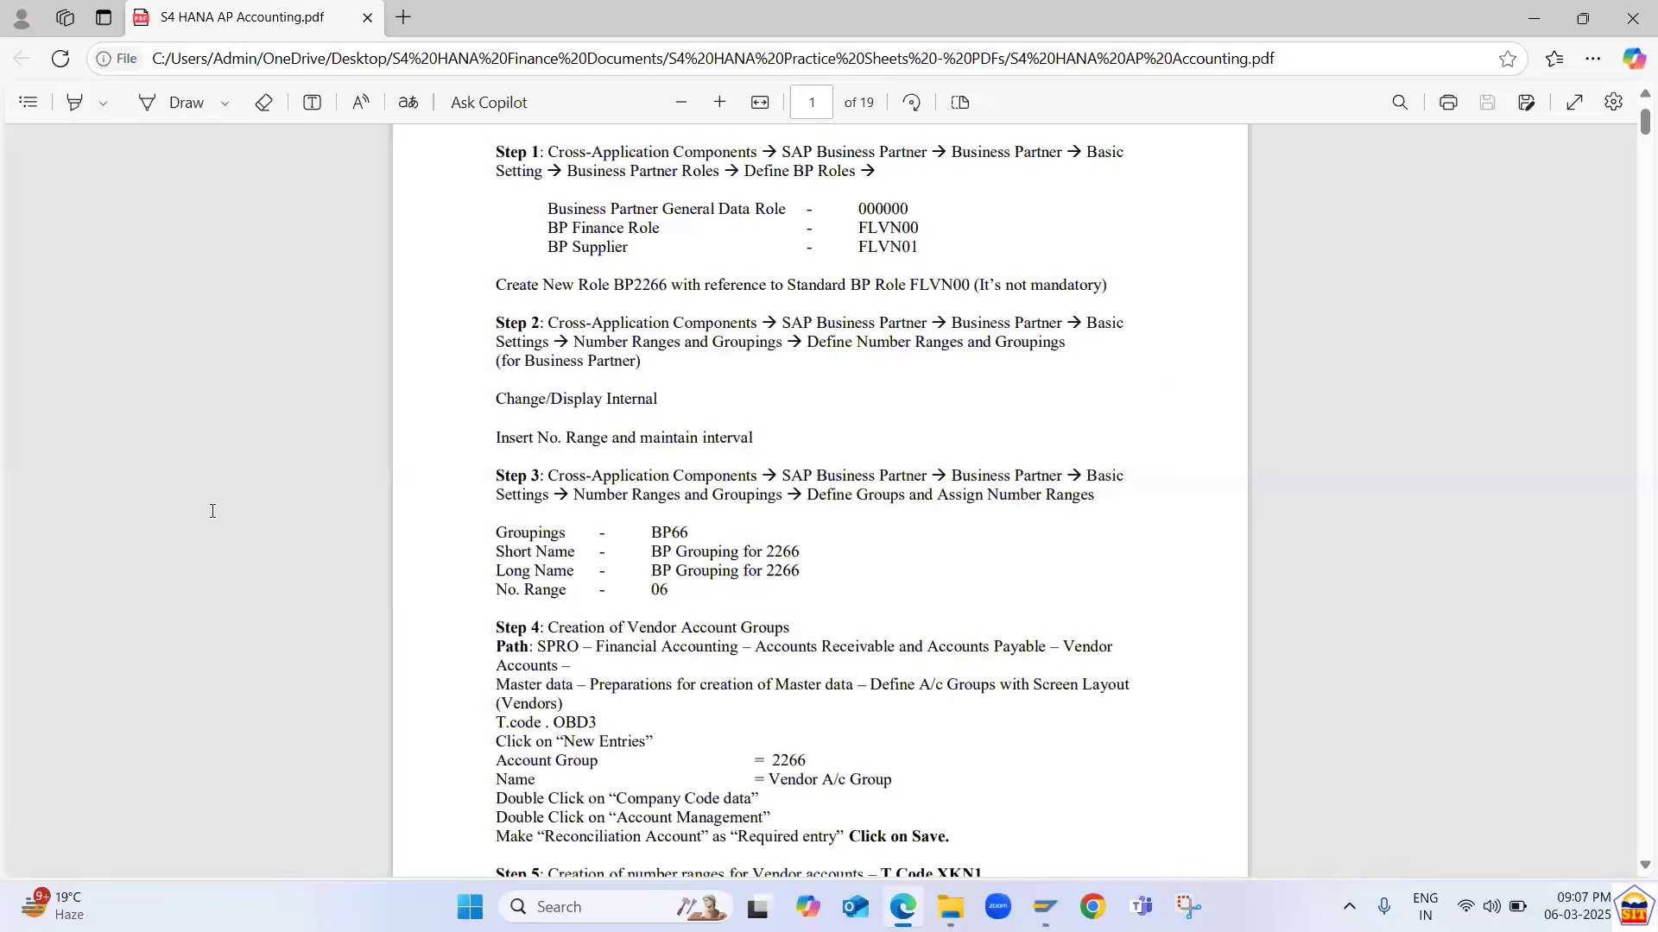
pyautogui.scroll(-3, 212, 511)
pyautogui.scroll(-2, 212, 511)
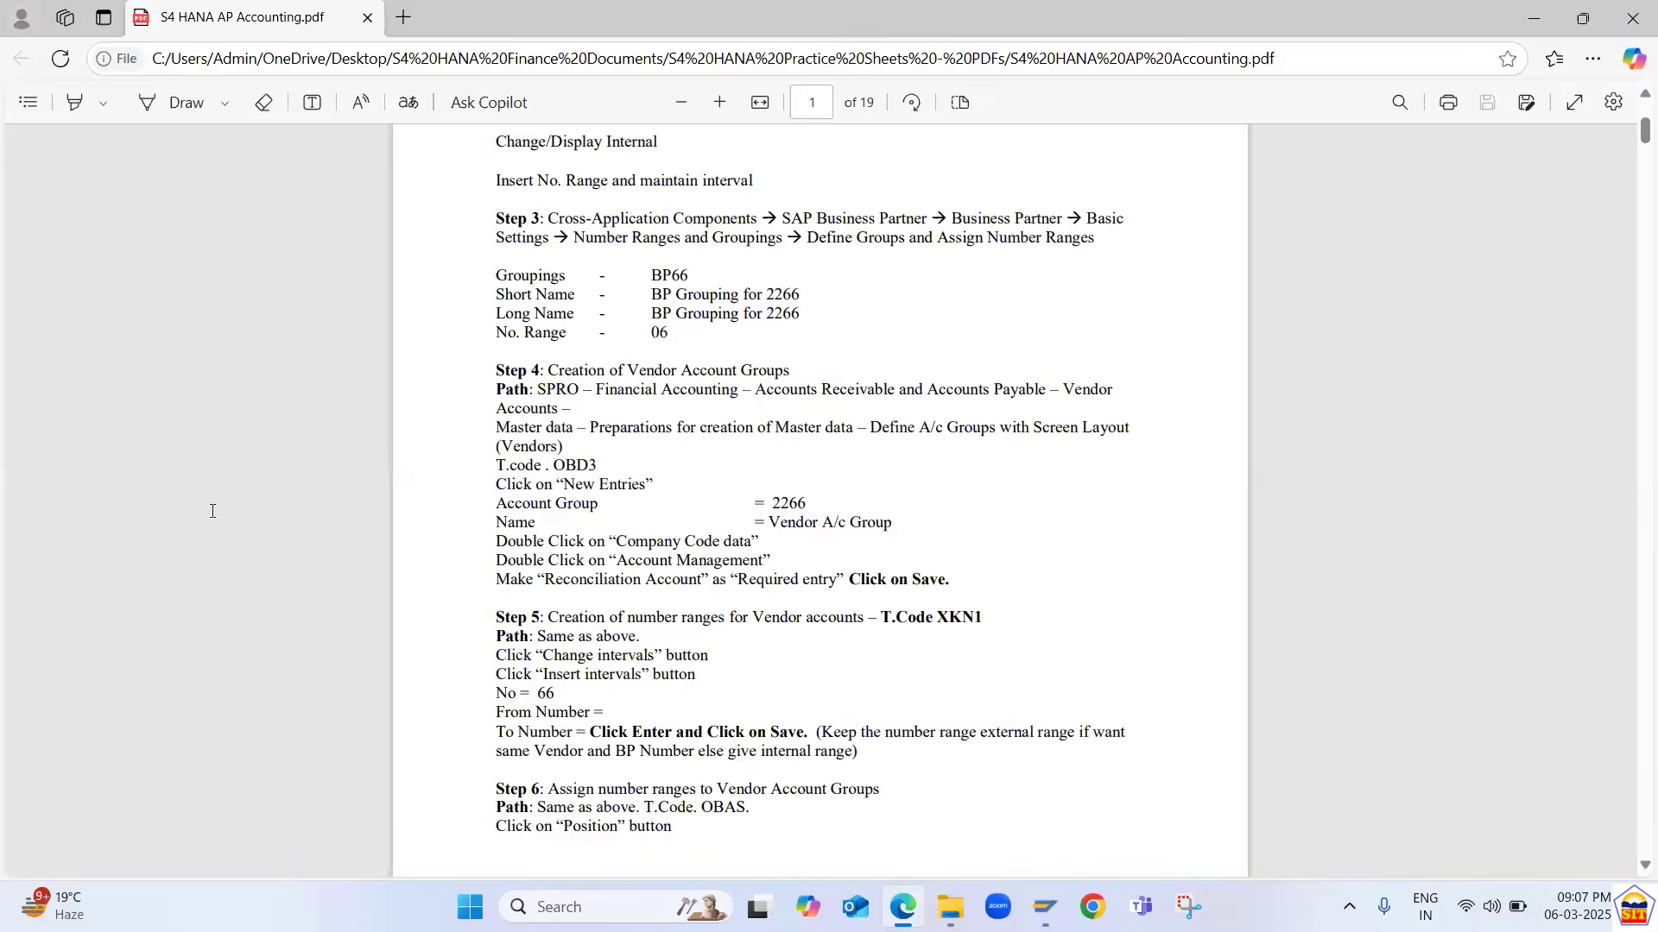
# - Switch back to SAP and run transaction OBD3 from the notes to open the vendor account groups
pyautogui.hotkey('alt', 'Tab')
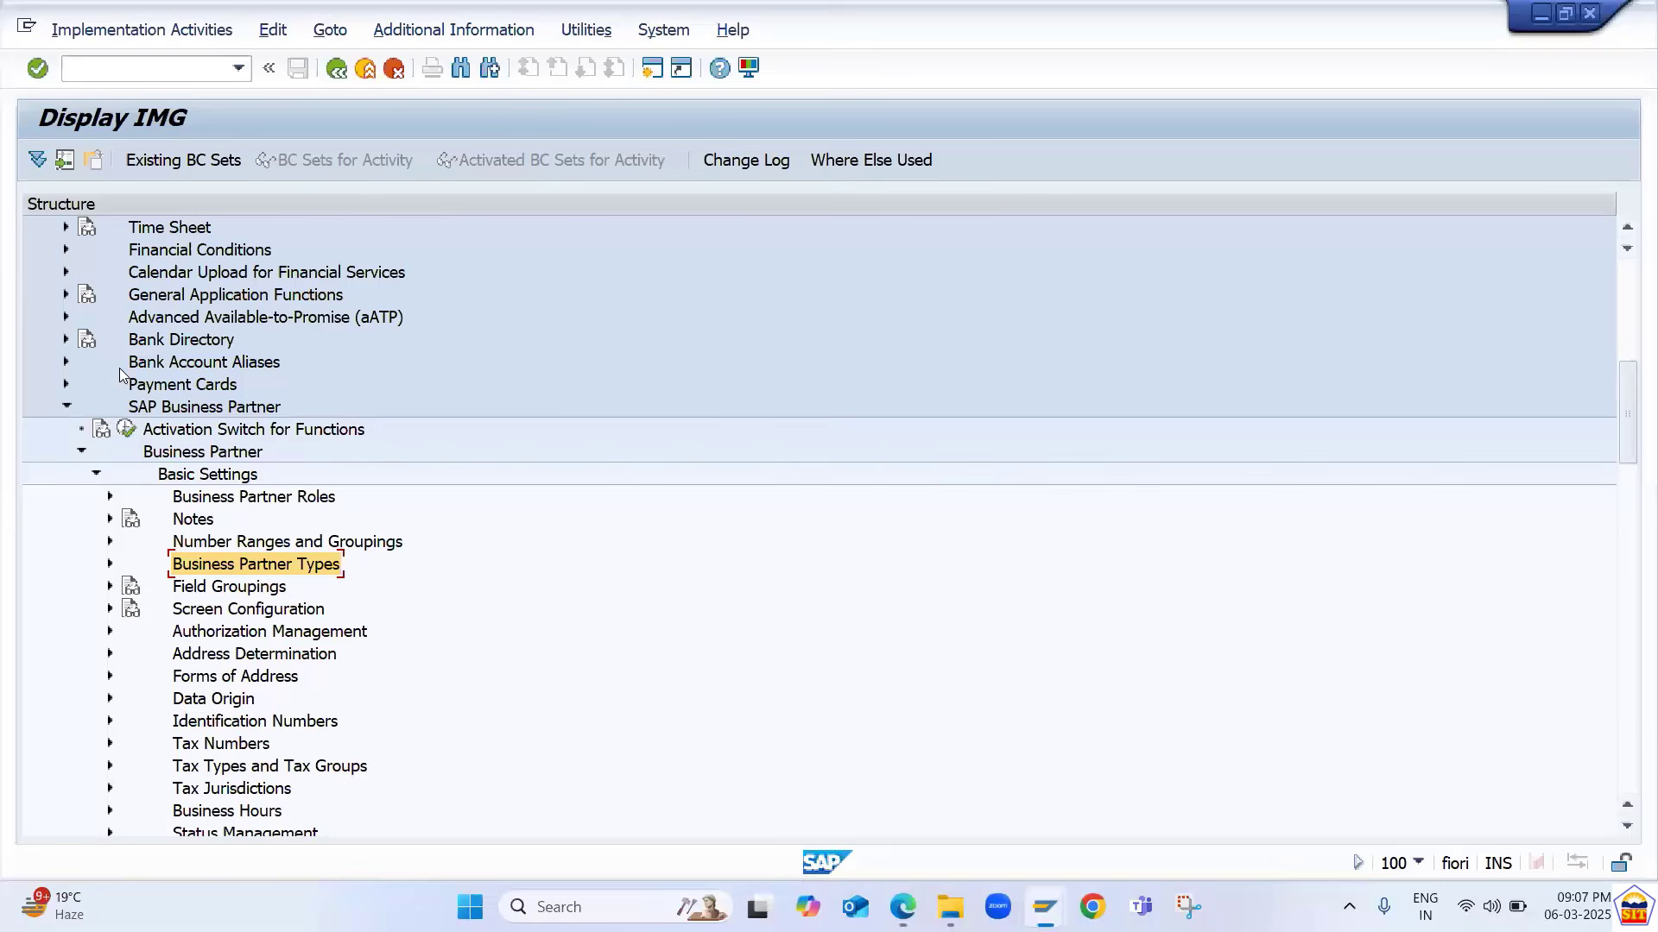
pyautogui.click(130, 73)
pyautogui.write('/nob')
pyautogui.hotkey('alt', 'Tab')
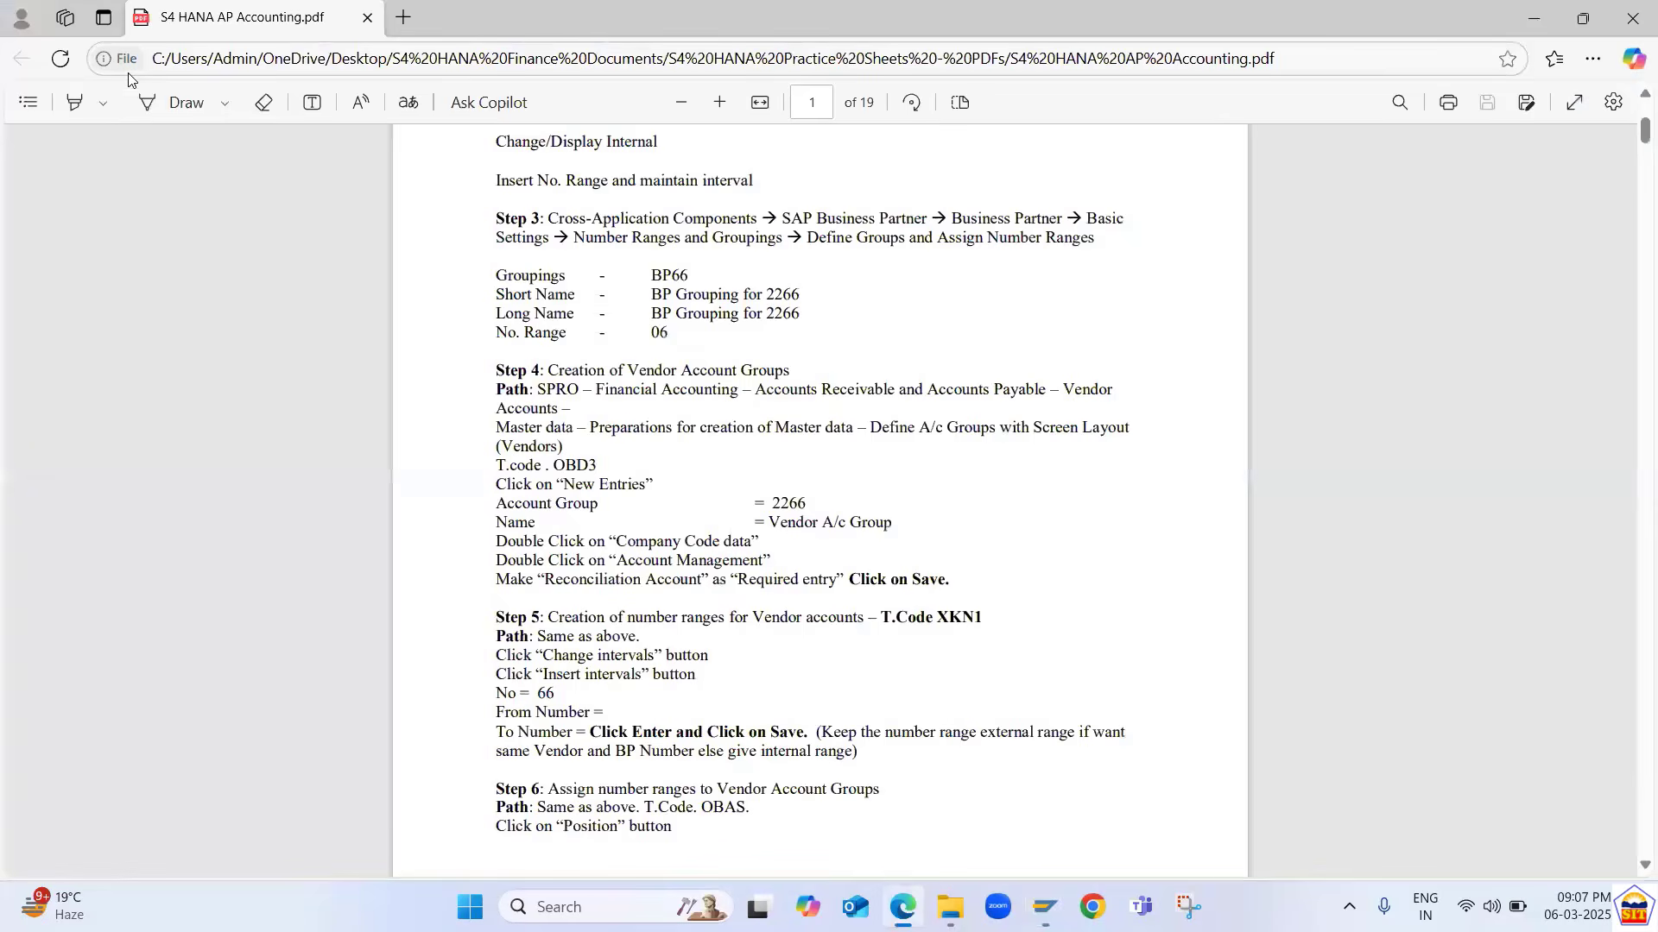
pyautogui.hotkey('alt', 'Tab')
pyautogui.write('d')
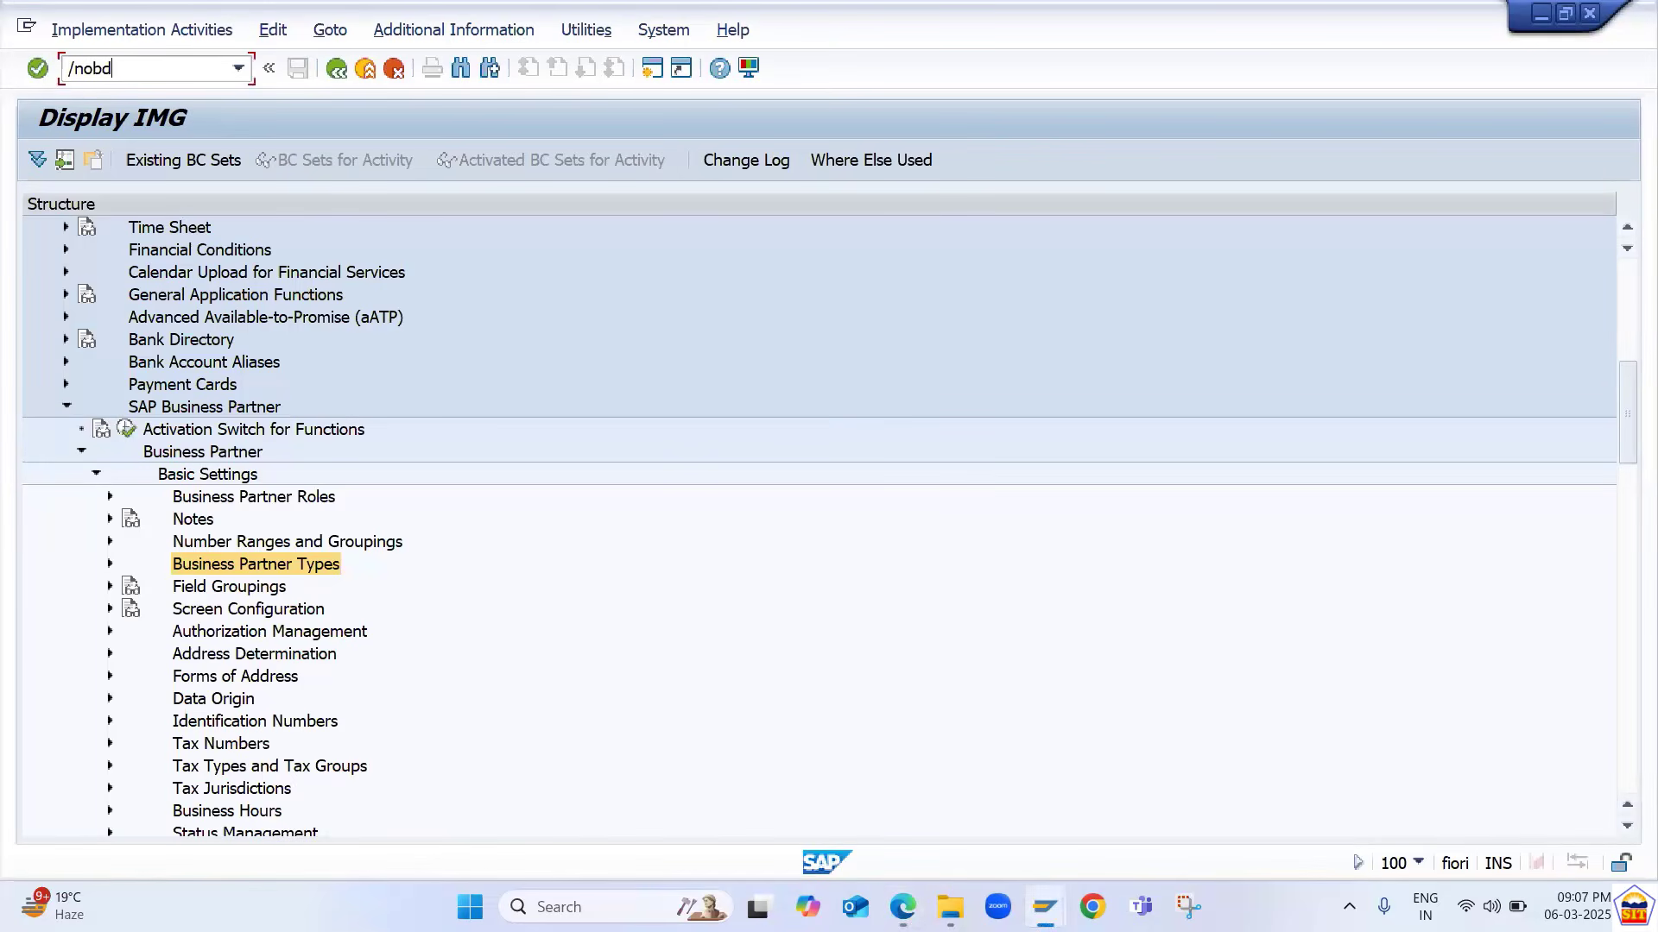
pyautogui.write('2')
pyautogui.press('Return')
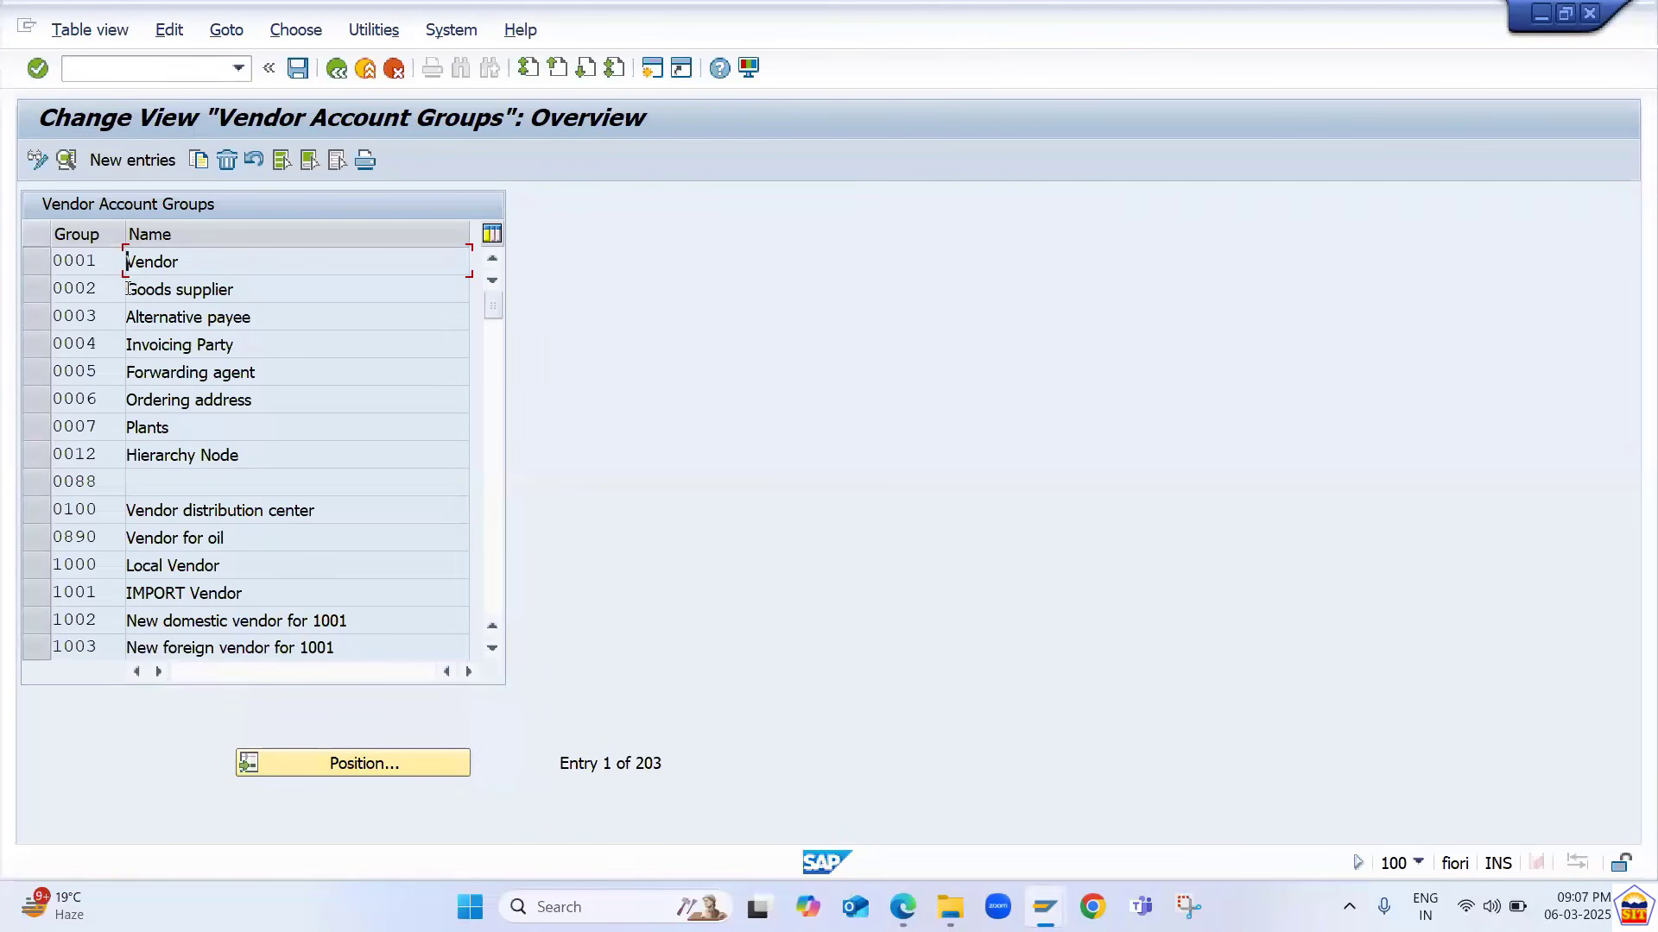
# - Start a new vendor account group entry with account group VN90
pyautogui.click(107, 261)
pyautogui.click(110, 291)
pyautogui.click(121, 162)
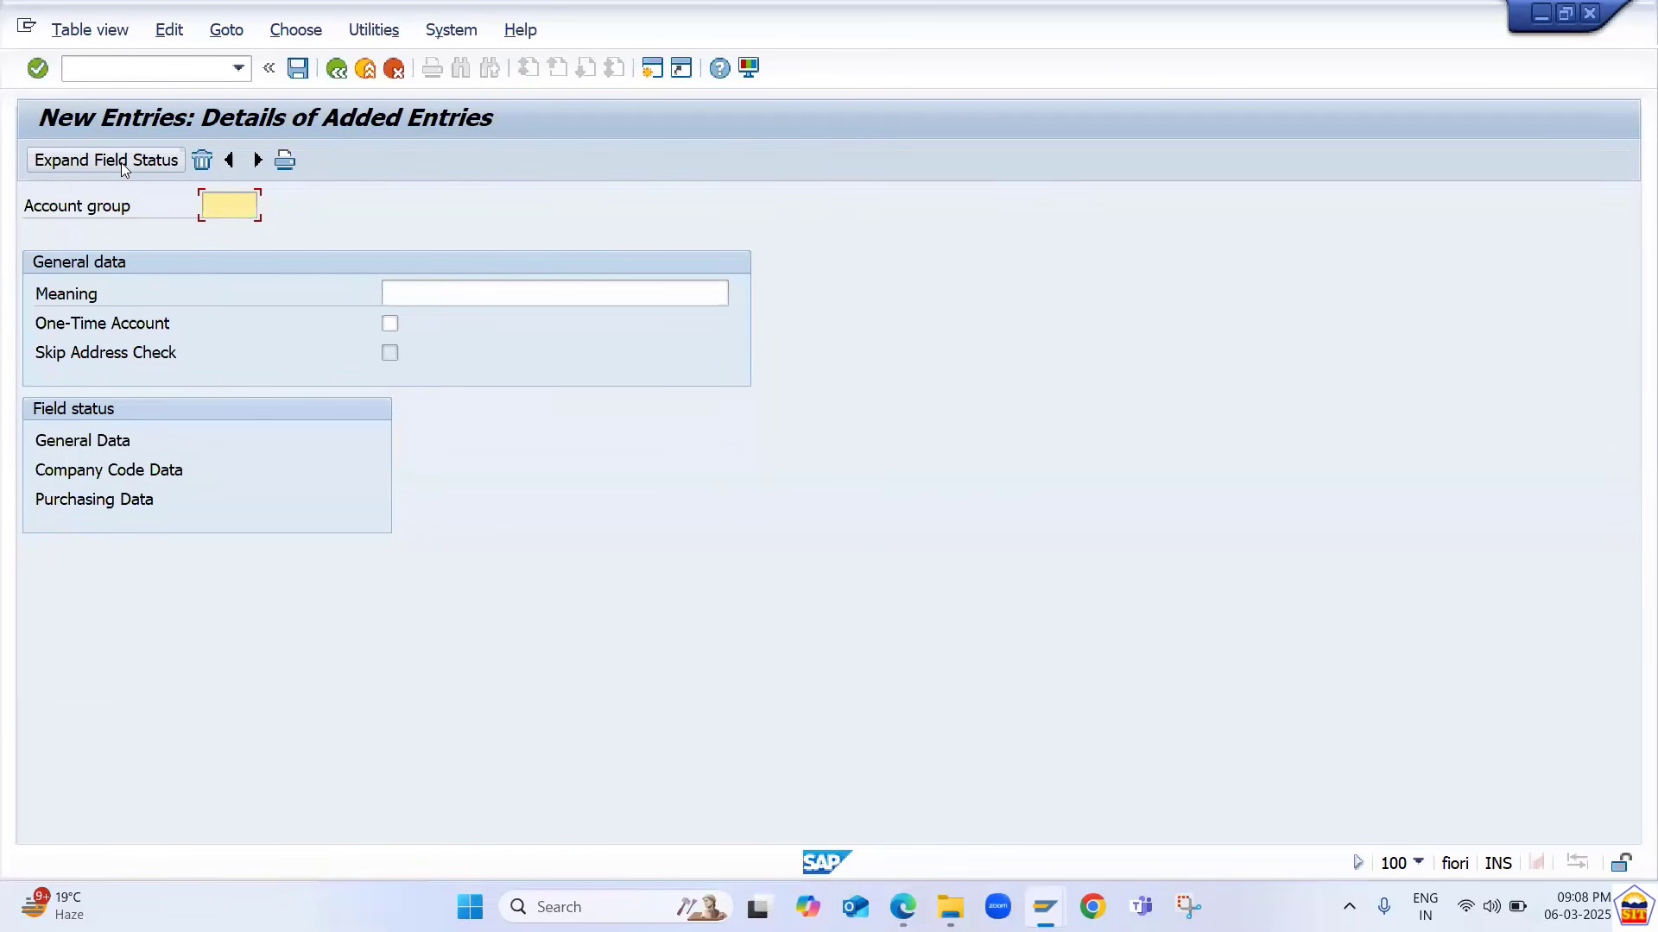
pyautogui.write('VN90')
pyautogui.press('Tab')
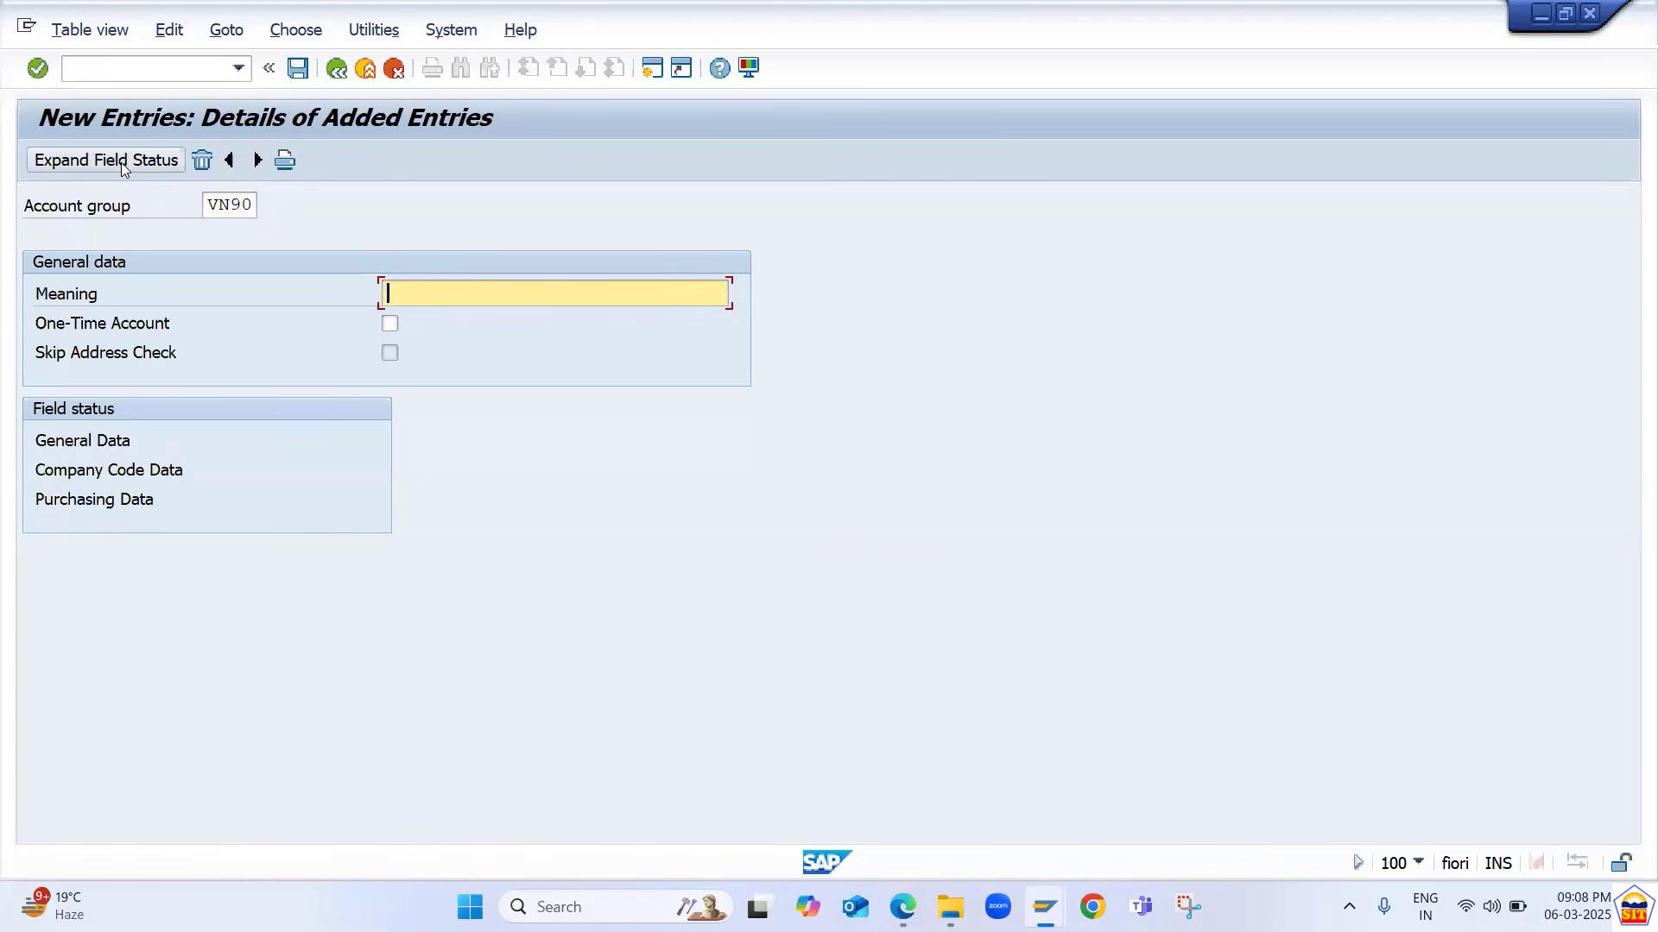
# - Enter Vendor A/c Group 9090 as the meaning of account group VN90, adapting the suggested 1155 text
pyautogui.press('Down')
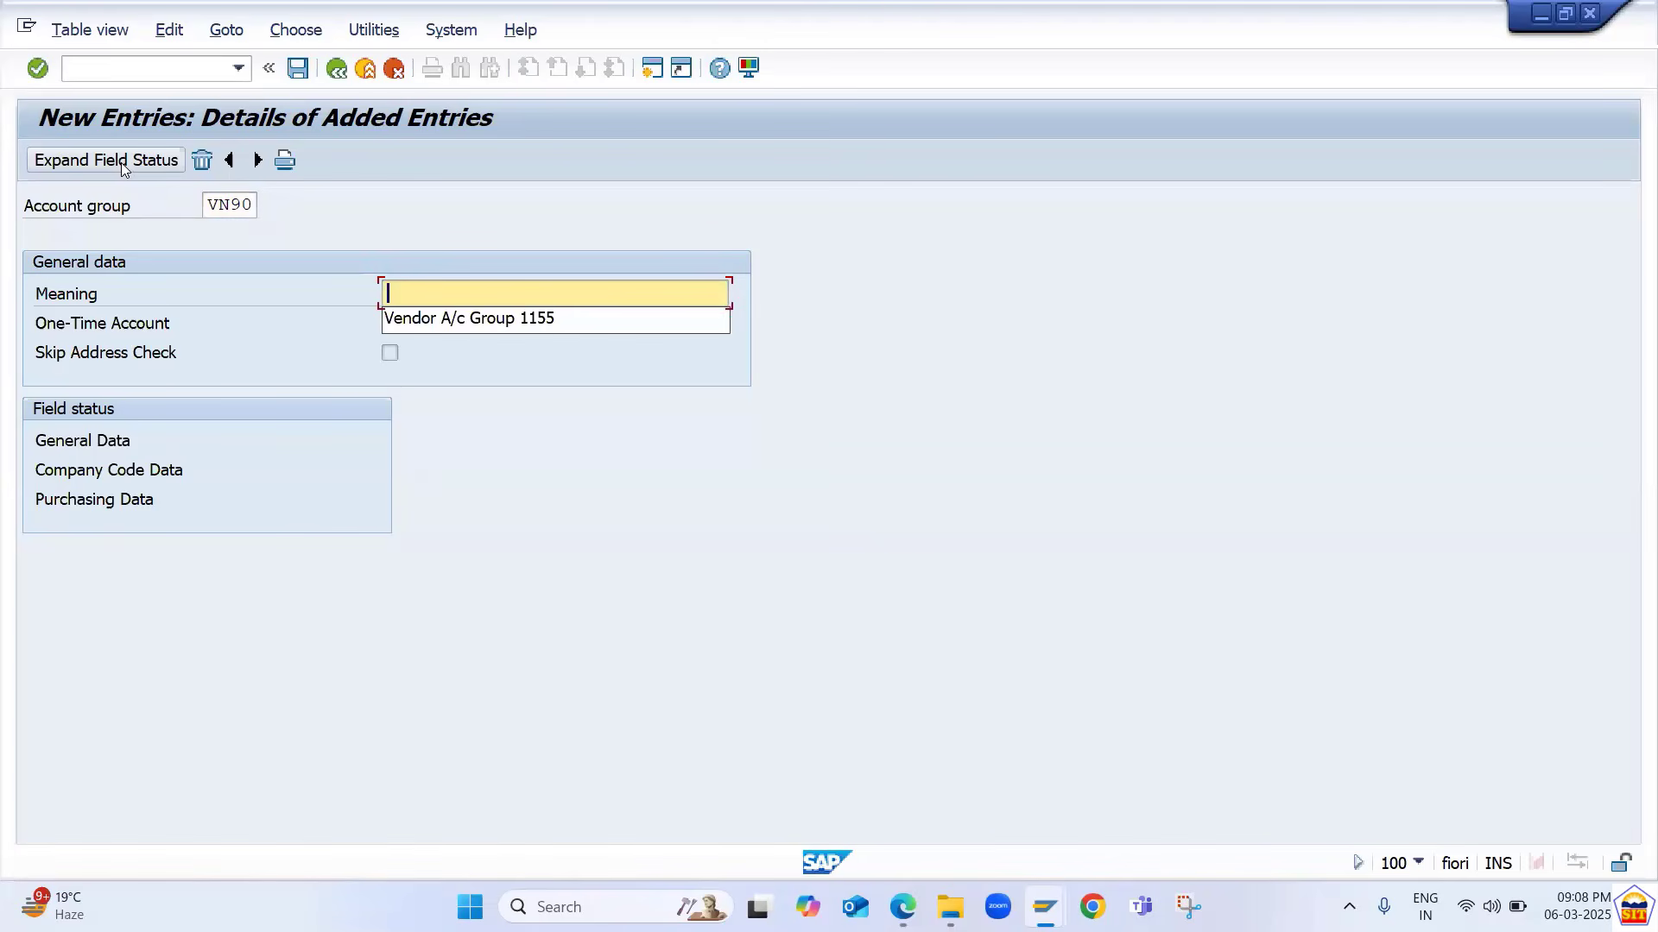
pyautogui.press('Down')
pyautogui.press('Return')
pyautogui.press('Tab')
pyautogui.hotkey('shift', 'Tab')
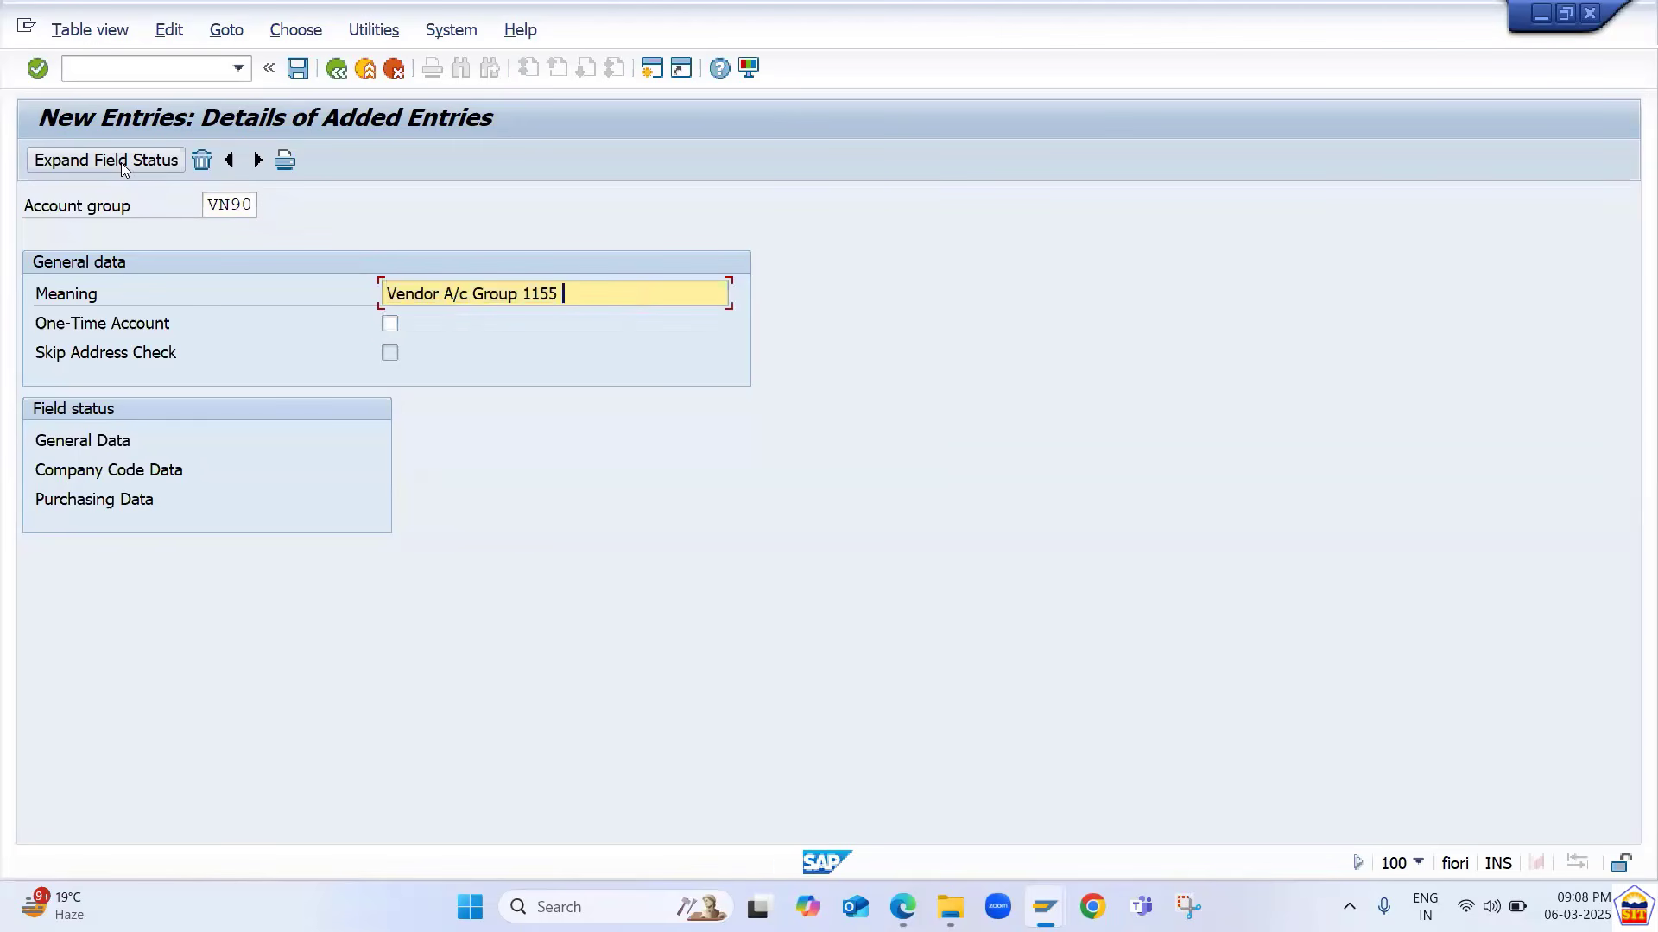
pyautogui.press('BackSpace')
pyautogui.press('BackSpace')
pyautogui.press('BackSpace')
pyautogui.press('BackSpace')
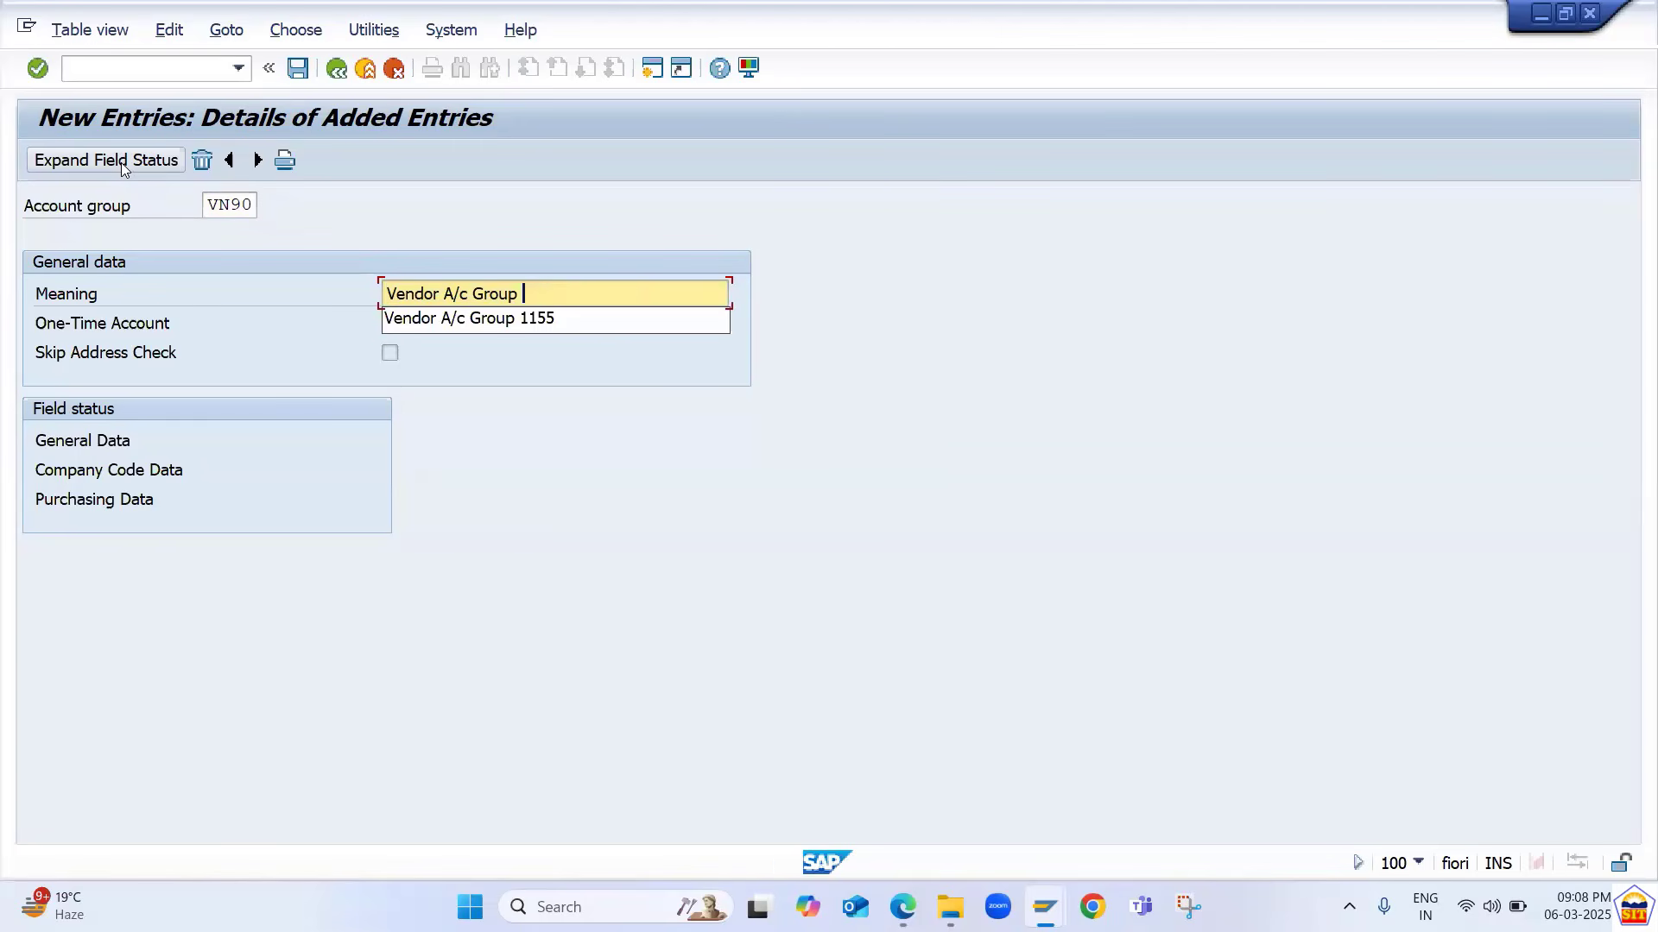
pyautogui.write('9090')
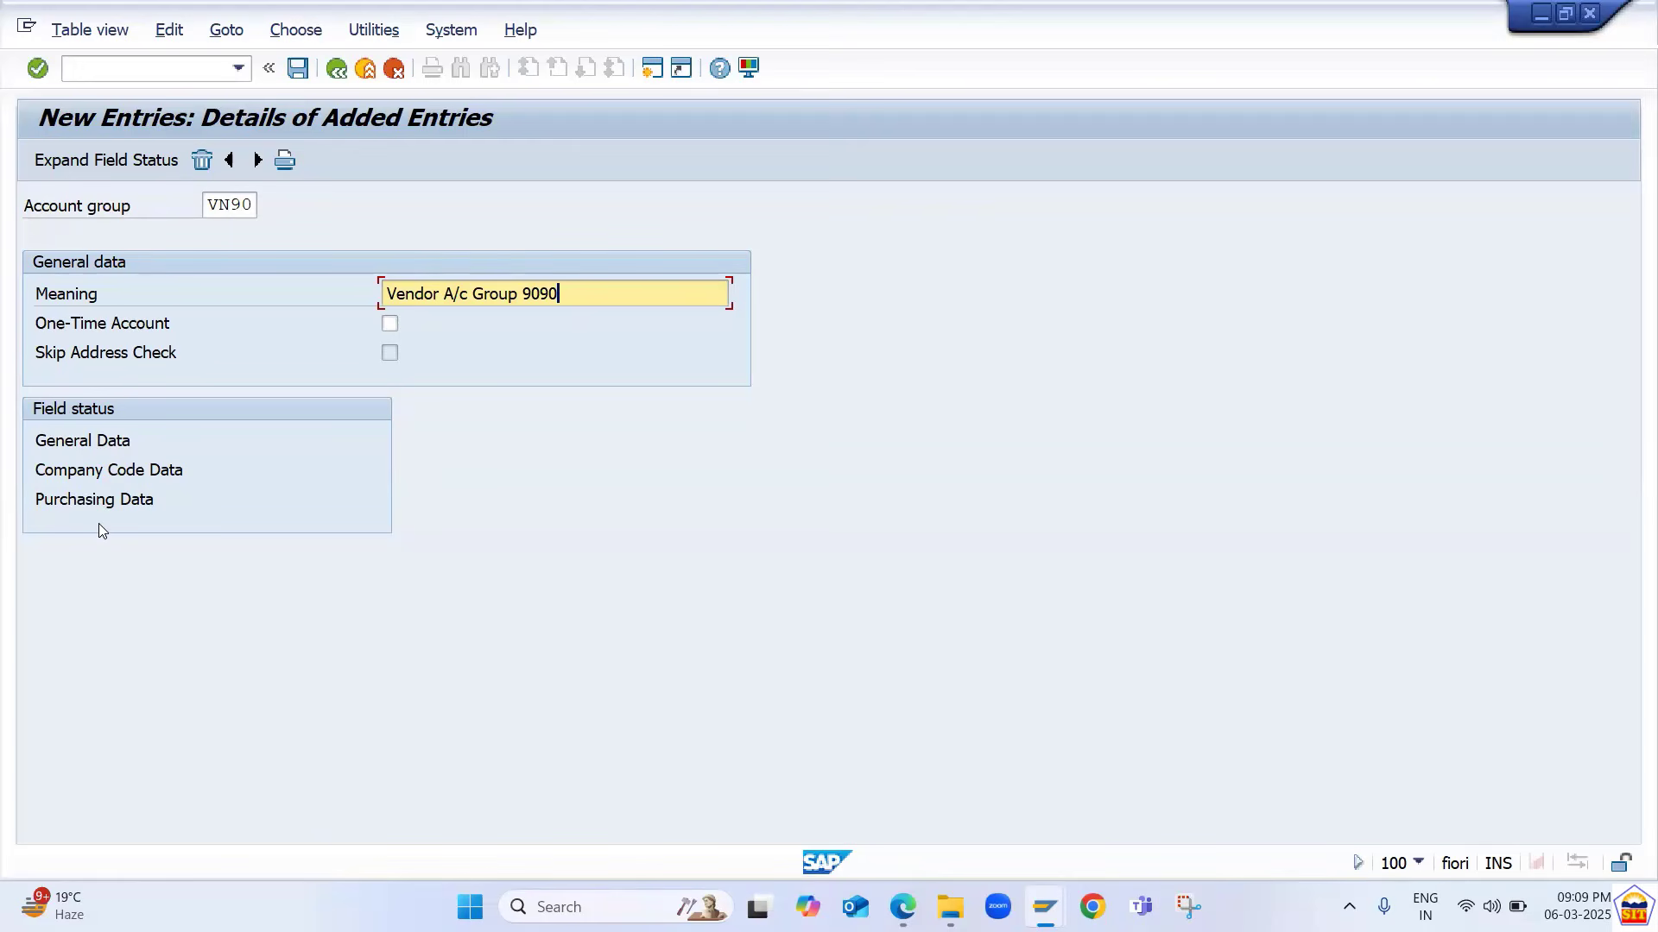
# - Open the general data field status of account group VN90 and review all three pages of the Address group
pyautogui.doubleClick(80, 441)
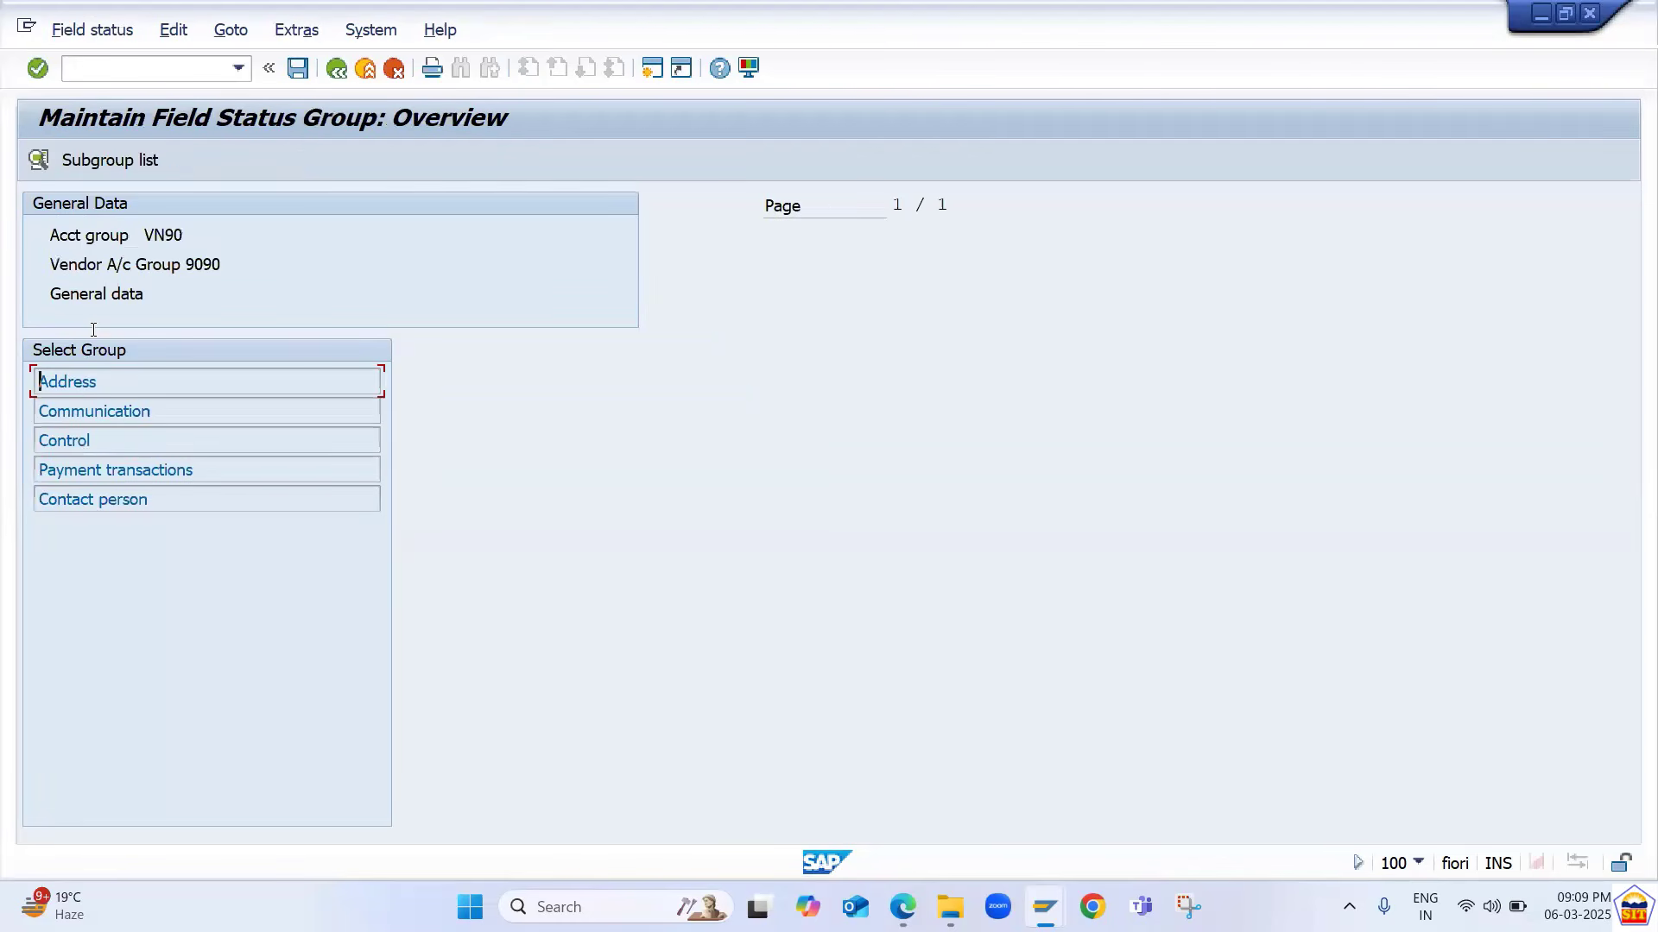
pyautogui.doubleClick(119, 381)
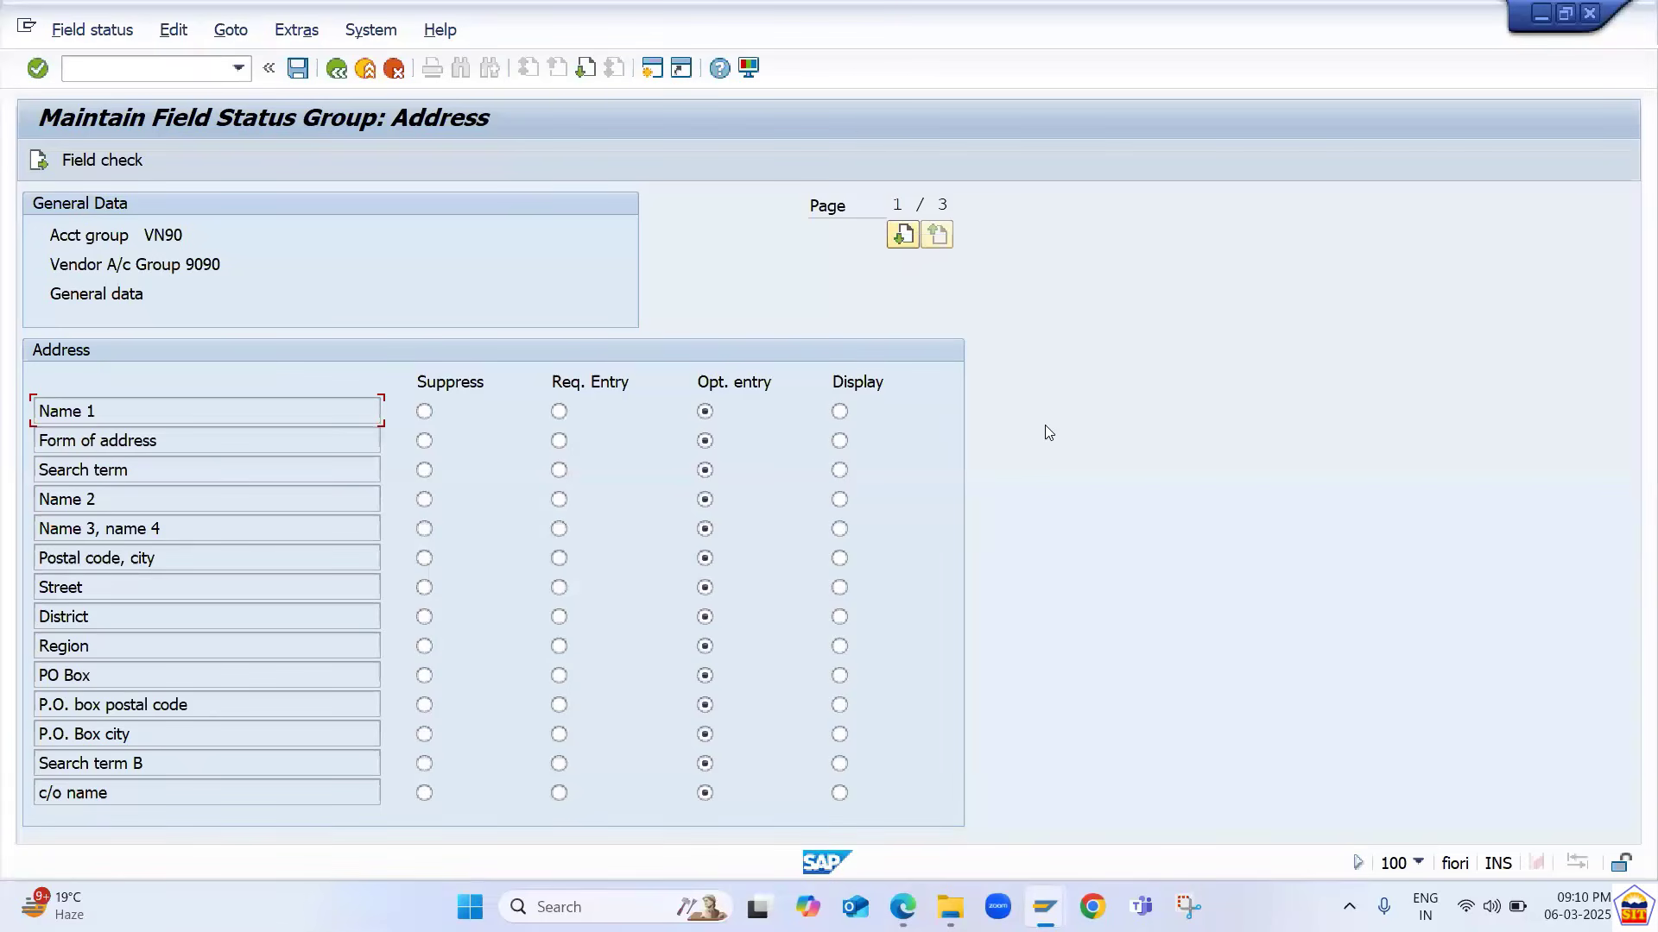
pyautogui.press('pagedown')
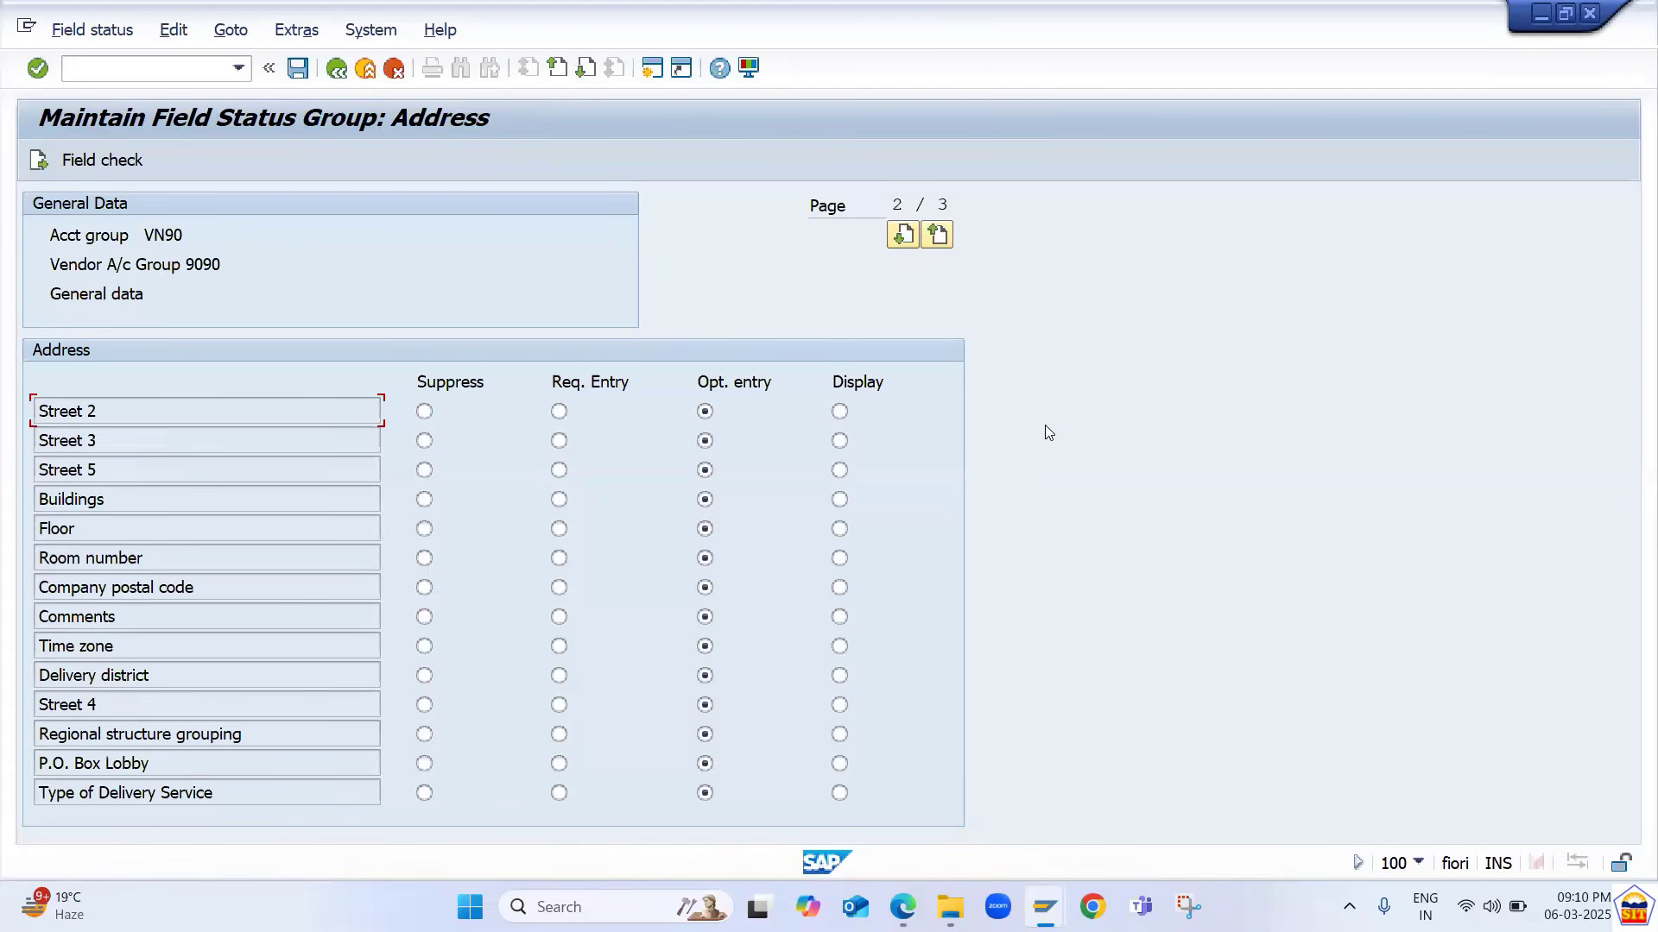
pyautogui.press('pagedown')
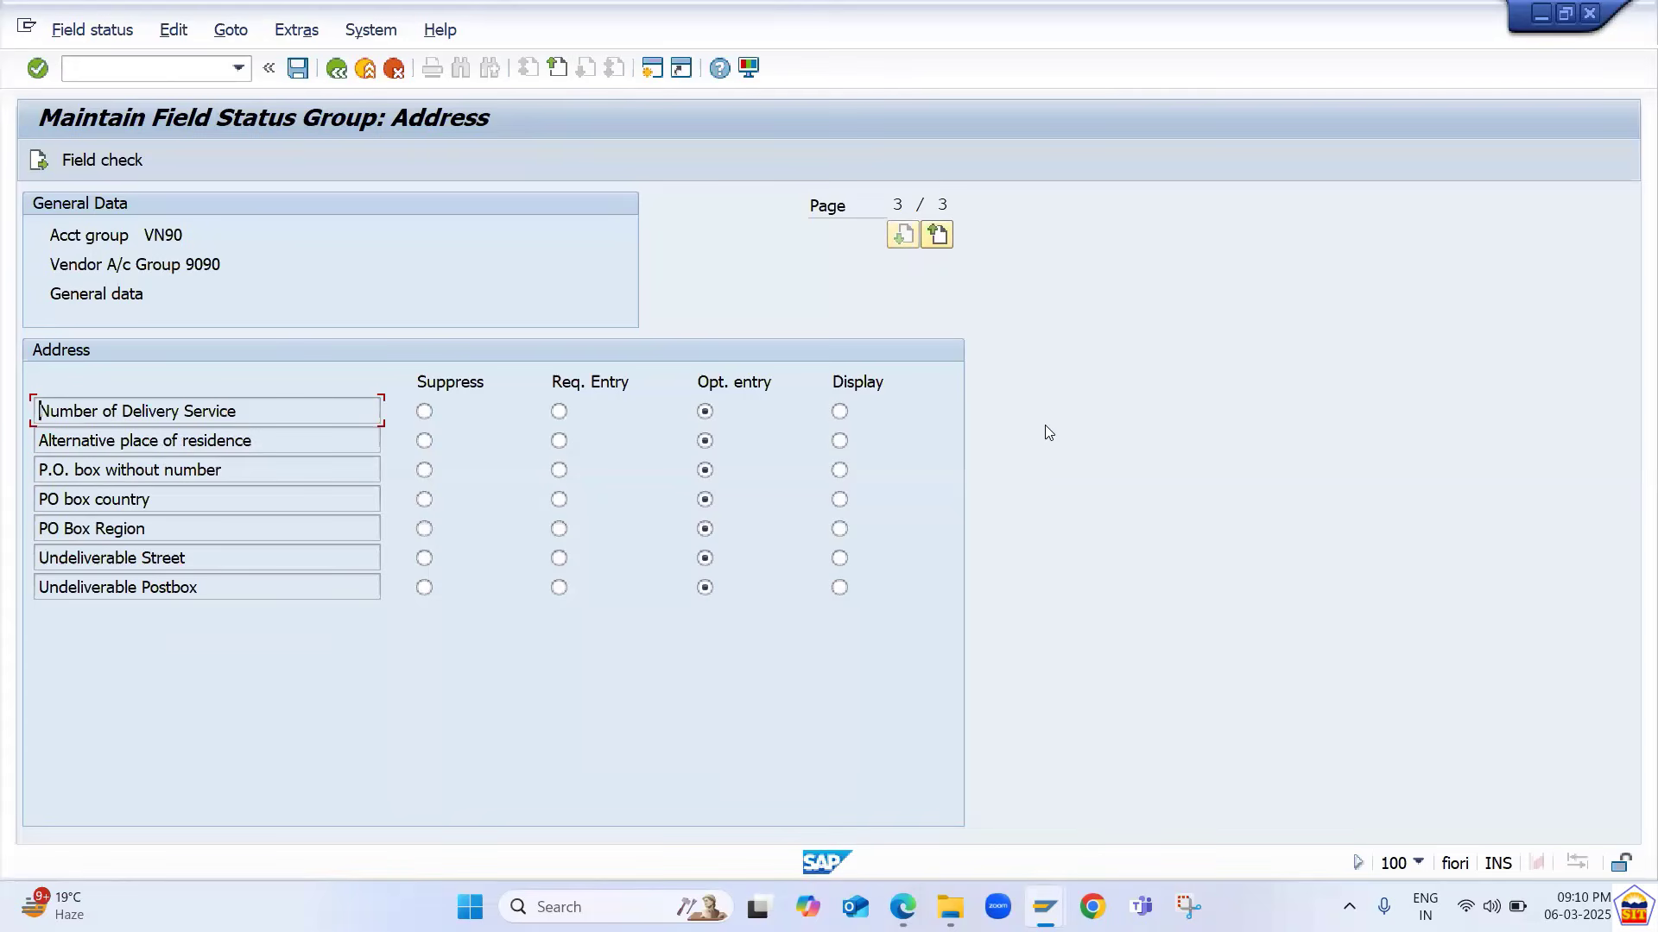
pyautogui.press('pageup')
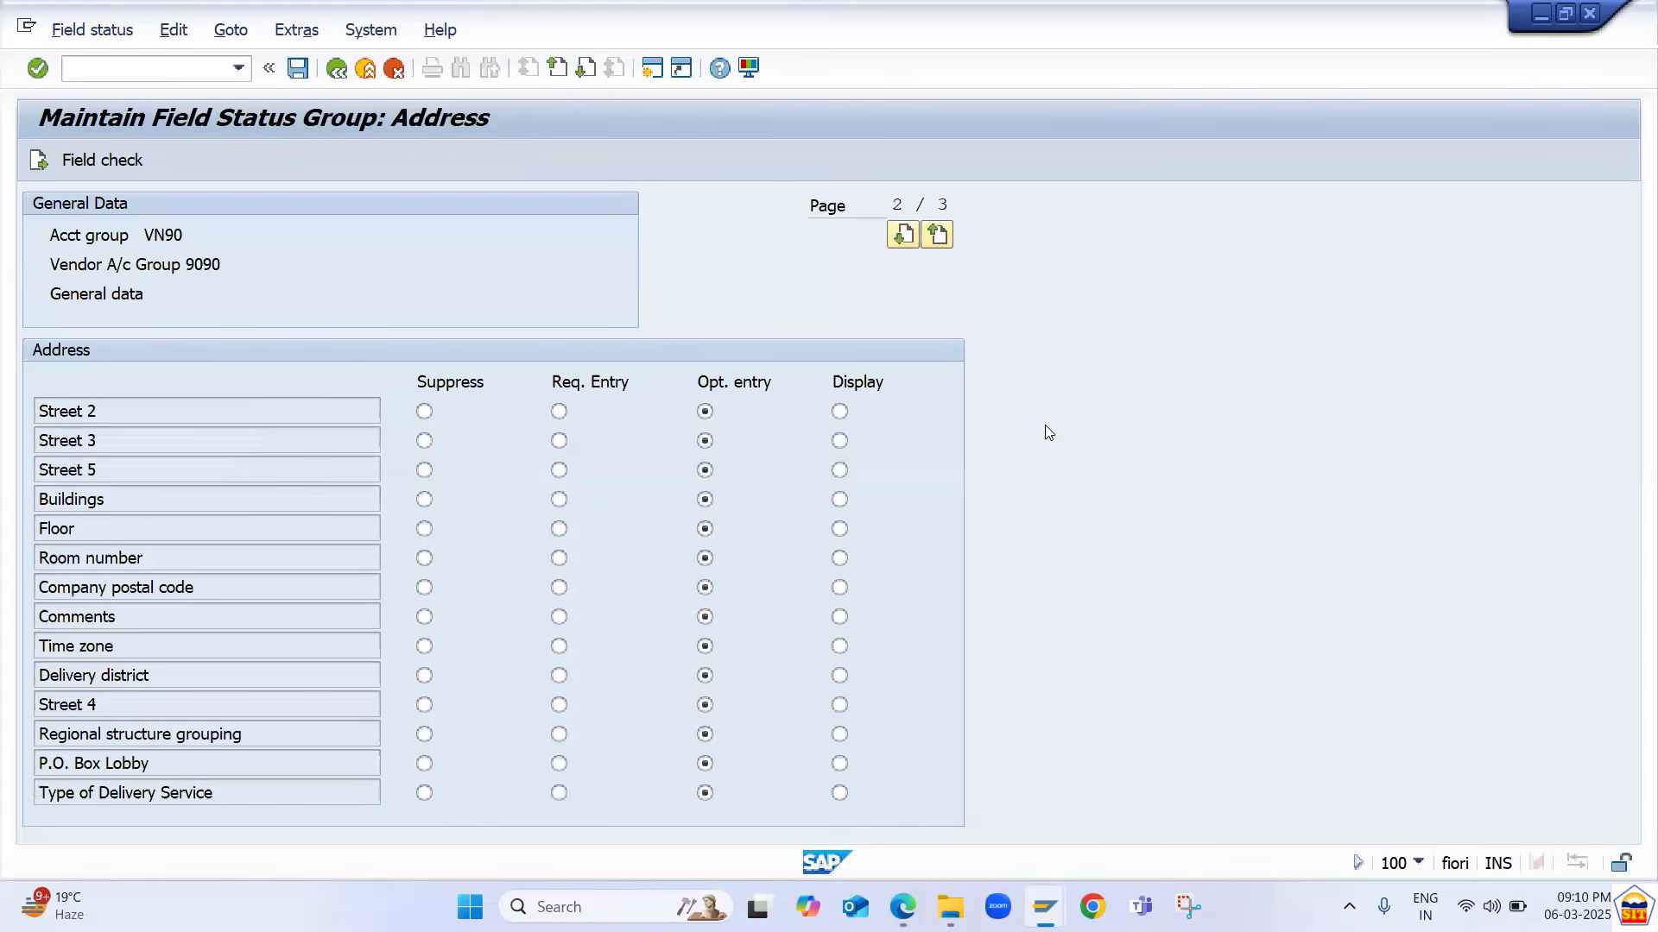
pyautogui.press('pageup')
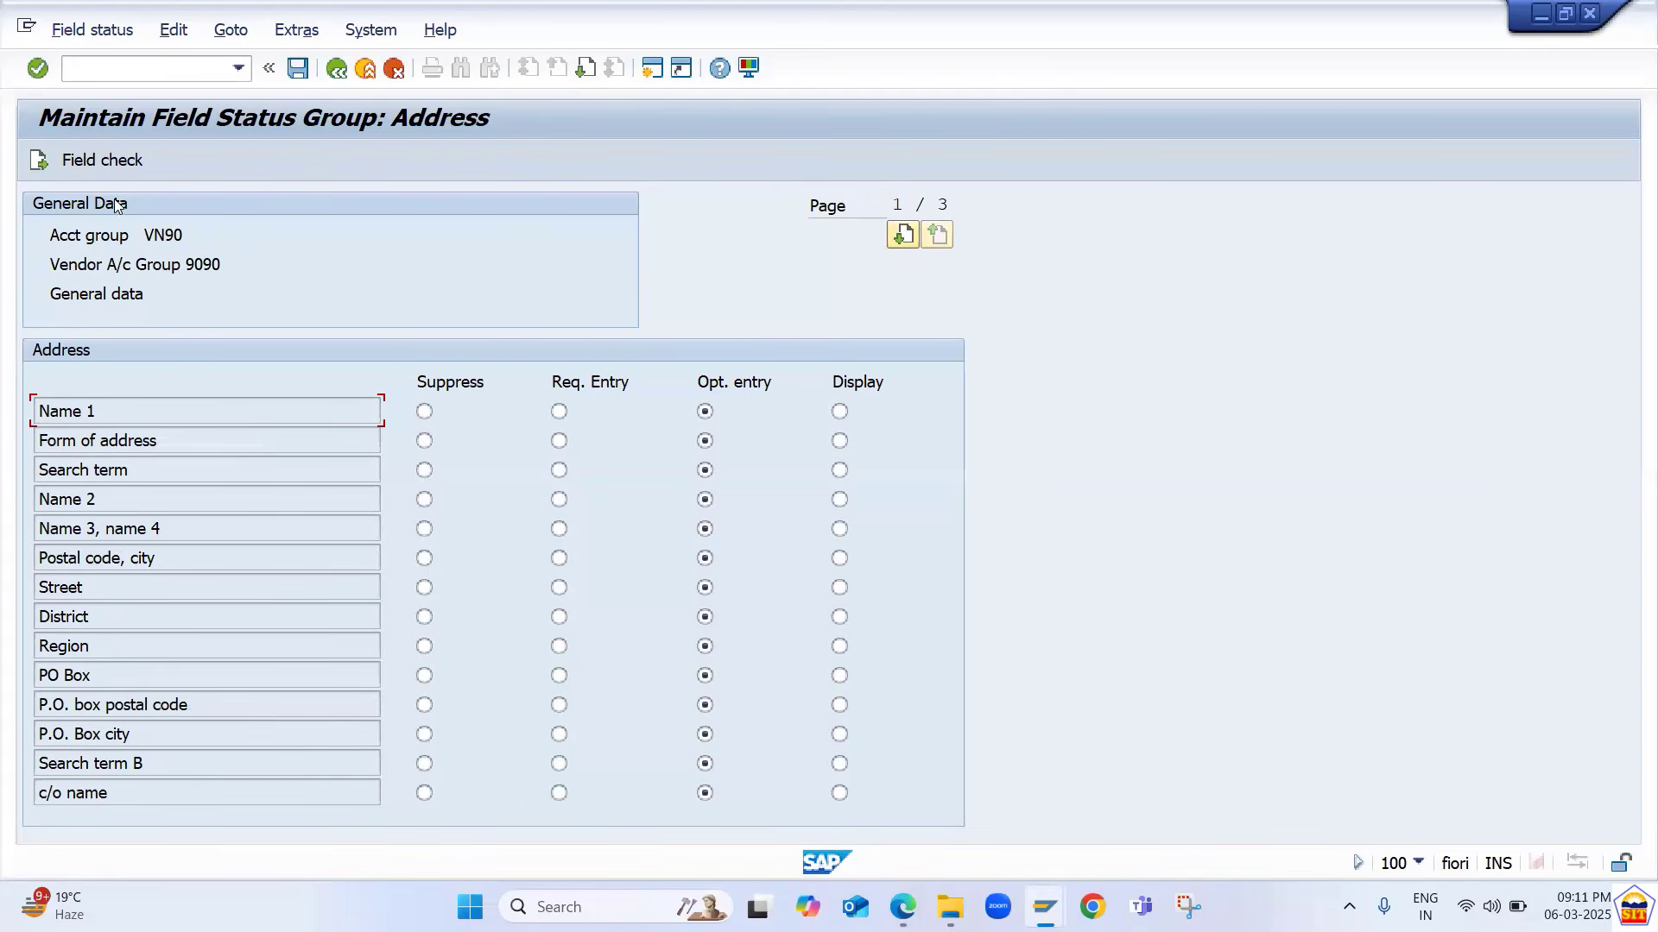
# - Review the Control, Payment transactions and Contact person field status groups, and return to the VN90 entry details
pyautogui.click(39, 162)
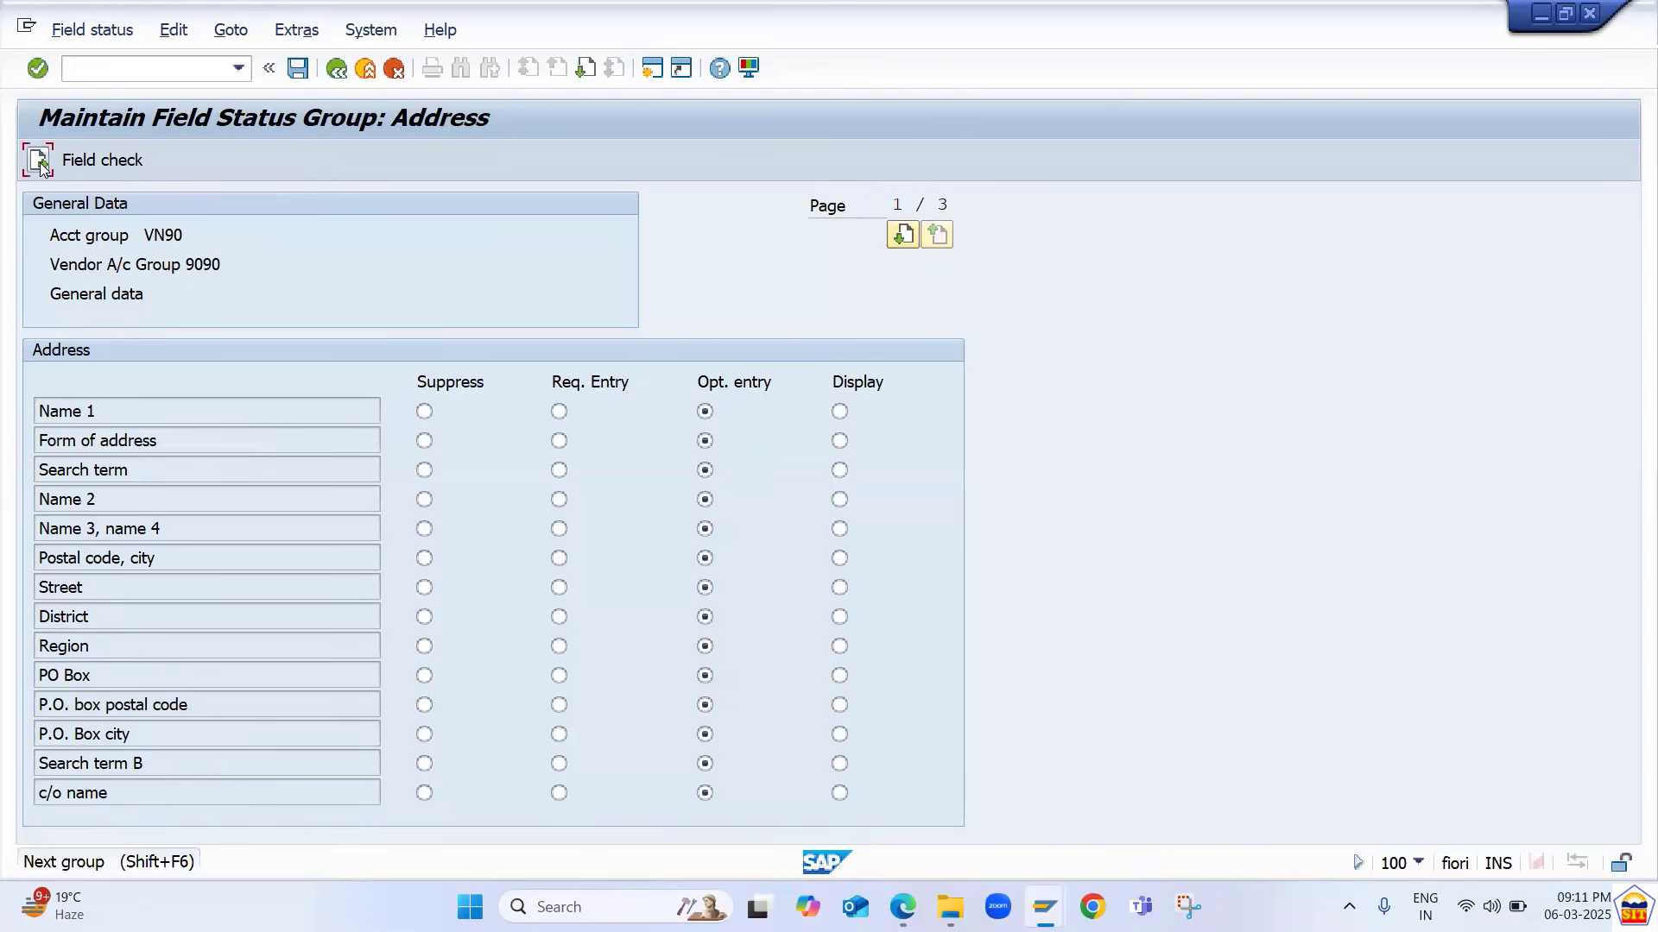
pyautogui.click(40, 162)
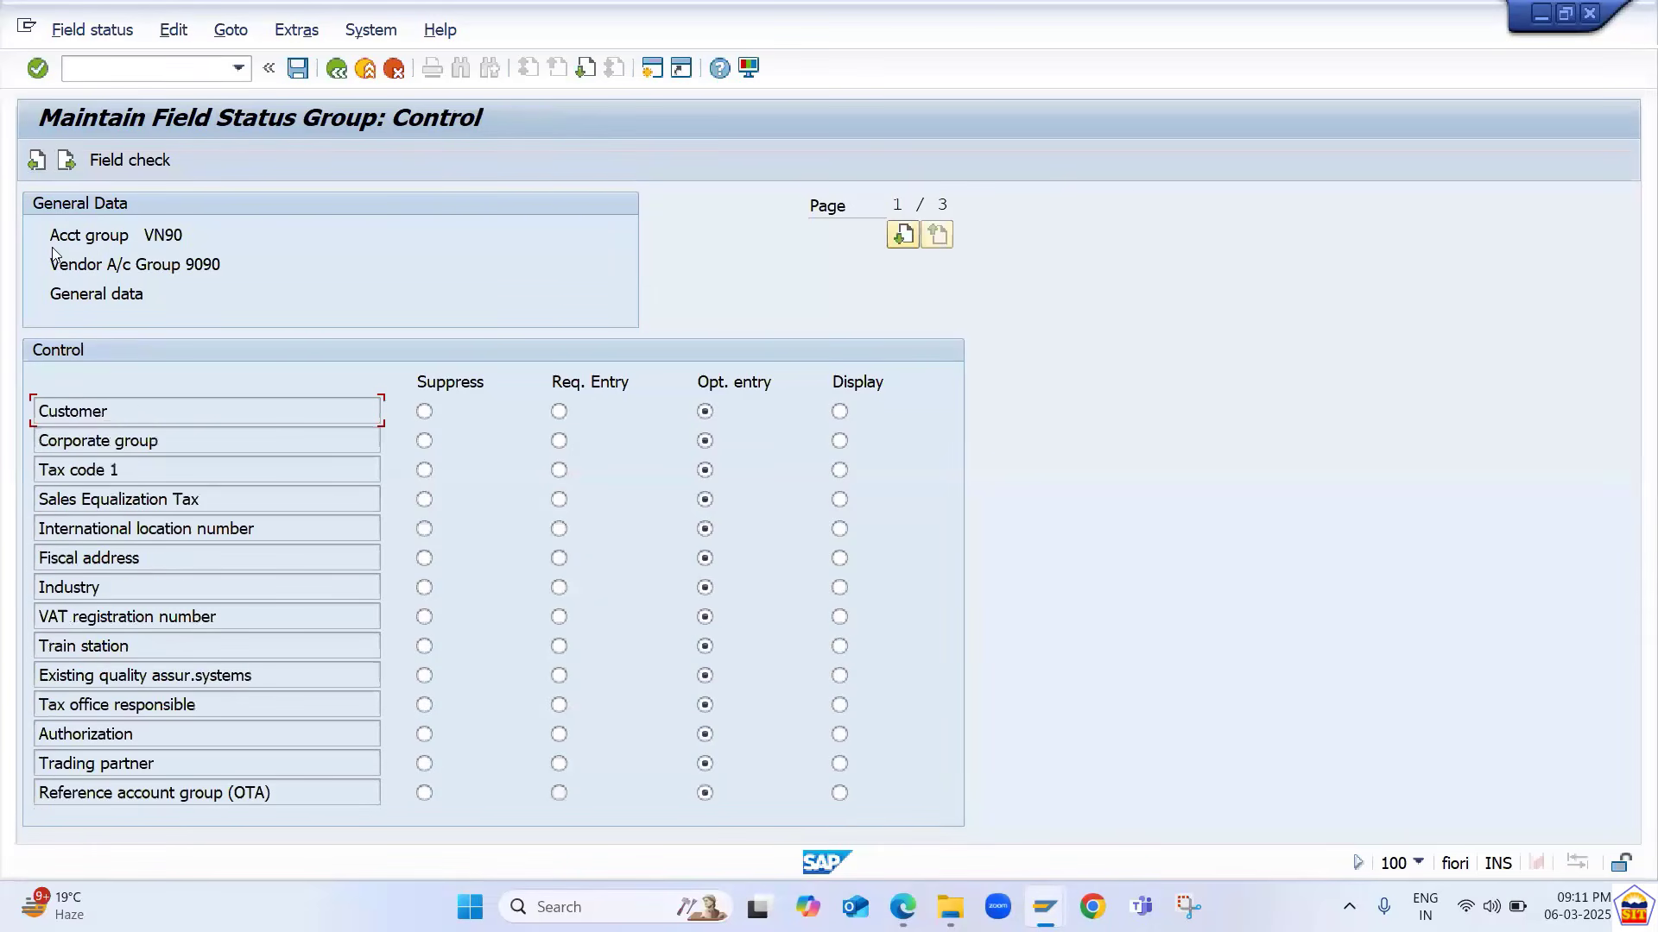
pyautogui.click(61, 160)
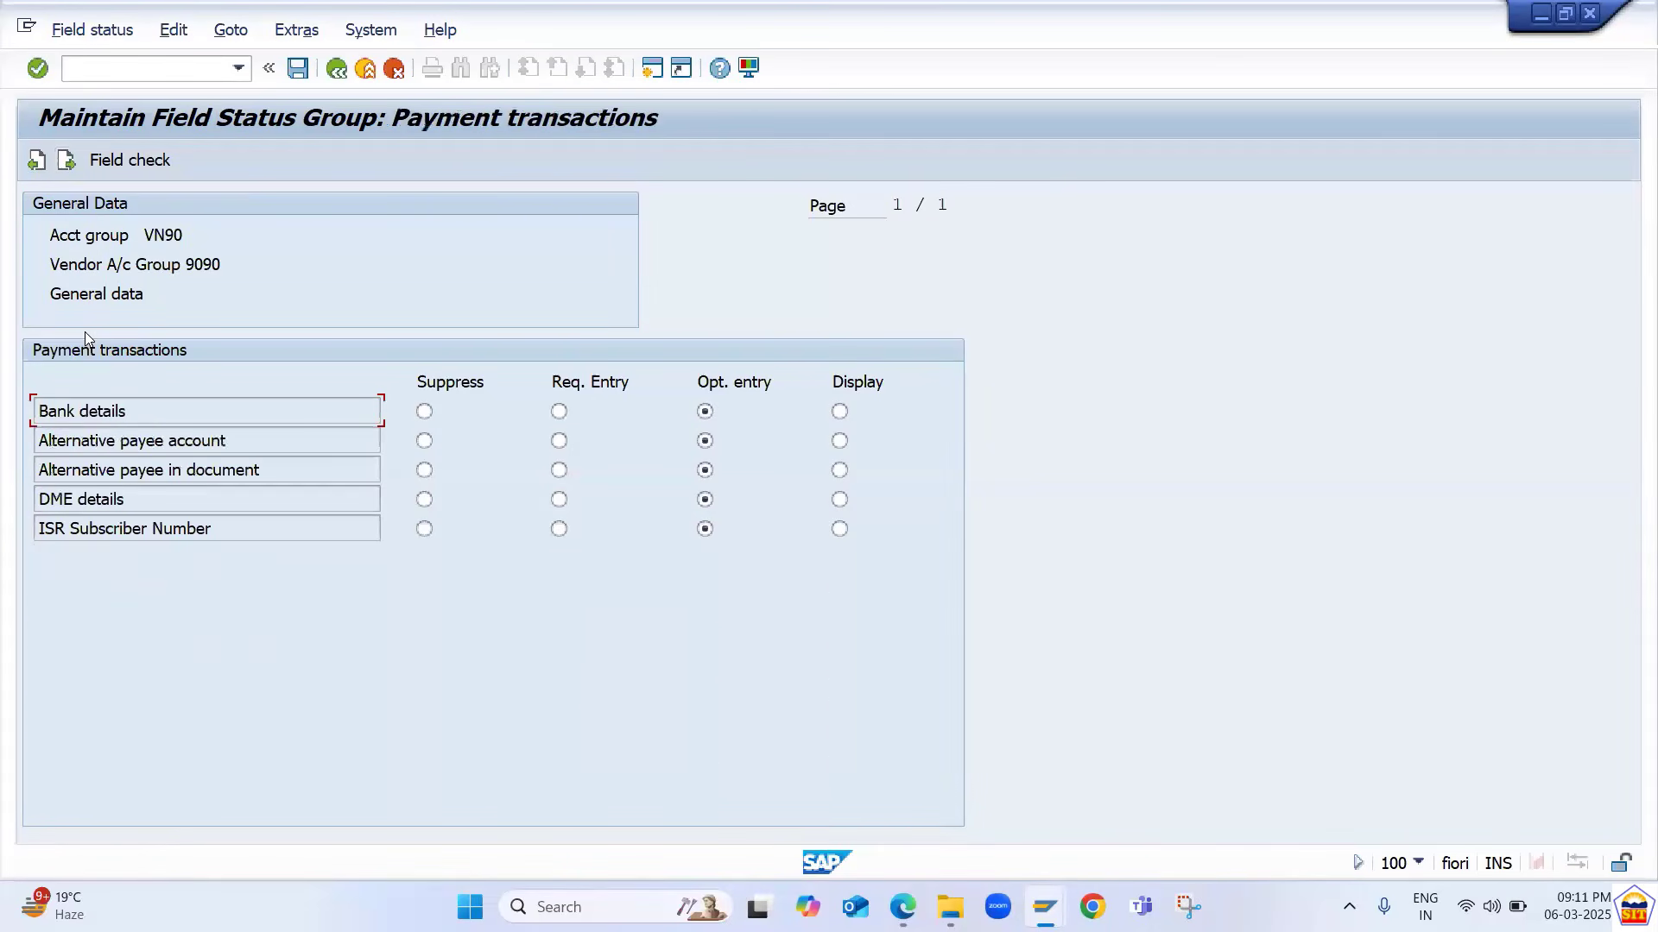
pyautogui.click(65, 162)
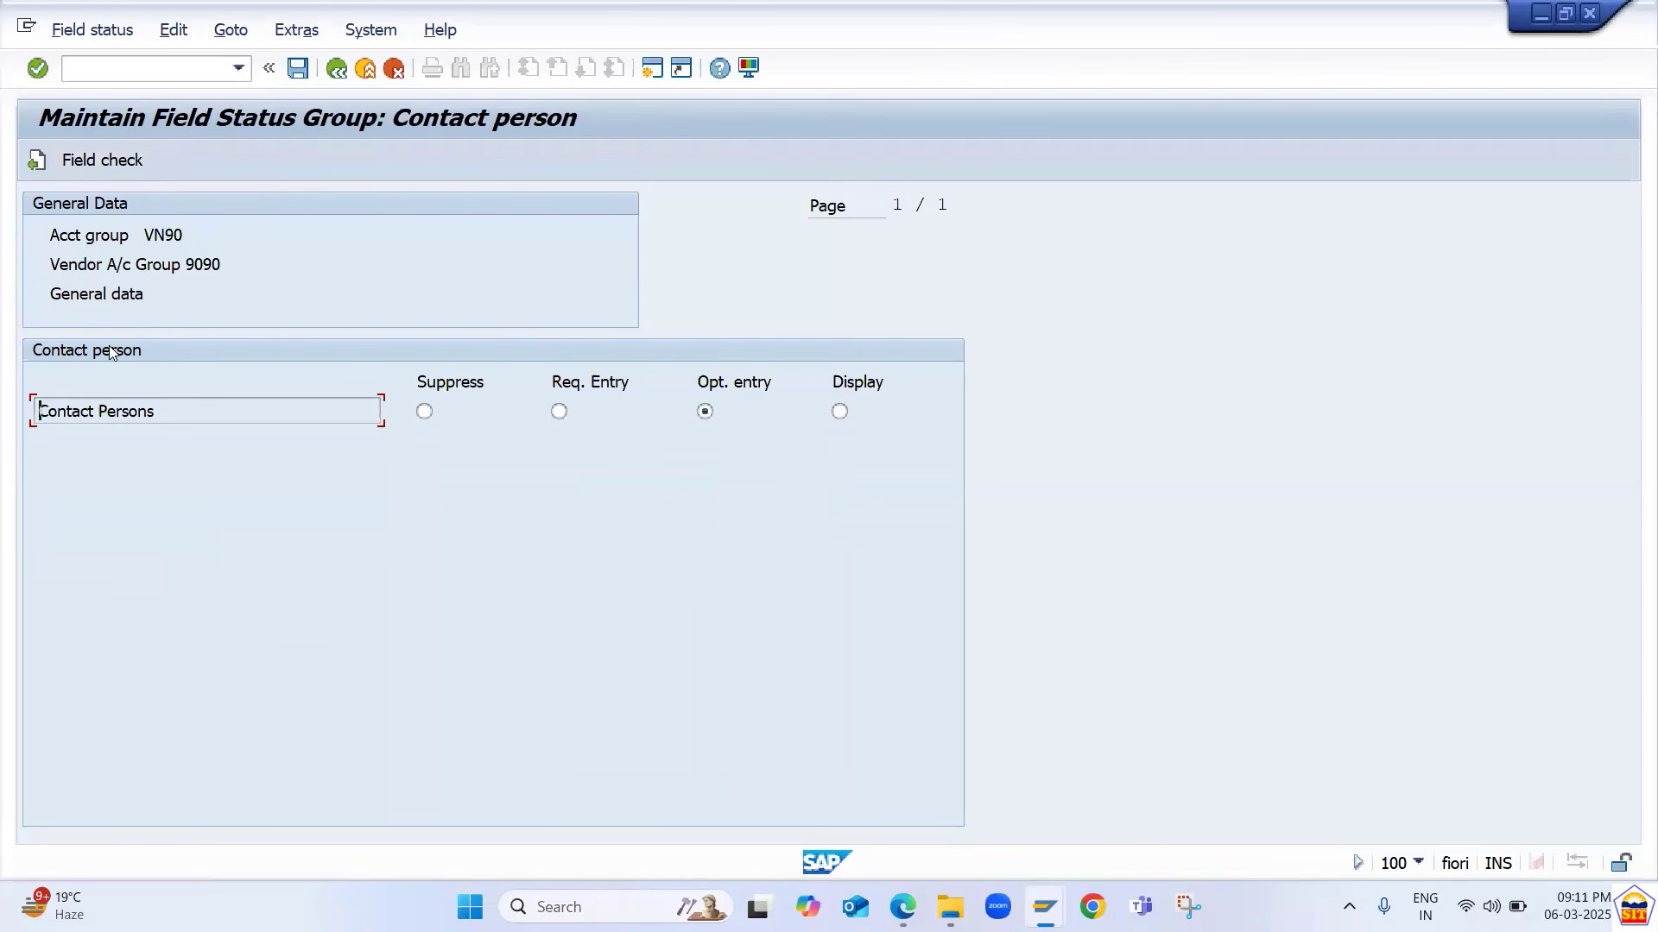
pyautogui.click(337, 69)
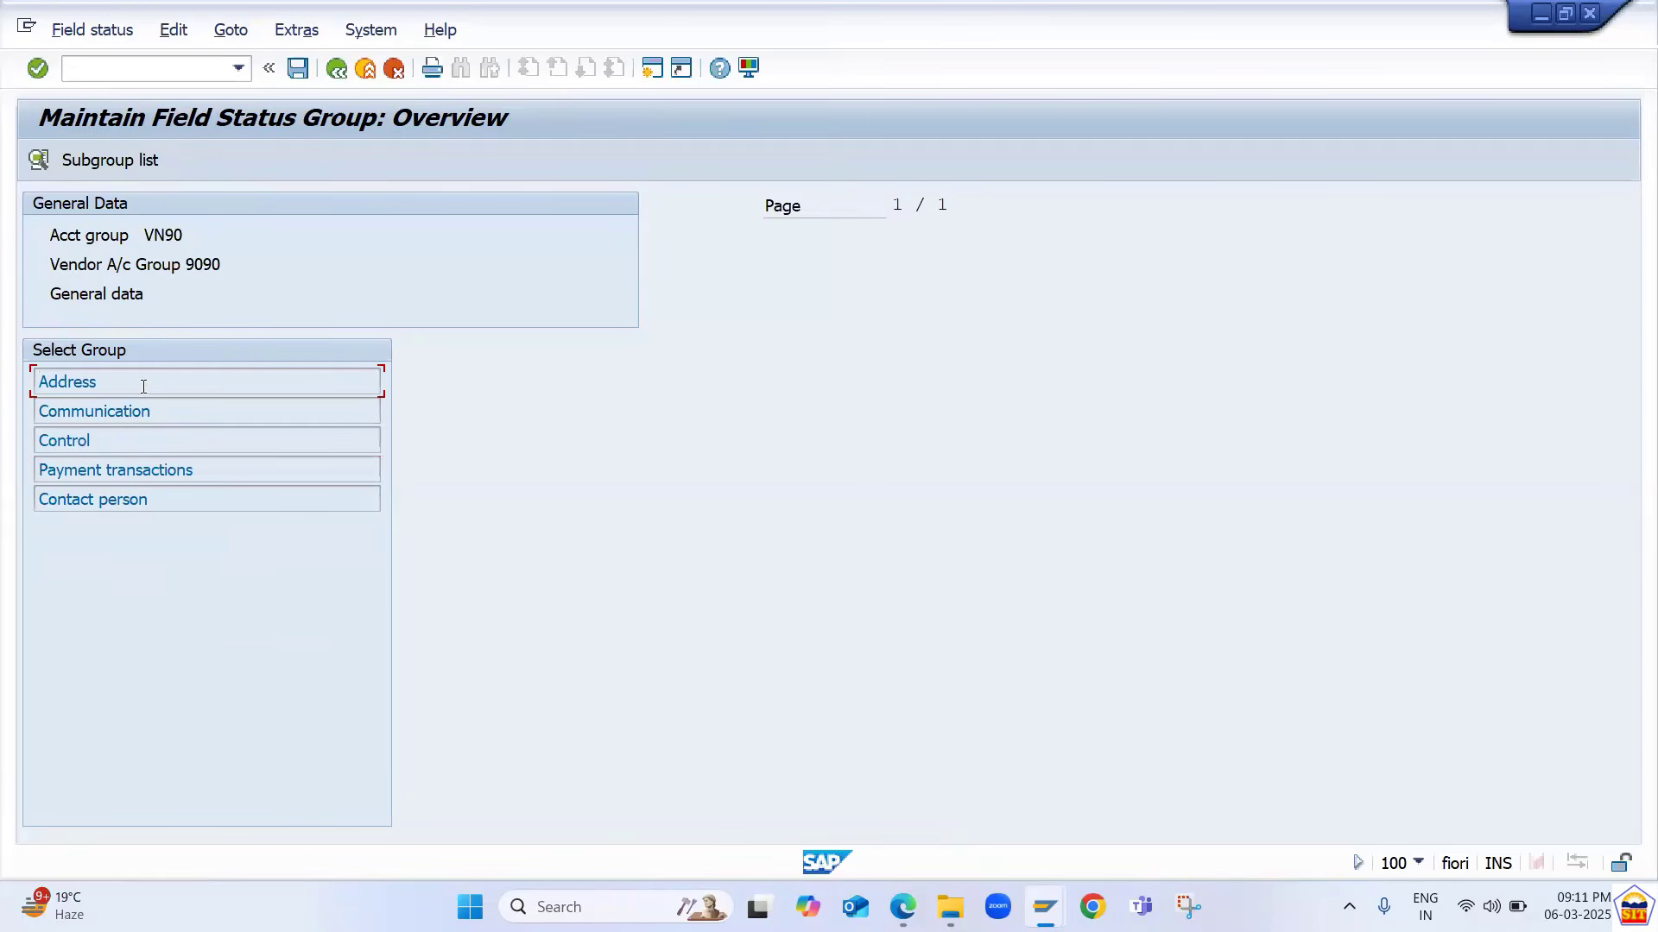
pyautogui.click(336, 74)
pyautogui.click(335, 74)
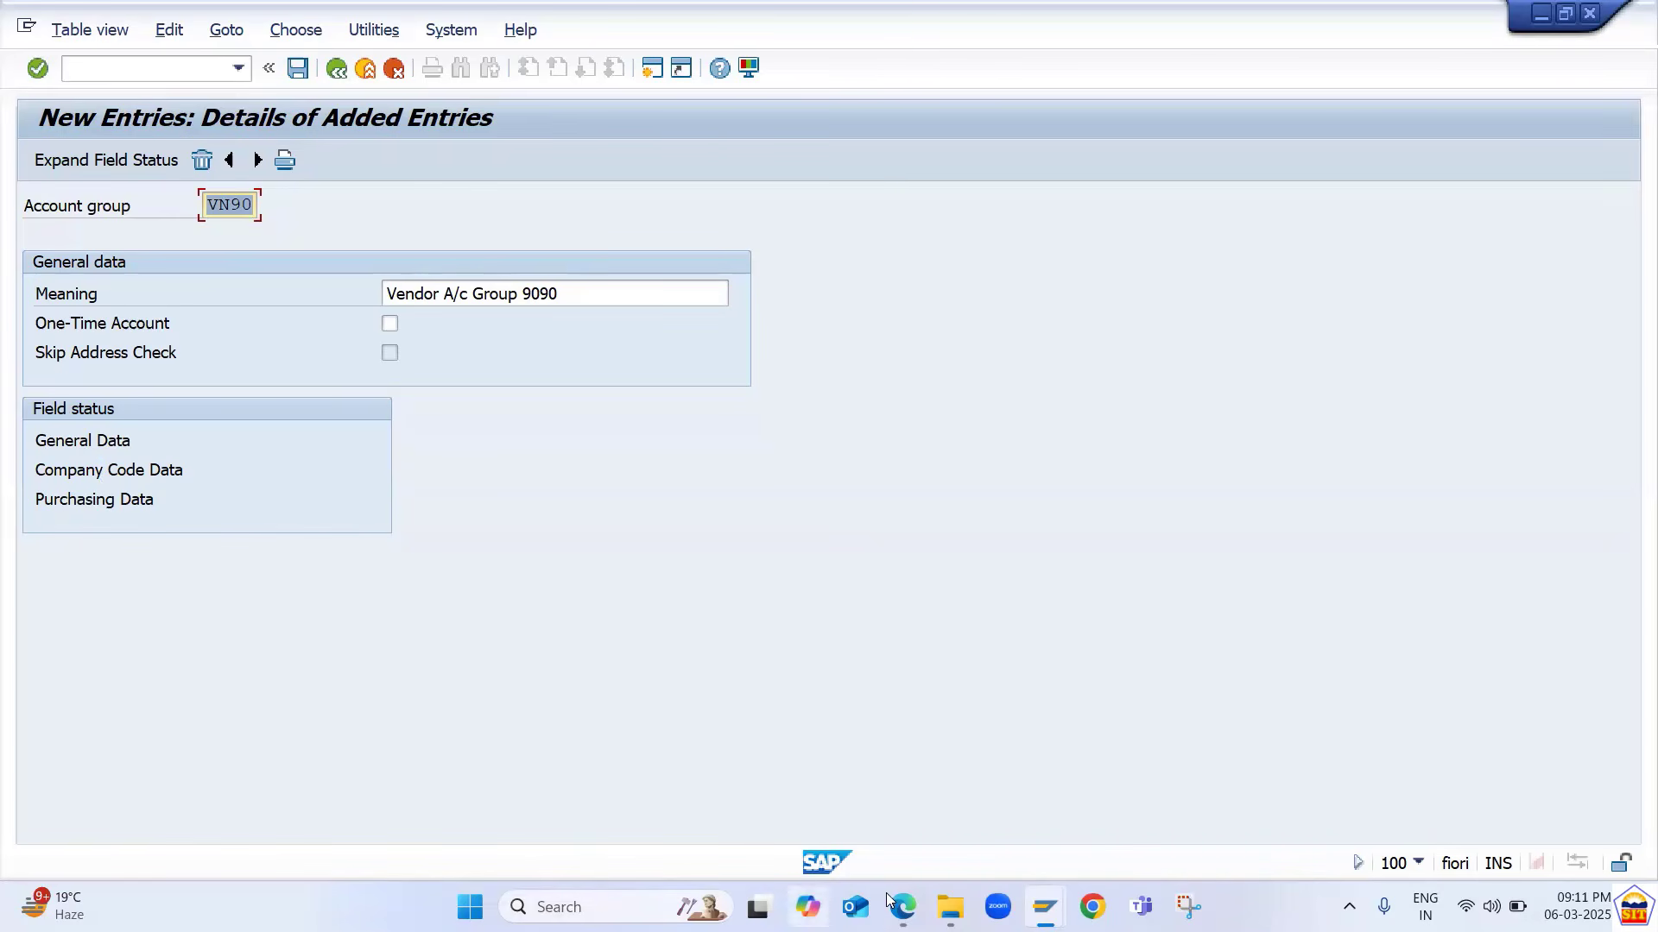
# - Switch to the Reconciliation Account presentation in PowerPoint, start the slide show and read through to the Example slide
pyautogui.moveTo(944, 904)
pyautogui.click(912, 811)
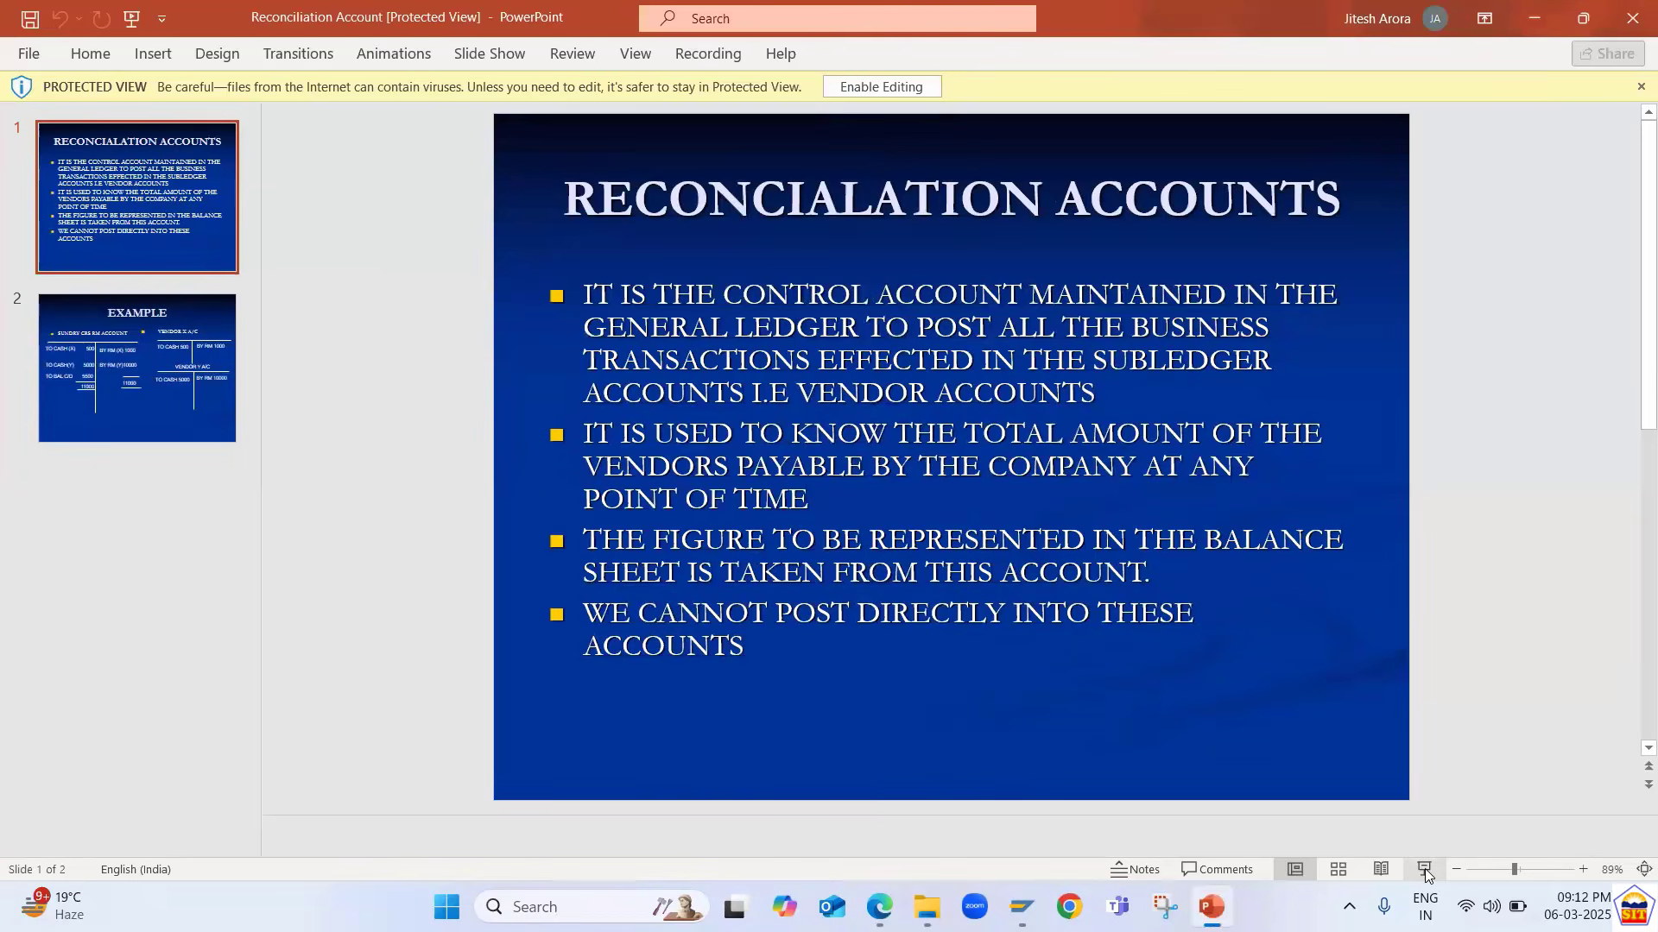
pyautogui.click(1425, 868)
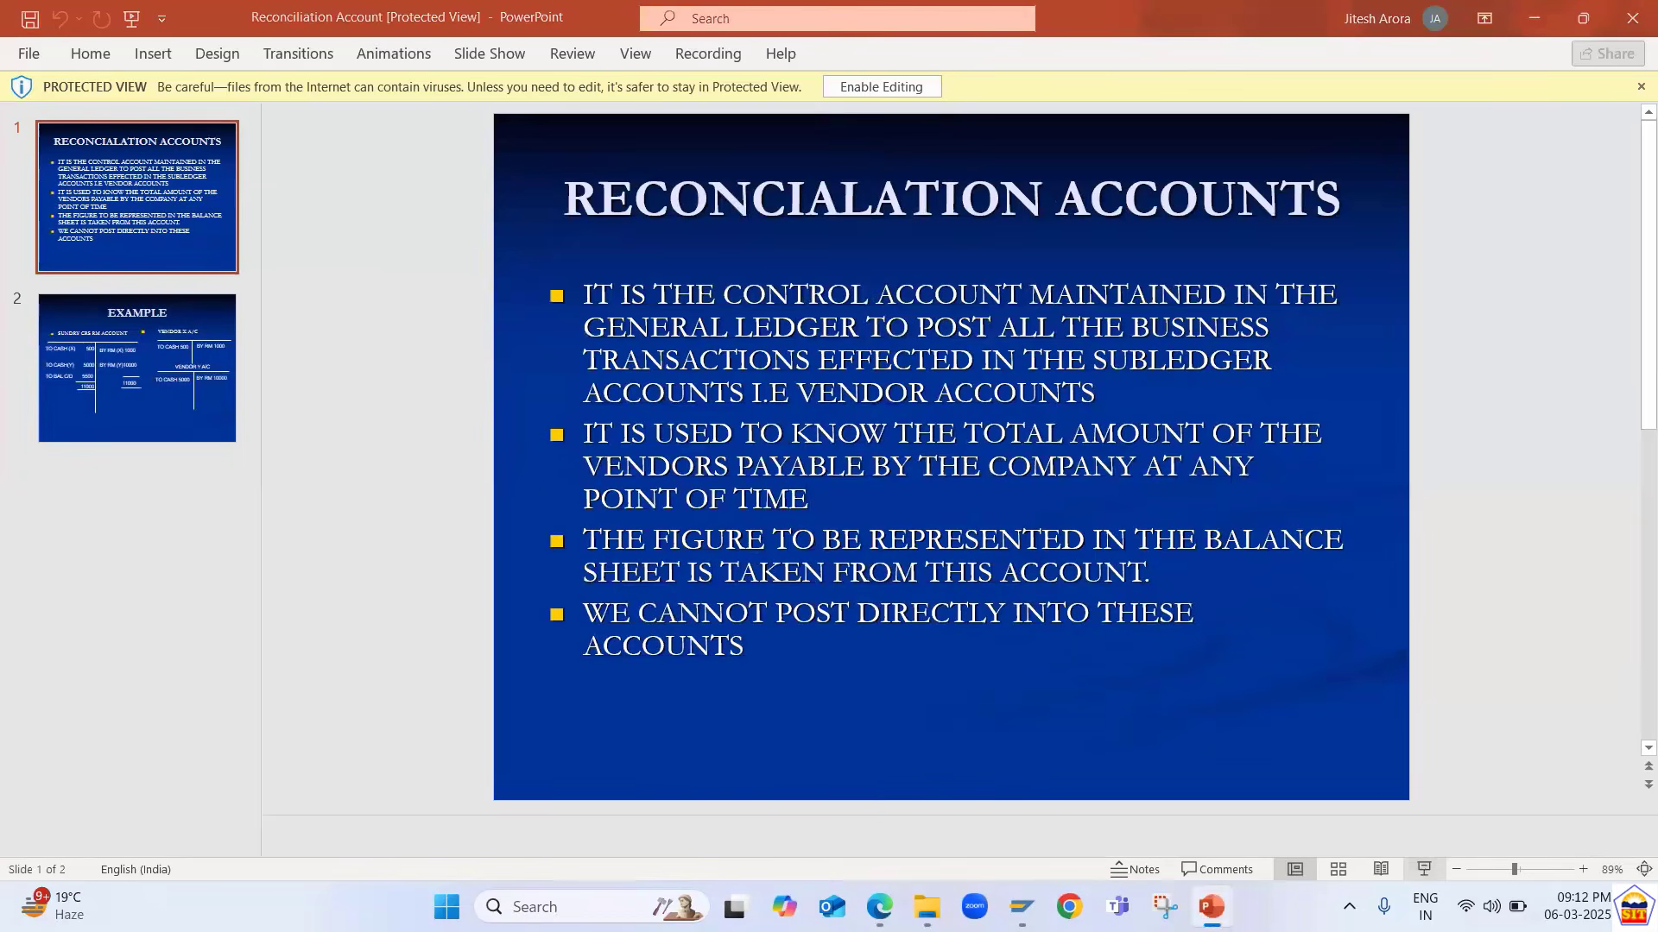
pyautogui.press('Right')
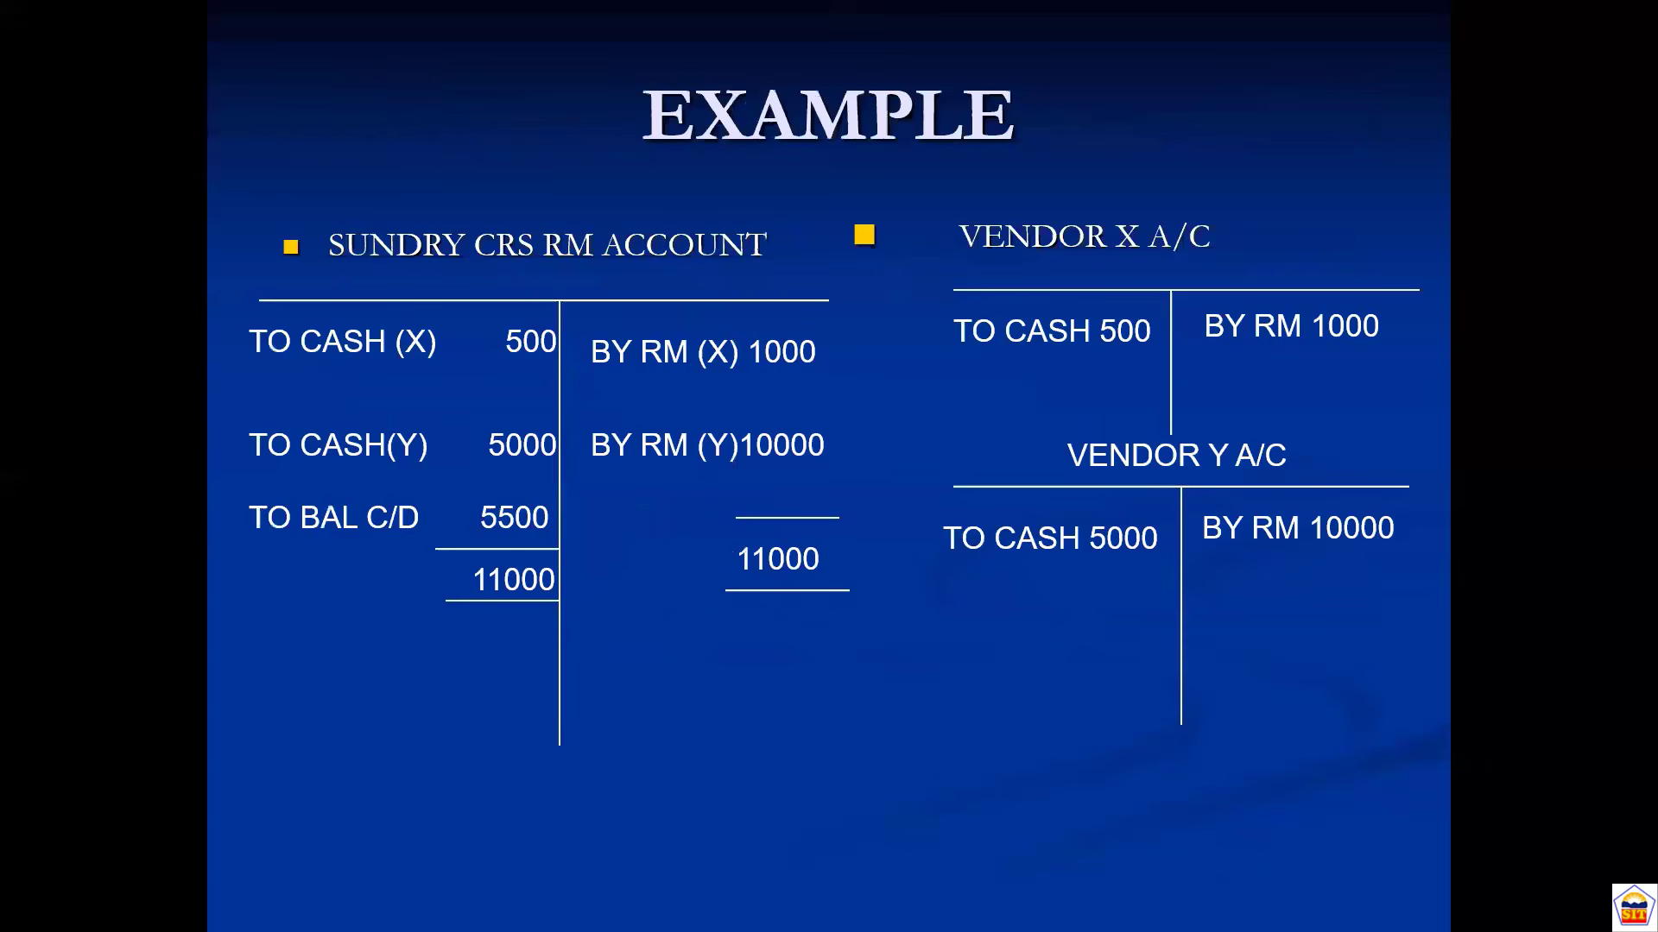
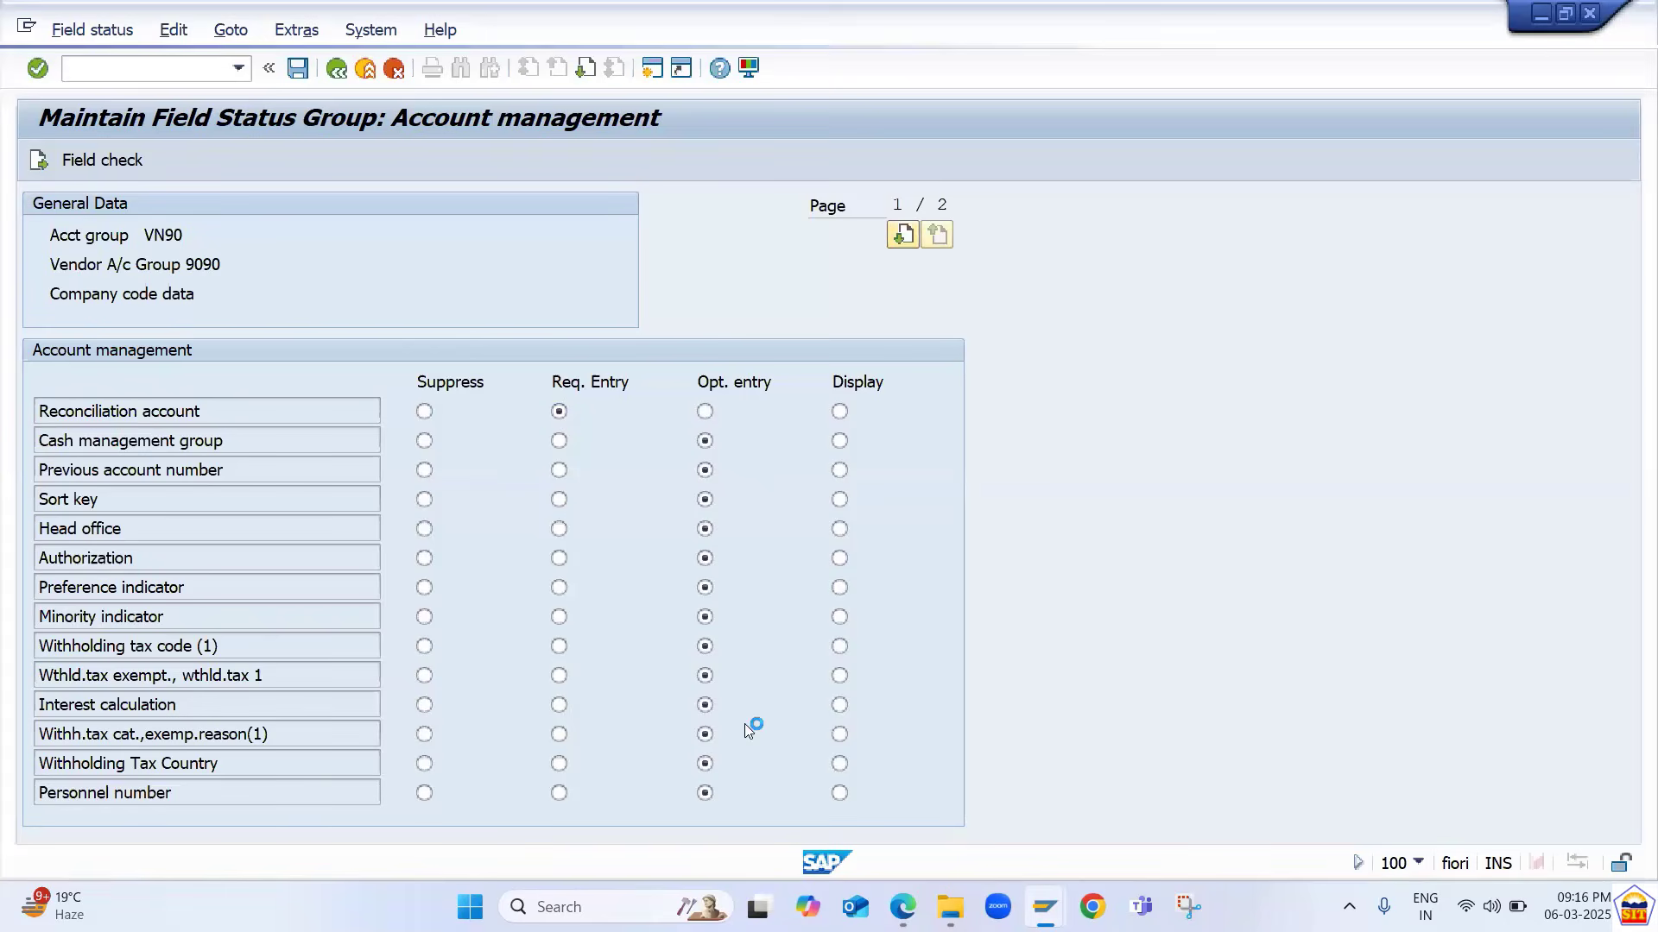
# - Save account group VN90 with its company code field status under customizing request SBXK904092
pyautogui.press('Return')
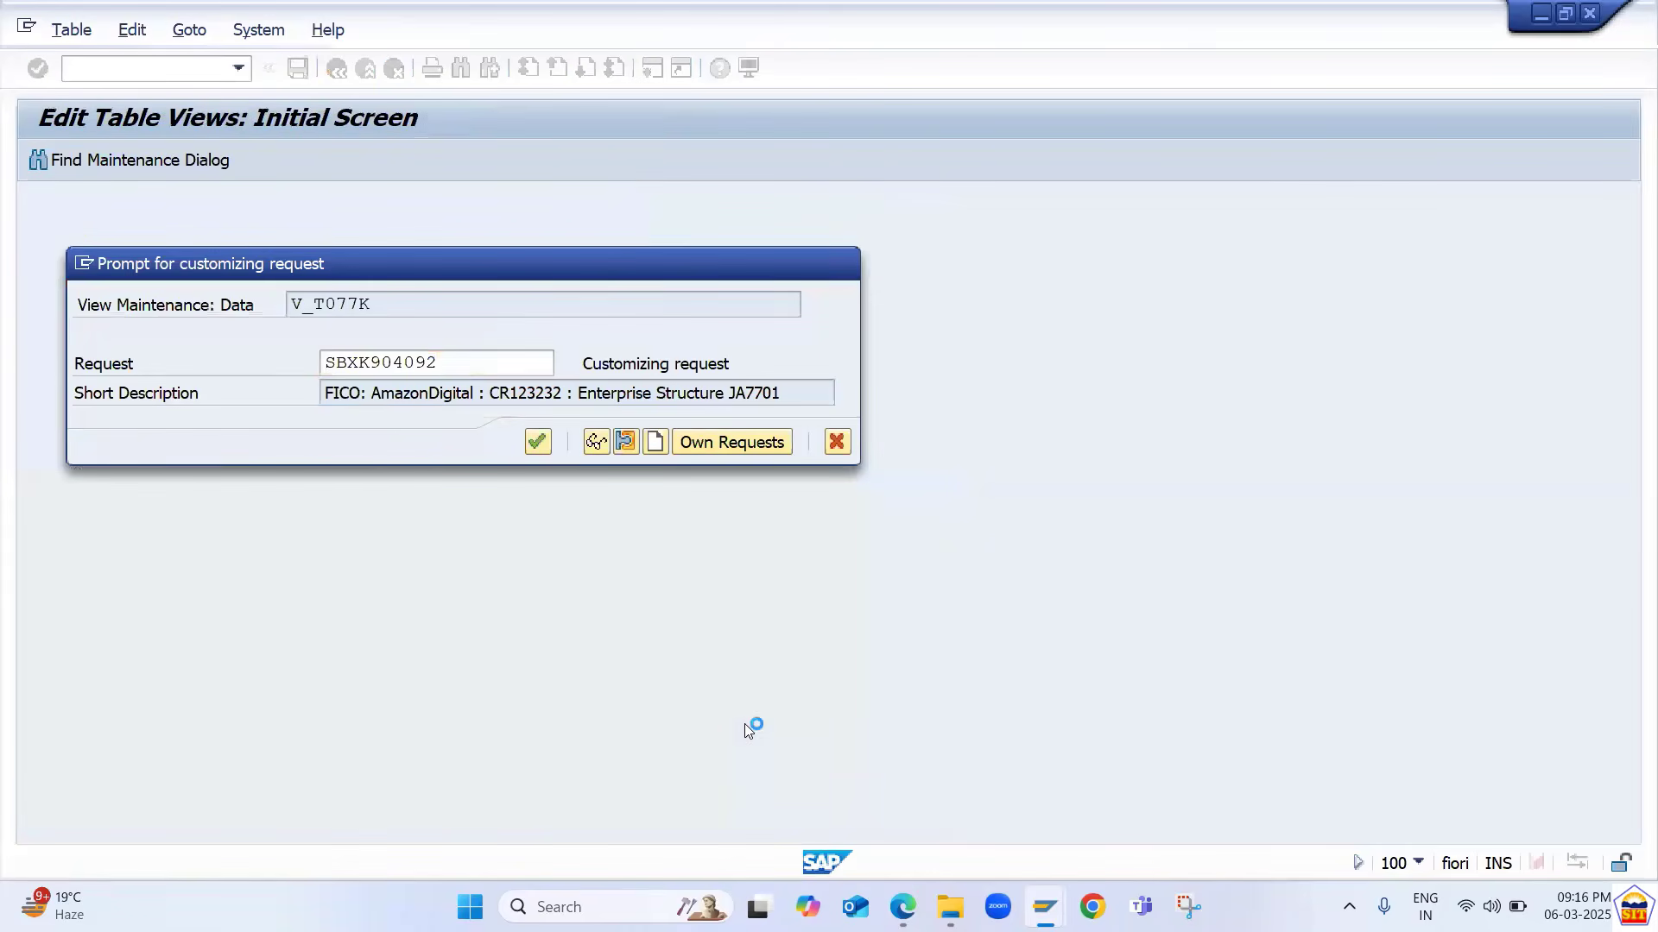
# - Switch to the PDF notes and read Step 5 on creating number ranges for vendor accounts
pyautogui.moveTo(950, 907)
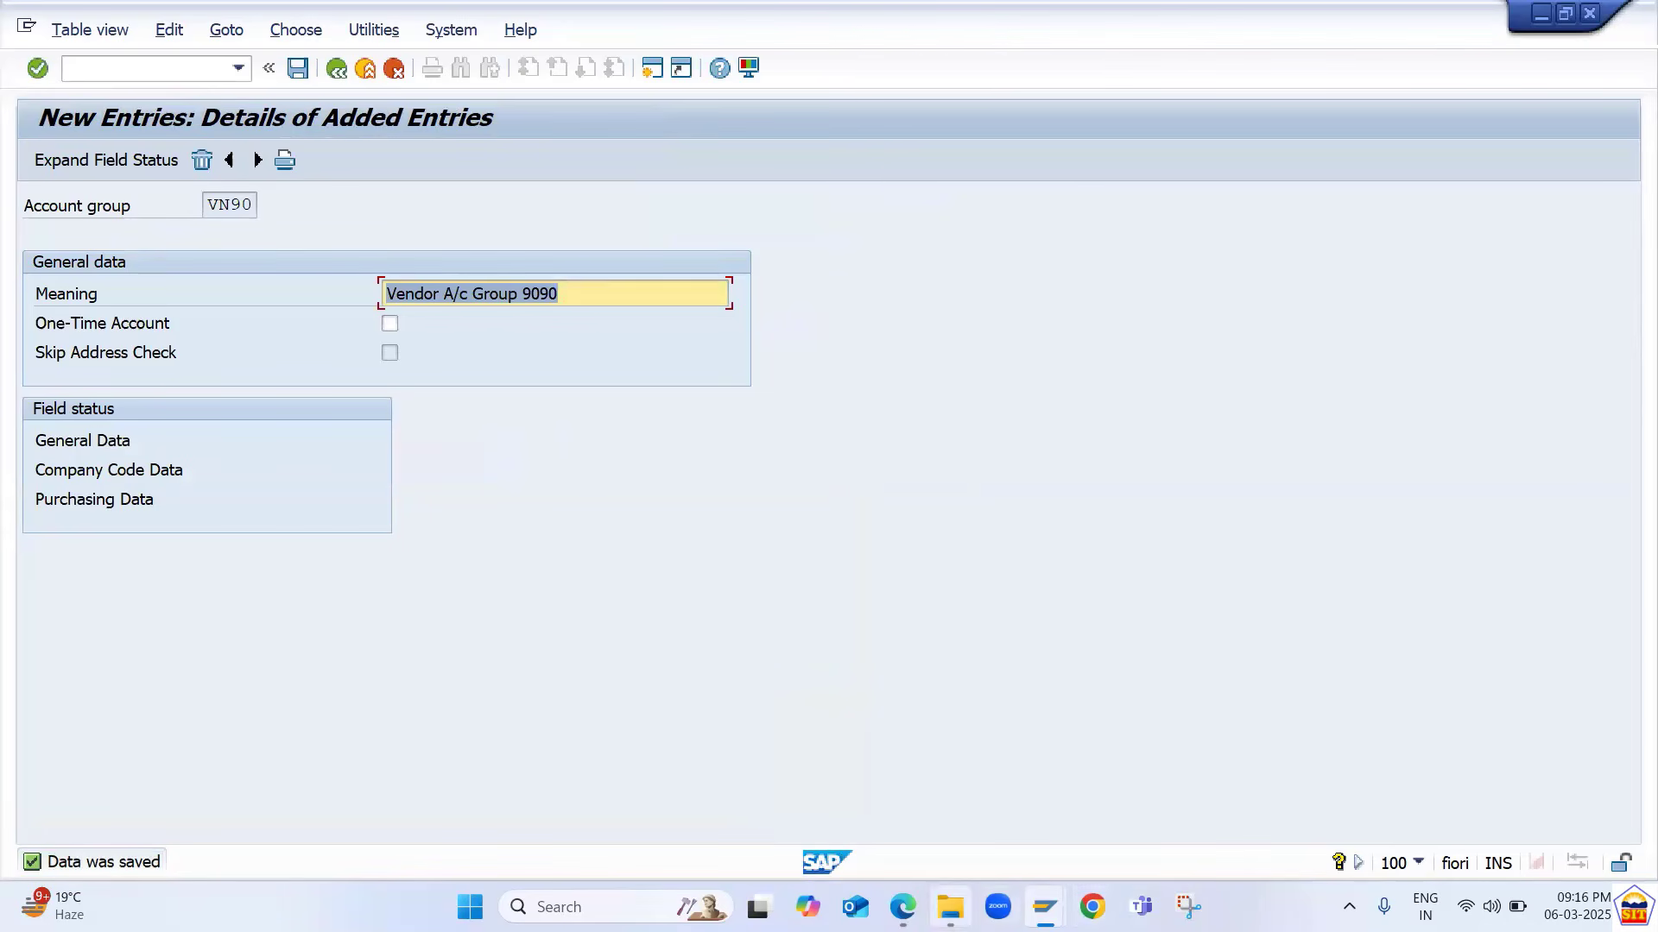
pyautogui.click(897, 789)
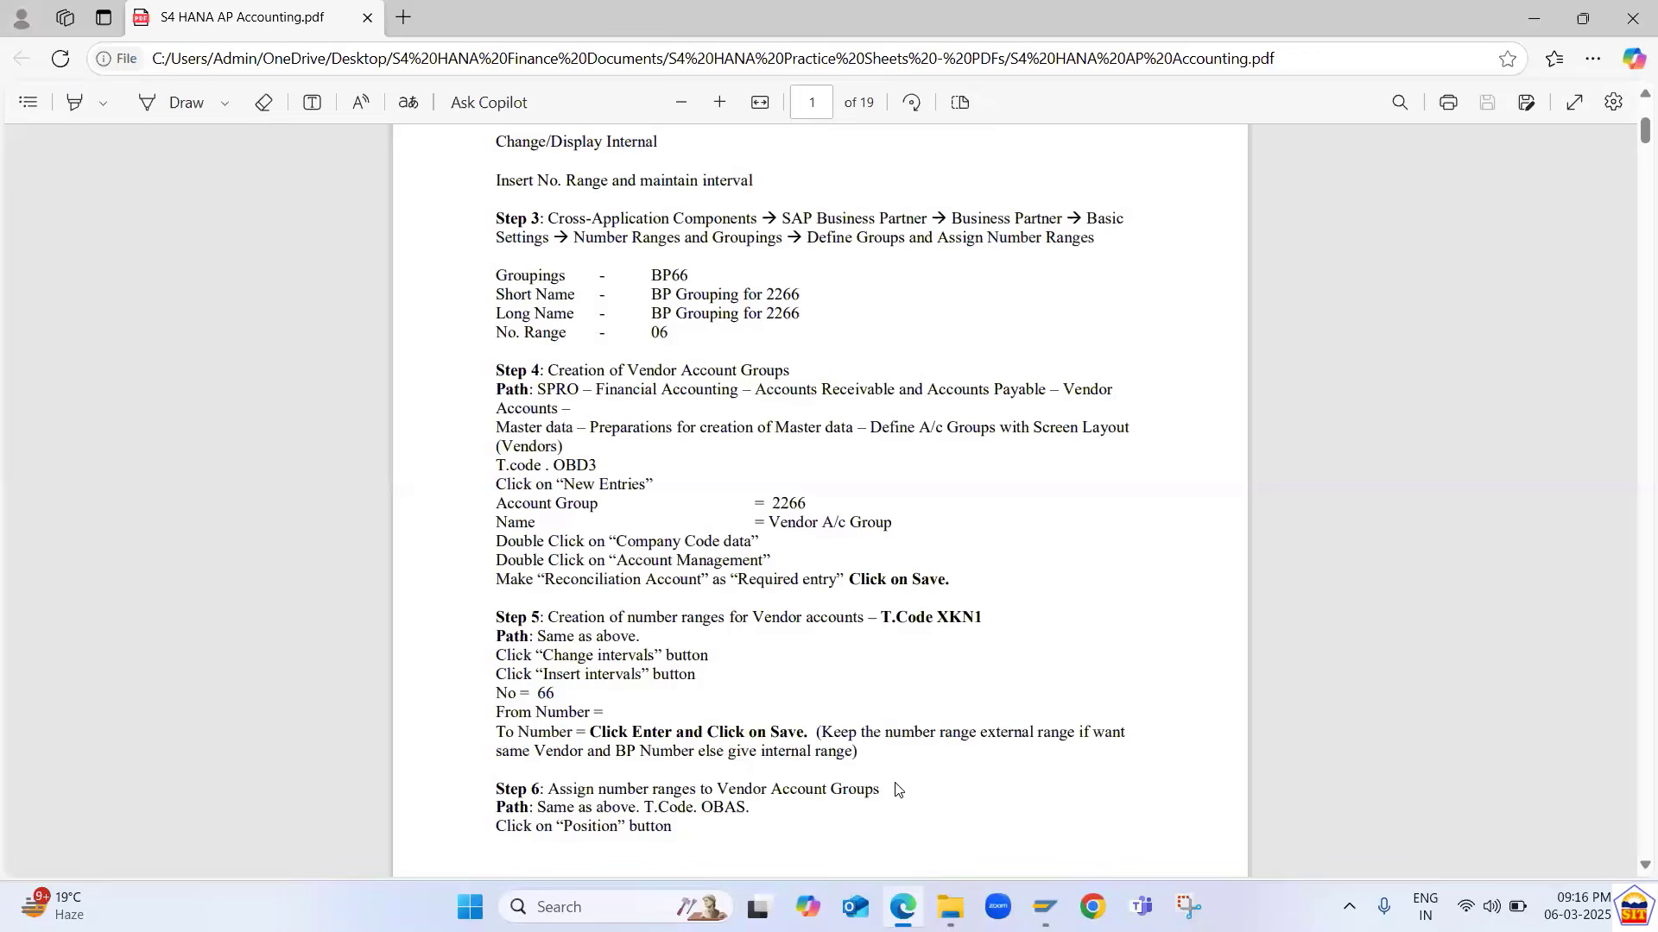
pyautogui.scroll(-1, 897, 790)
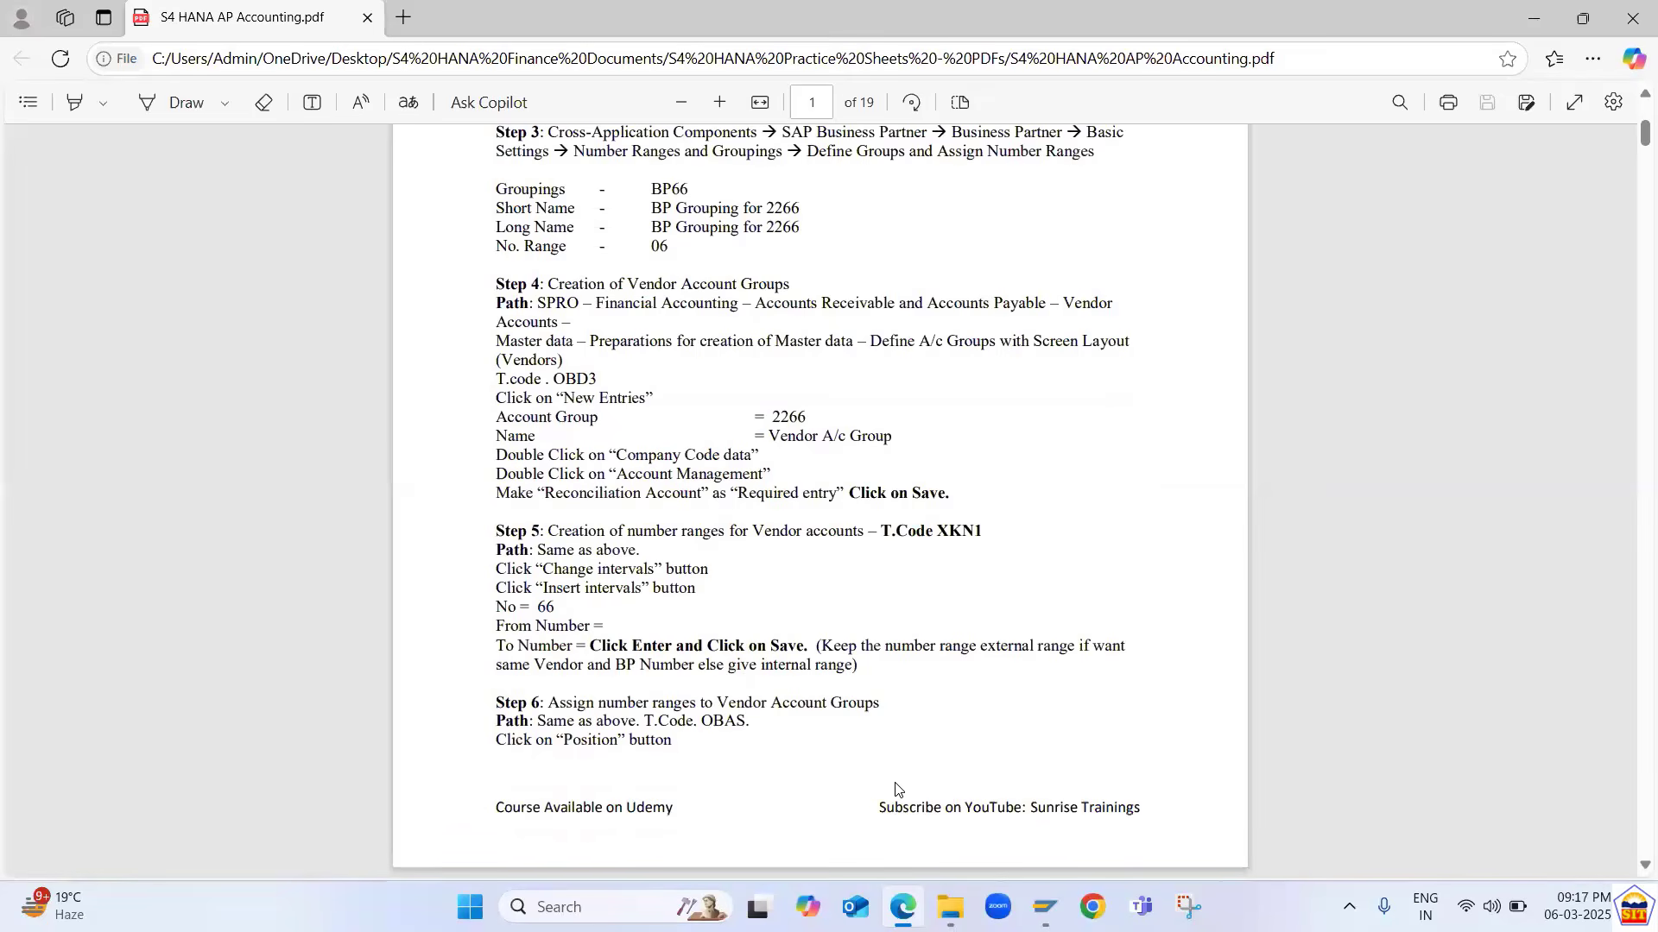
pyautogui.scroll(-1, 897, 789)
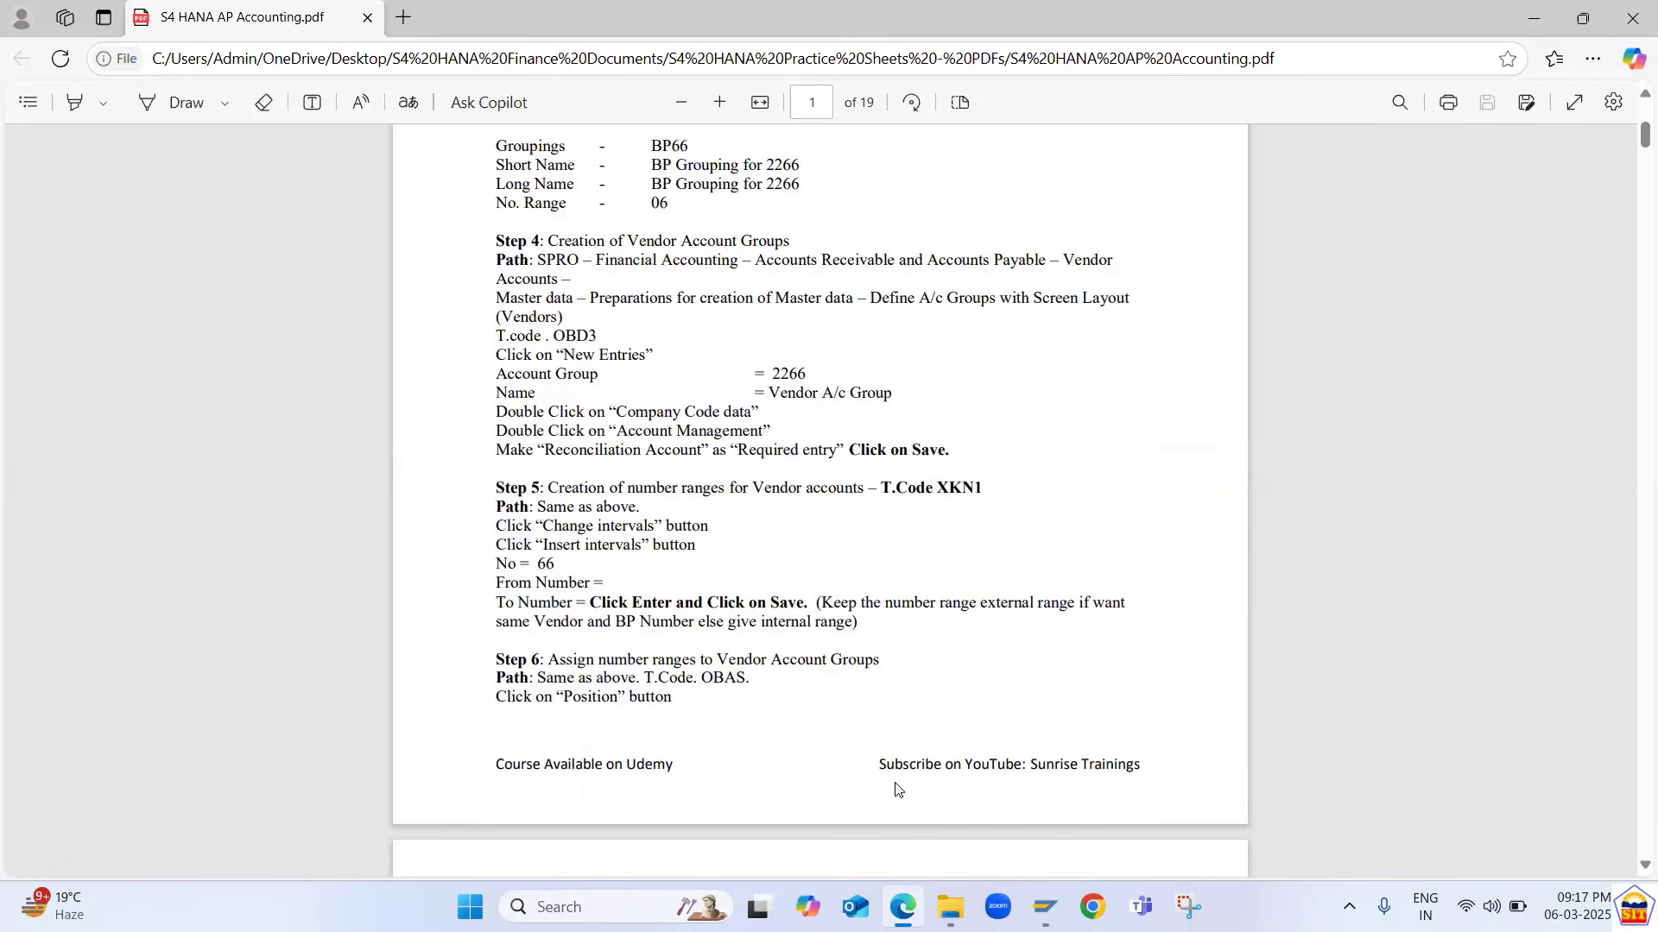
# - Switch back to SAP, run transaction XKN1 and examine number range 07 in the vendor intervals
pyautogui.hotkey('alt', 'Tab')
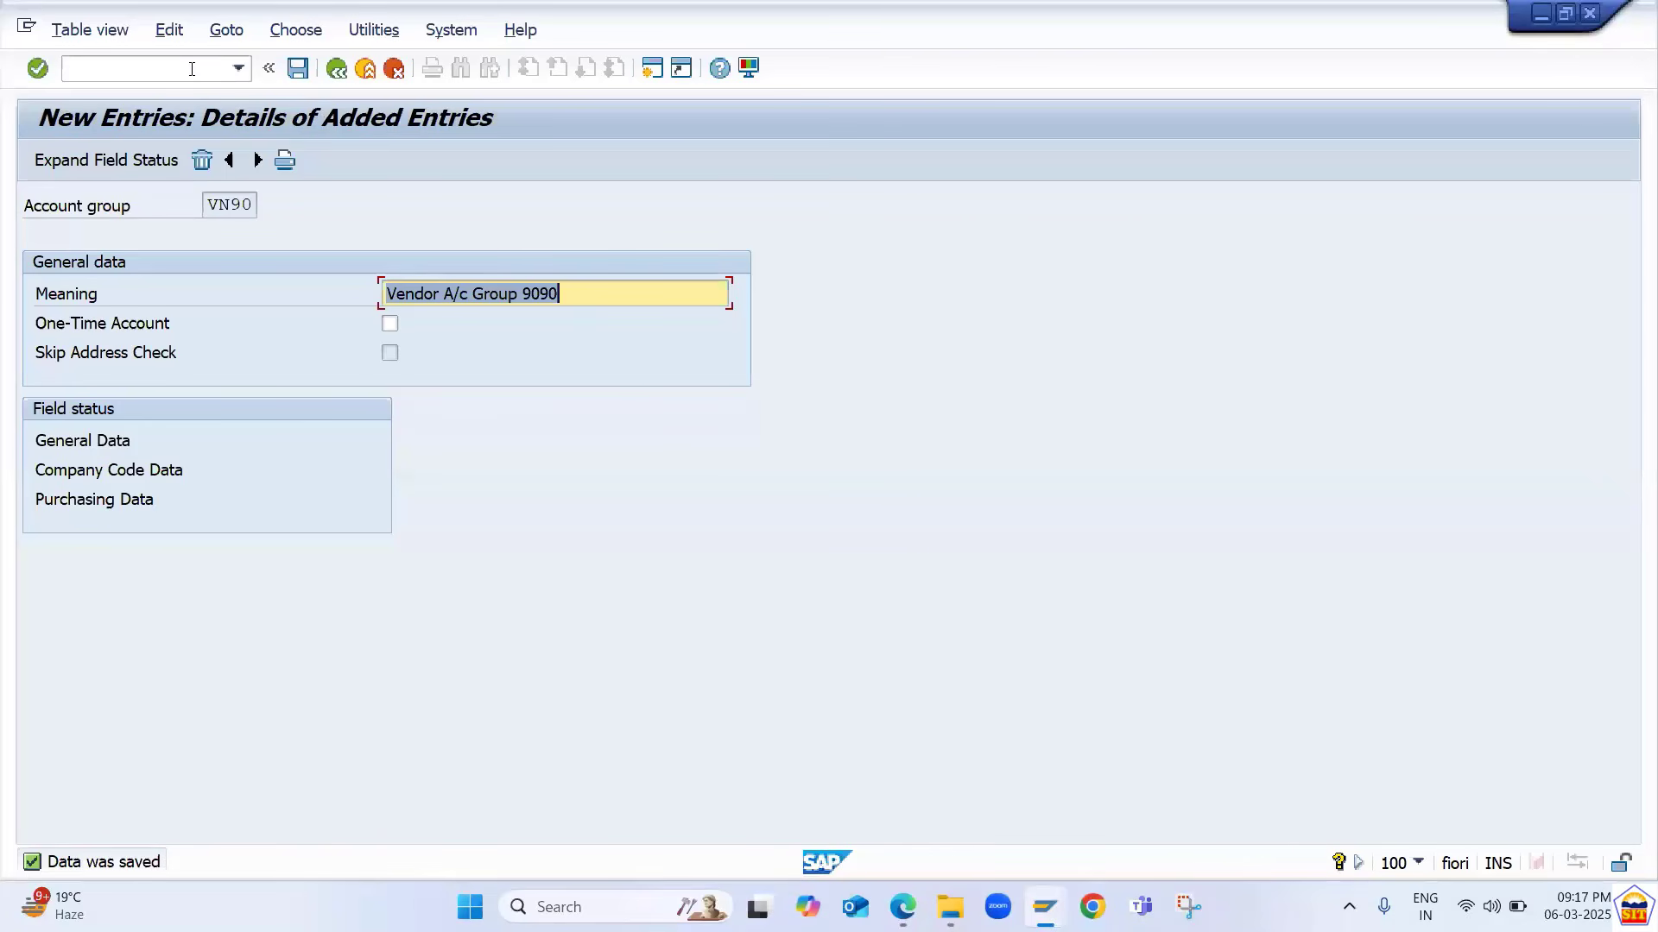
pyautogui.click(184, 72)
pyautogui.write('/nxkn1')
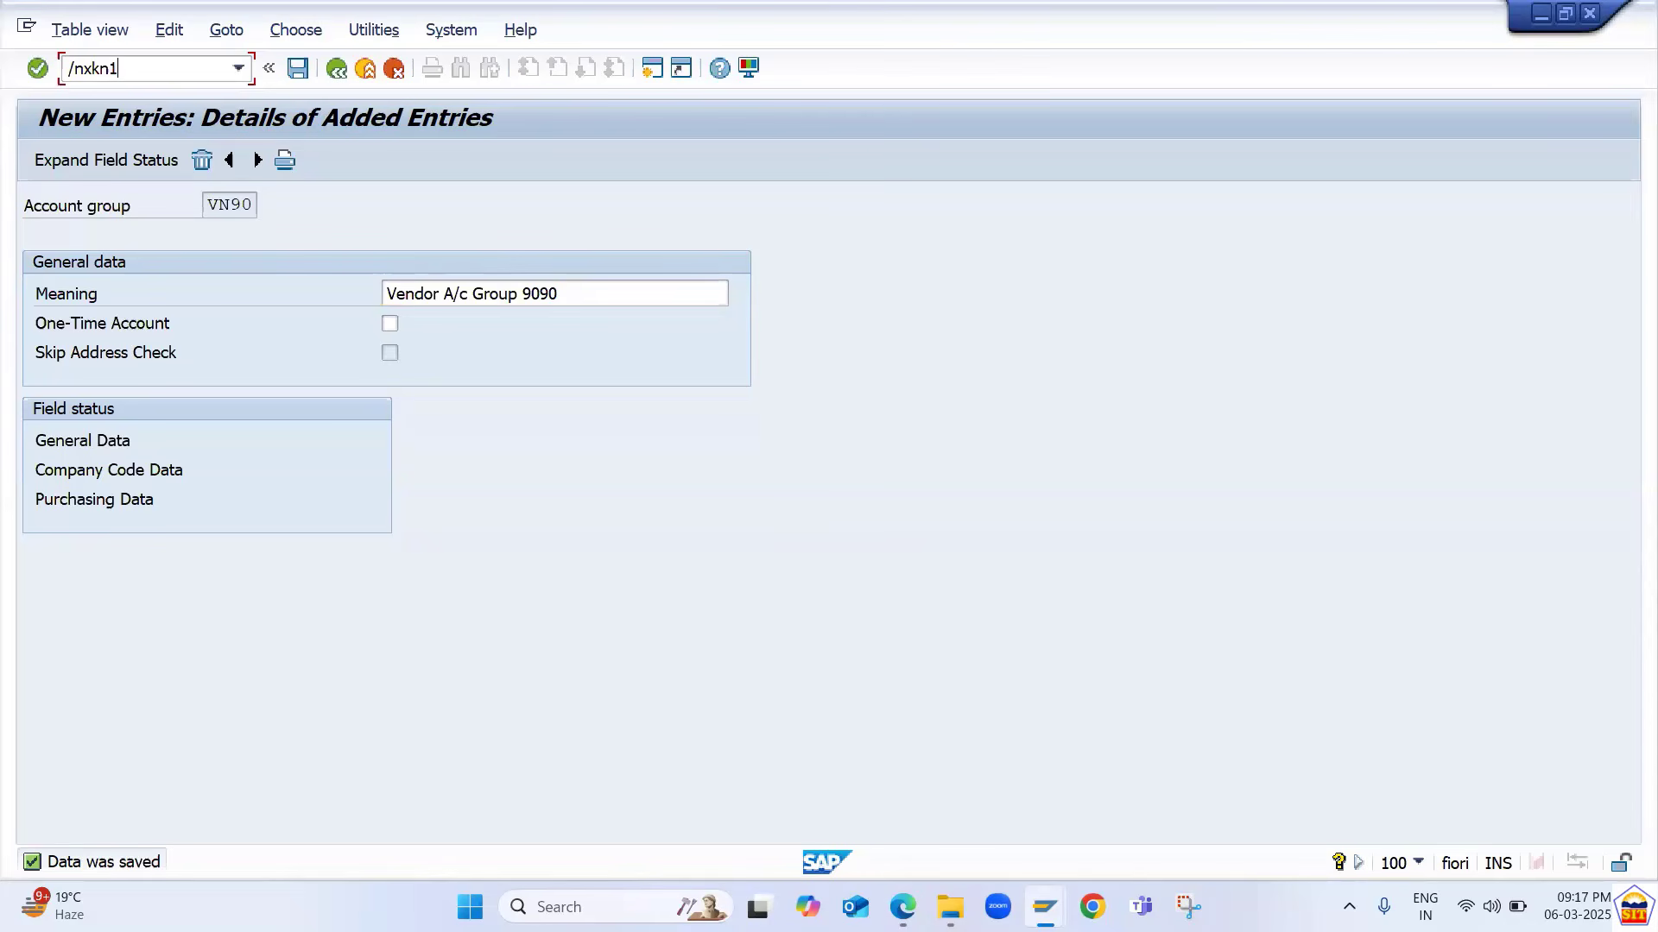
pyautogui.press('Return')
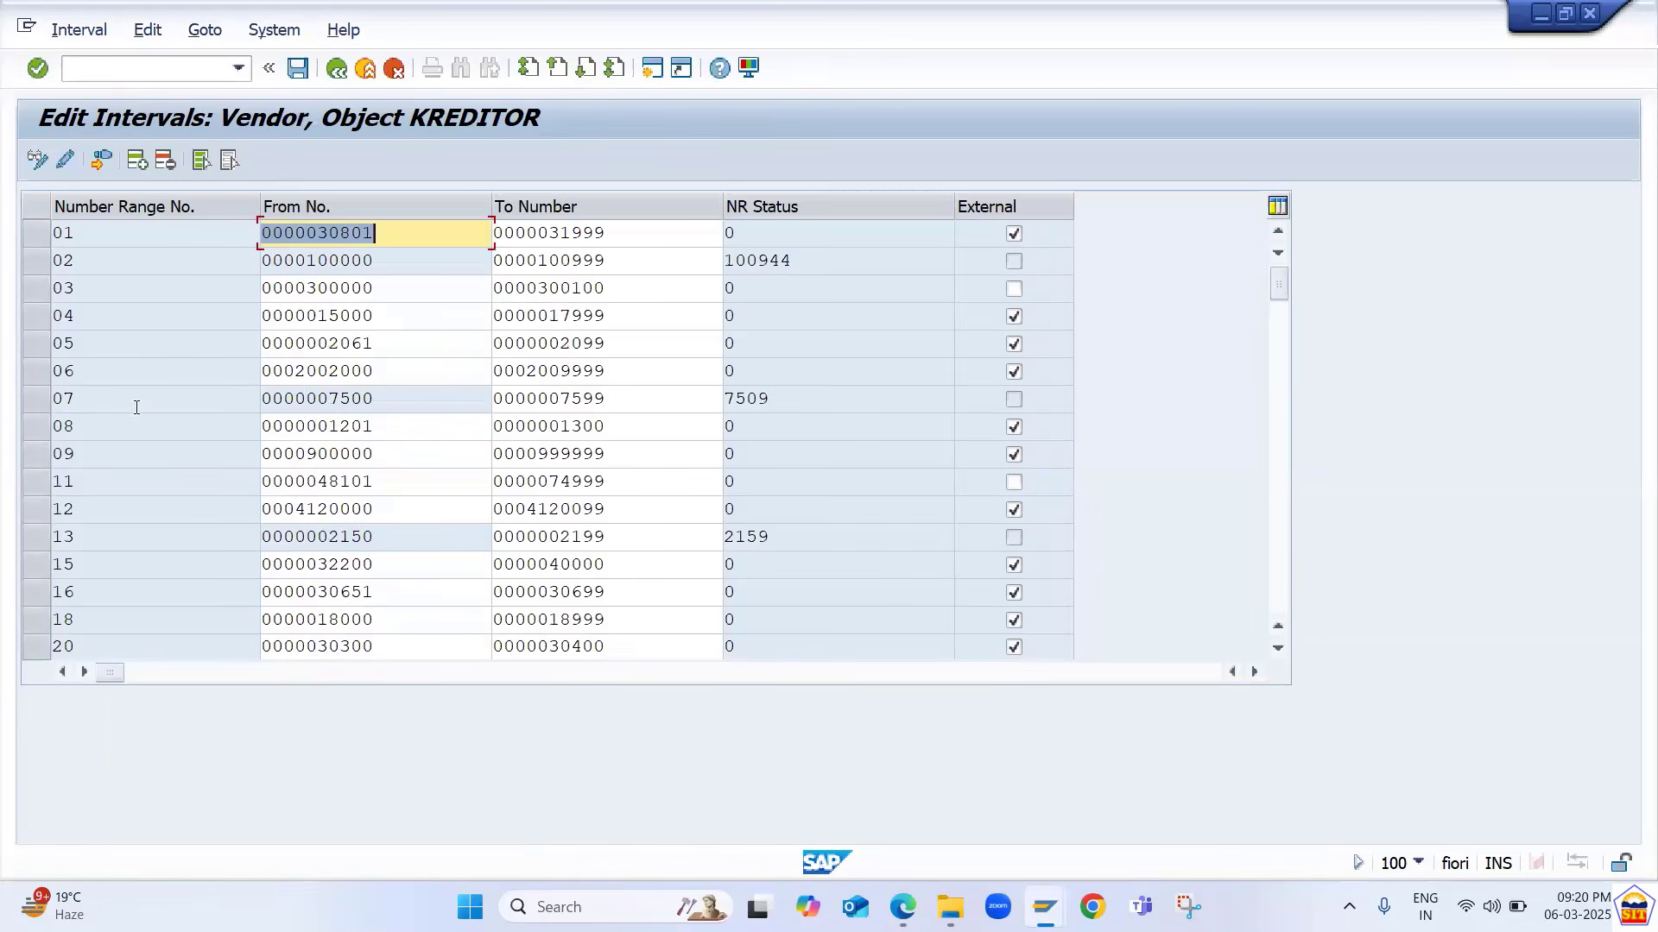
pyautogui.moveTo(114, 405); pyautogui.dragTo(21, 415)
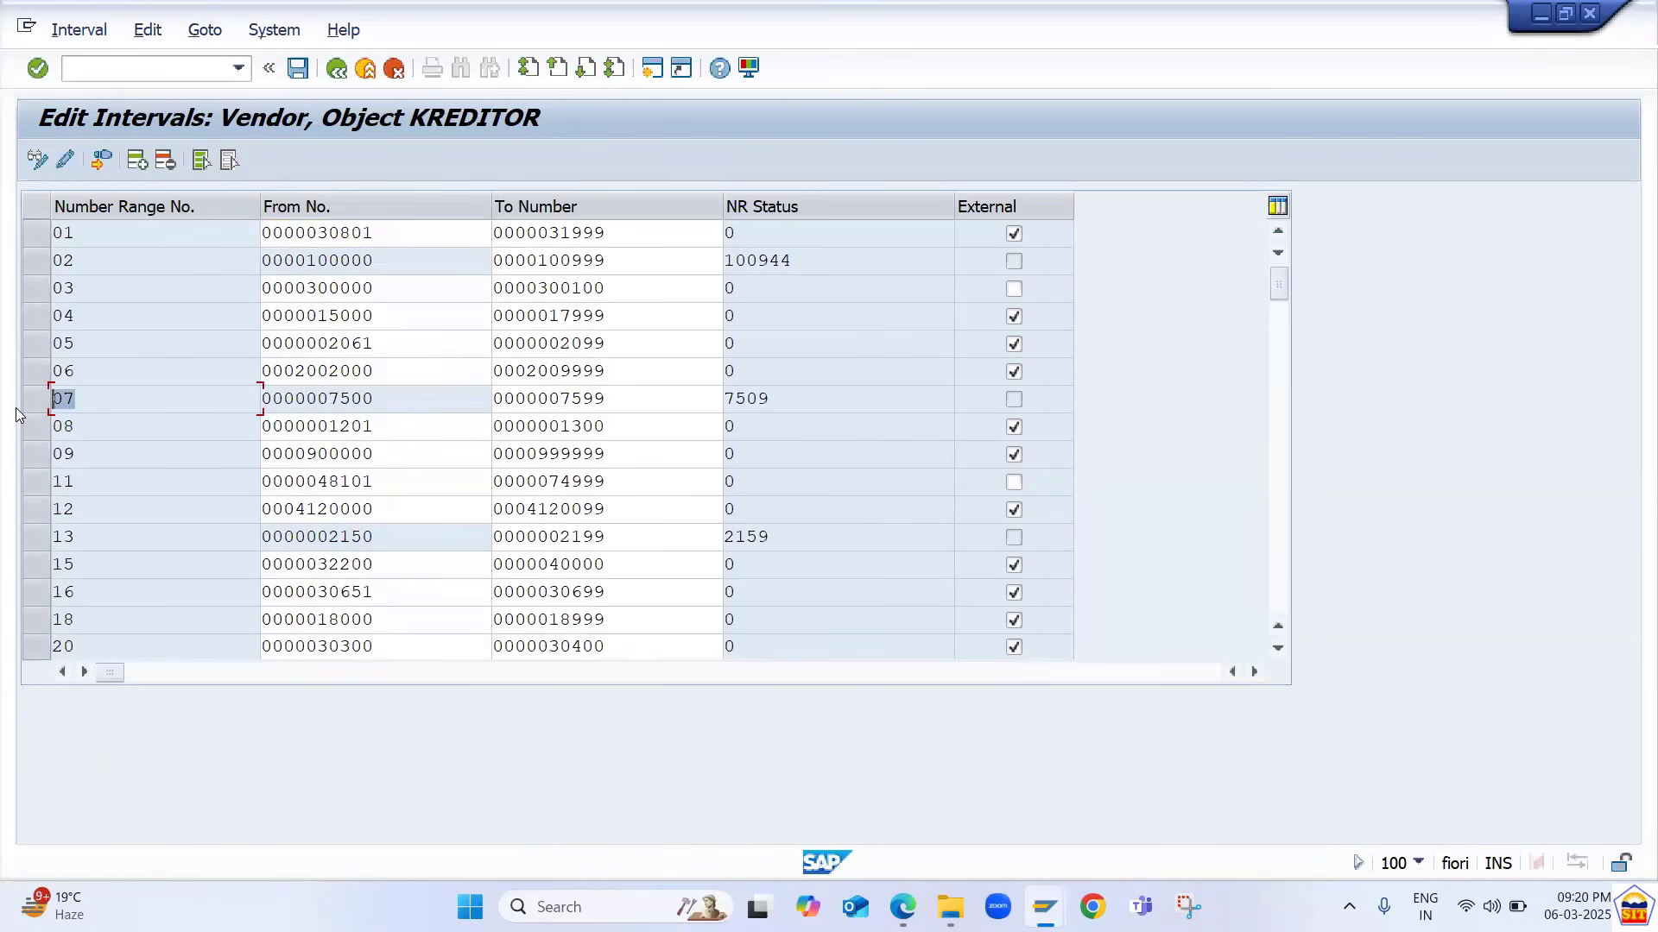
# - Switch to the PDF notes and read Step 6 on assigning number ranges to vendor account groups
pyautogui.click(117, 61)
pyautogui.hotkey('alt', 'Tab')
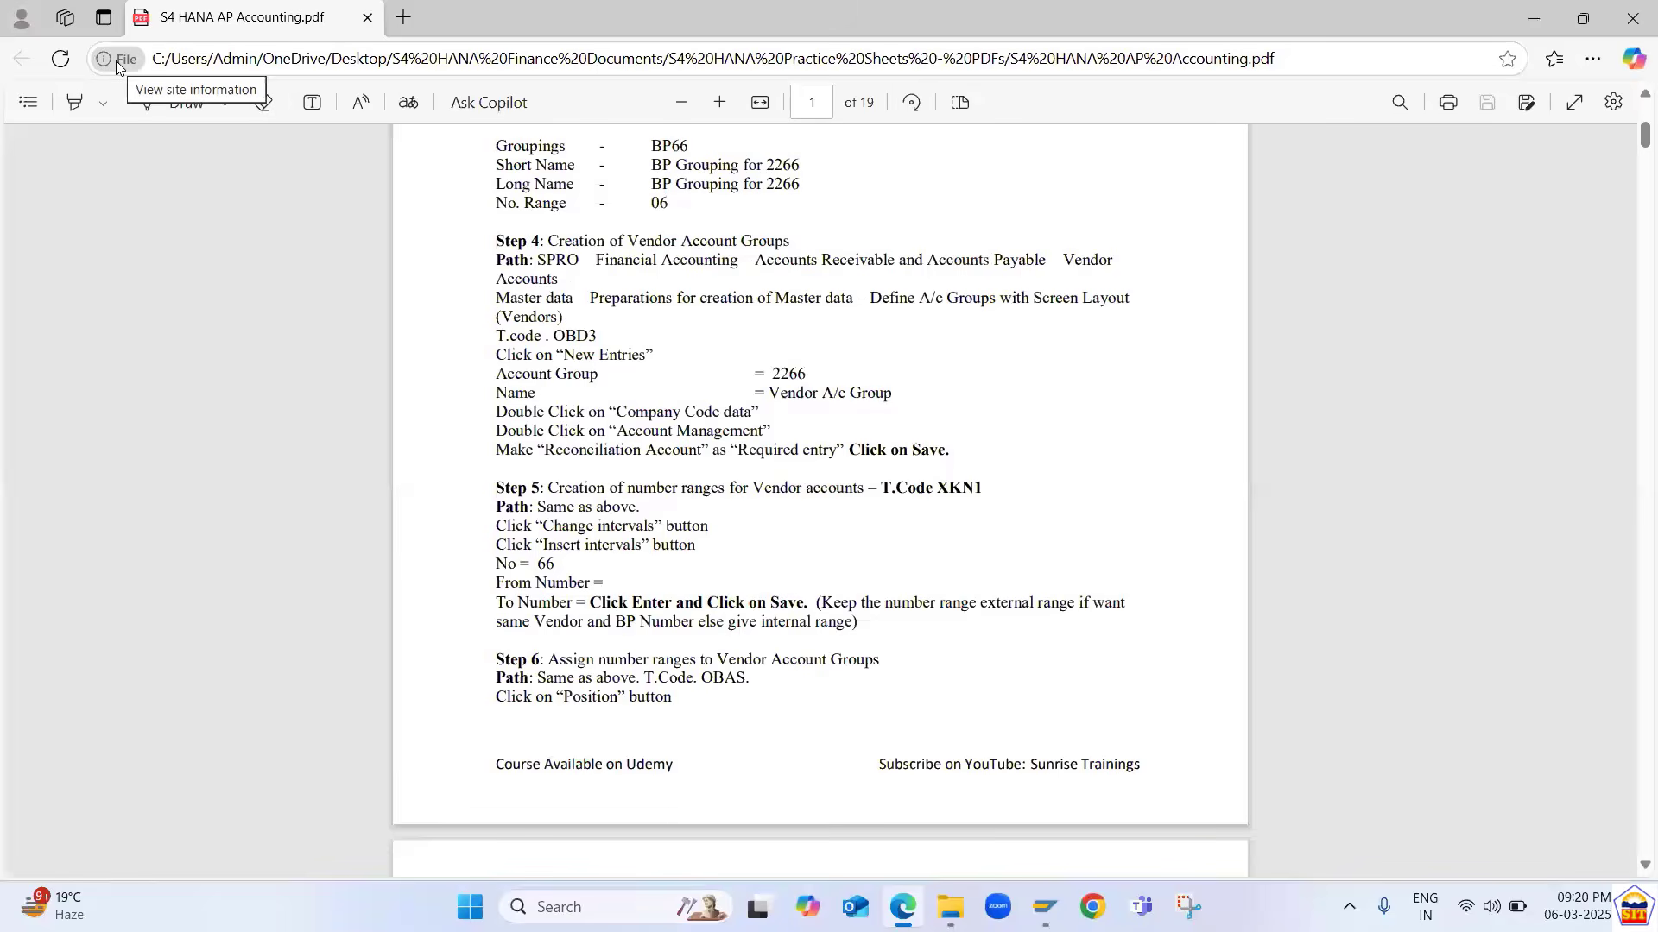
pyautogui.press('pagedown')
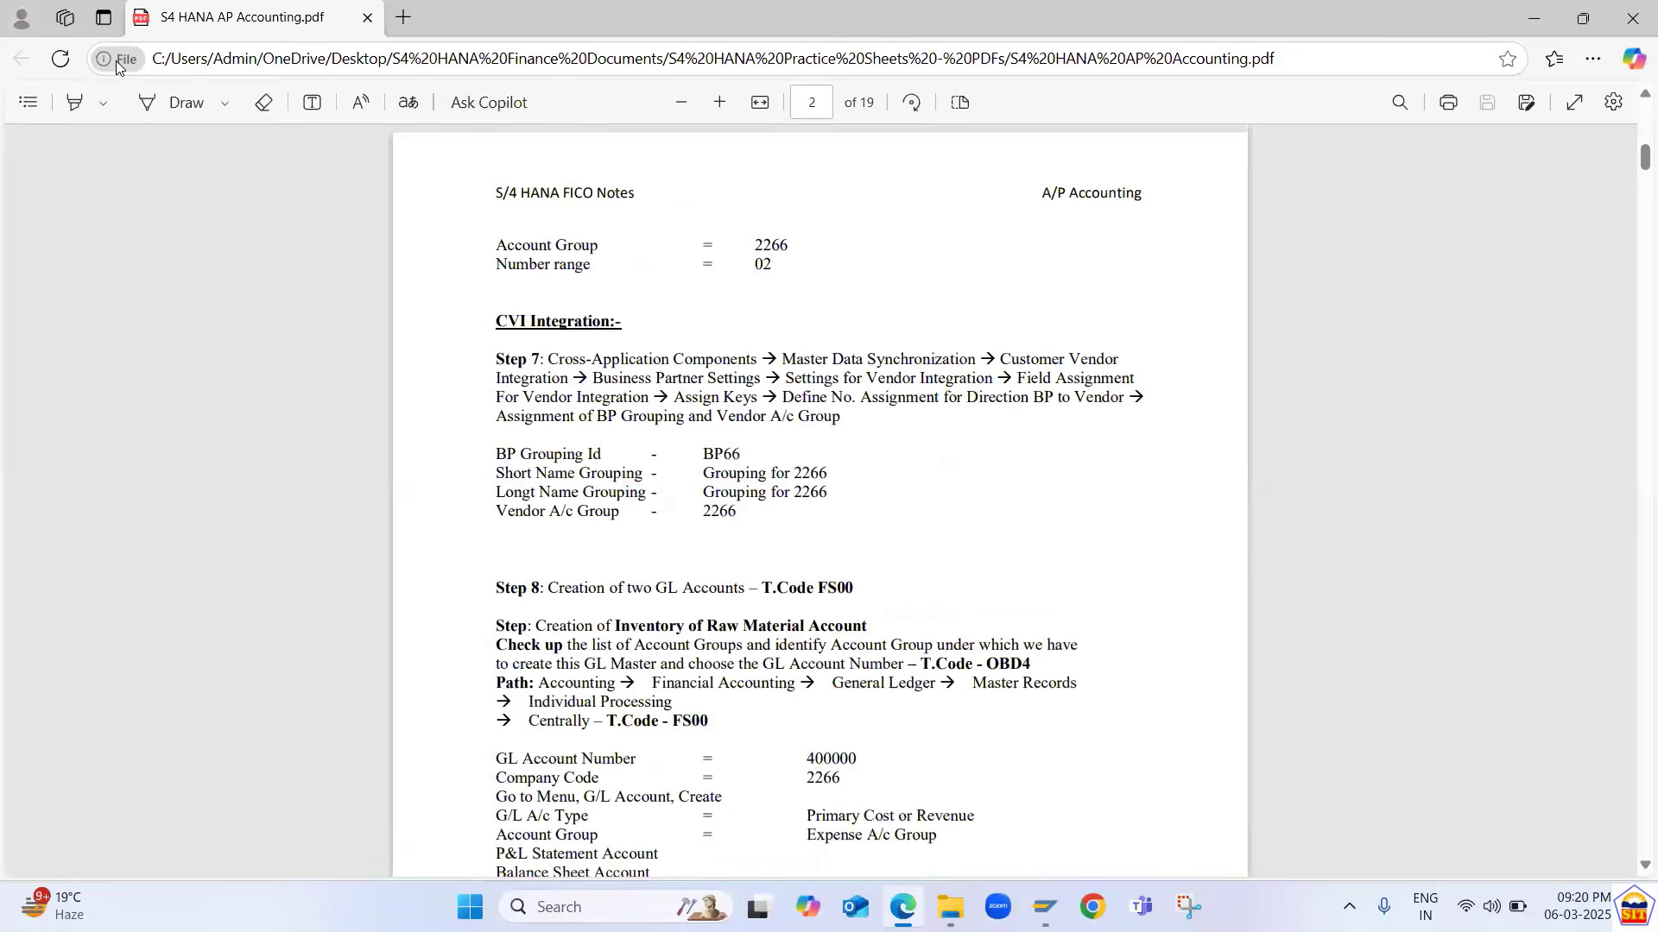
pyautogui.press('Up')
pyautogui.press('Up')
pyautogui.press('Up')
pyautogui.press('Up')
pyautogui.press('Up')
pyautogui.press('Up')
pyautogui.press('Up')
pyautogui.press('Up')
pyautogui.press('Up')
pyautogui.press('Up')
pyautogui.press('Up')
pyautogui.press('Up')
pyautogui.press('Up')
pyautogui.press('Up')
pyautogui.press('Up')
pyautogui.press('Up')
pyautogui.press('Up')
pyautogui.press('Up')
pyautogui.press('Up')
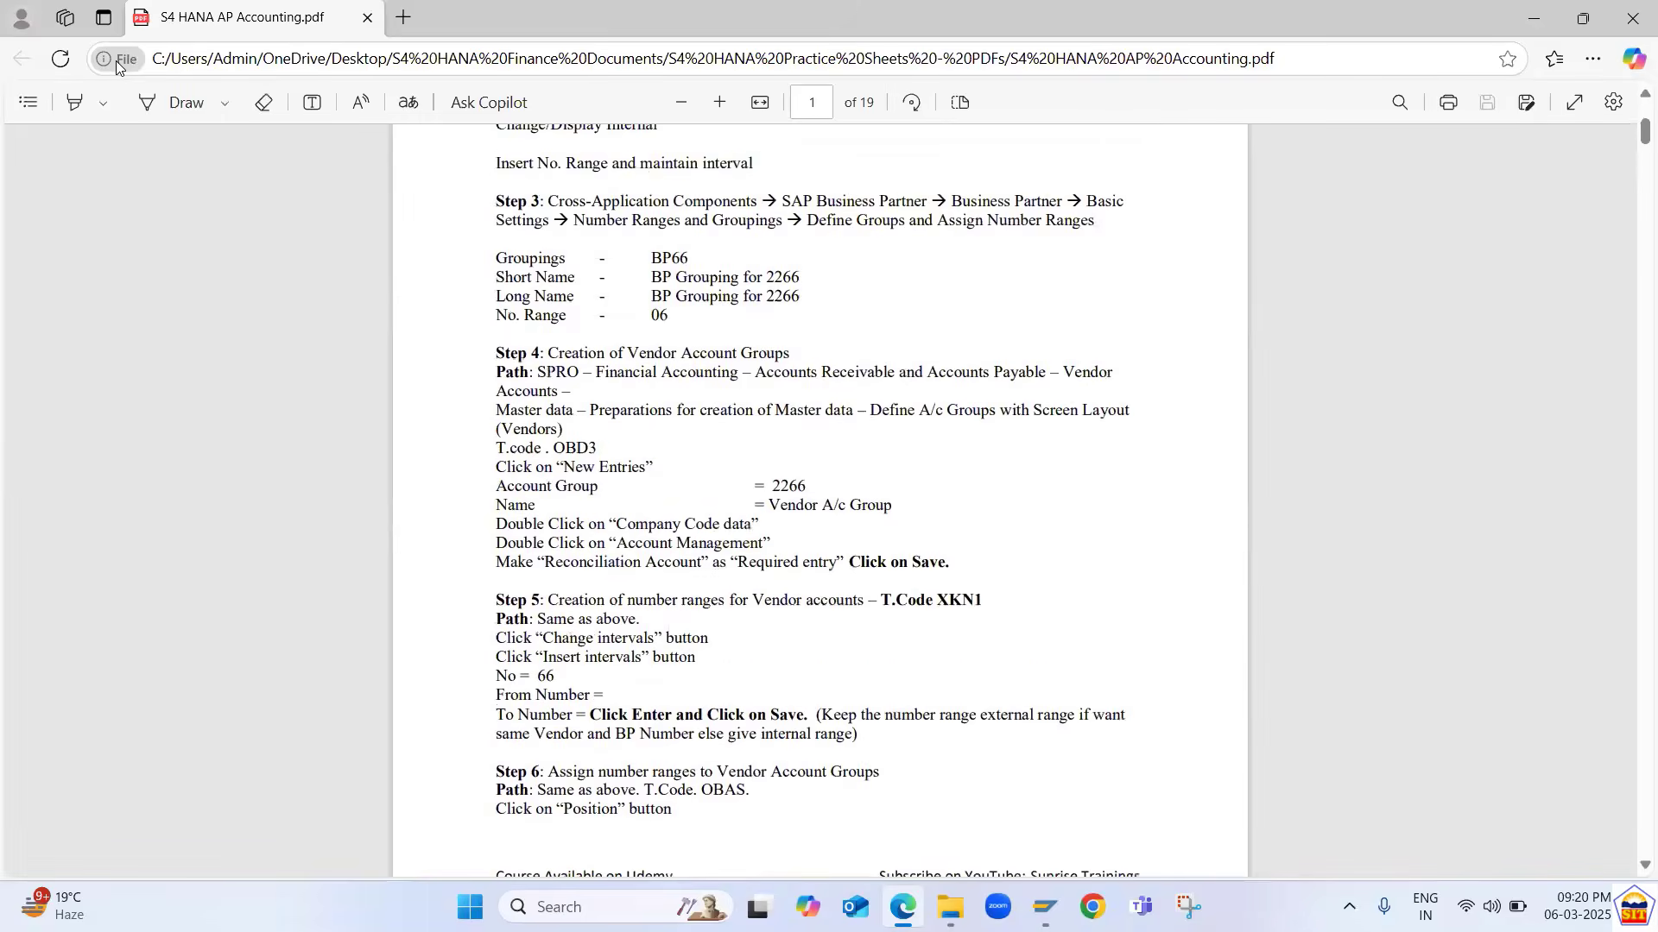
pyautogui.press('Down')
pyautogui.press('Down')
pyautogui.press('Down')
pyautogui.press('Down')
pyautogui.press('Down')
pyautogui.press('Down')
pyautogui.press('Down')
pyautogui.press('Down')
pyautogui.press('Down')
pyautogui.press('Down')
pyautogui.press('Down')
pyautogui.press('Down')
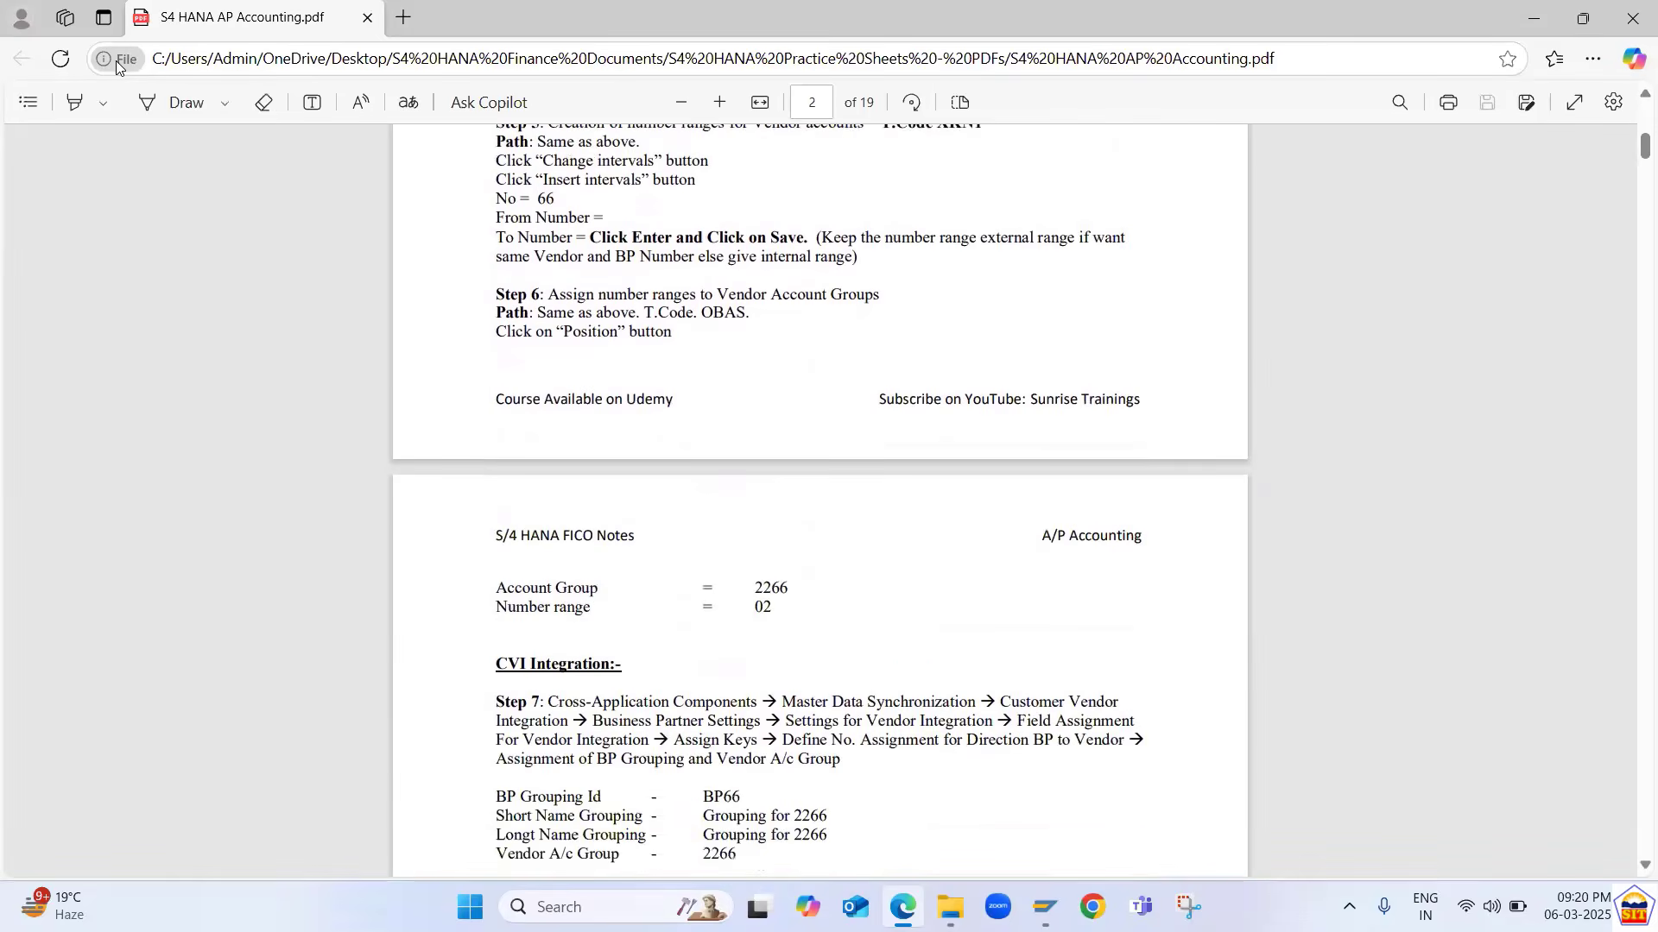
# - Switch back to SAP and run transaction OBAS to open the vendor account group number range assignments
pyautogui.hotkey('alt', 'Tab')
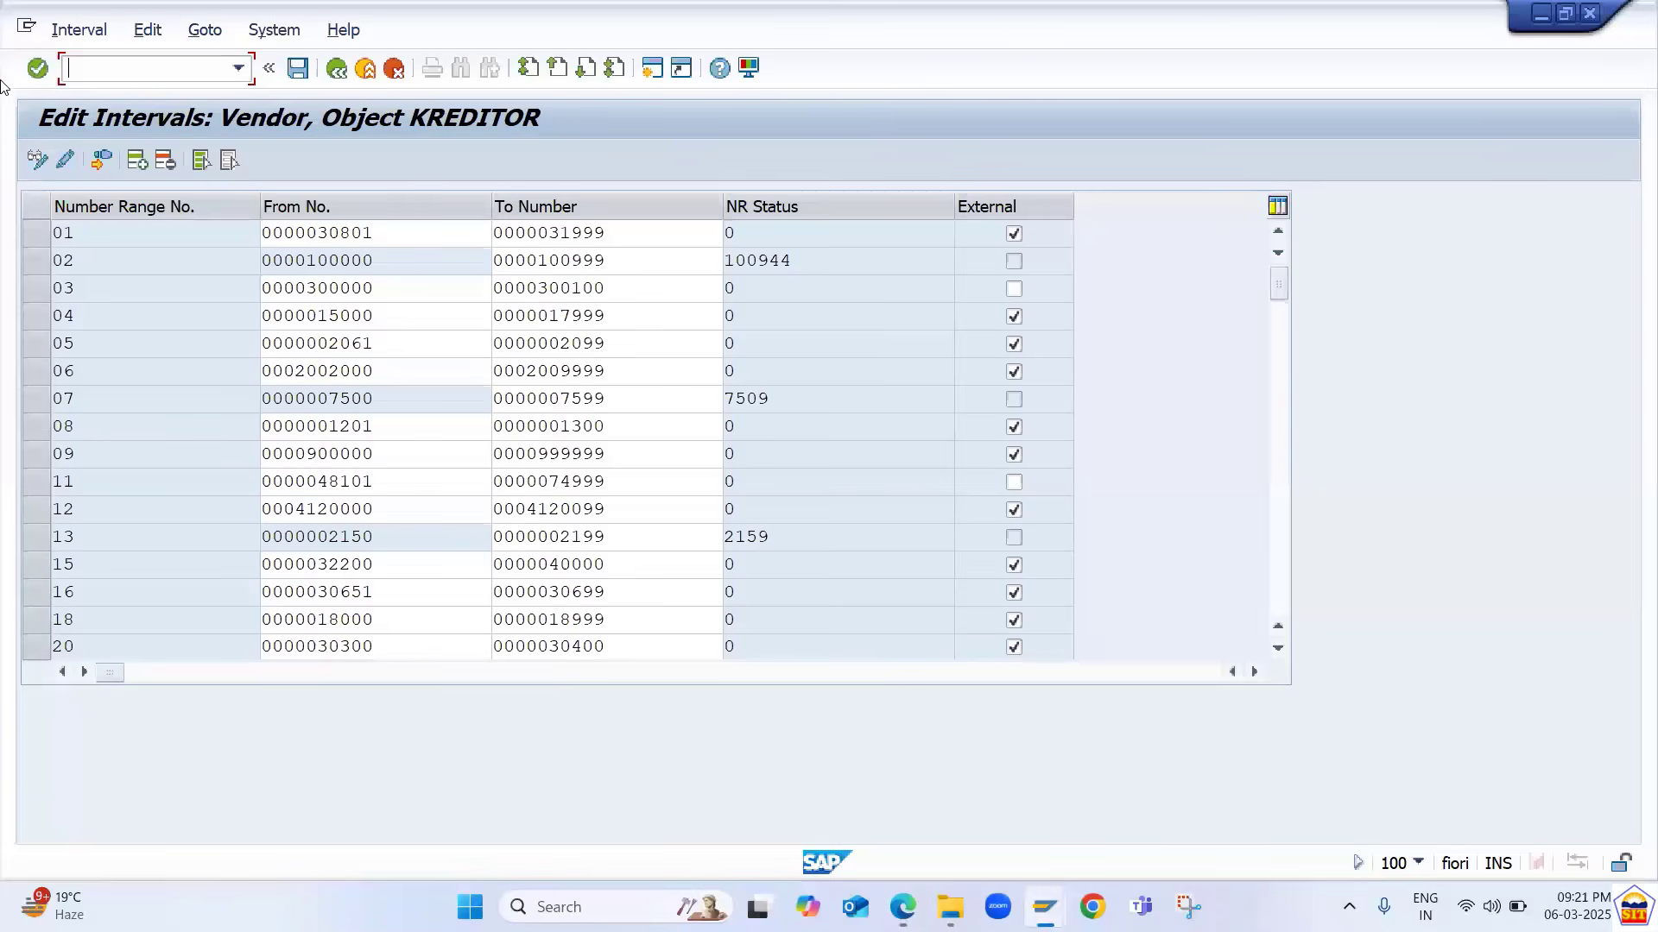
pyautogui.write('/nobas')
pyautogui.press('Return')
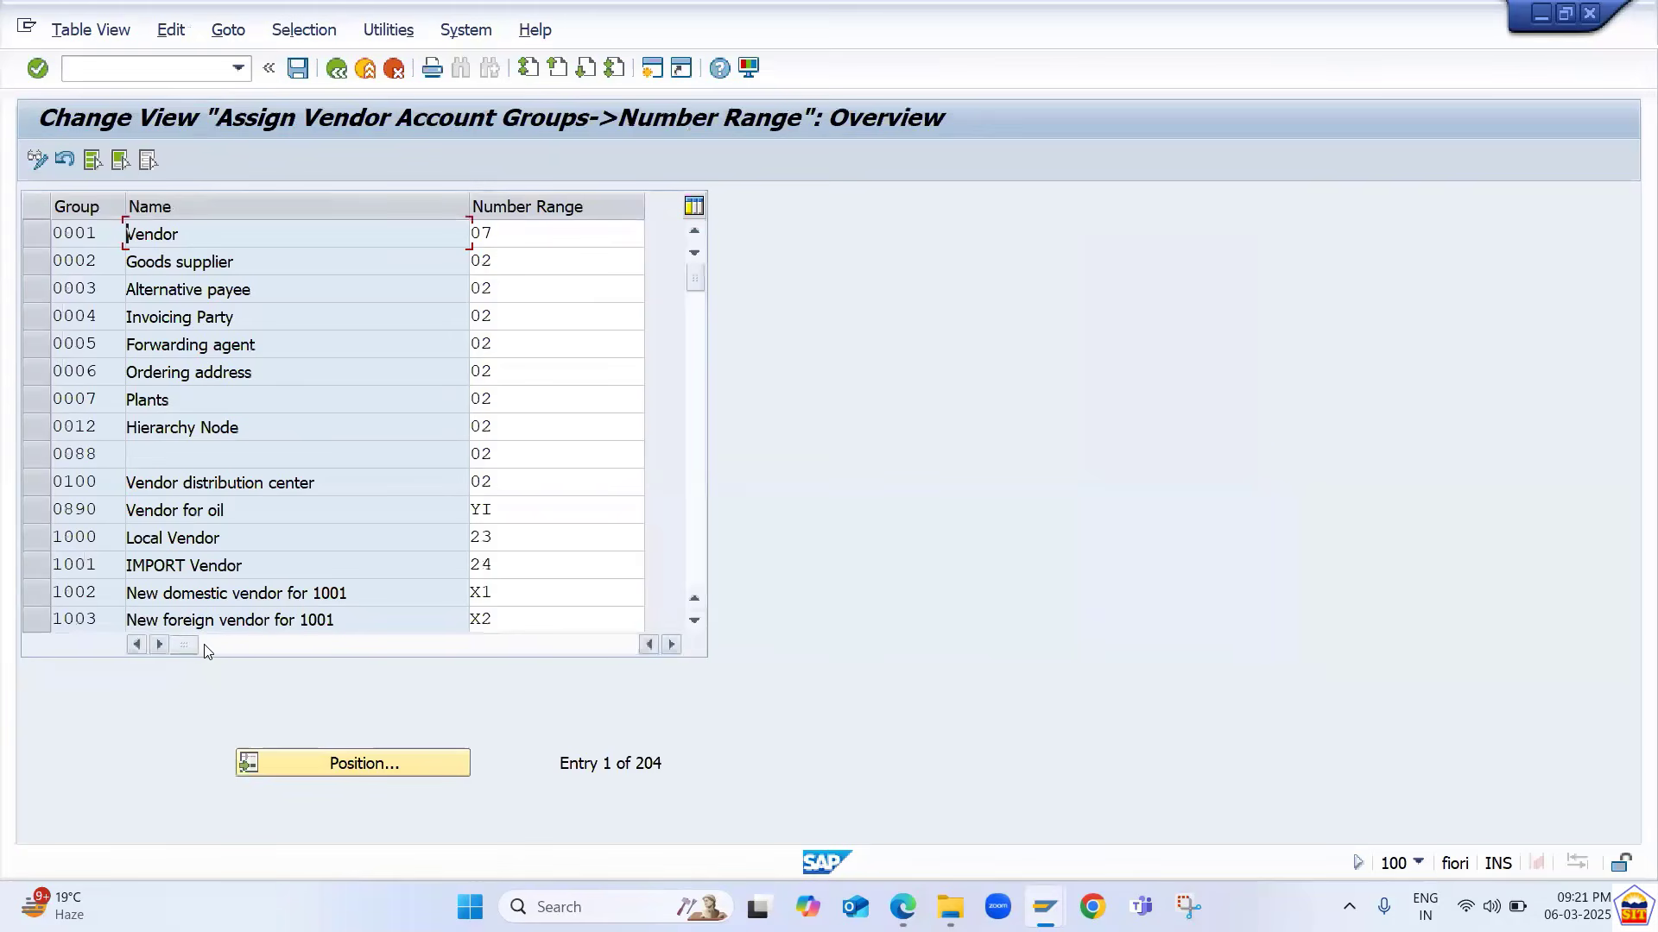
# - Find account group VN90 in the assignment list and assign number range 07 to it
pyautogui.click(342, 764)
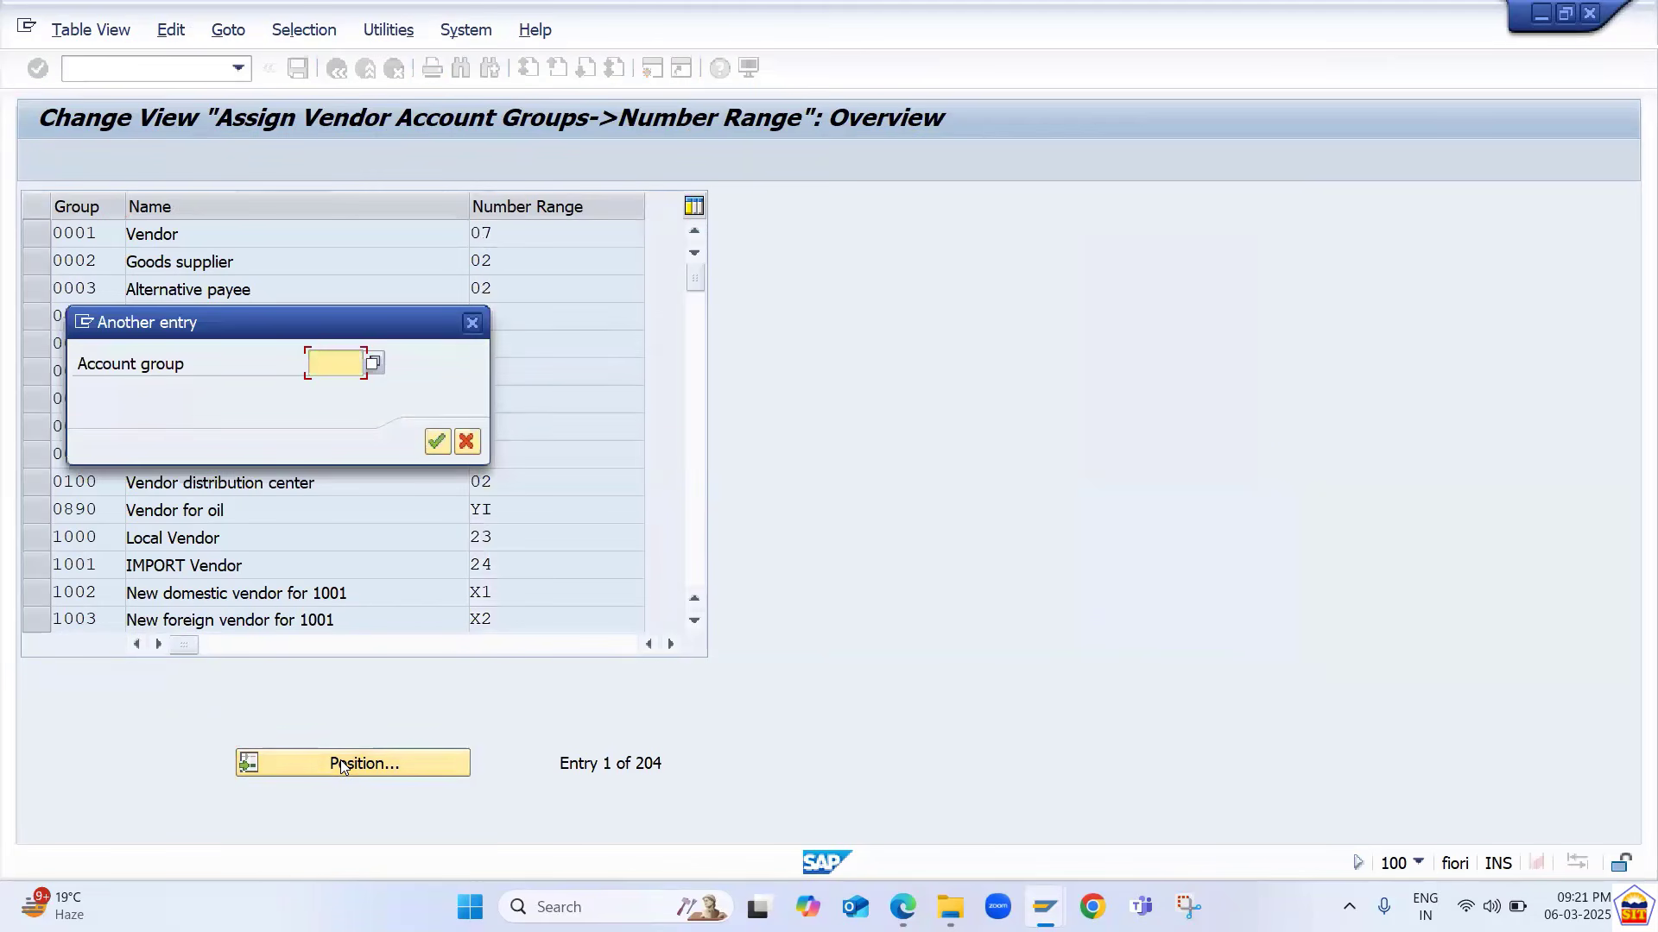
pyautogui.write('vn90')
pyautogui.press('Return')
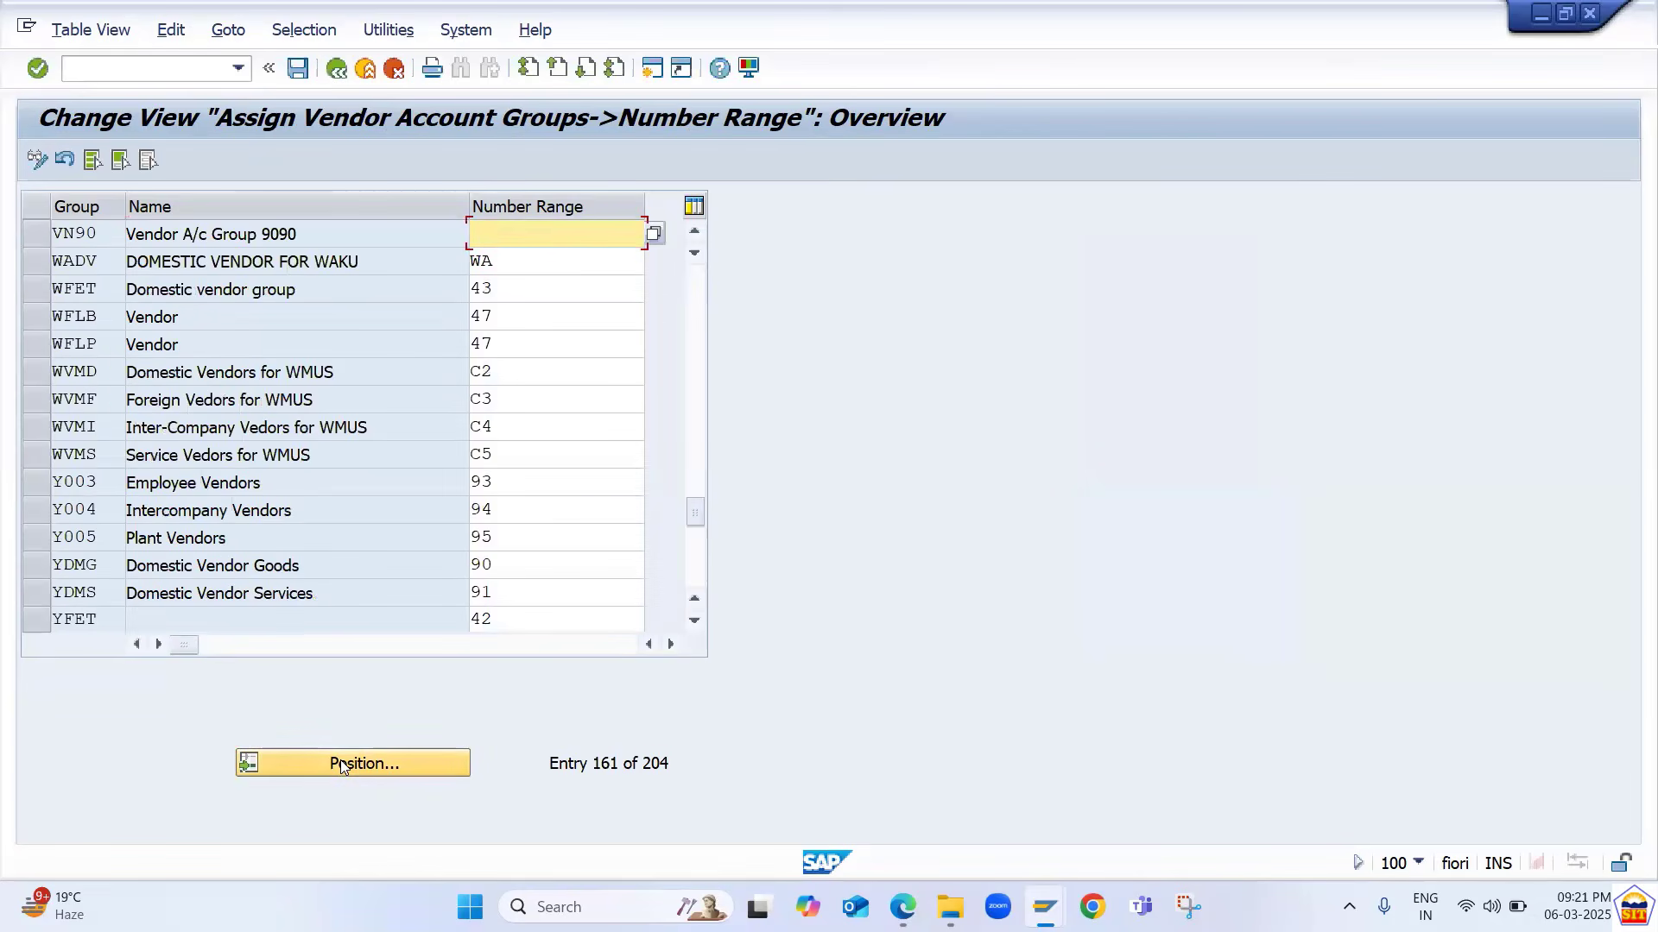
pyautogui.write('07')
pyautogui.press('Return')
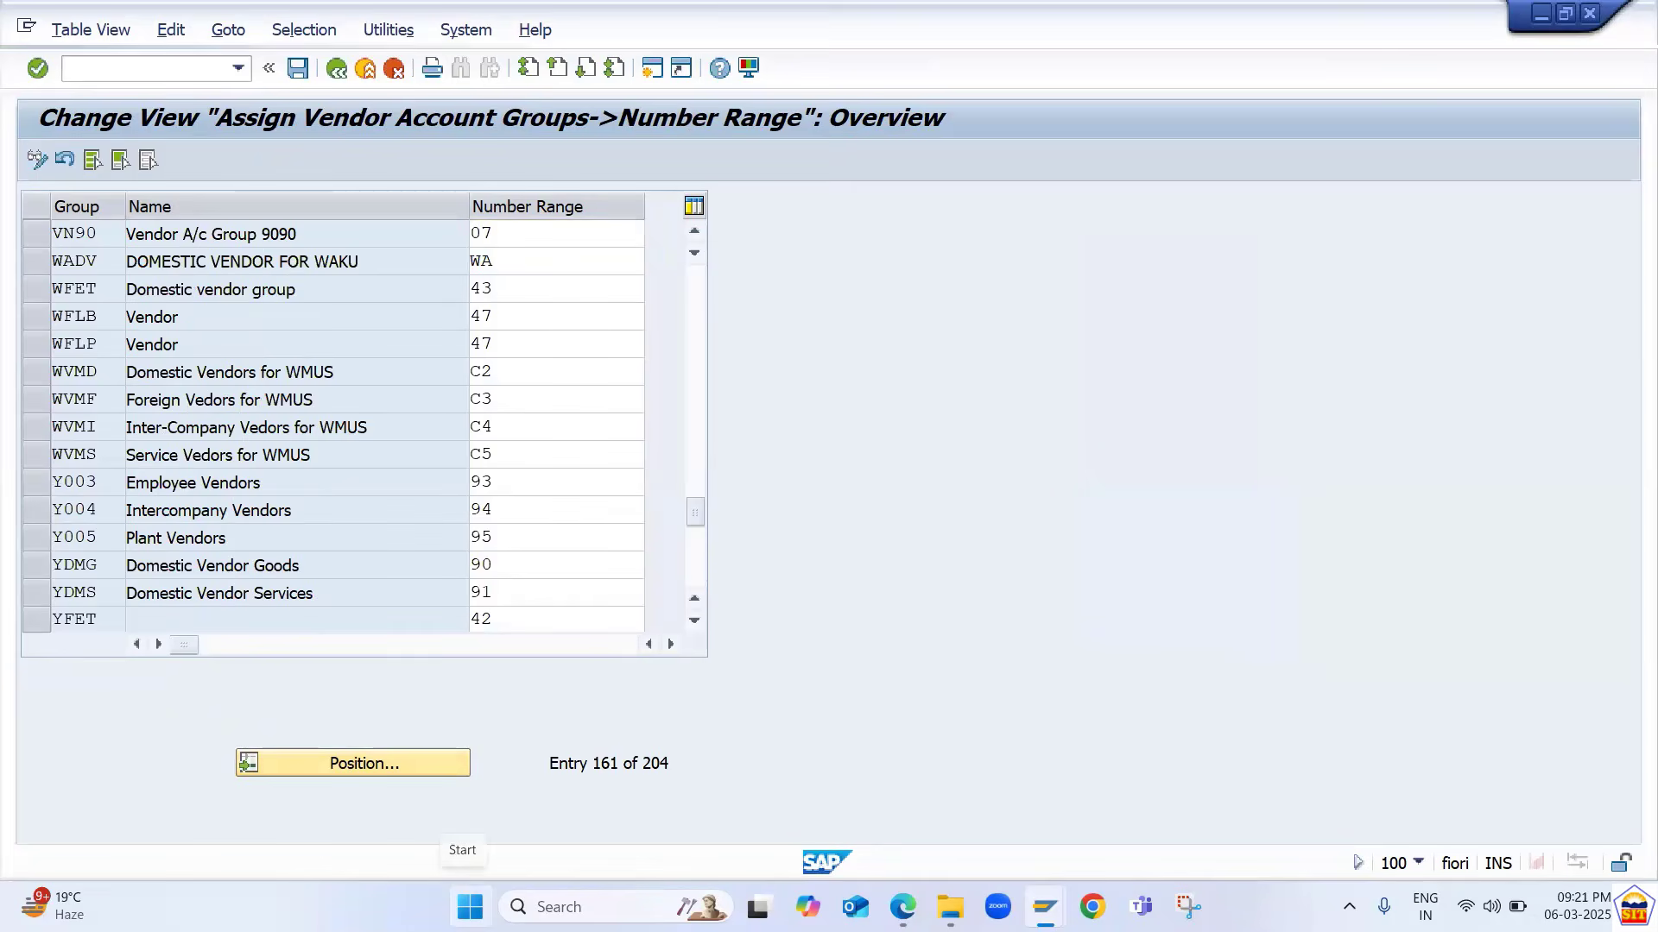
pyautogui.press('Return')
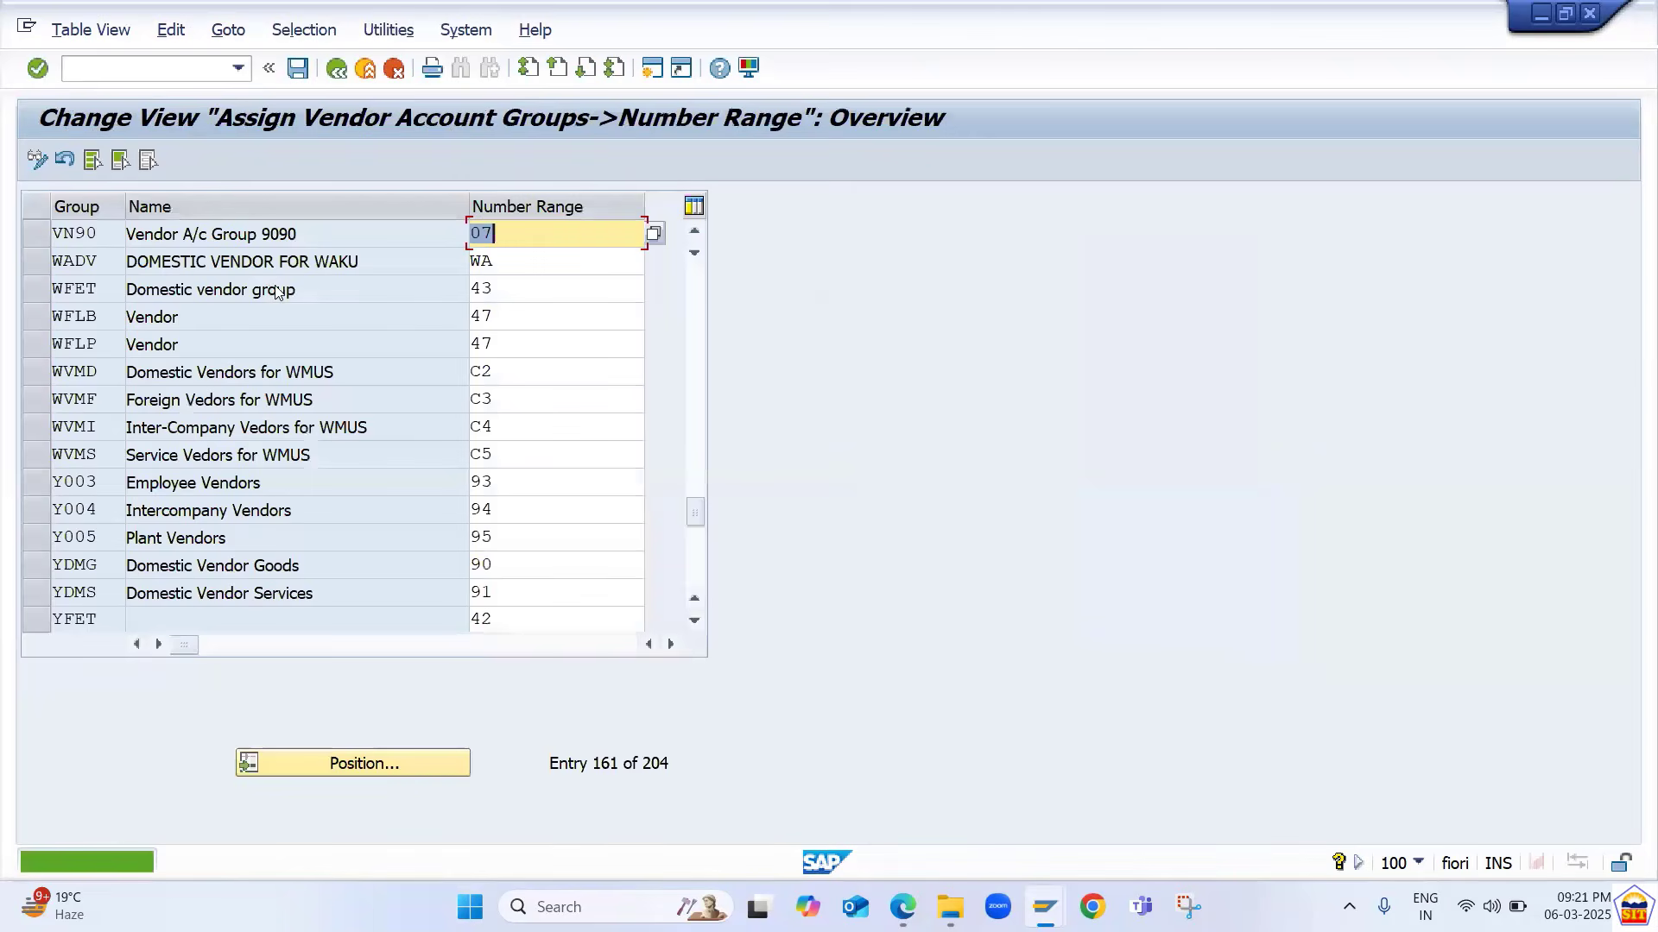
# - Switch to the PDF notes and read the Step 7 path for CVI integration of BP grouping and vendor account group
pyautogui.hotkey('alt', 'Tab')
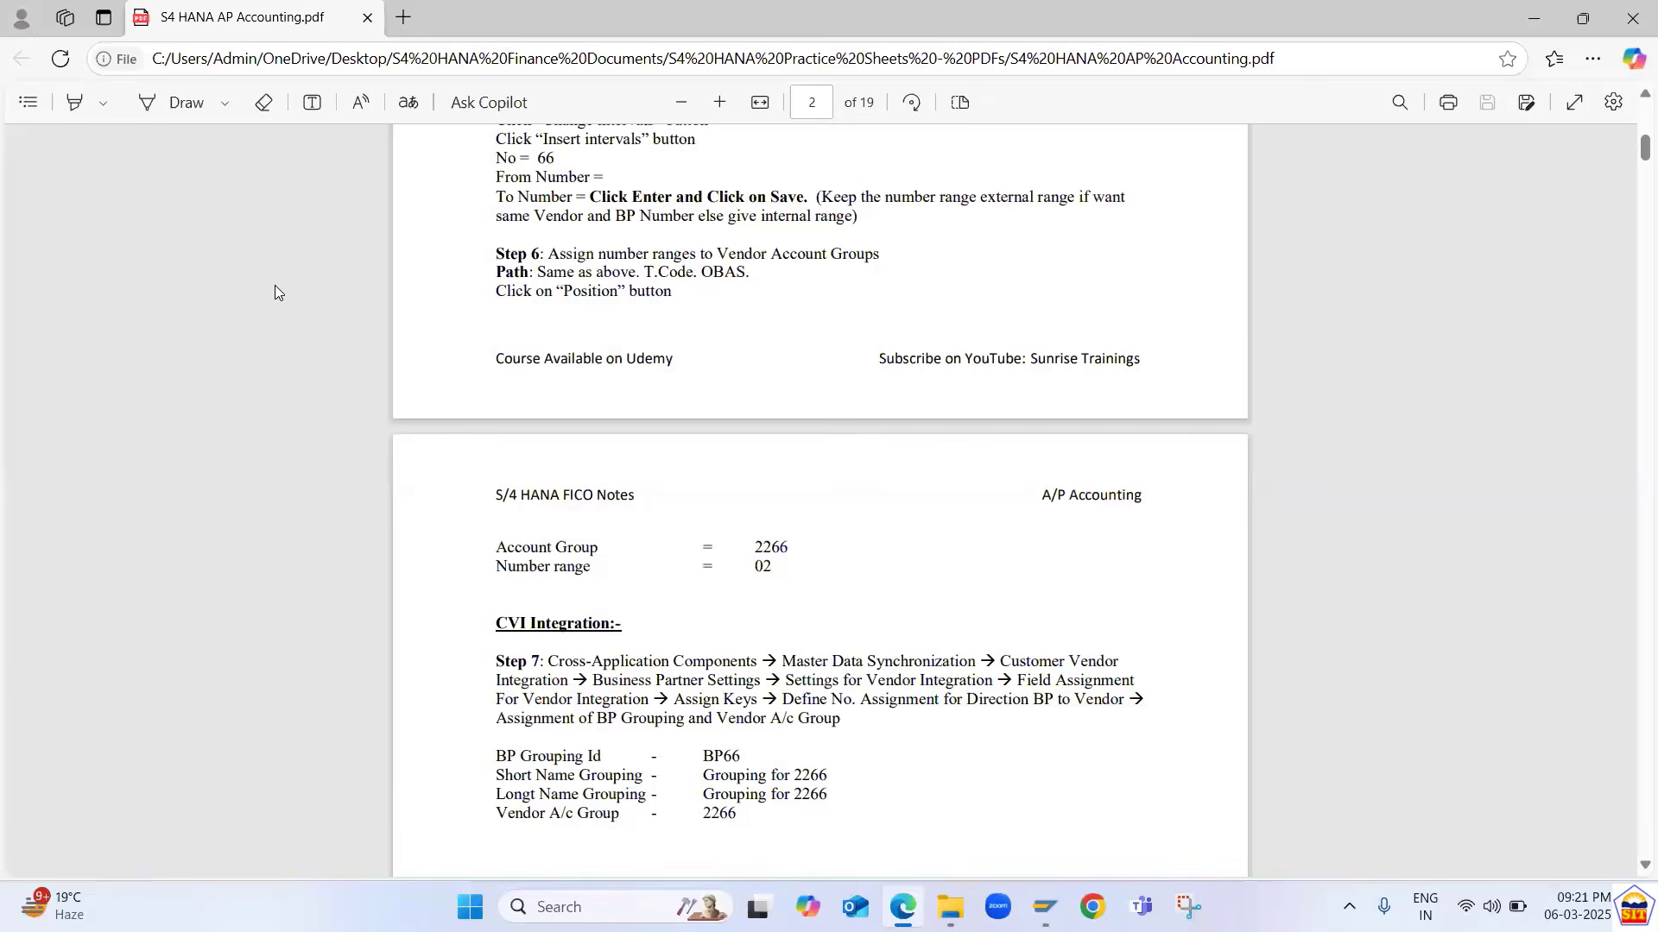
pyautogui.scroll(-3, 274, 285)
pyautogui.scroll(-3, 274, 286)
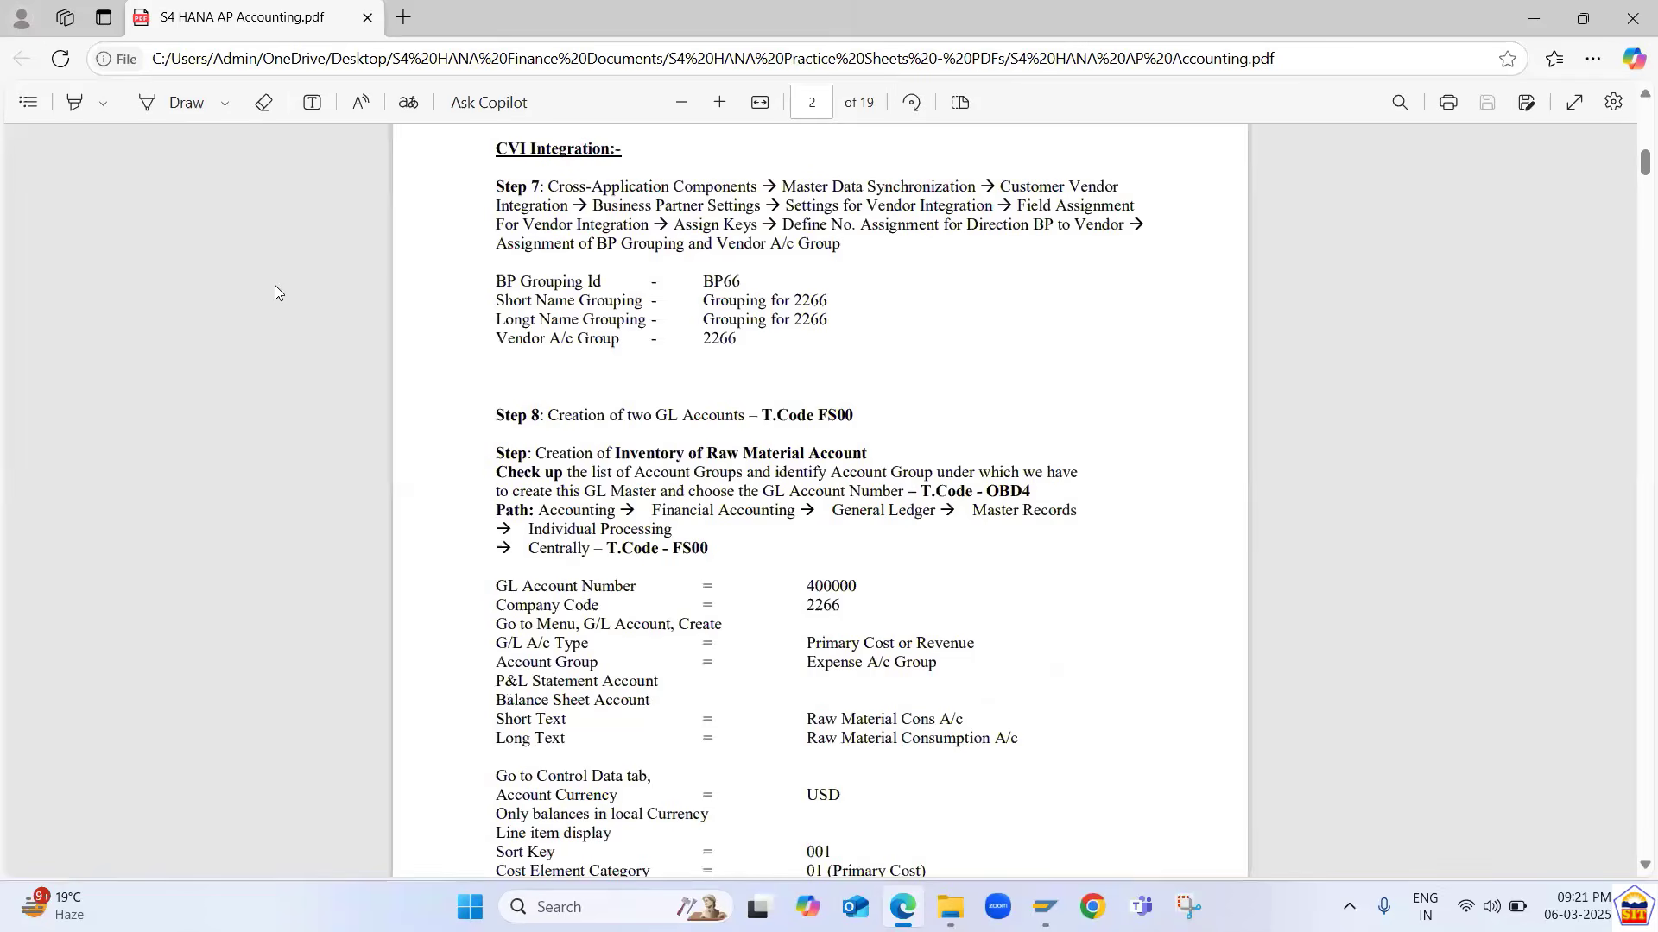
pyautogui.scroll(1, 274, 285)
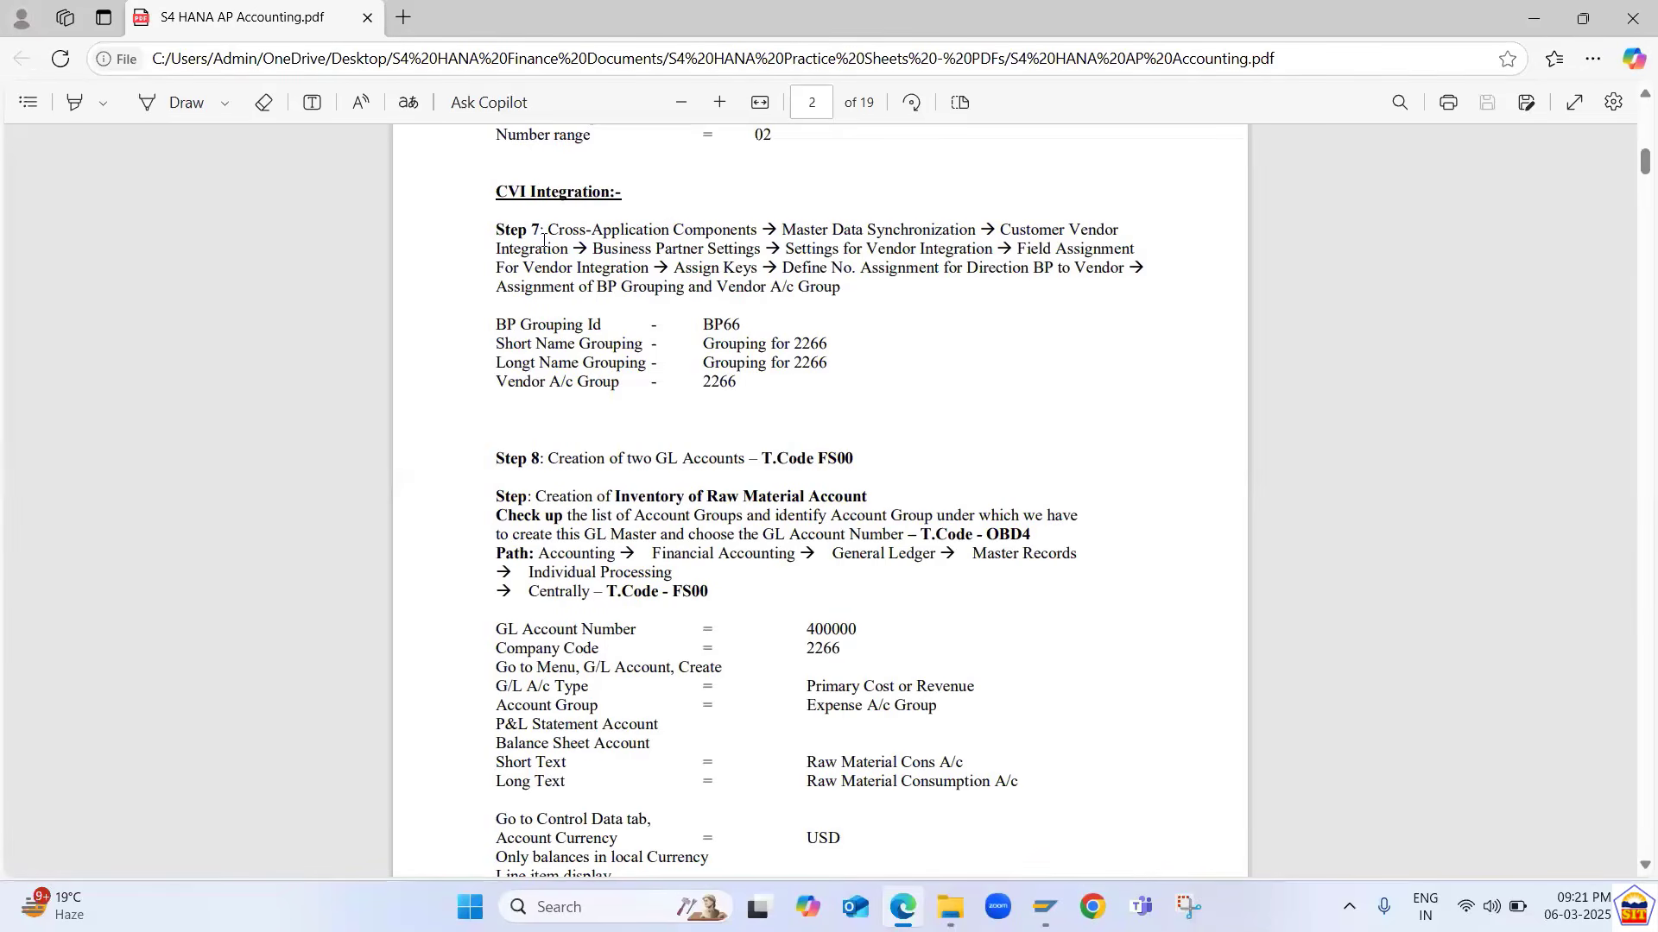
pyautogui.moveTo(562, 233); pyautogui.dragTo(991, 245)
# - Switch back to SAP, go to Customizing: Execute Project and open the SAP Reference IMG
pyautogui.hotkey('alt', 'Tab')
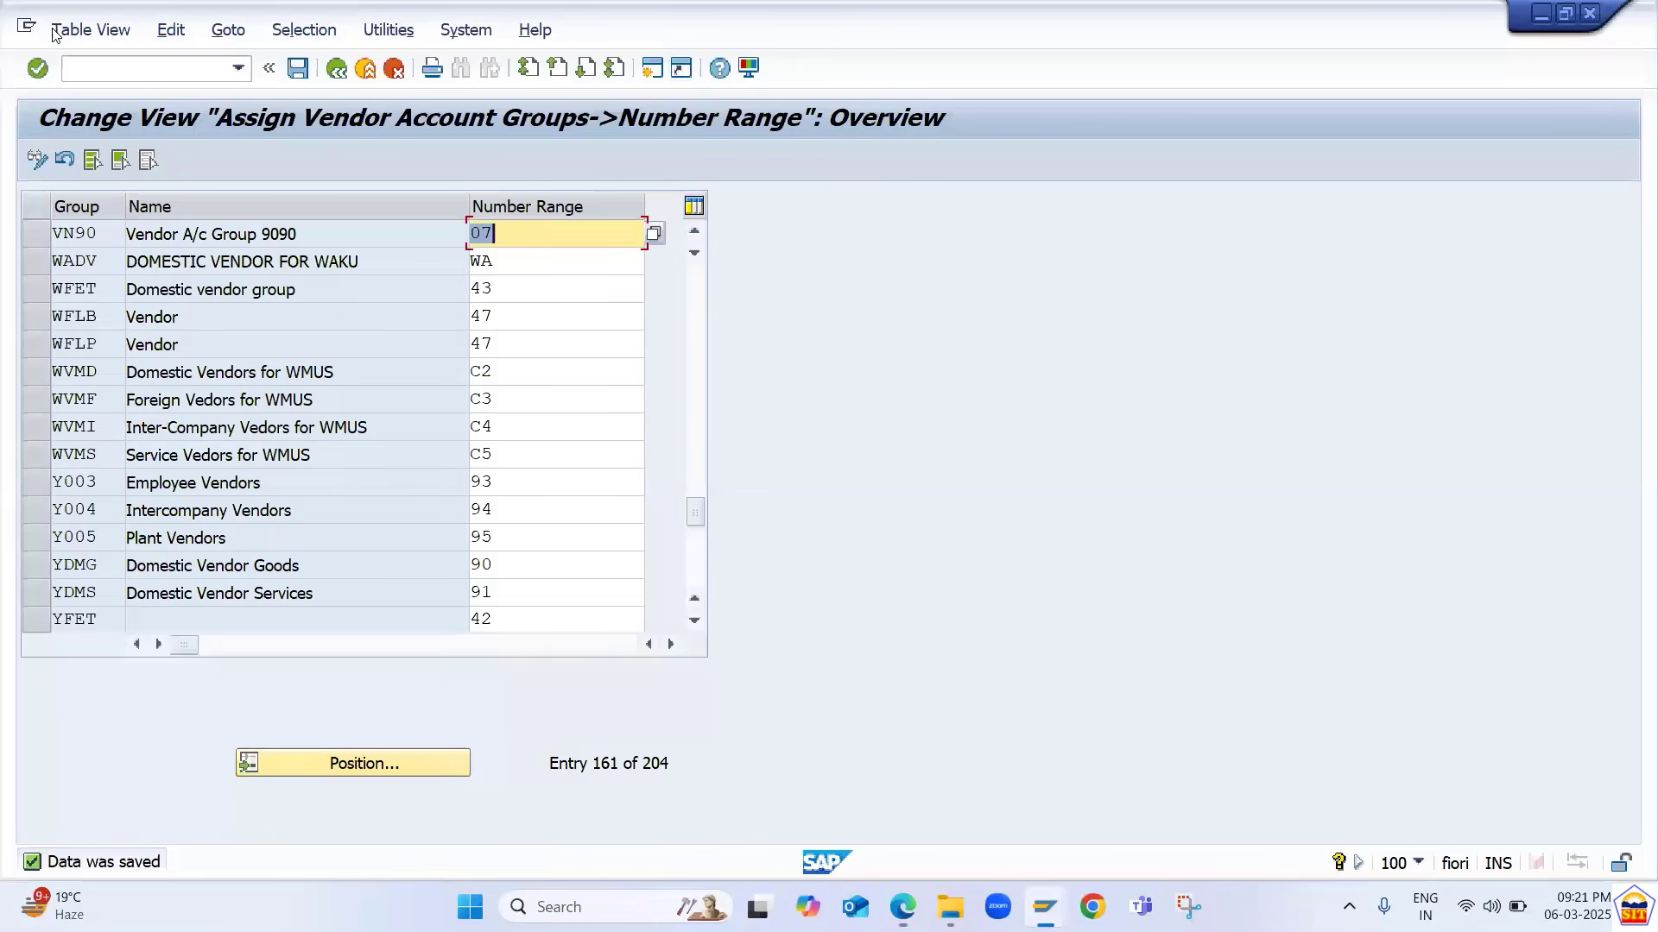
pyautogui.click(107, 69)
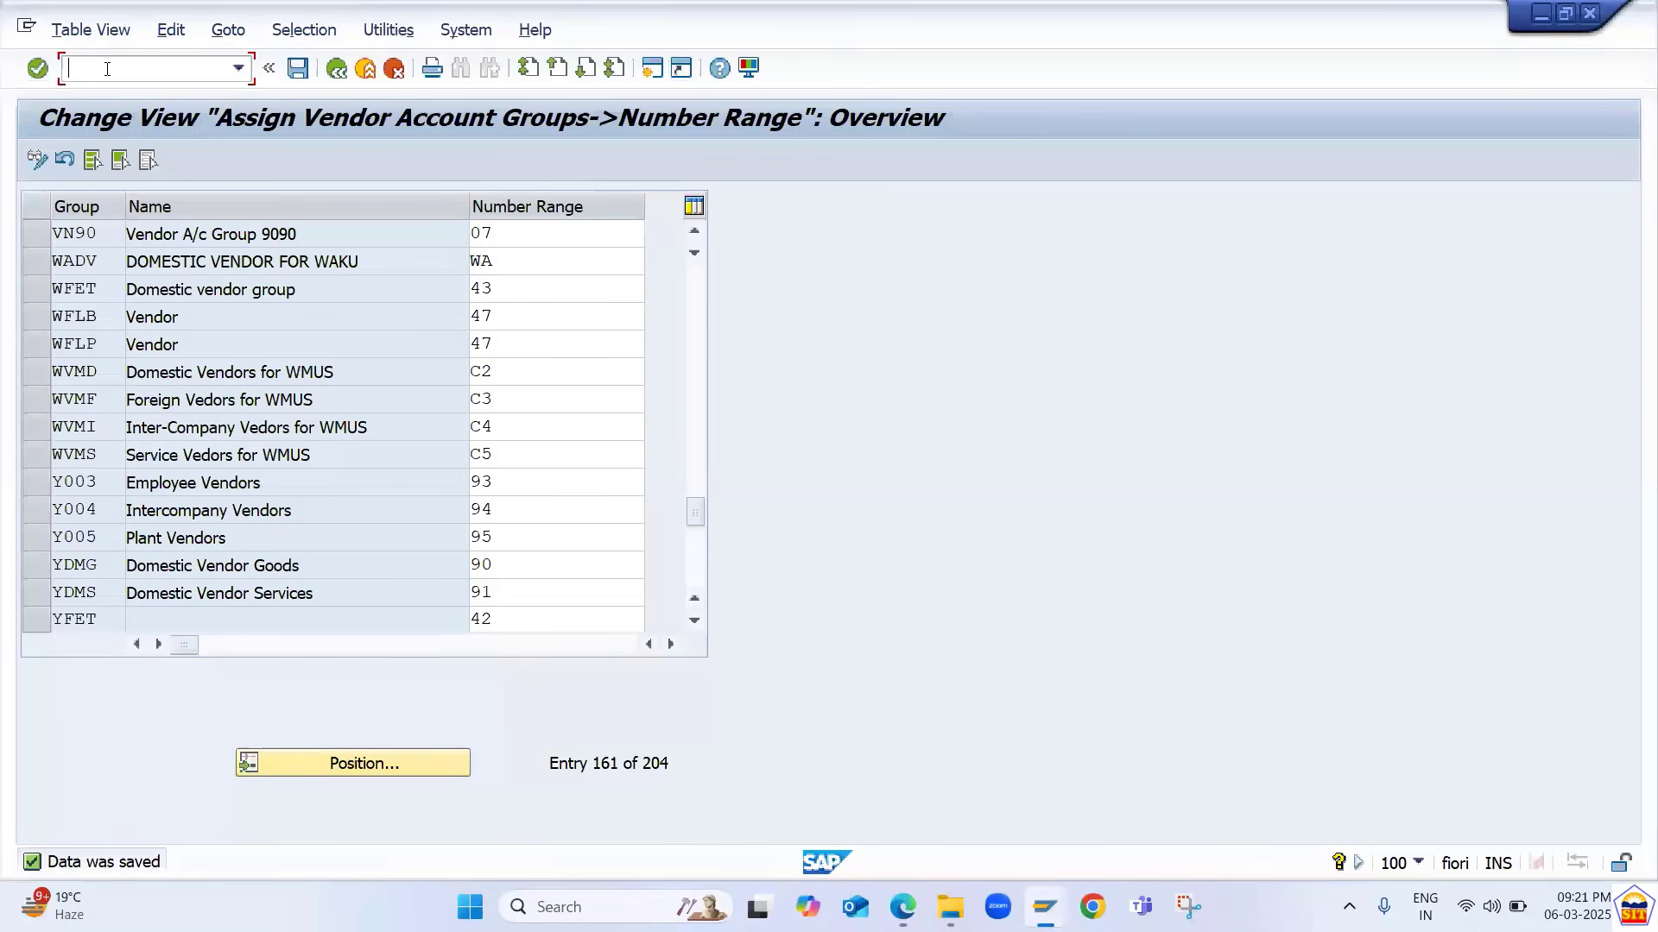
pyautogui.write('/nxkn1')
pyautogui.press('Return')
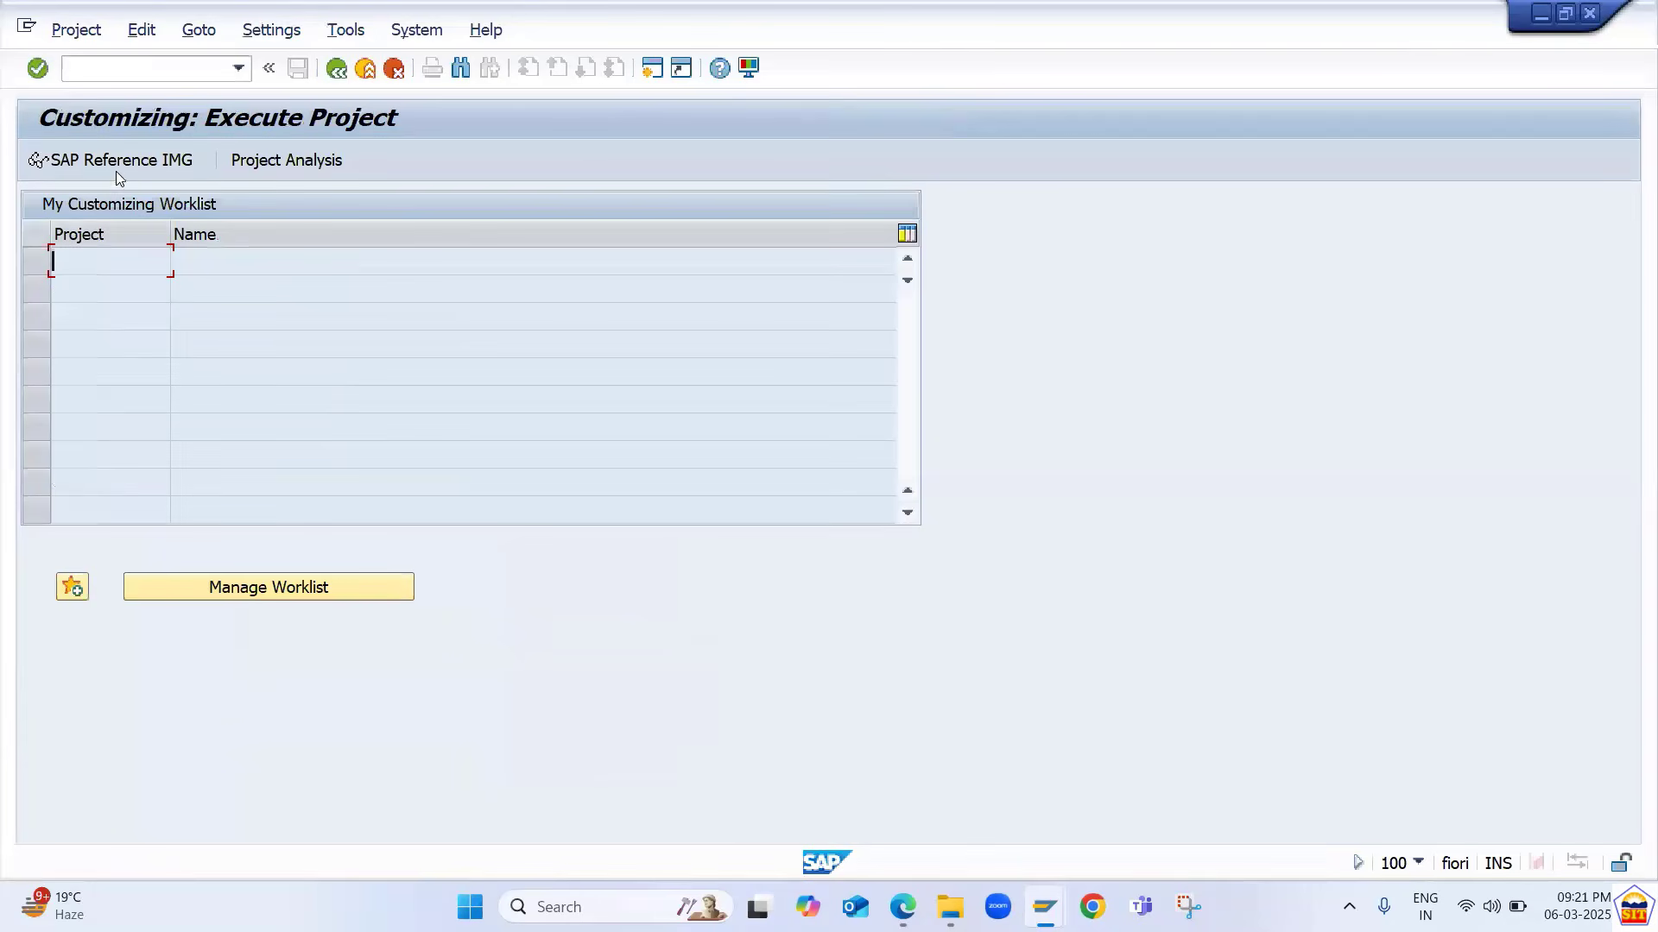
pyautogui.click(131, 163)
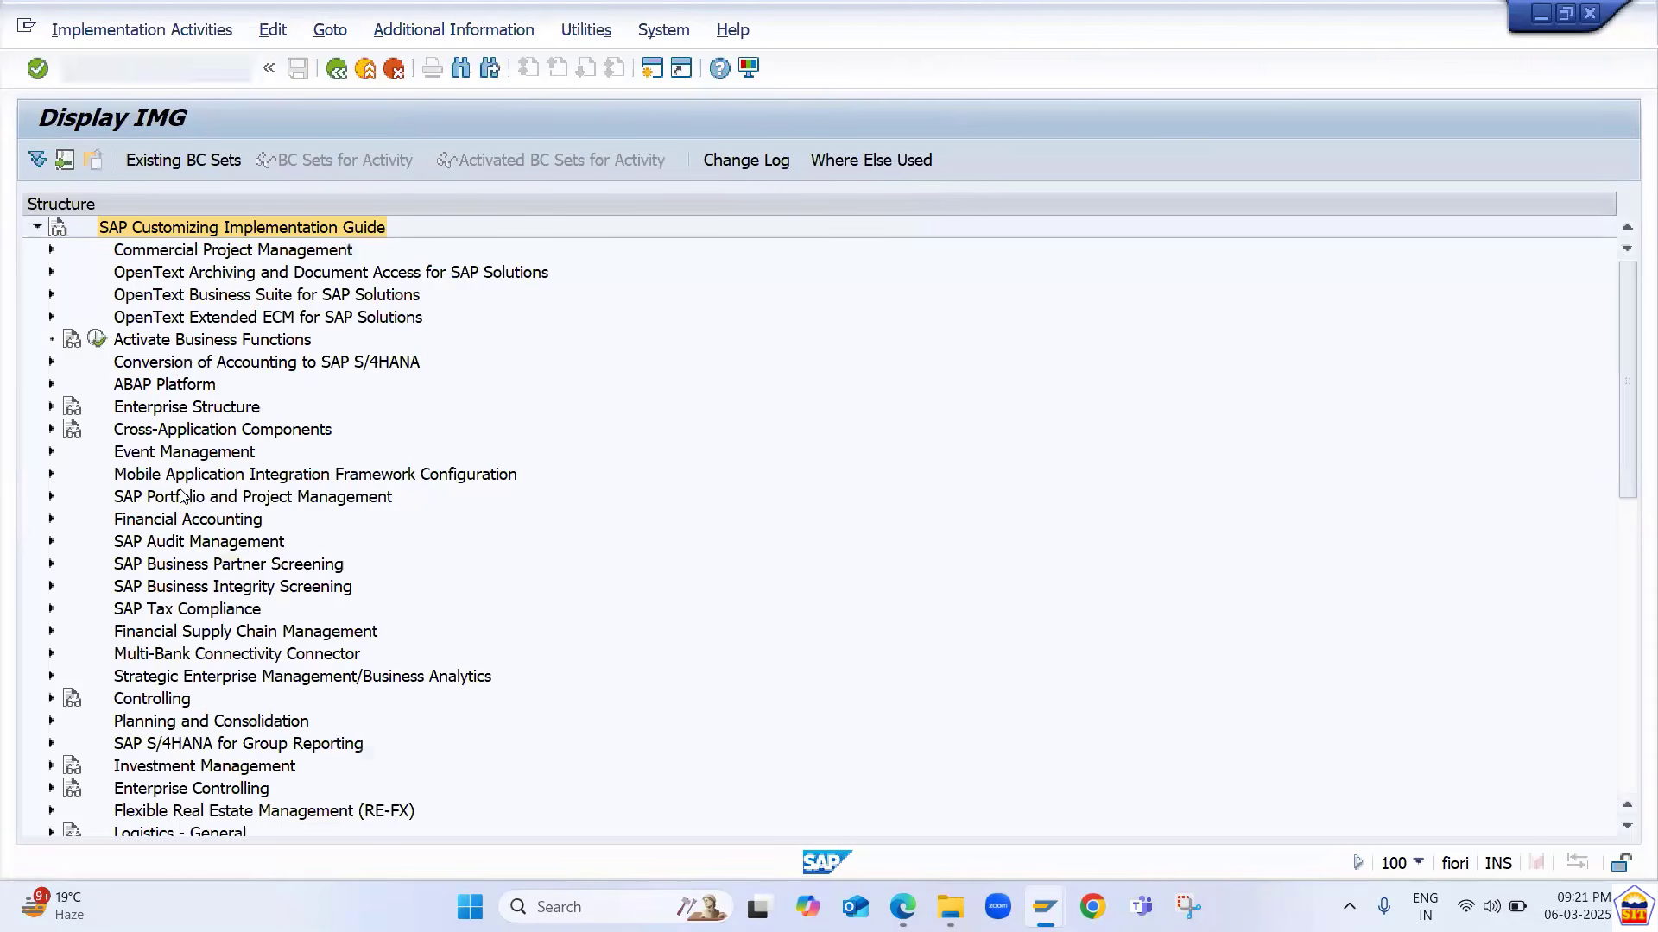
# - Expand Cross-Application Components in the SAP Customizing Implementation Guide
pyautogui.click(182, 496)
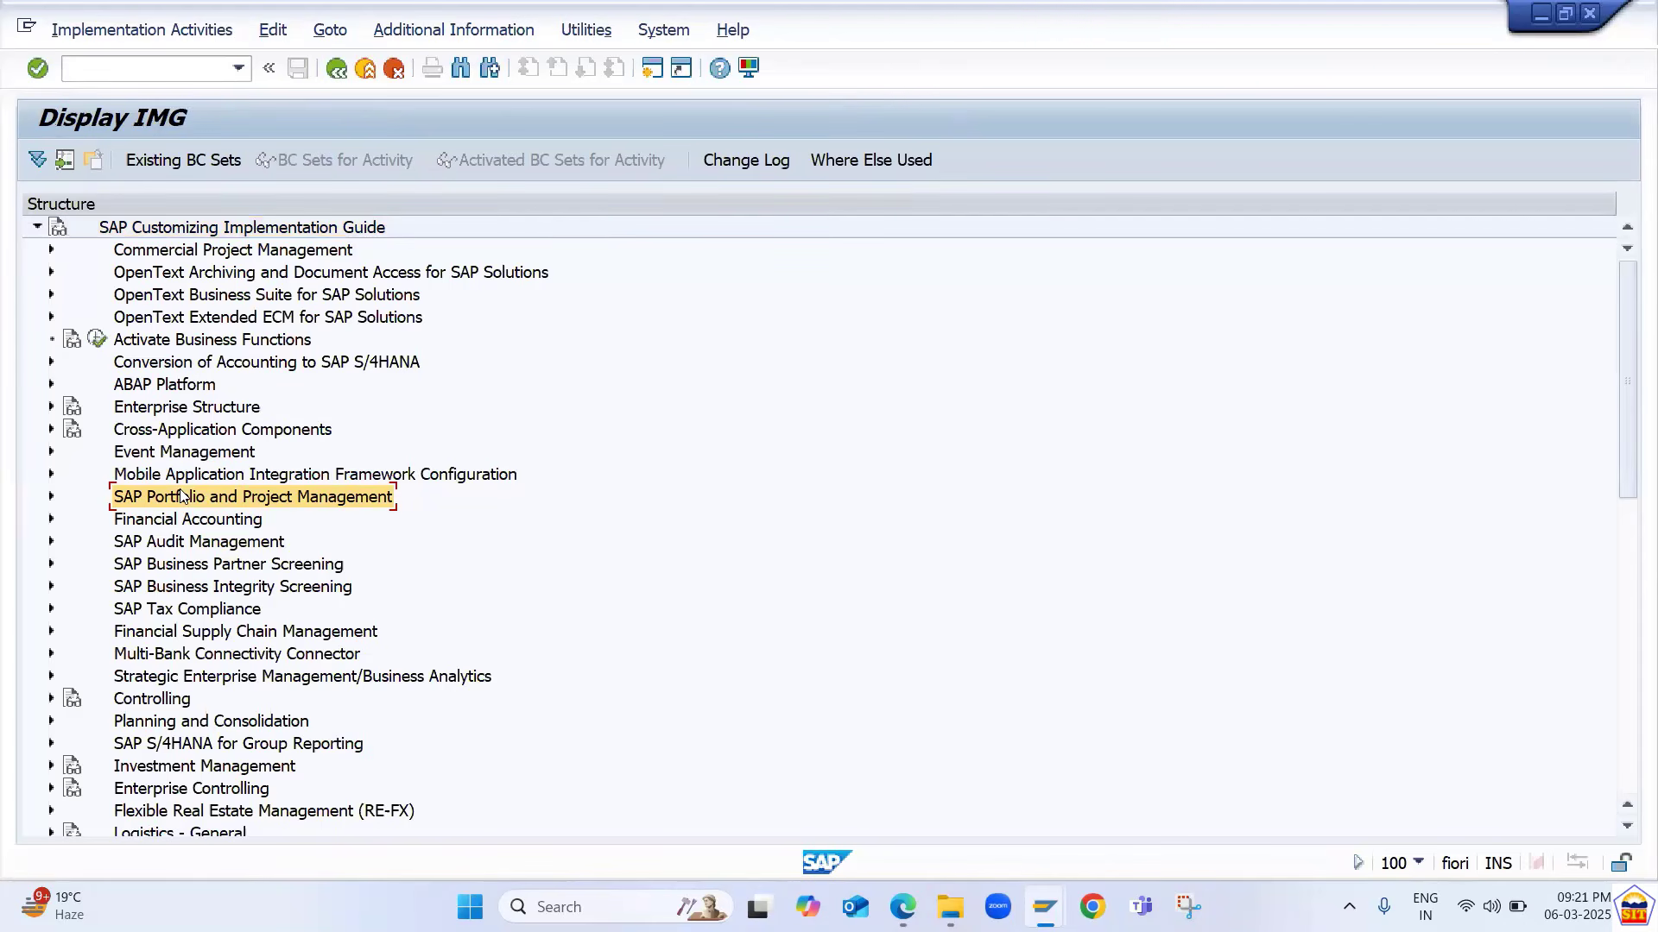
pyautogui.press('Up')
pyautogui.press('Up')
pyautogui.press('Up')
pyautogui.press('Right')
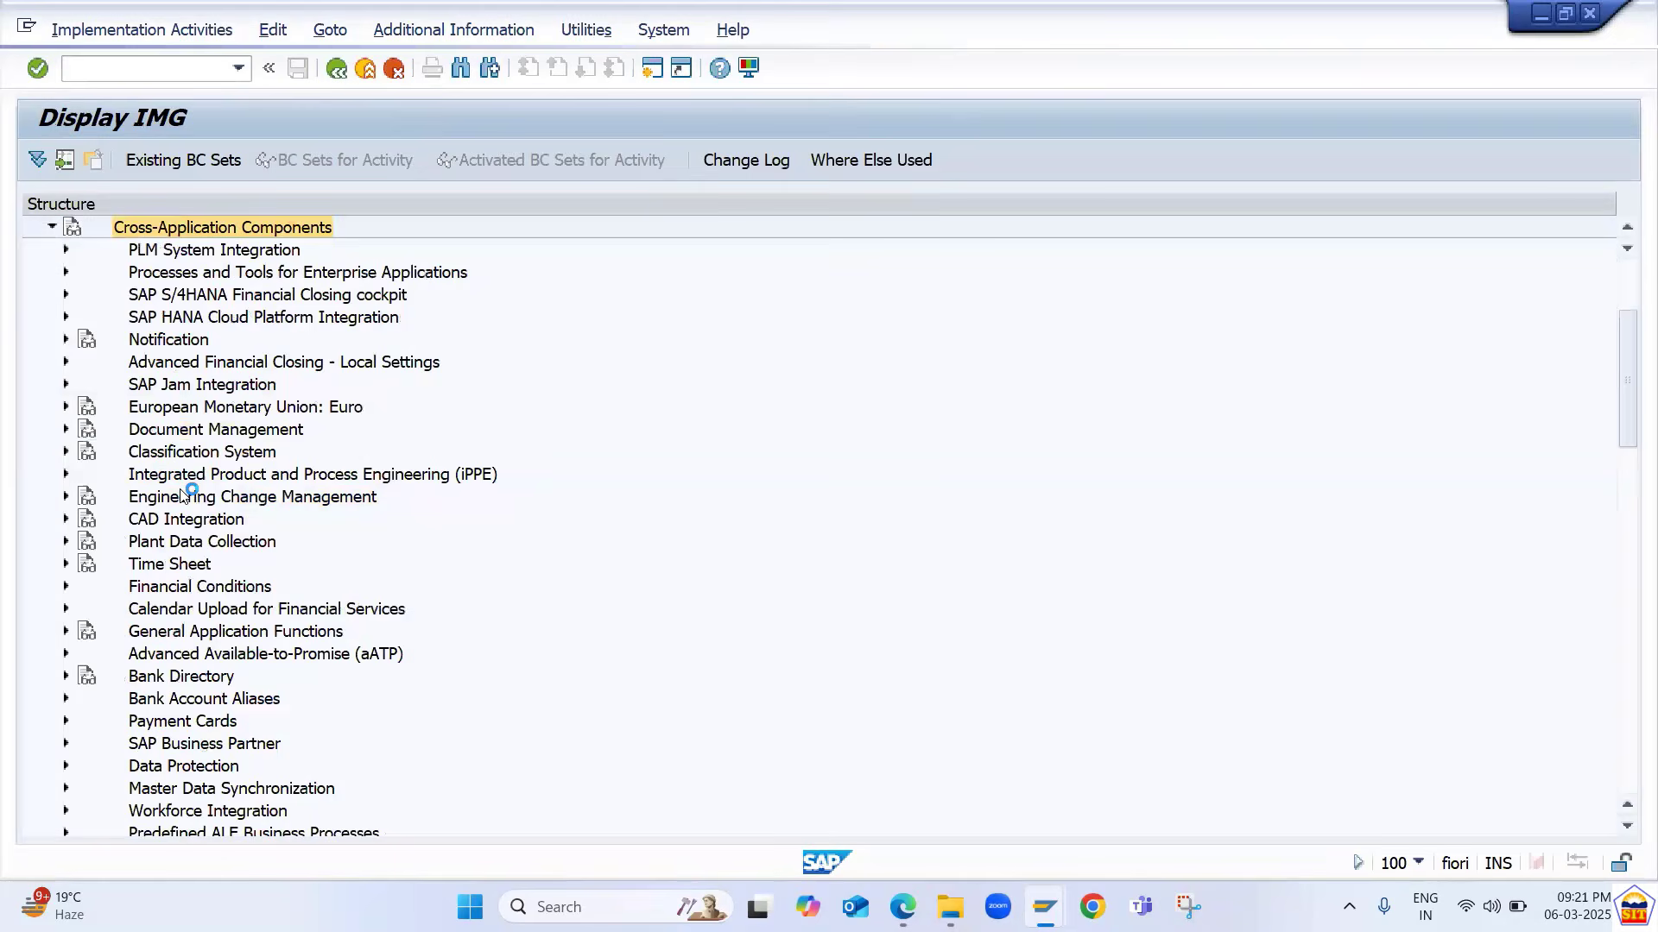
# - Find the Master Data Synchronization node under Cross-Application Components and expand it
pyautogui.press('Down')
pyautogui.press('Down')
pyautogui.press('Down')
pyautogui.press('Down')
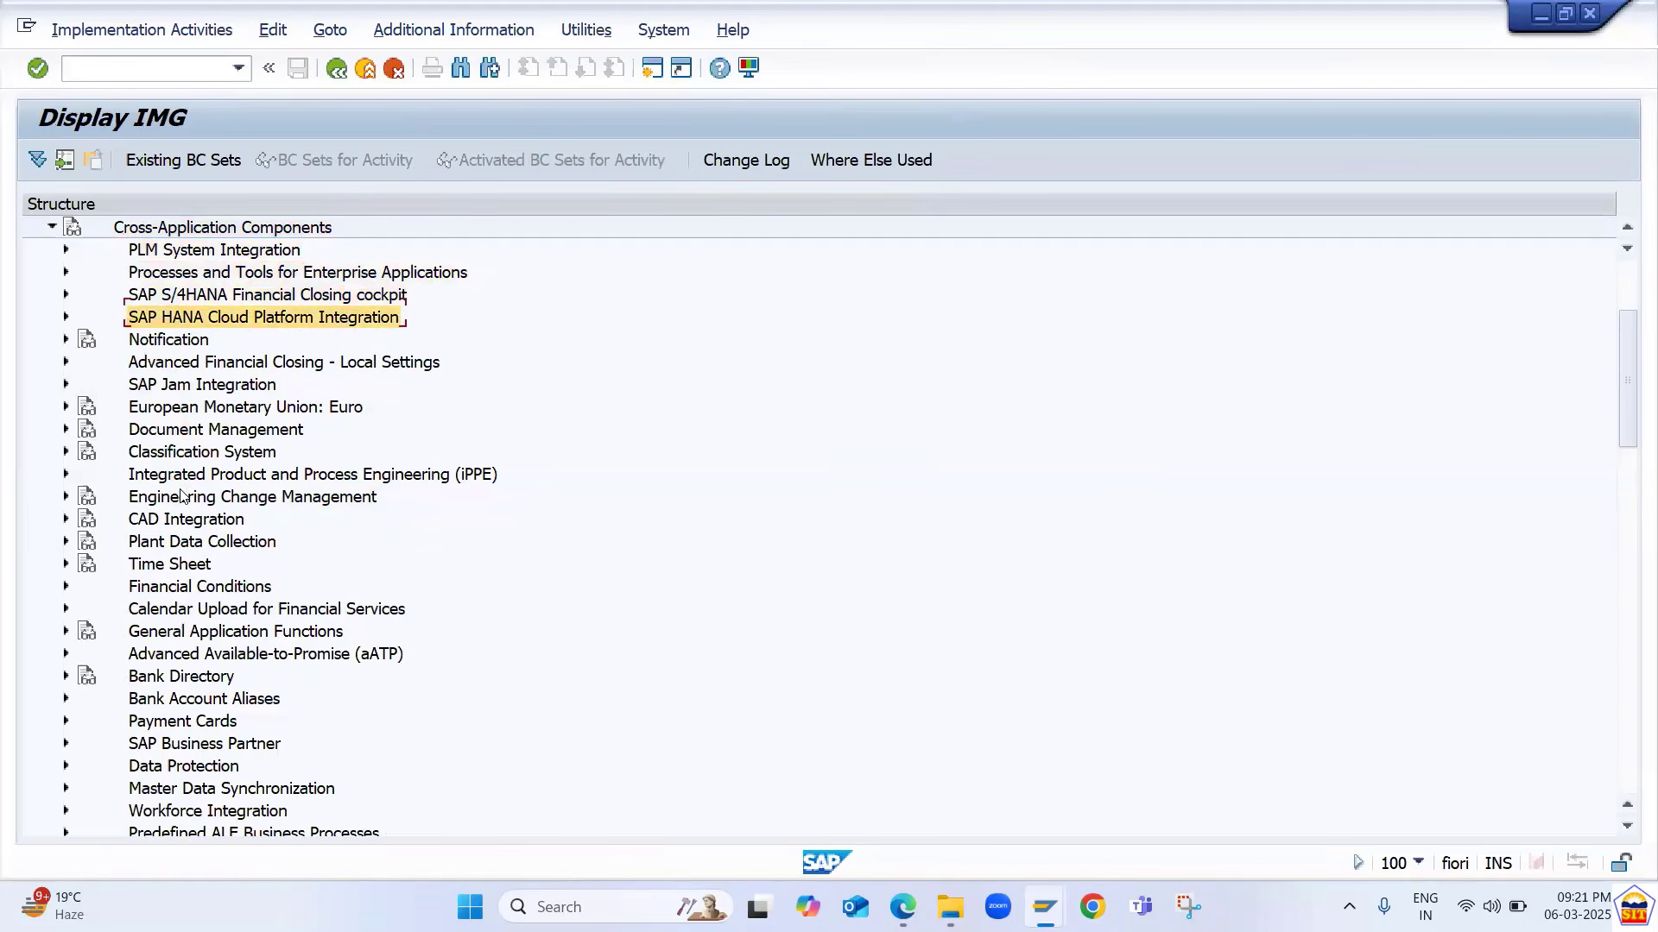
pyautogui.press('Down')
pyautogui.press('Down')
pyautogui.press('Down')
pyautogui.press('Down')
pyautogui.press('Down')
pyautogui.press('Down')
pyautogui.press('Down')
pyautogui.press('Down')
pyautogui.press('Down')
pyautogui.press('Down')
pyautogui.press('Down')
pyautogui.press('Up')
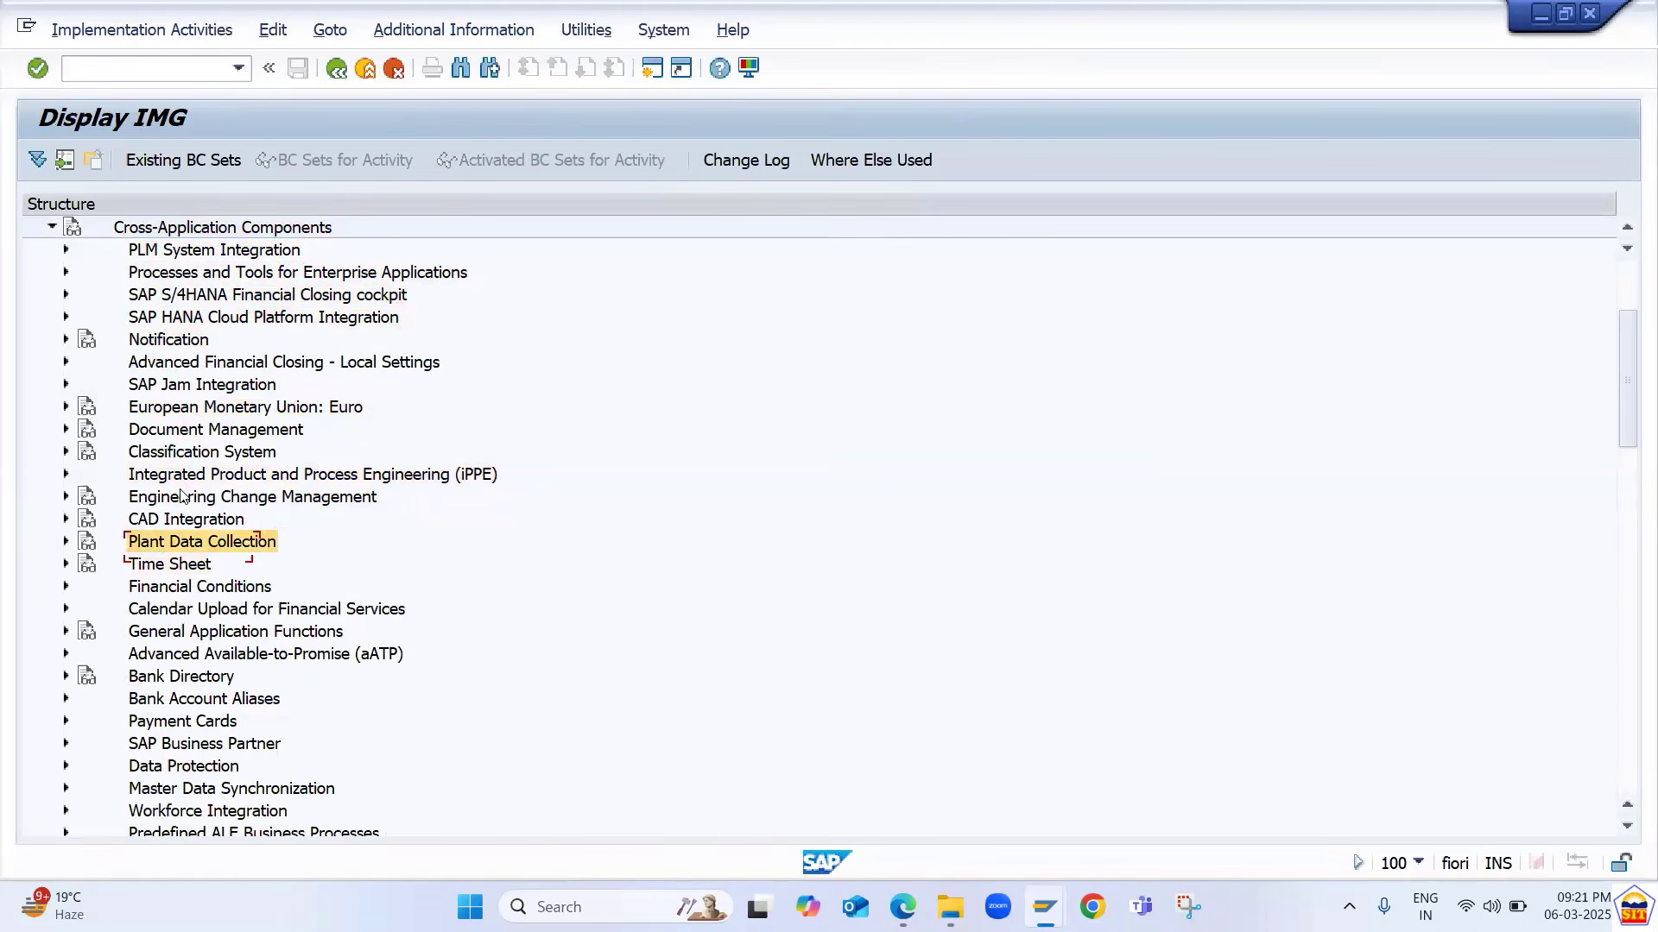
pyautogui.press('Up')
pyautogui.press('Up')
pyautogui.press('Up')
pyautogui.press('Up')
pyautogui.press('Up')
pyautogui.press('Up')
pyautogui.press('Up')
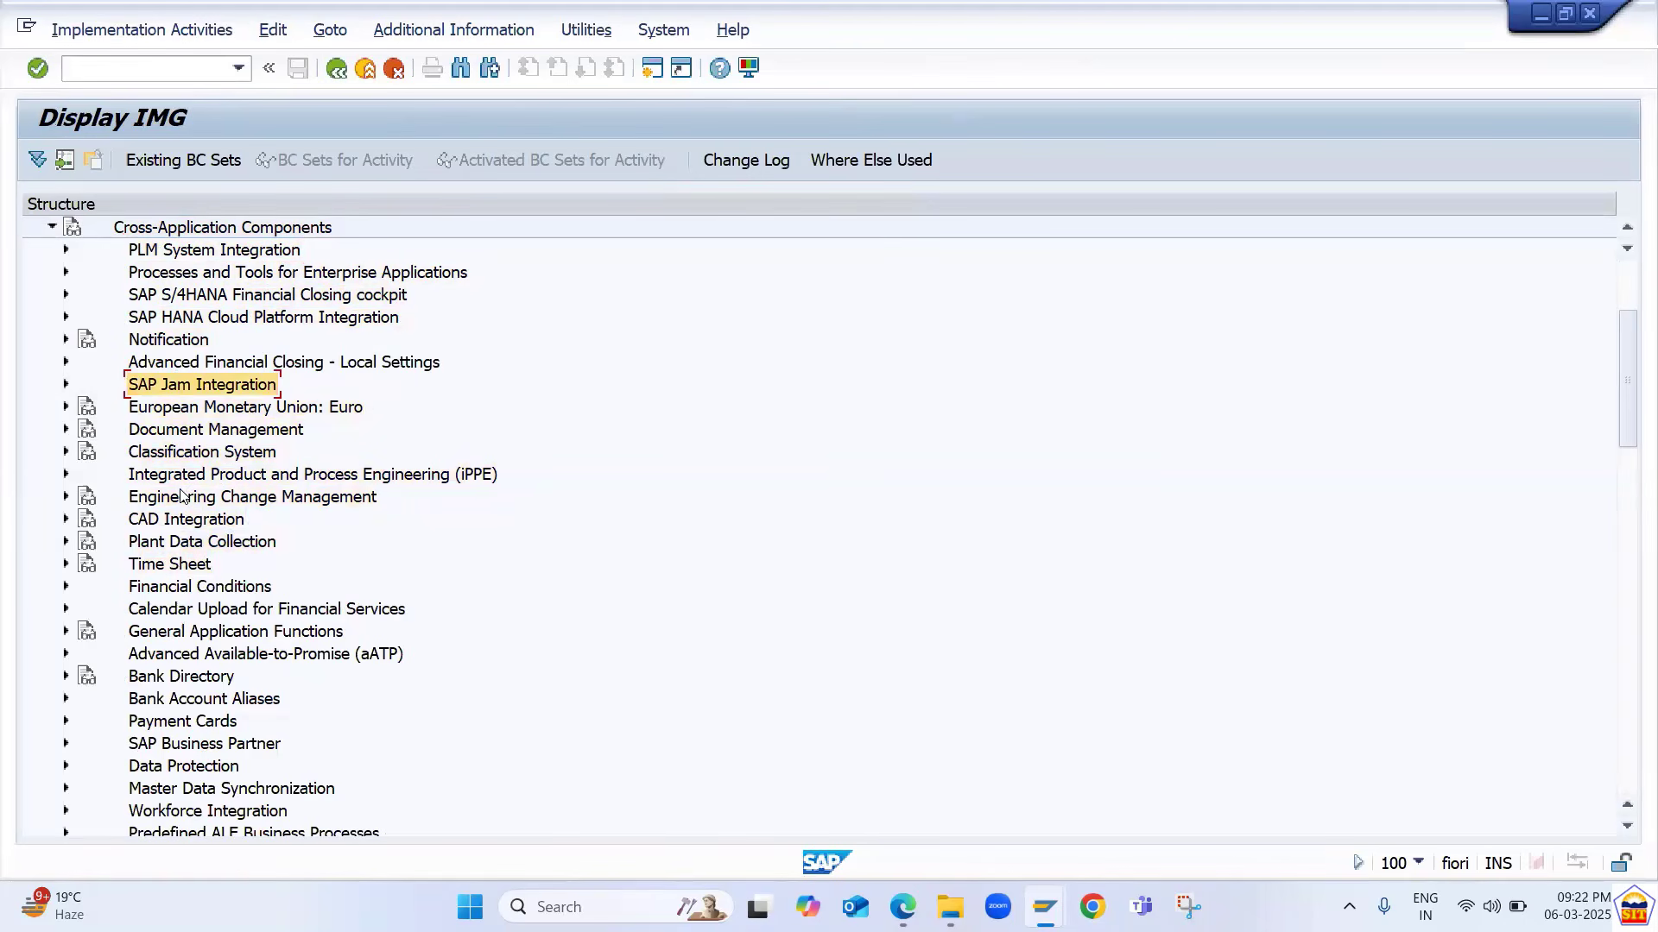
pyautogui.press('Down')
pyautogui.press('Down')
pyautogui.press('Down')
pyautogui.press('Down')
pyautogui.press('Down')
pyautogui.press('Down')
pyautogui.press('Down')
pyautogui.press('Down')
pyautogui.press('Down')
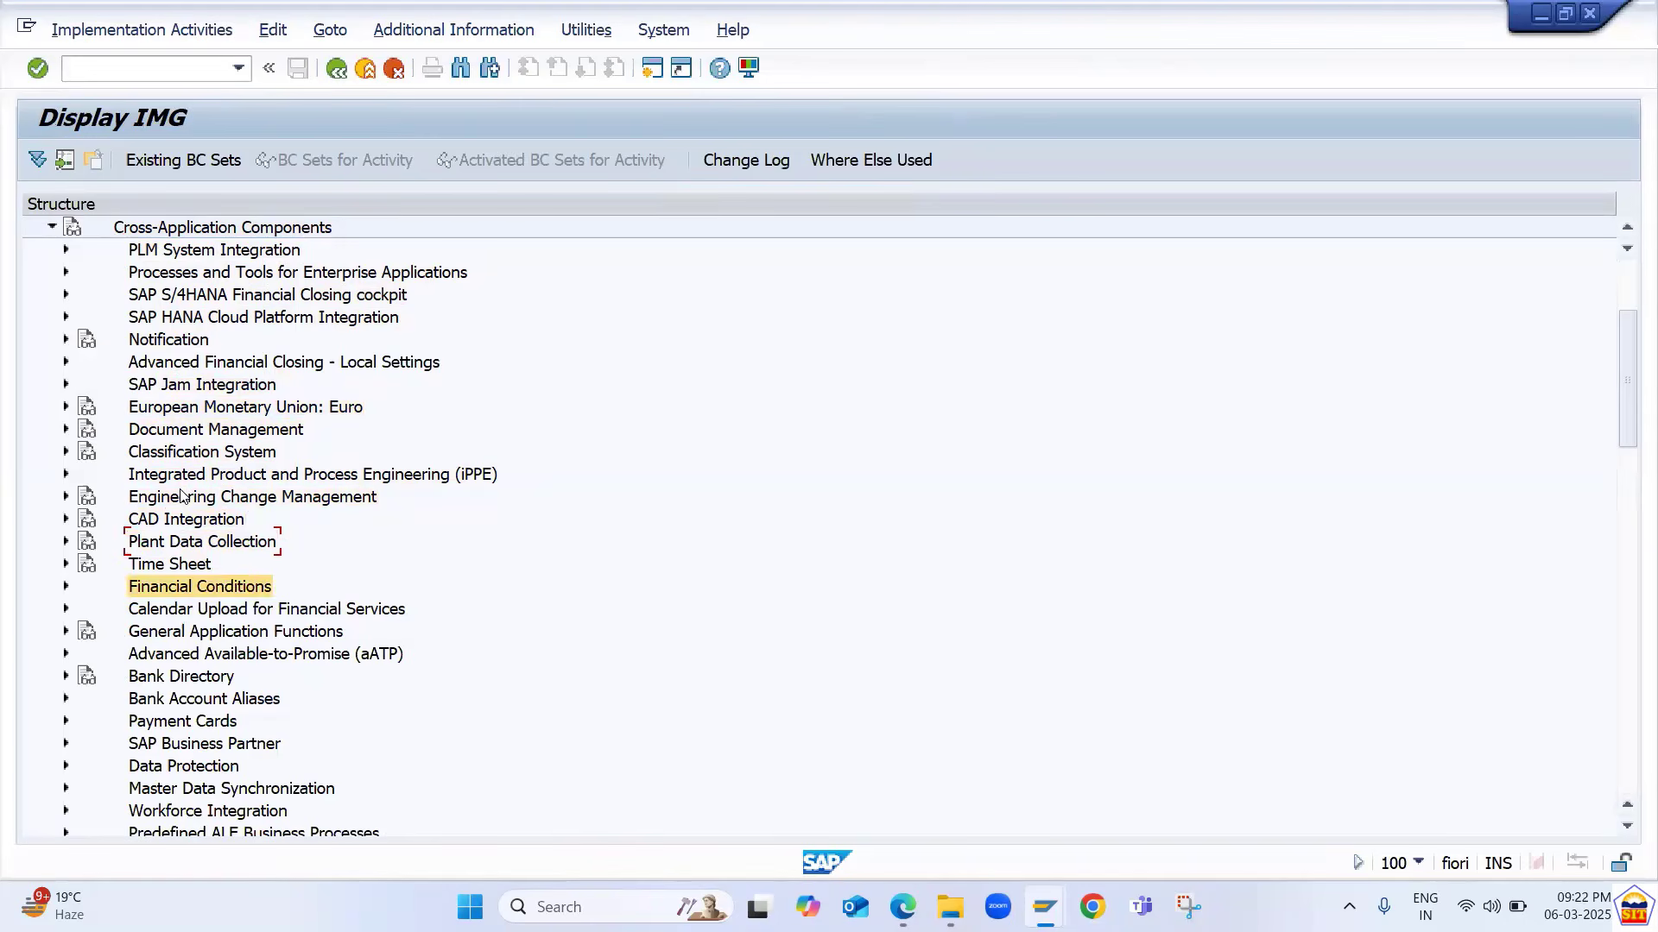
pyautogui.press('Down')
pyautogui.press('Down')
pyautogui.press('Down')
pyautogui.press('Down')
pyautogui.press('Down')
pyautogui.press('Down')
pyautogui.press('Down')
pyautogui.press('Down')
pyautogui.press('Down')
pyautogui.press('Right')
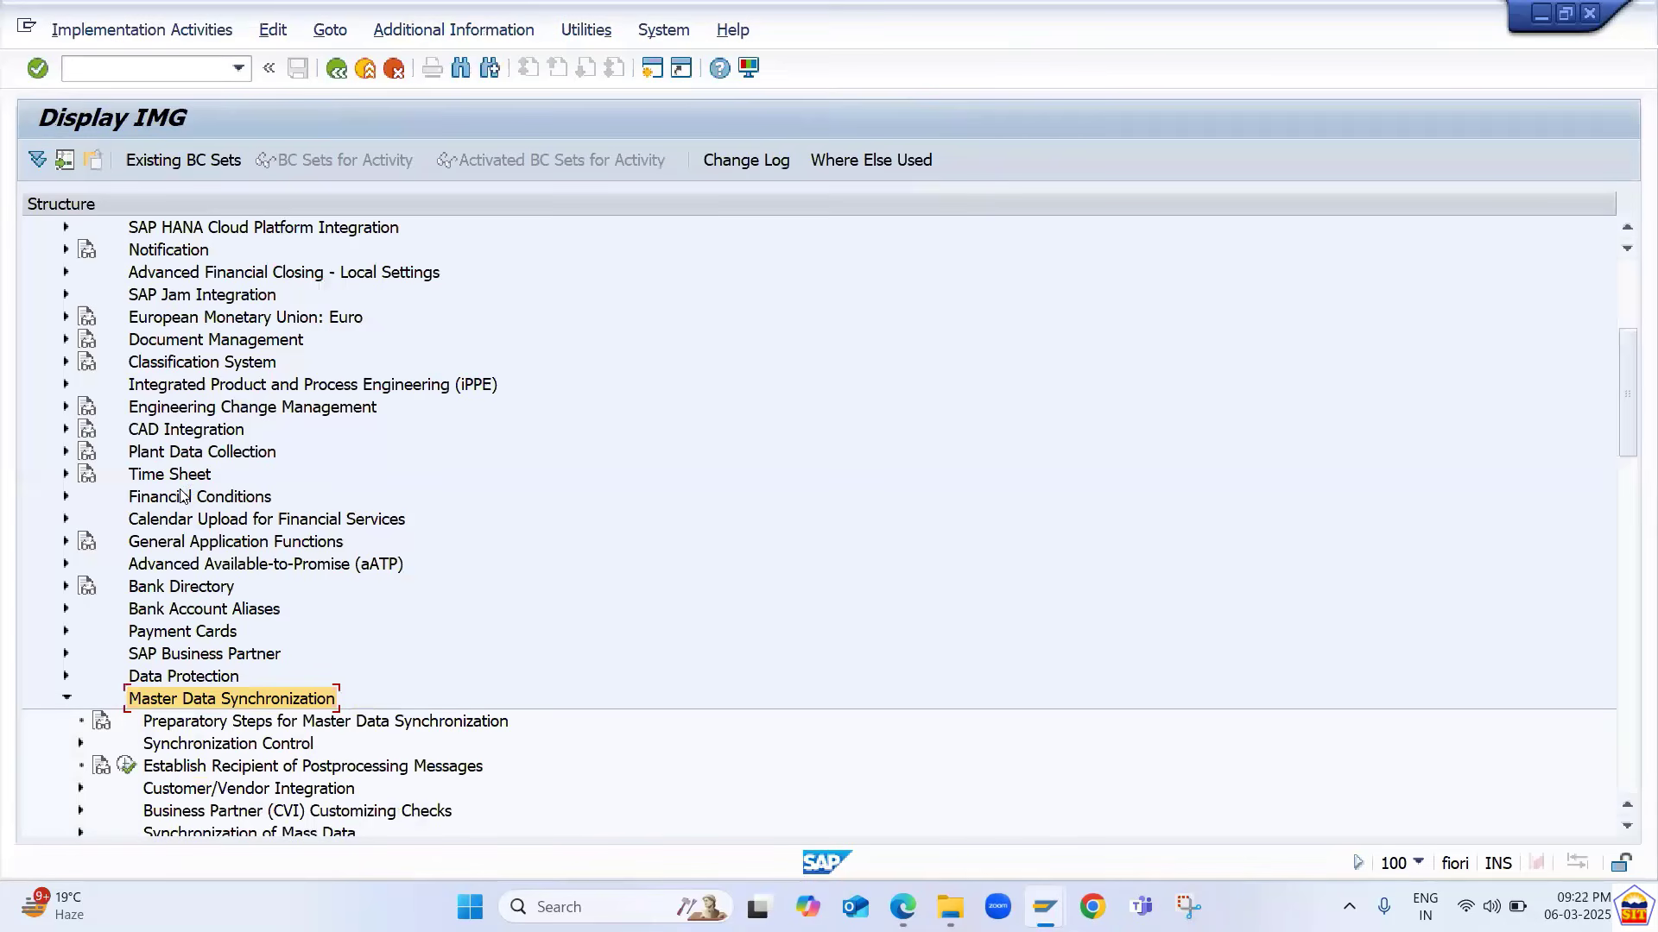
# - Expand Customer/Vendor Integration under Master Data Synchronization, and Business Partner Settings within it
pyautogui.press('Down')
pyautogui.press('Down')
pyautogui.press('Down')
pyautogui.press('Down')
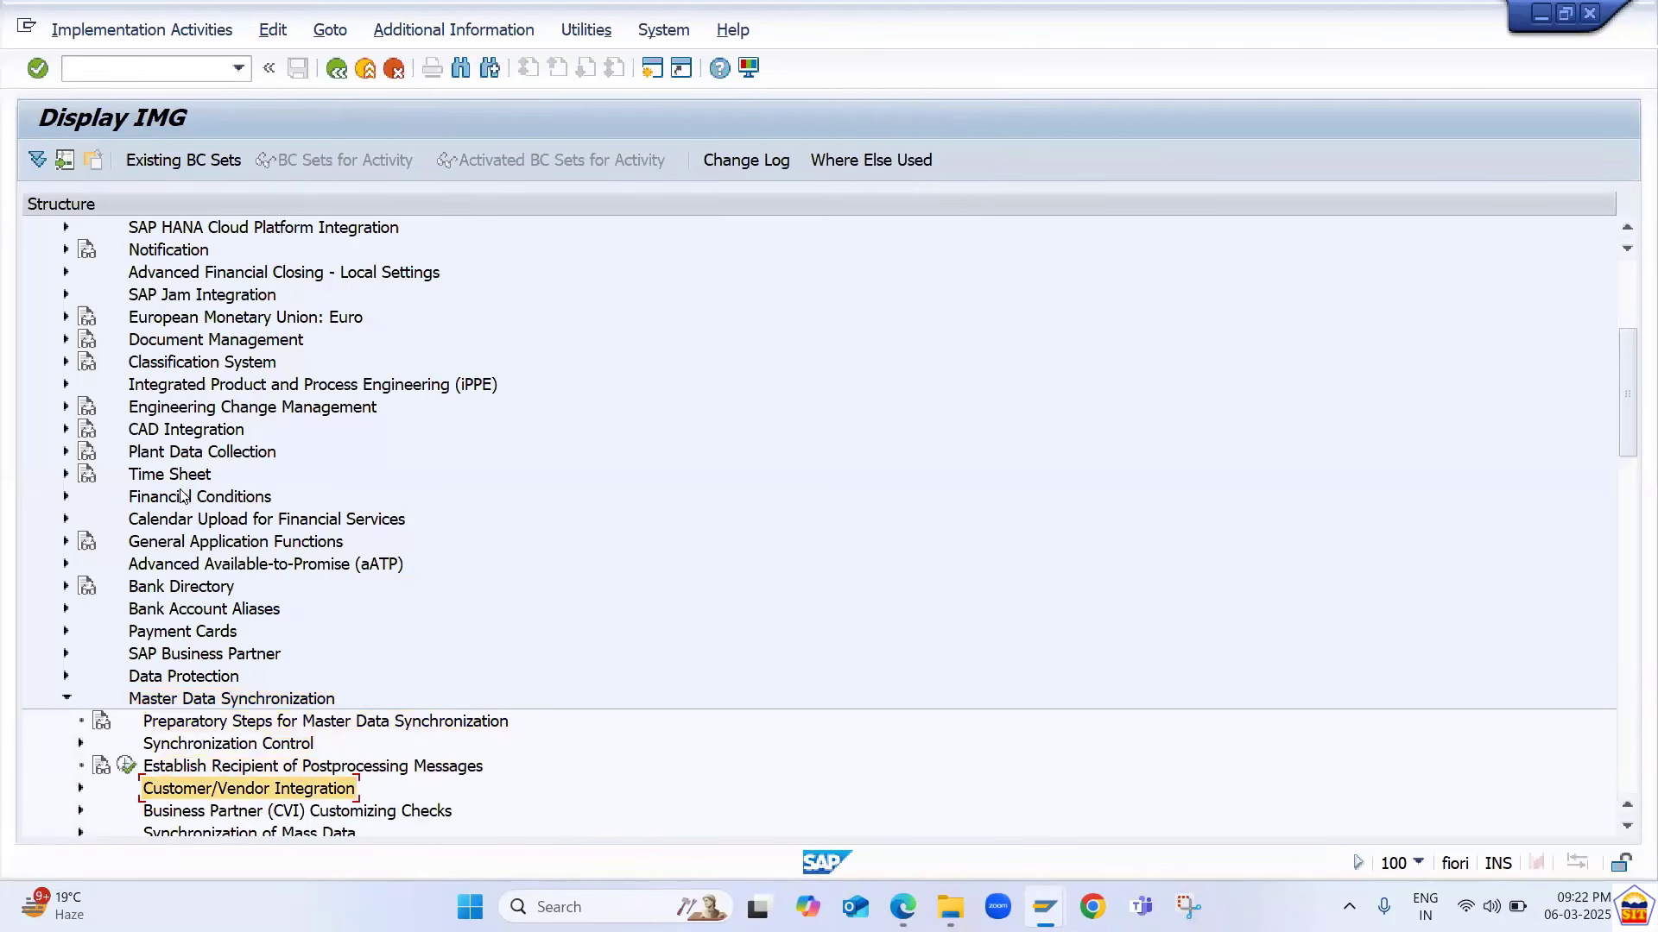
pyautogui.press('Right')
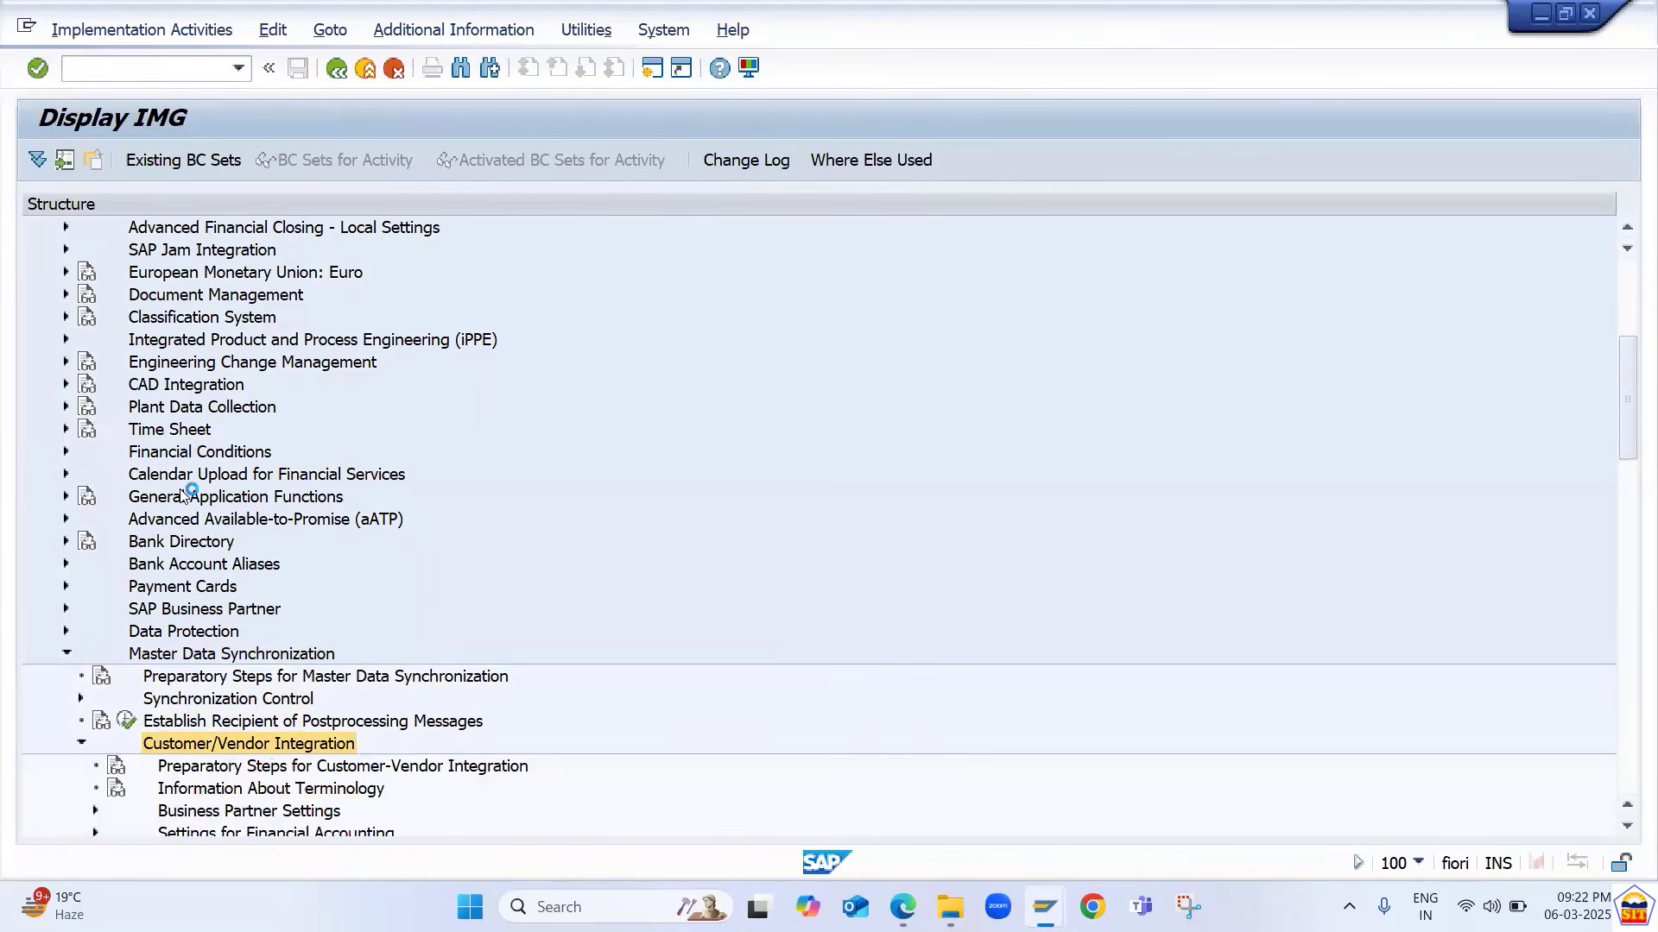
pyautogui.press('Down')
pyautogui.press('Down')
pyautogui.press('Down')
pyautogui.press('Down')
pyautogui.press('Down')
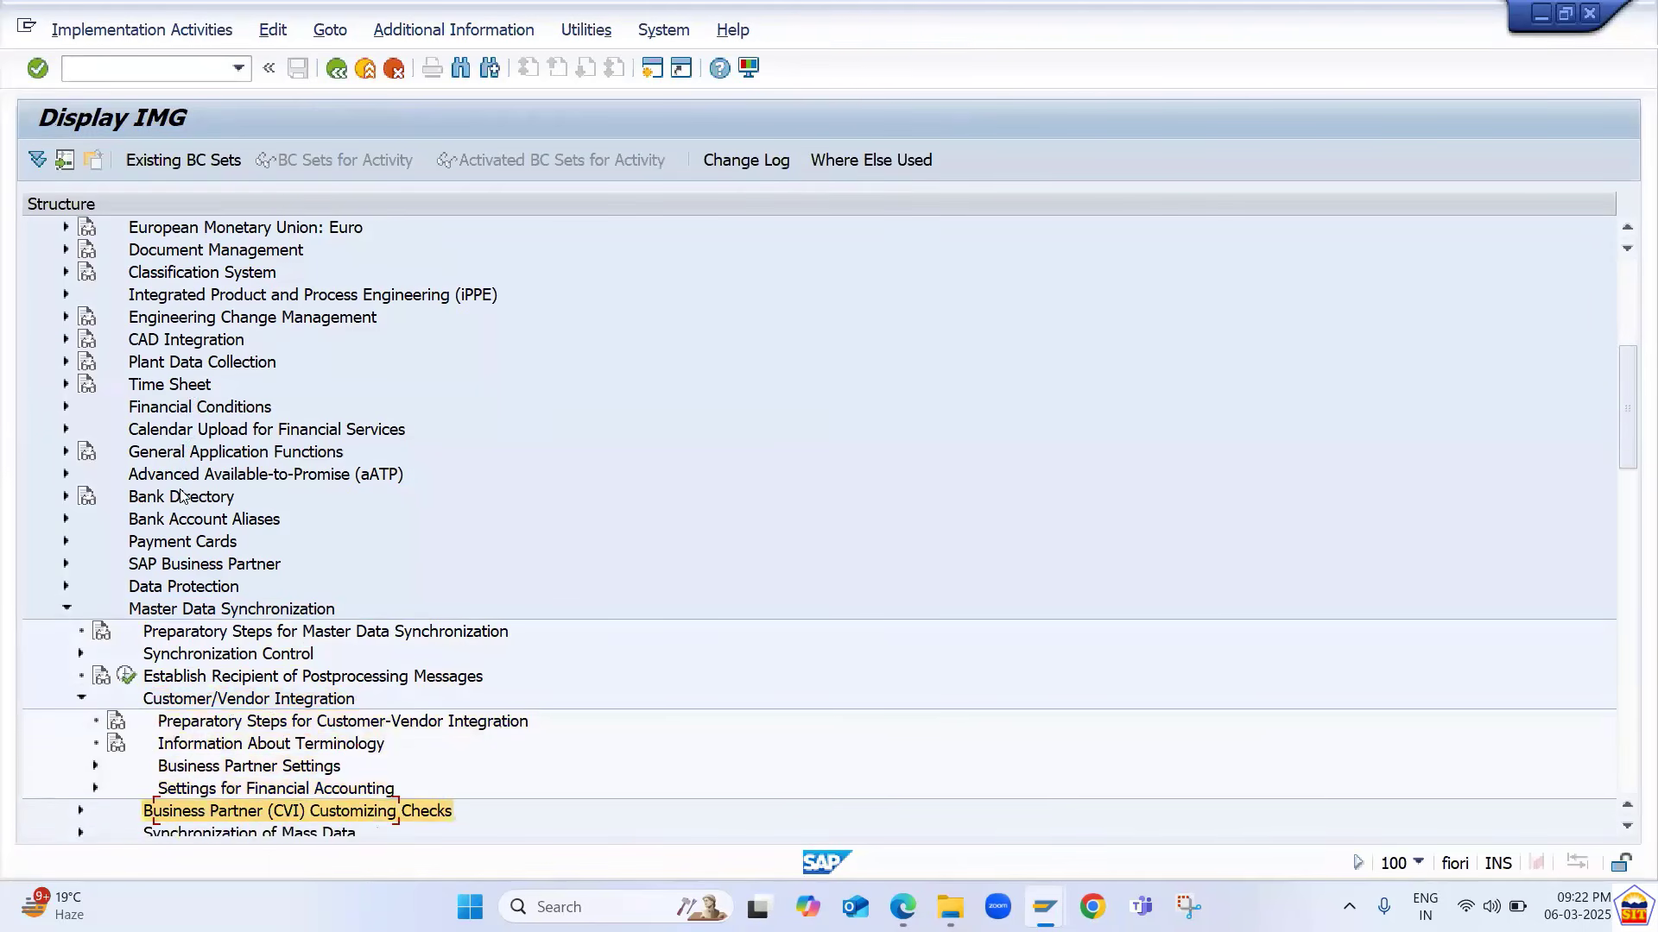
pyautogui.press('Up')
pyautogui.press('Up')
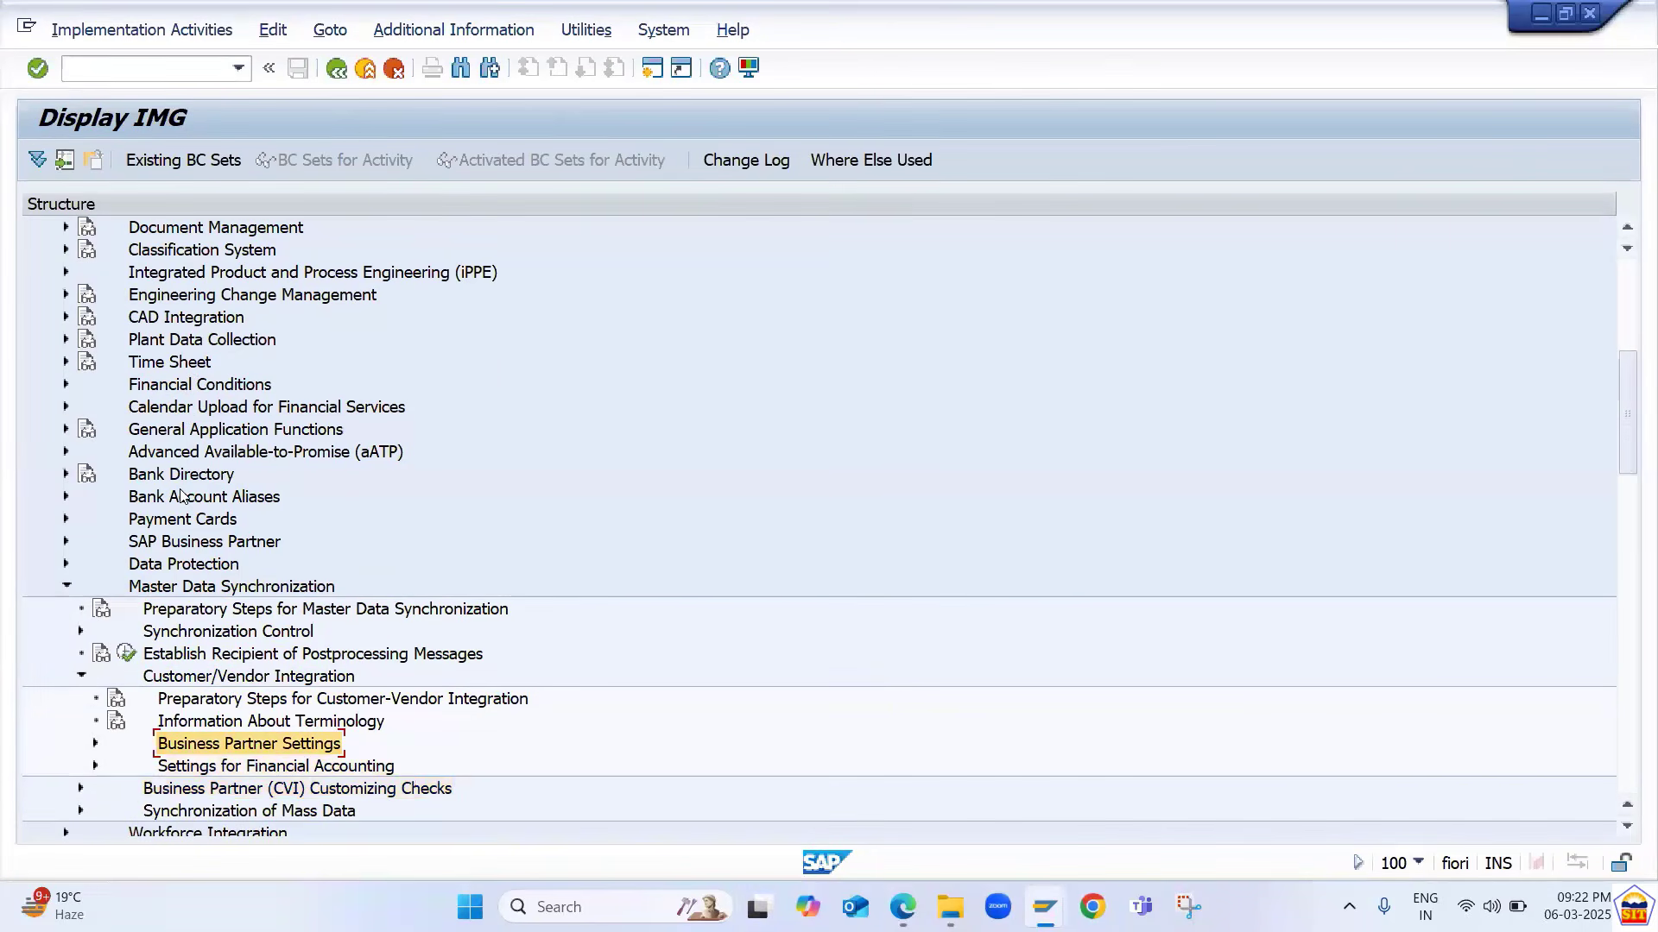
pyautogui.press('Right')
# - Expand Settings for Vendor Integration under Business Partner Settings, and Field Assignment for Vendor Integration within it
pyautogui.press('Down')
pyautogui.press('Down')
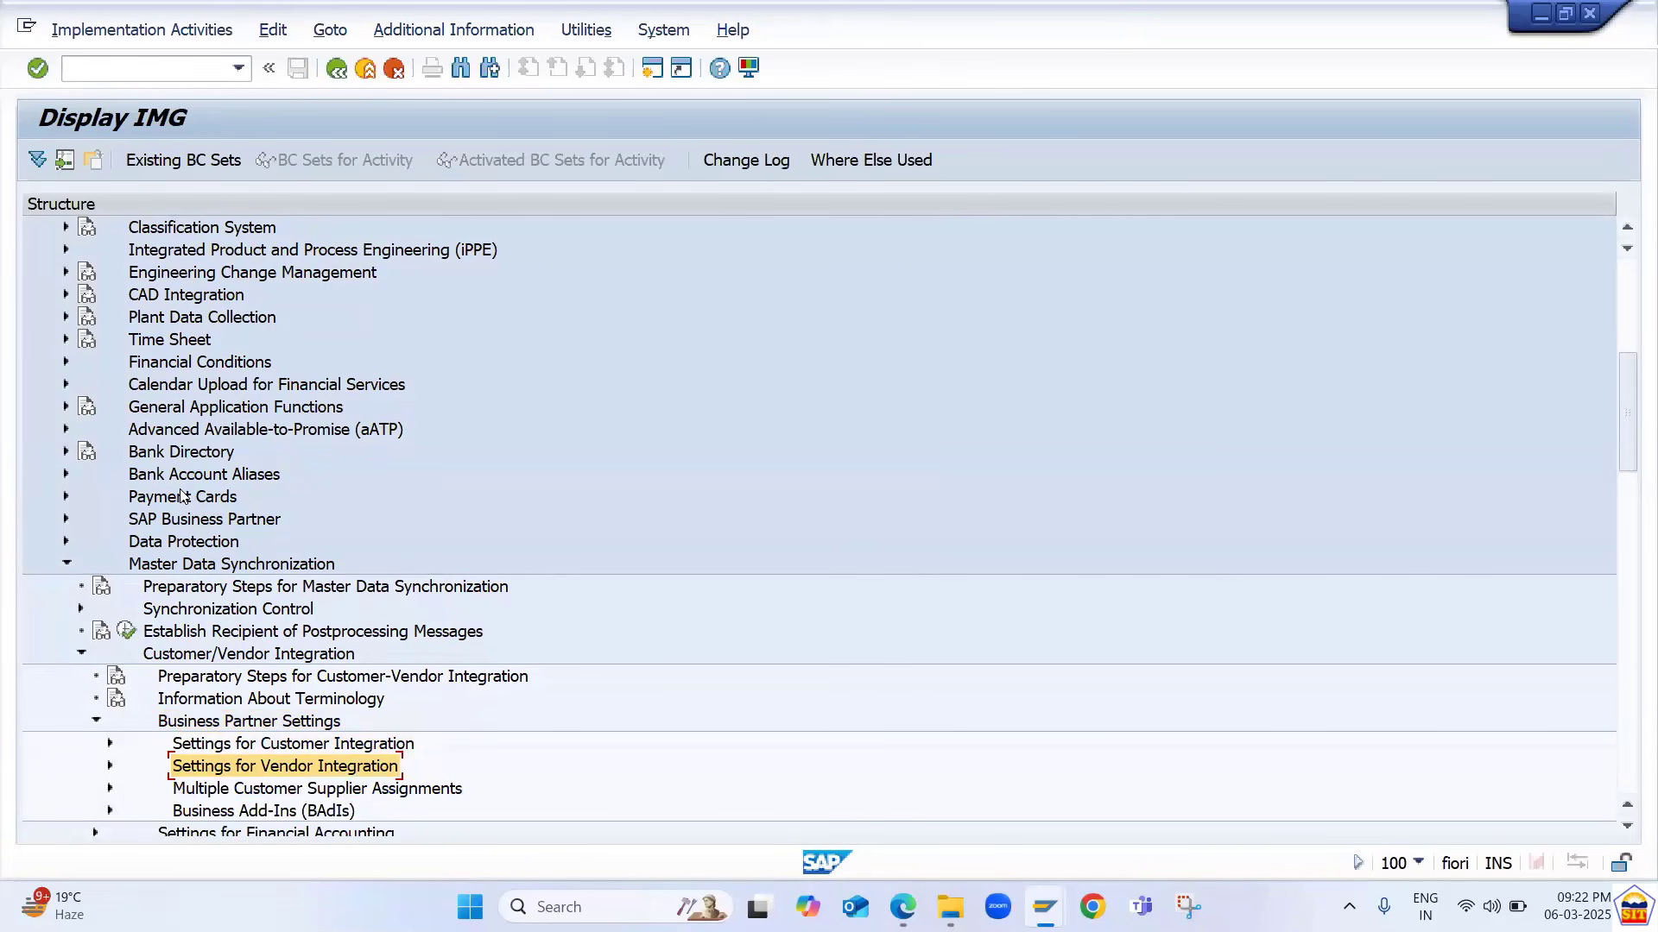
pyautogui.press('Right')
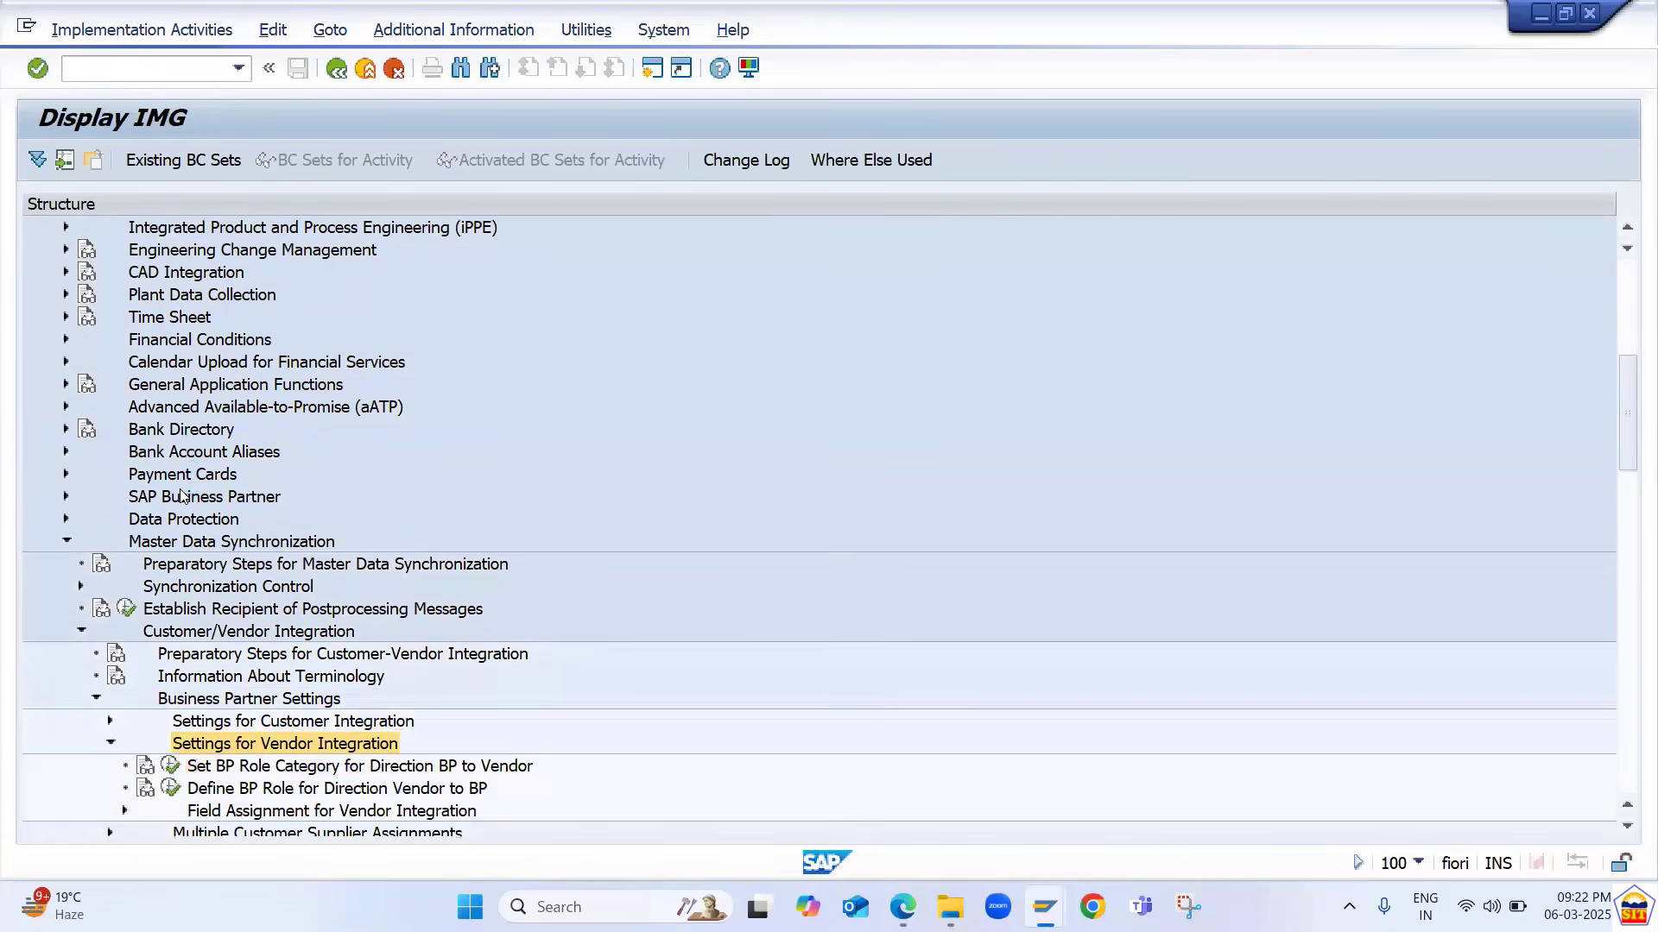
pyautogui.press('Down')
pyautogui.press('Down')
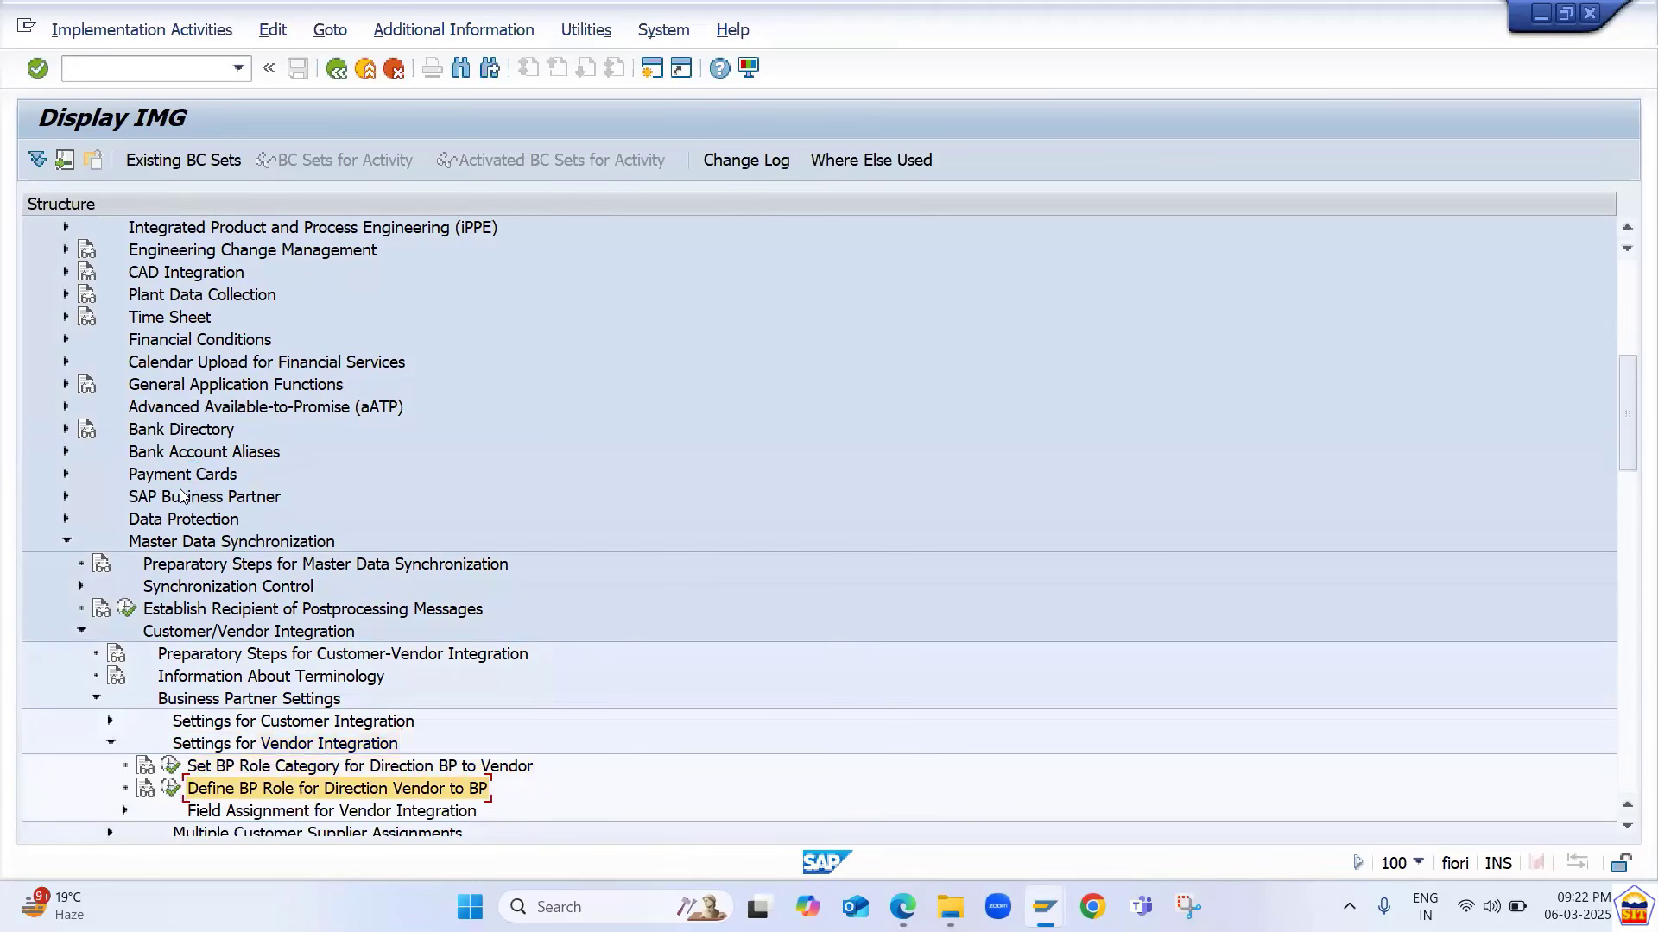
pyautogui.press('Down')
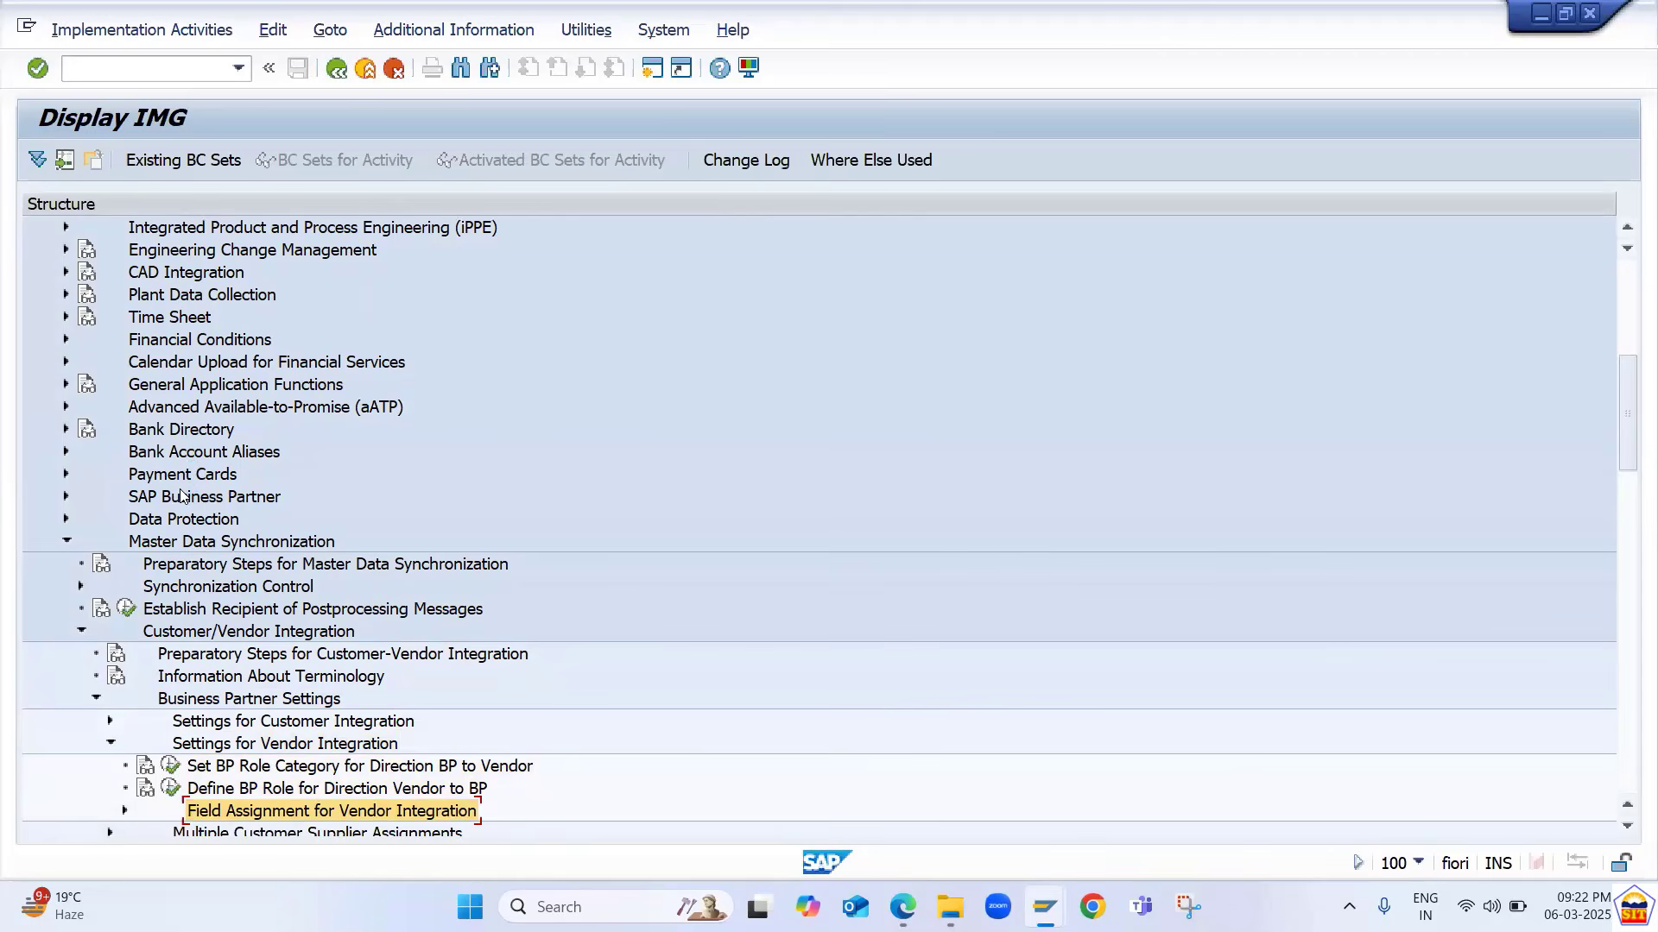
pyautogui.press('Right')
# - Expand Assign Keys and execute the activity Define Number Assignment for Direction BP to Vendor
pyautogui.press('Down')
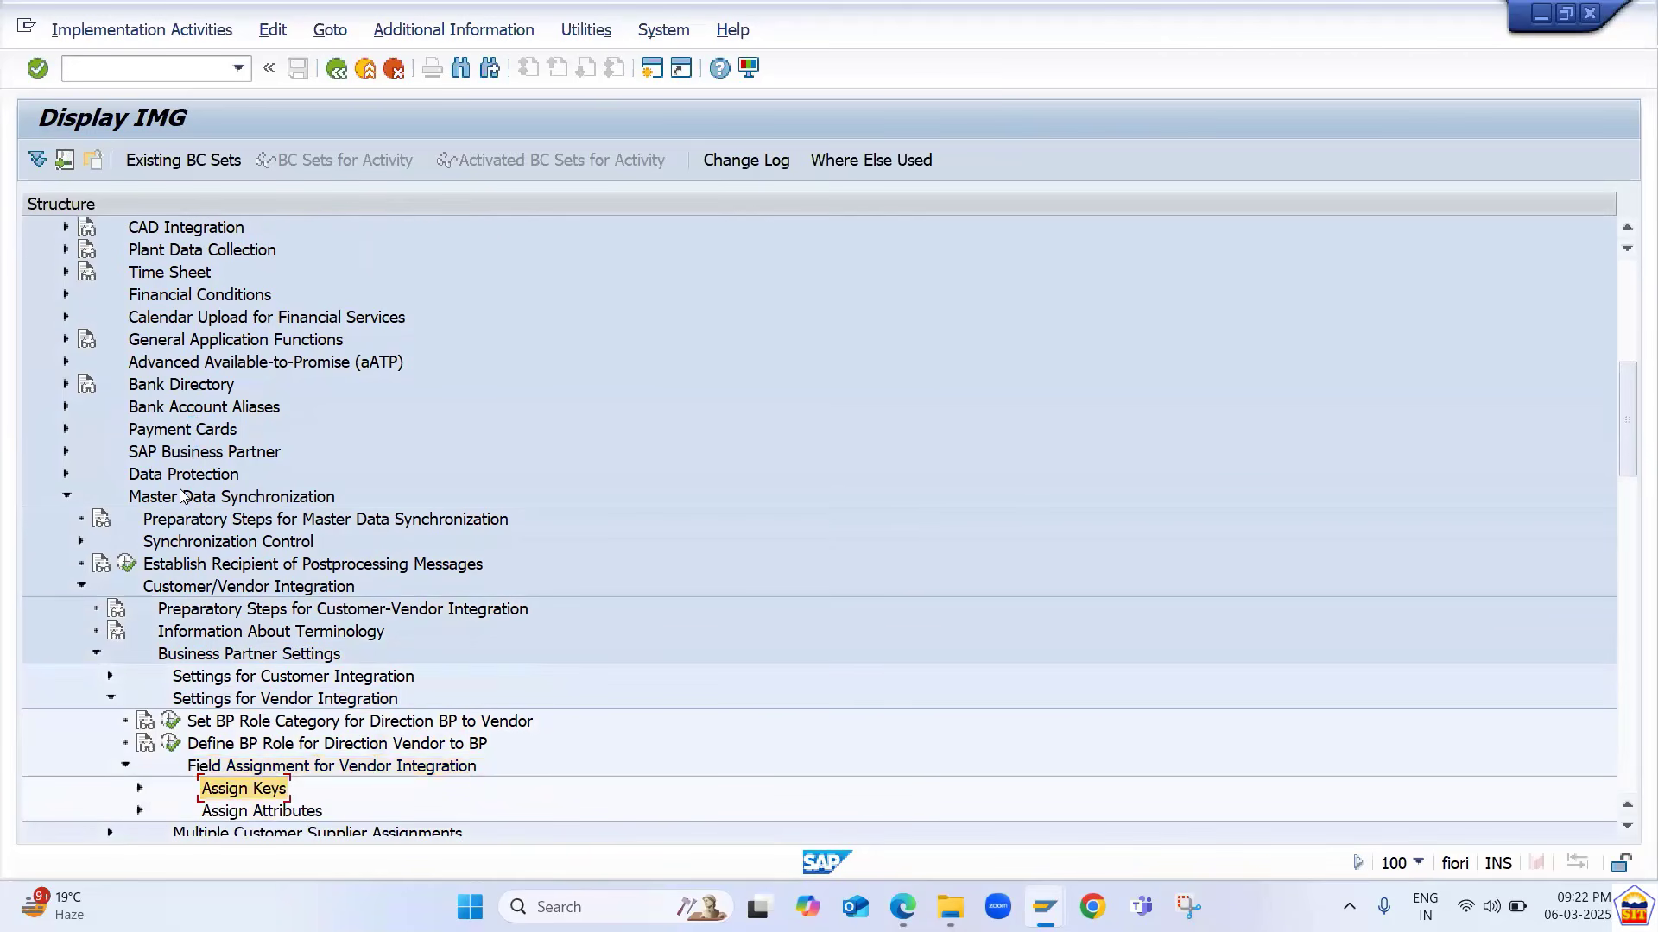
pyautogui.press('Right')
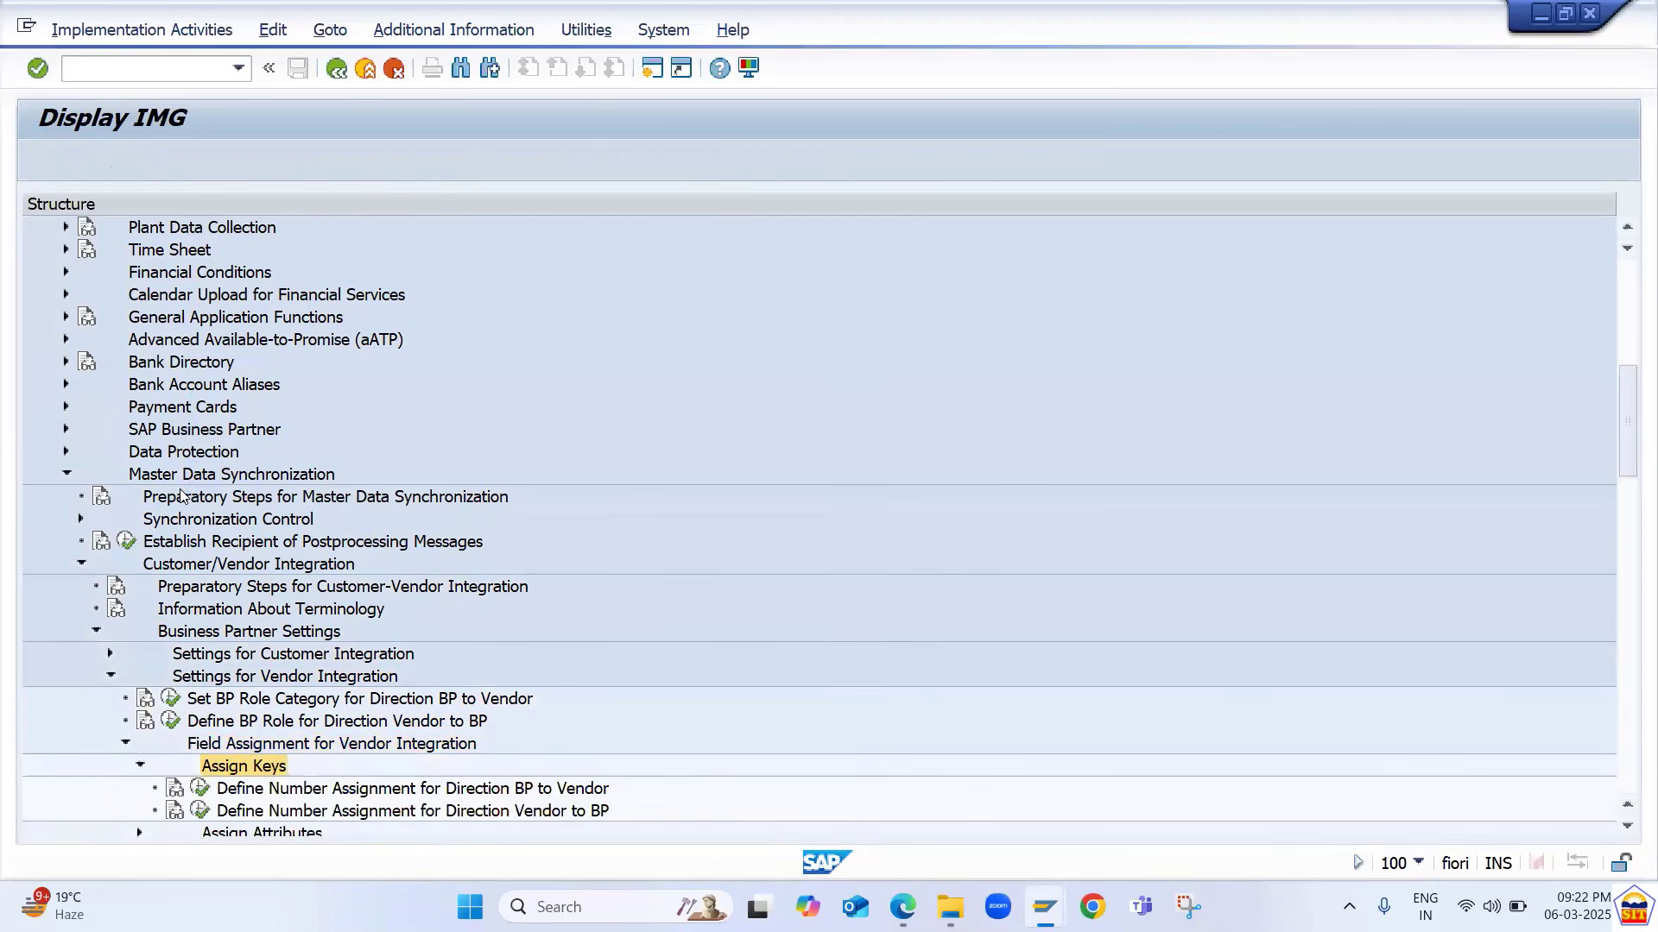
pyautogui.press('Down')
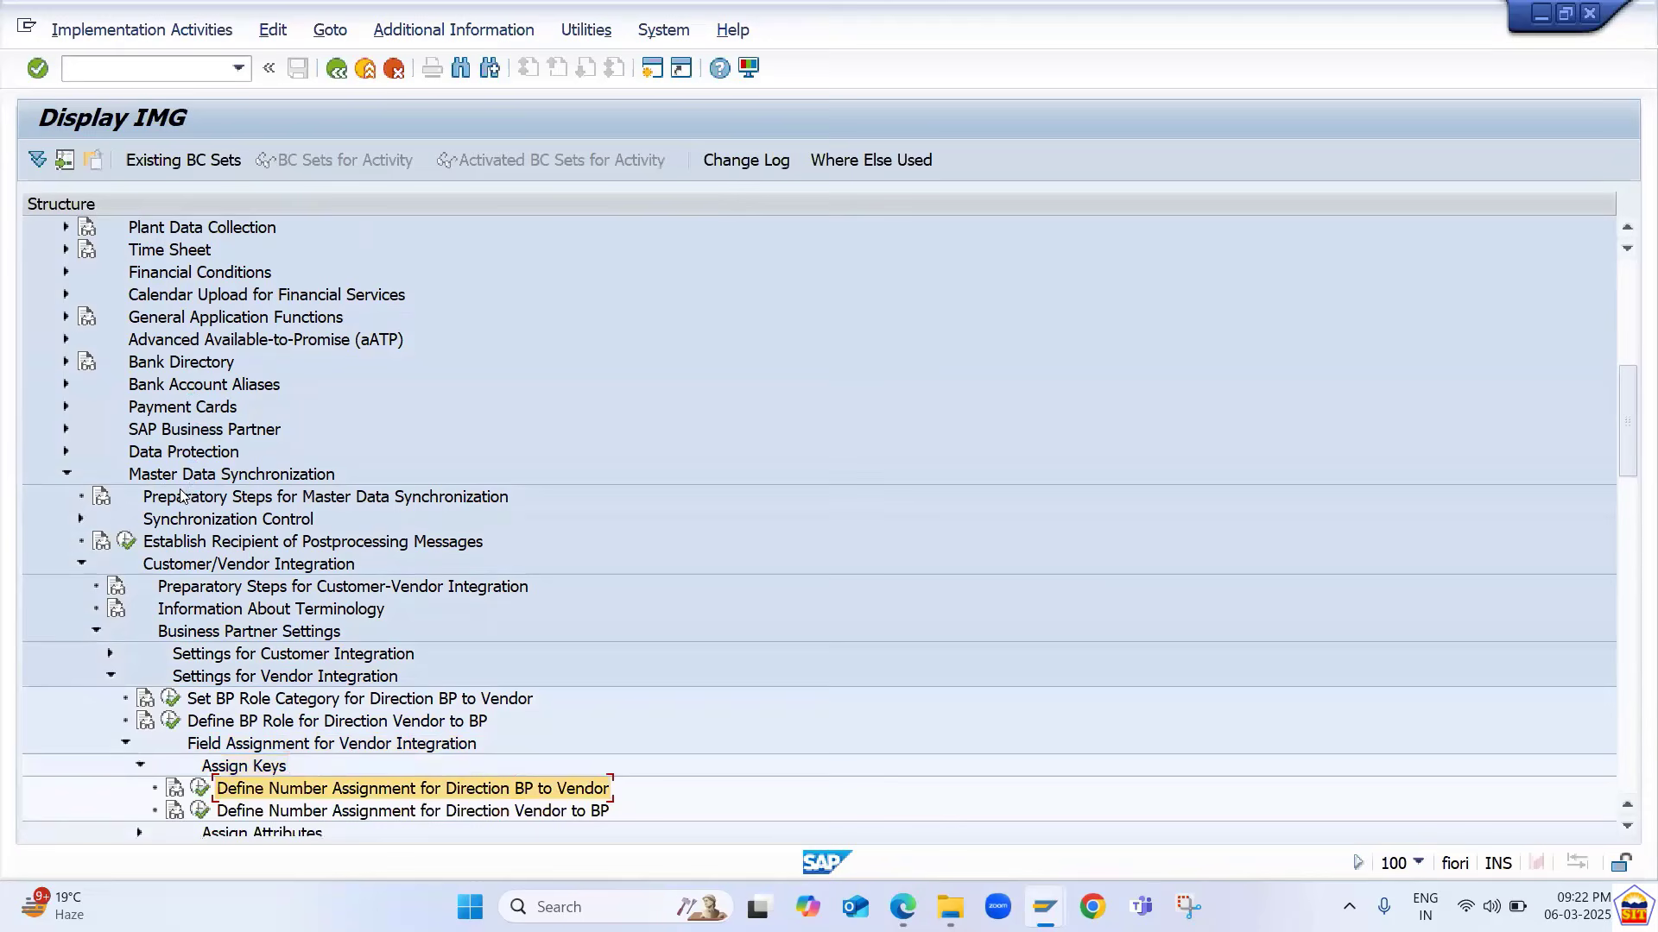
pyautogui.click(205, 791)
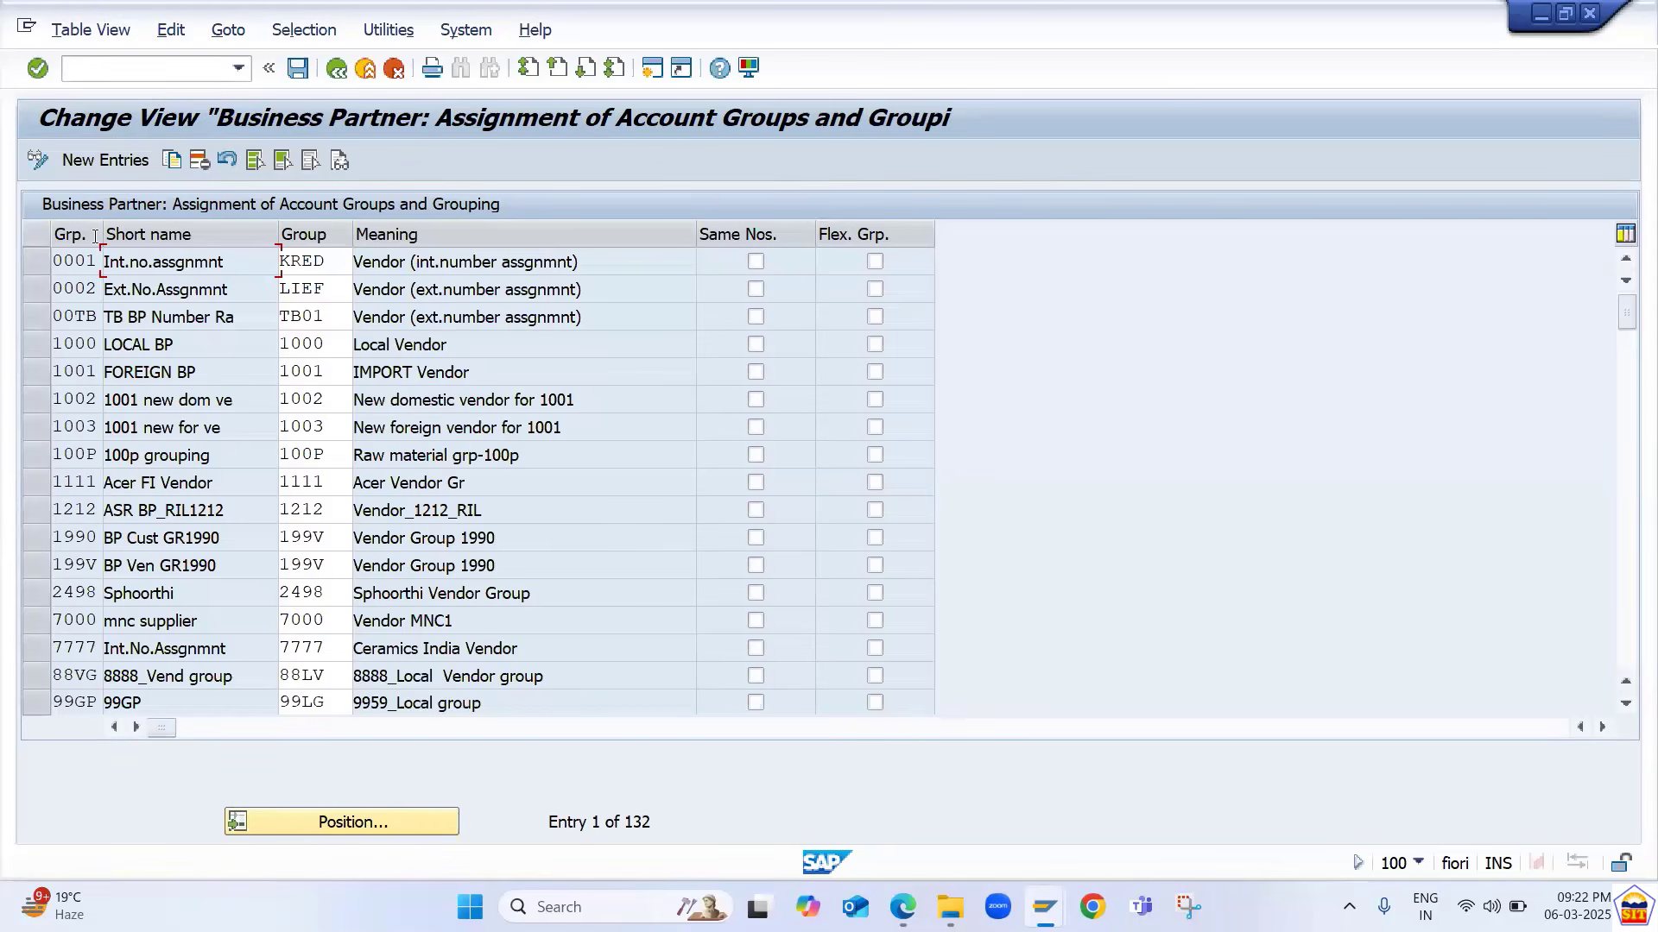
# - Add a new entry assigning BP grouping GP90 to vendor account group VN90 and save it under the proposed customizing request
pyautogui.click(134, 164)
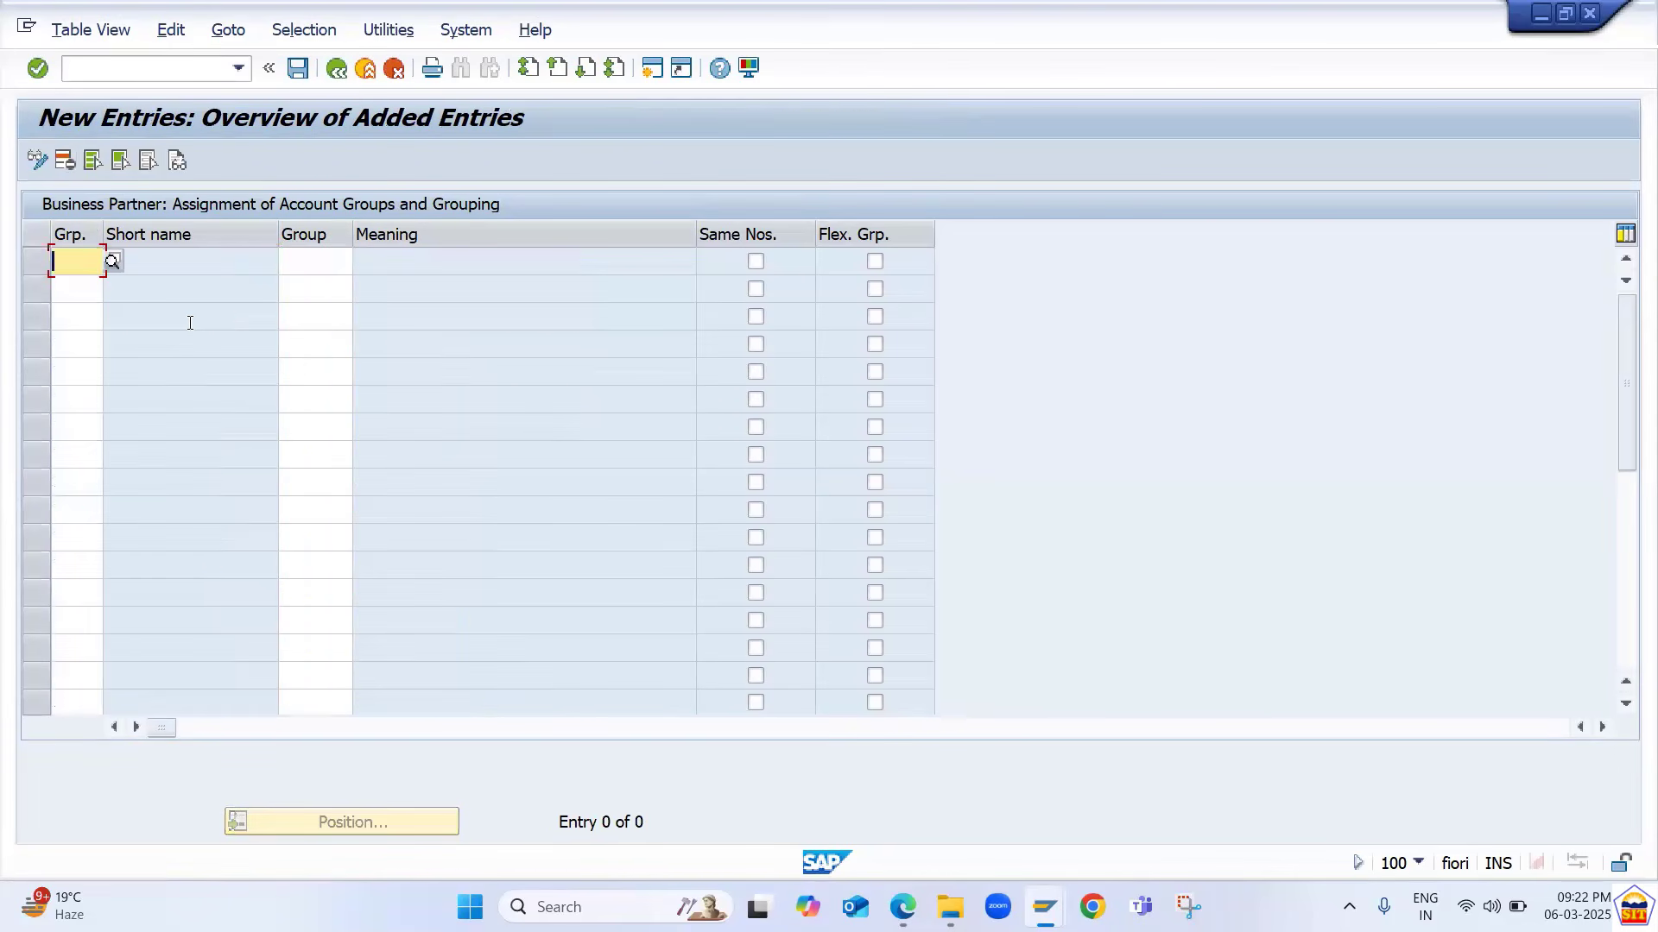
pyautogui.write('GP')
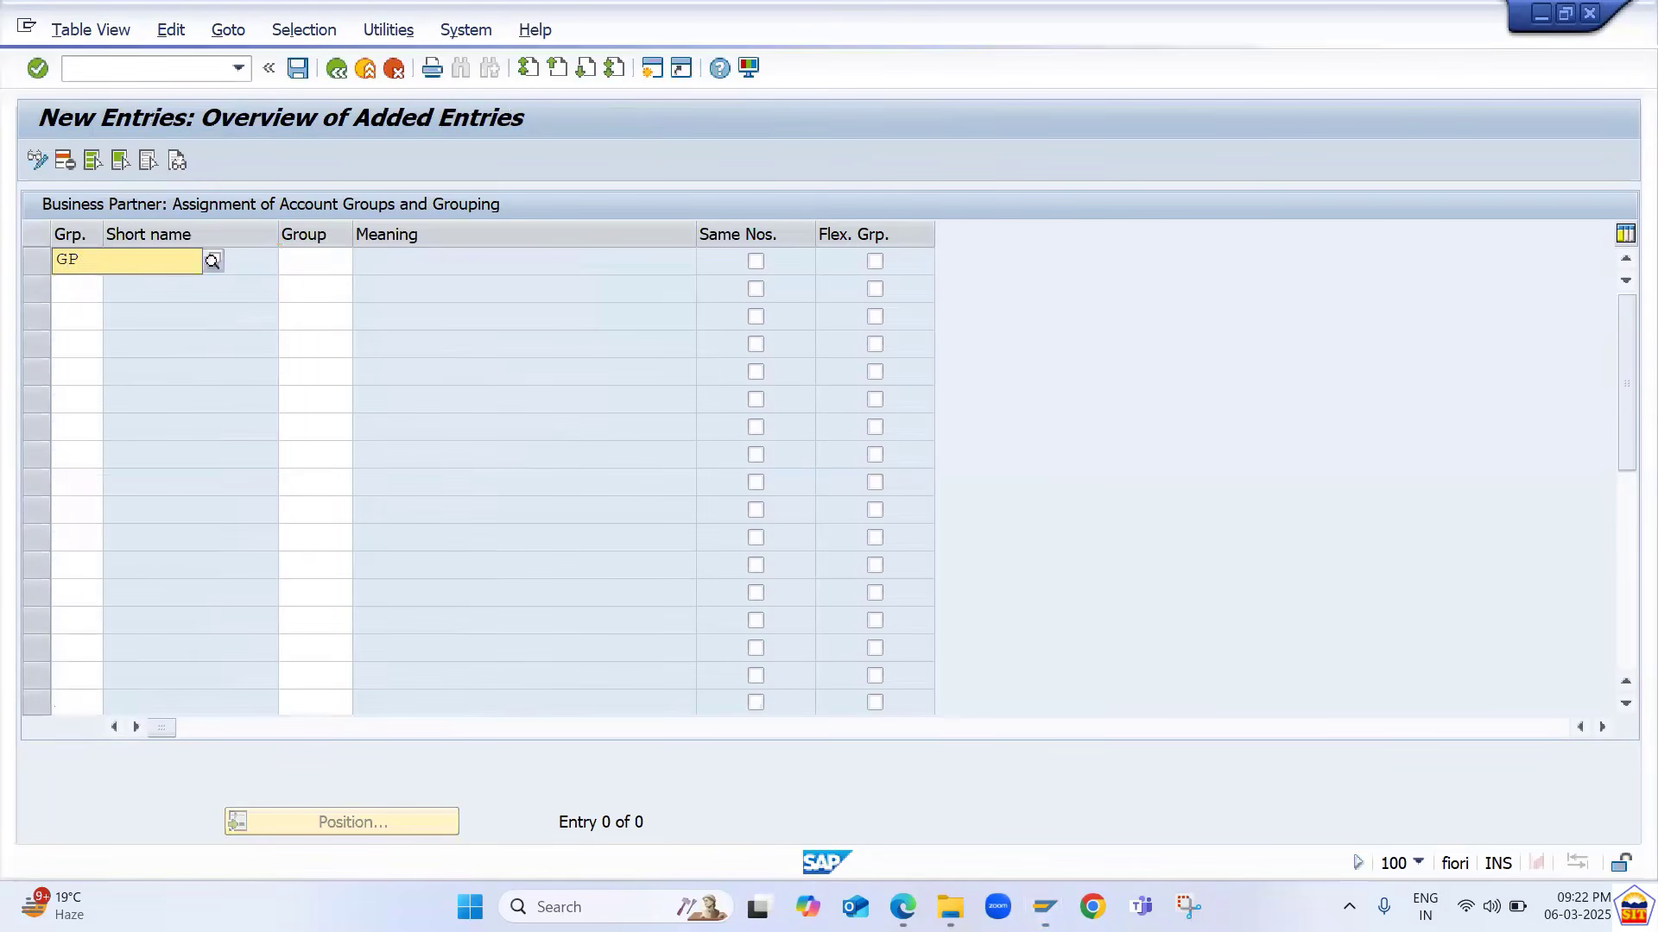
pyautogui.write('90')
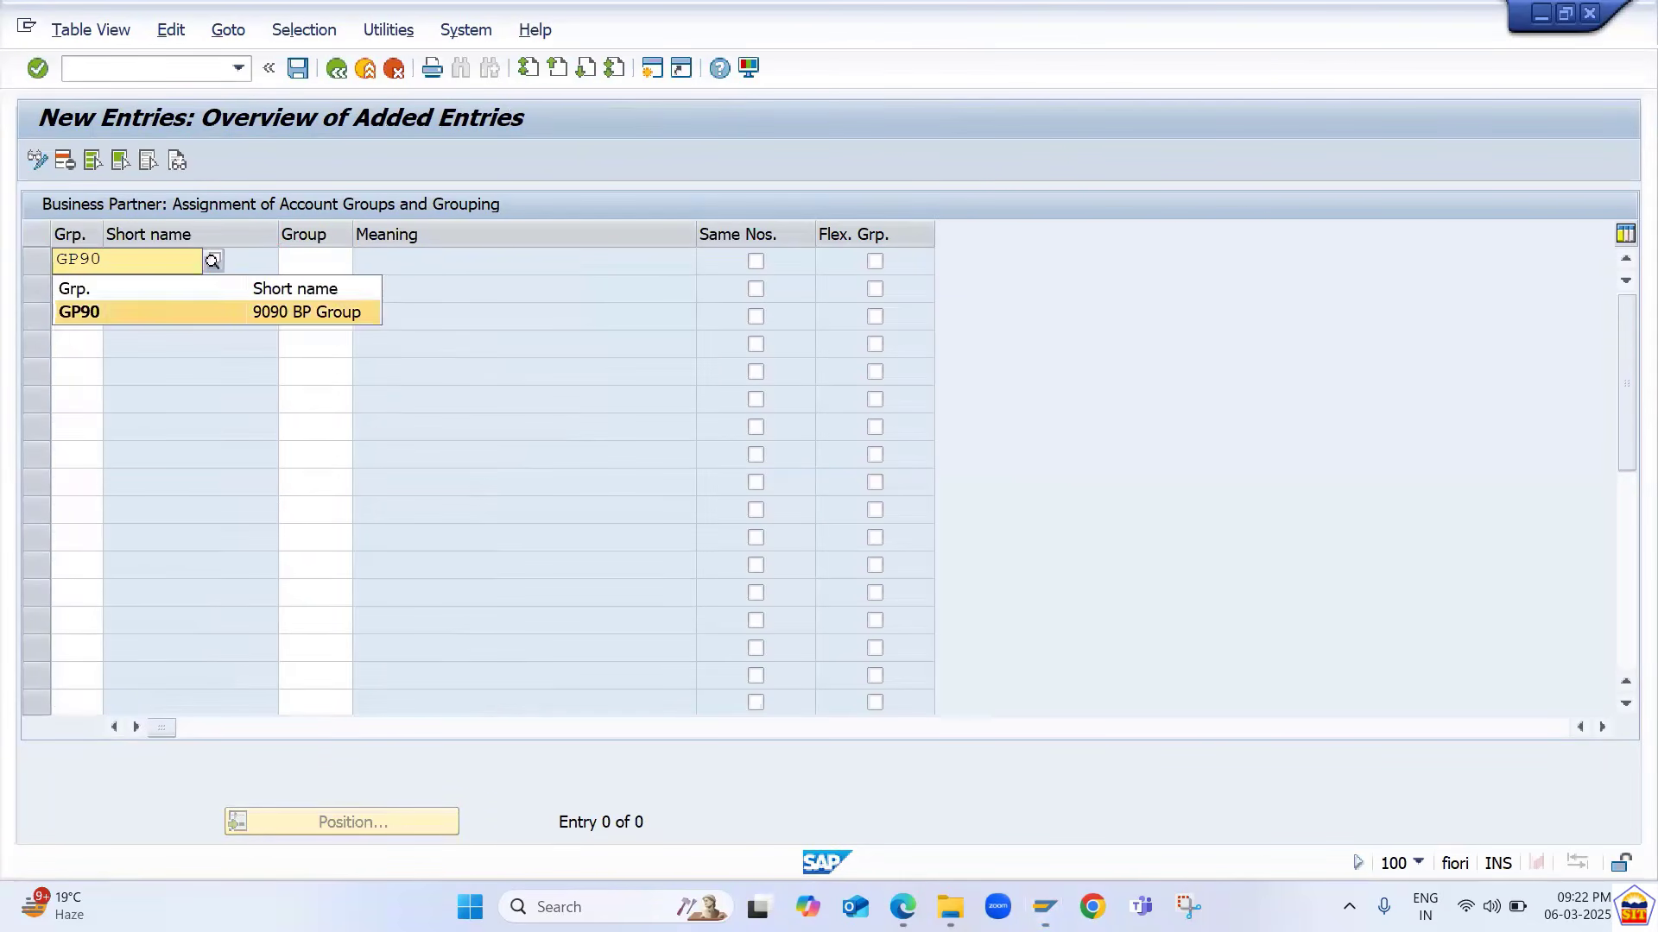
pyautogui.click(190, 322)
pyautogui.write('VN90')
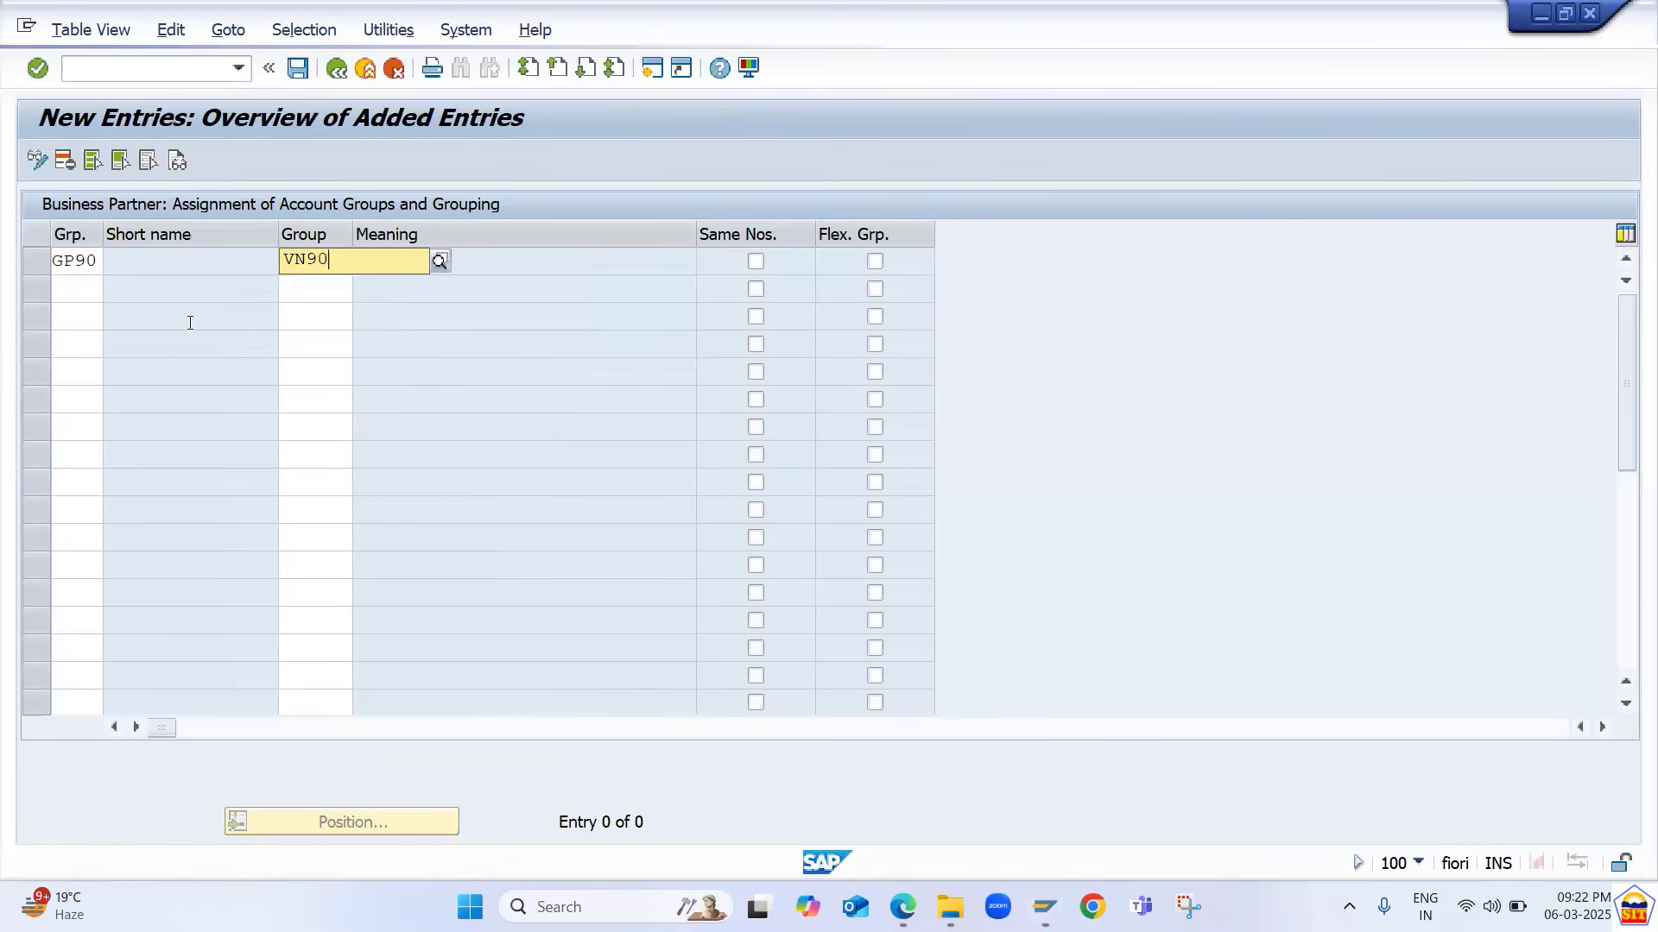
pyautogui.press('Return')
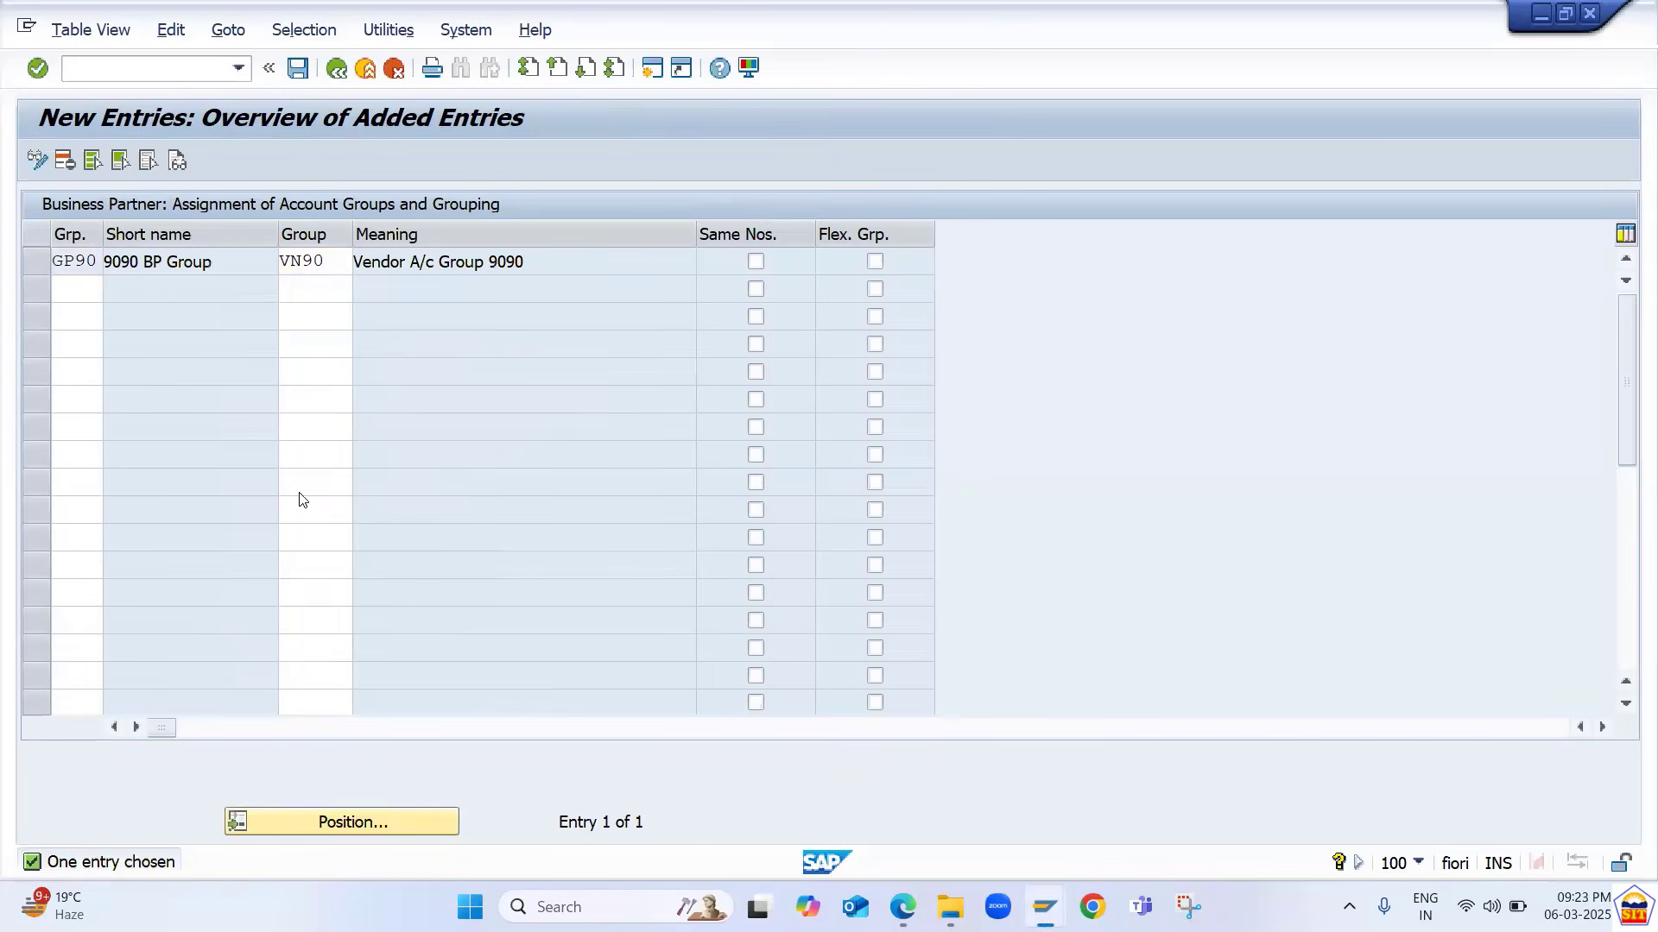
pyautogui.hotkey('ctrl', 's')
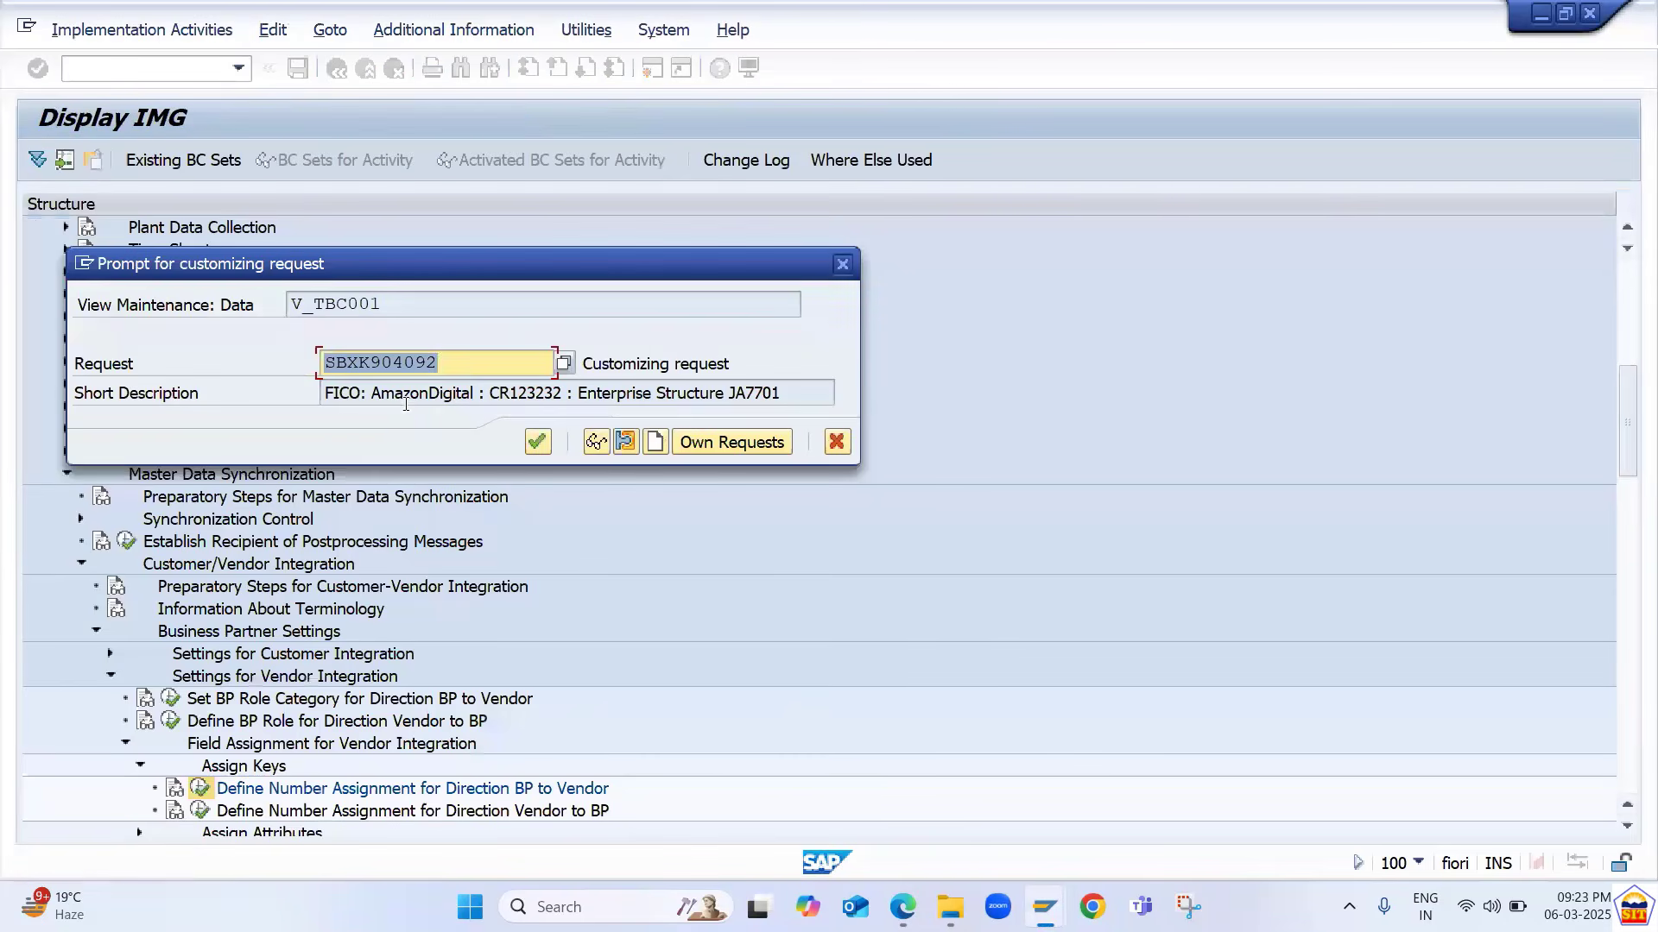
pyautogui.press('Return')
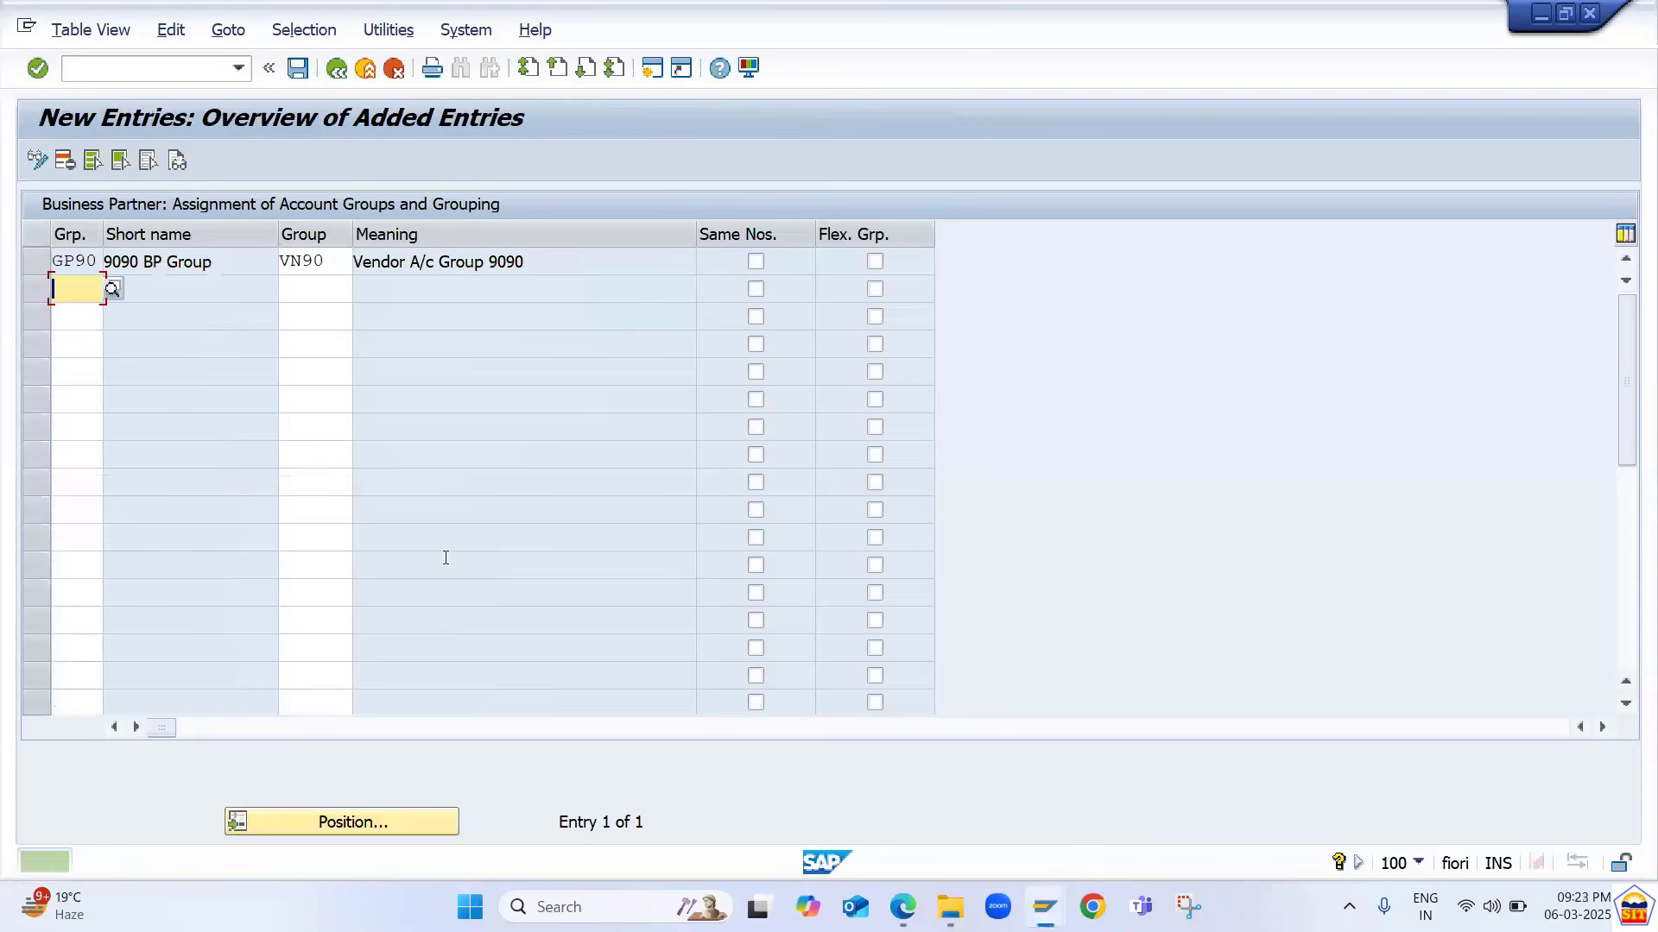
# - Switch to the PDF notes, read Step 8 on creating two GL accounts with FS00, and return to SAP
pyautogui.hotkey('alt', 'Tab')
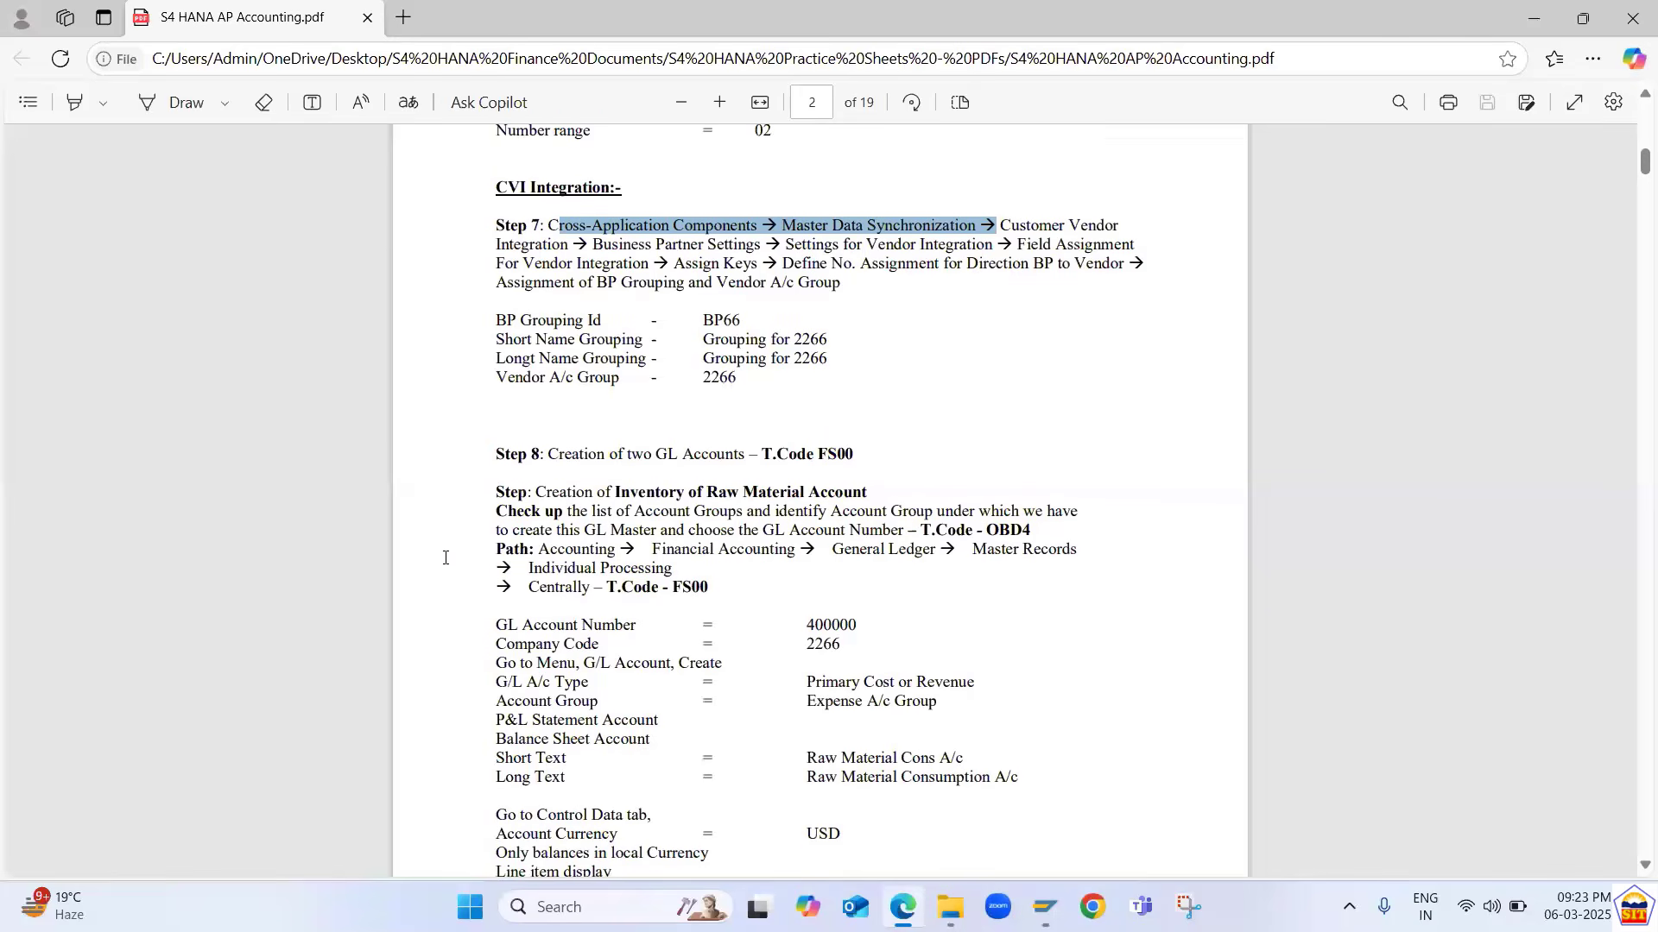
pyautogui.scroll(-3, 446, 557)
pyautogui.scroll(-1, 446, 557)
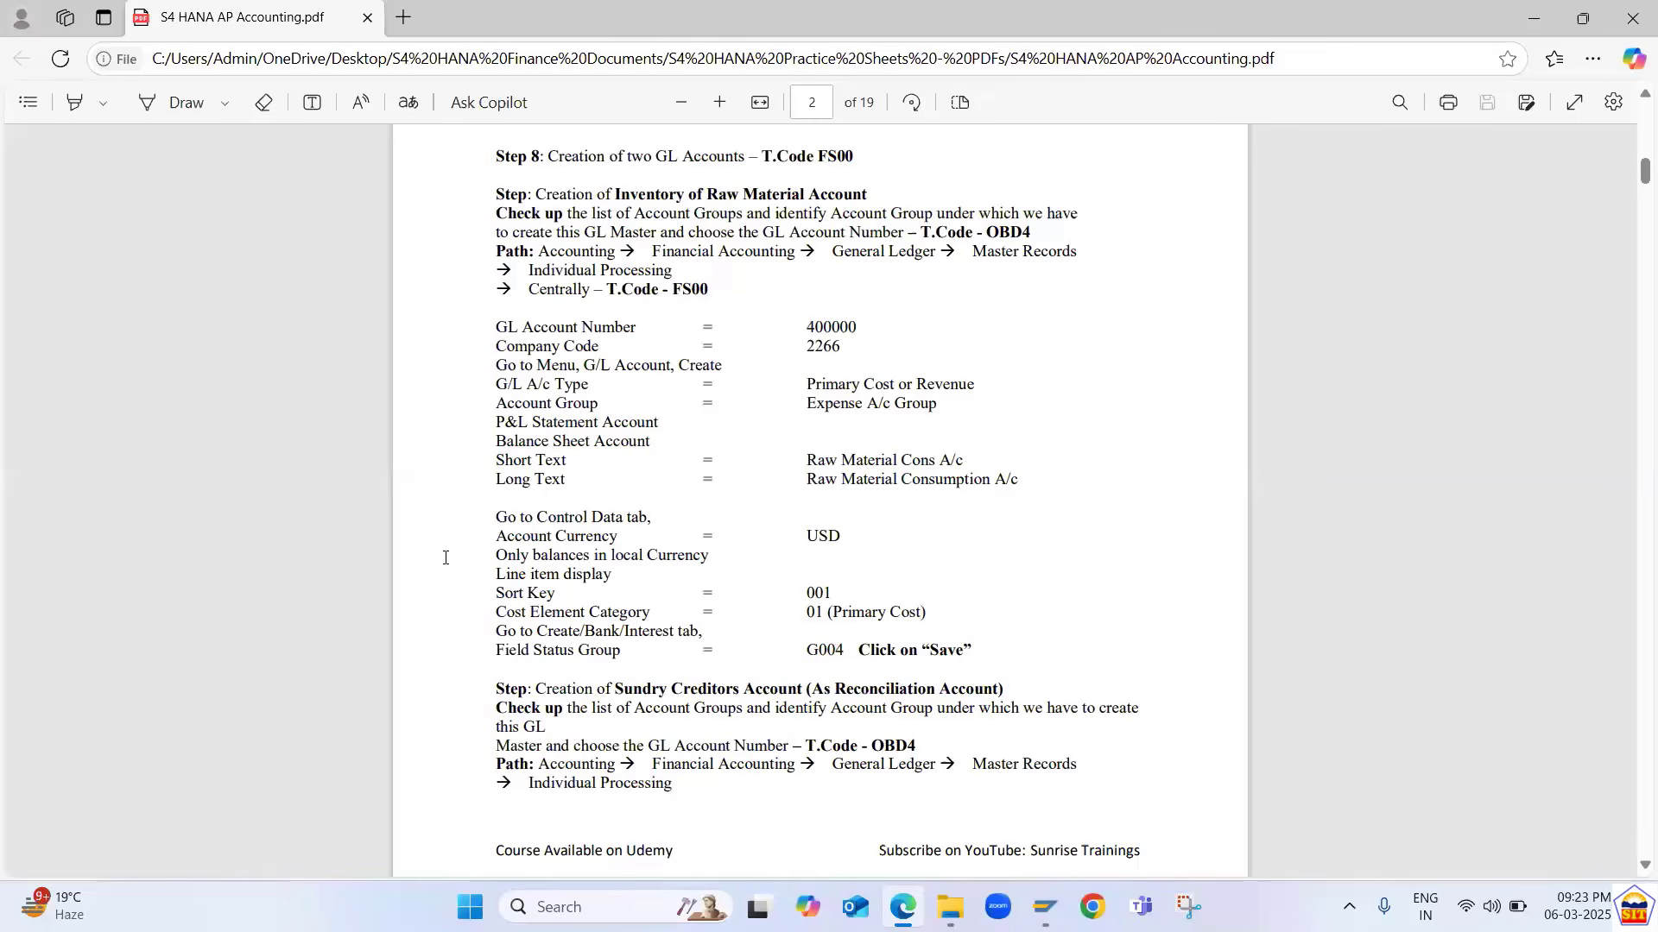
pyautogui.hotkey('alt', 'Tab')
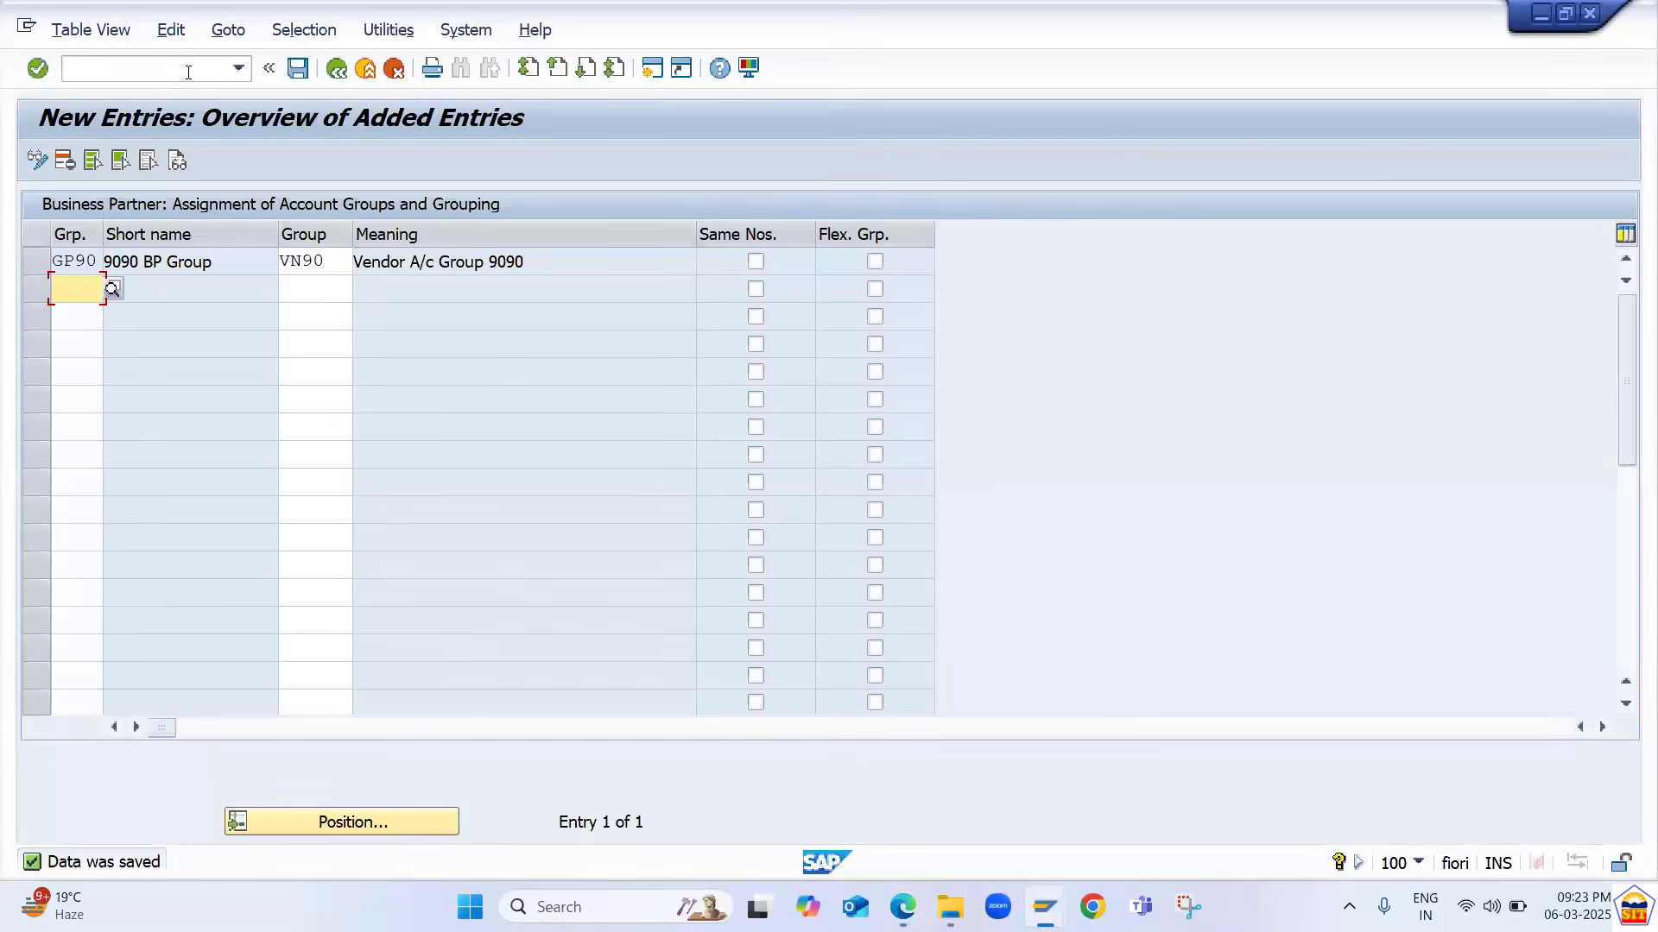